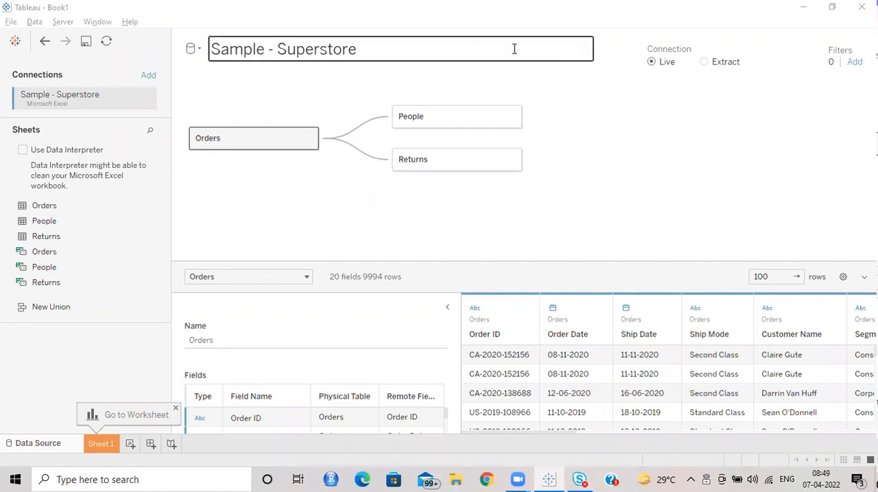
# Step: Remove the People and Returns tables from the data model, keeping only Orders, and enlarge the data preview area
pyautogui.click(514, 118)
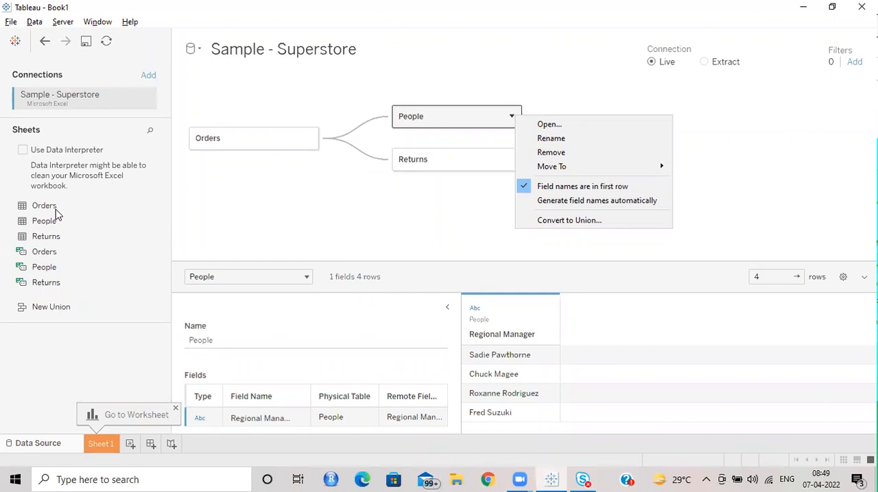
pyautogui.click(574, 155)
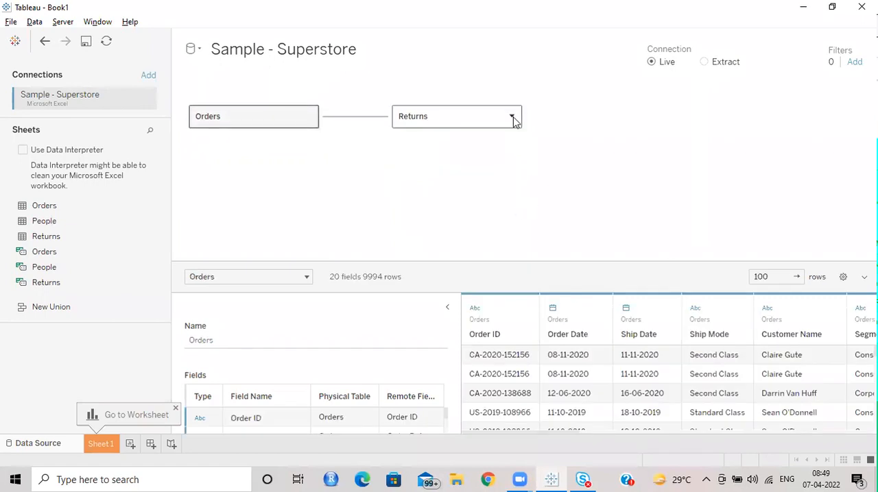
pyautogui.click(512, 116)
pyautogui.click(568, 154)
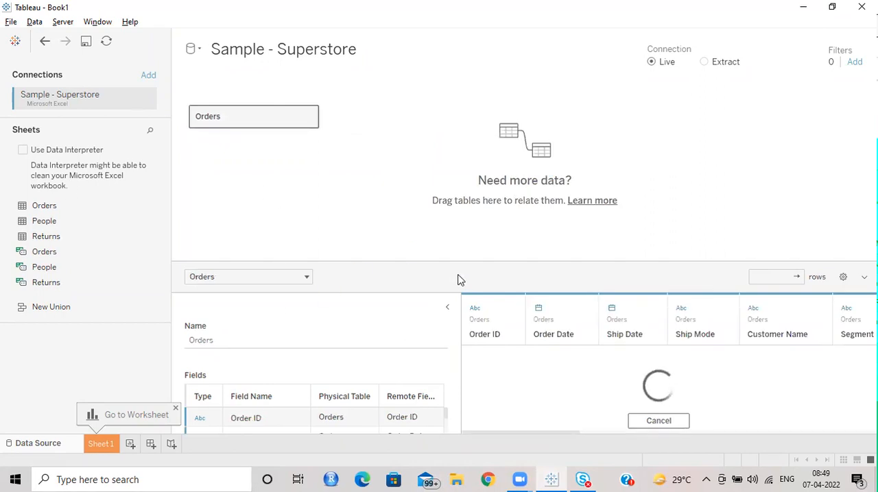
pyautogui.moveTo(458, 262); pyautogui.dragTo(470, 185)
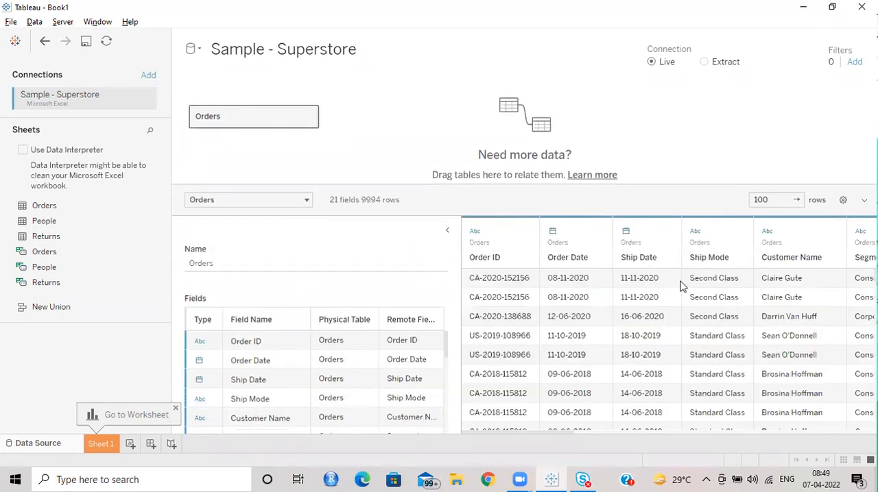
# Step: Open the Sheet 1 worksheet and widen its data pane
pyautogui.click(101, 445)
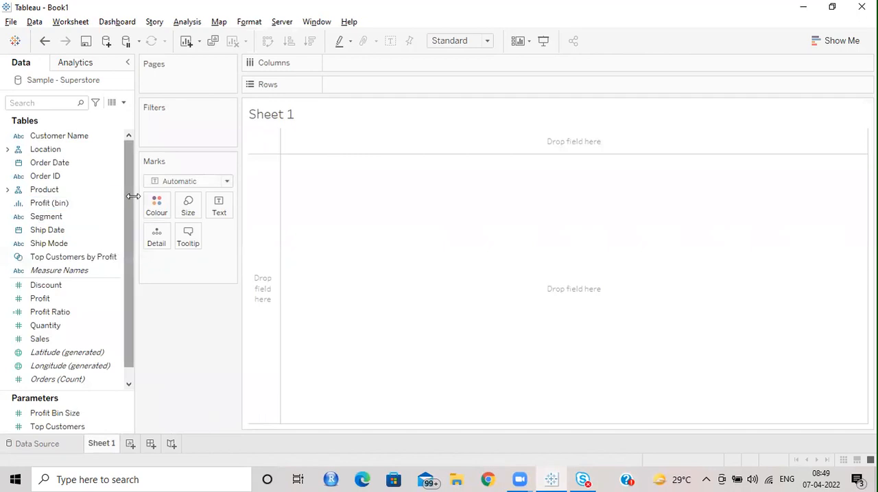
pyautogui.moveTo(133, 196); pyautogui.dragTo(206, 195)
pyautogui.click(122, 239)
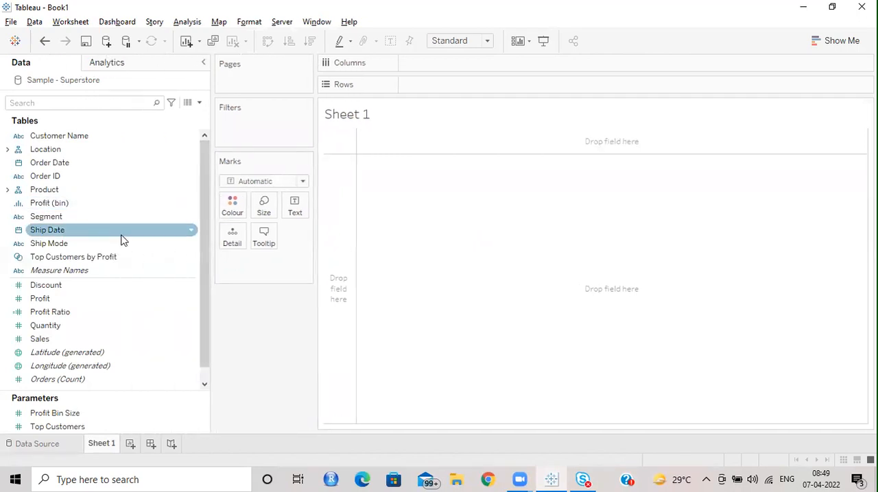
# Step: Examine the dimensions and measures of the Sample - Superstore data source, including the fields inside the Location hierarchy
pyautogui.scroll(-1, 122, 240)
pyautogui.scroll(1, 107, 261)
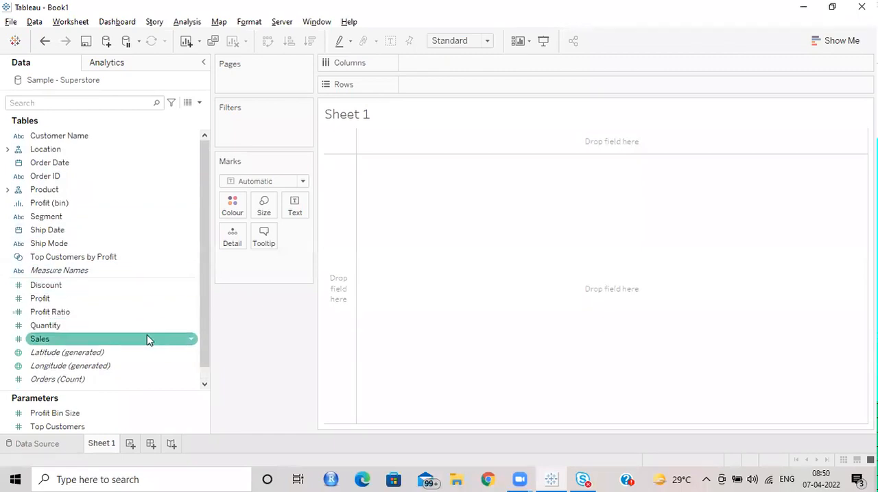
pyautogui.scroll(-1, 137, 329)
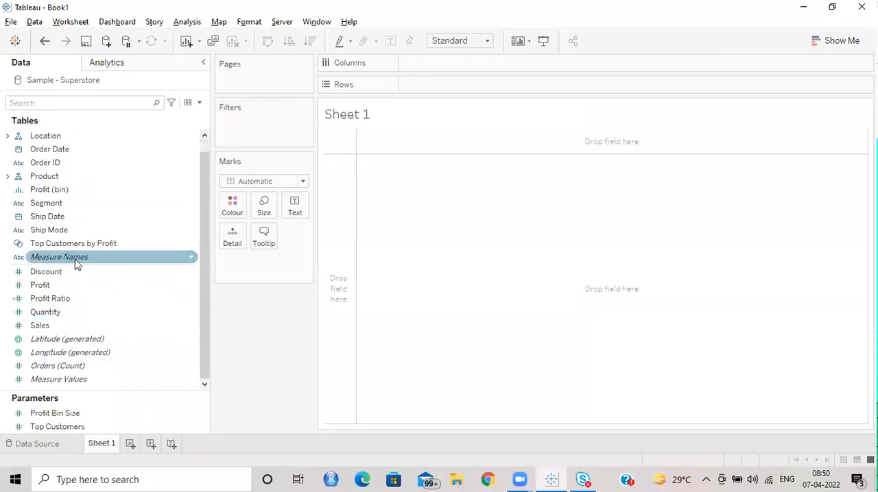
pyautogui.moveTo(77, 266)
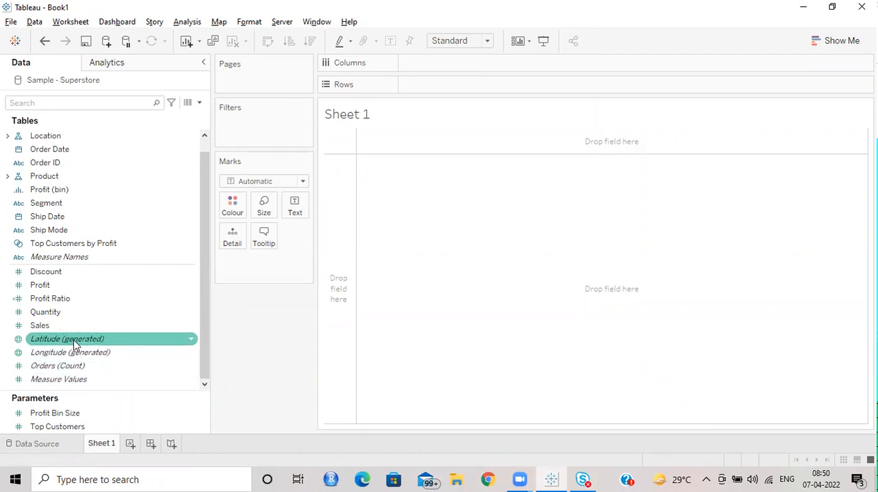
pyautogui.moveTo(72, 345)
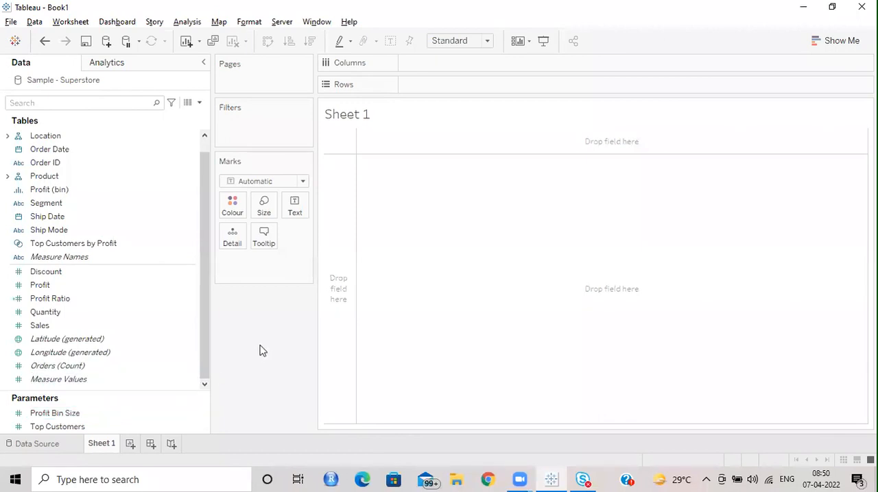
pyautogui.scroll(1, 65, 274)
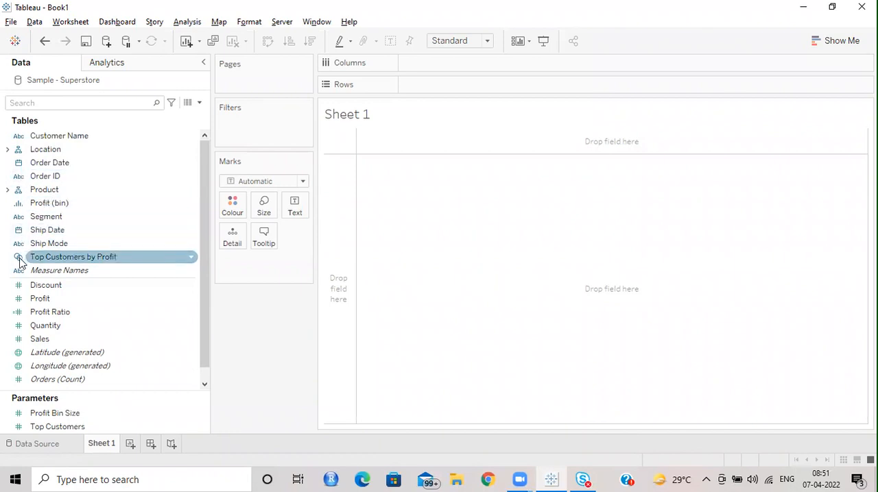
pyautogui.scroll(-1, 82, 257)
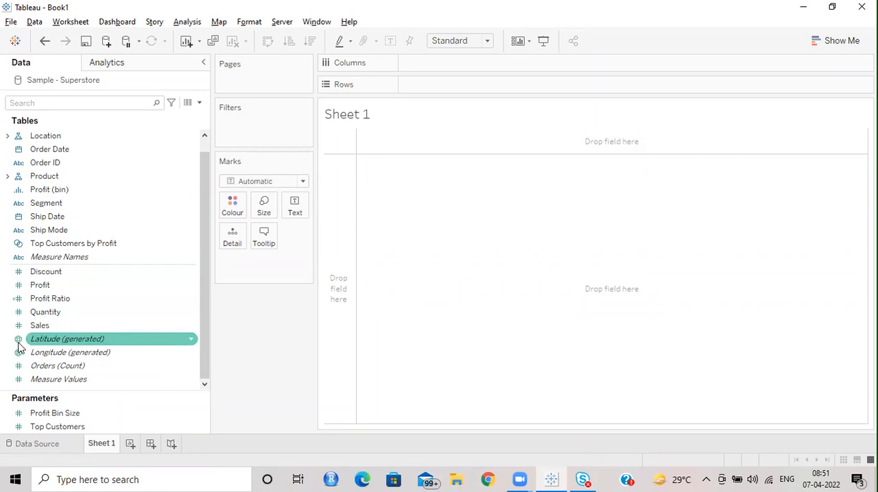
pyautogui.click(8, 137)
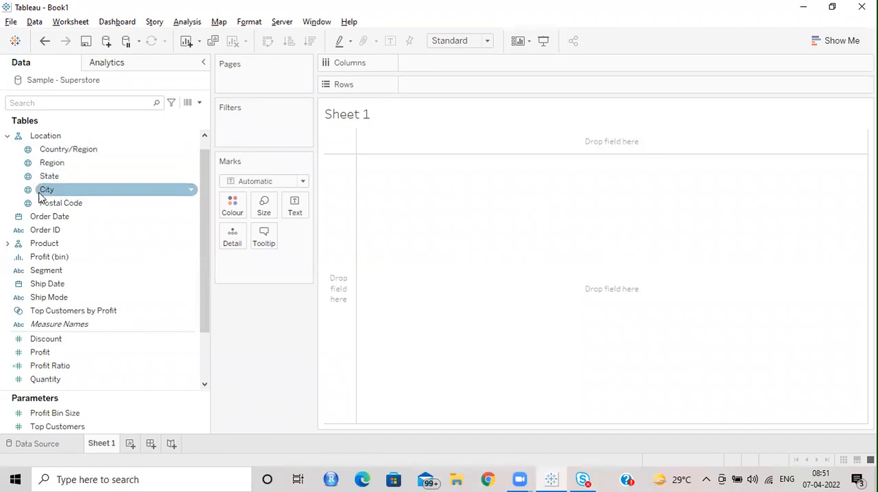
pyautogui.scroll(1, 96, 214)
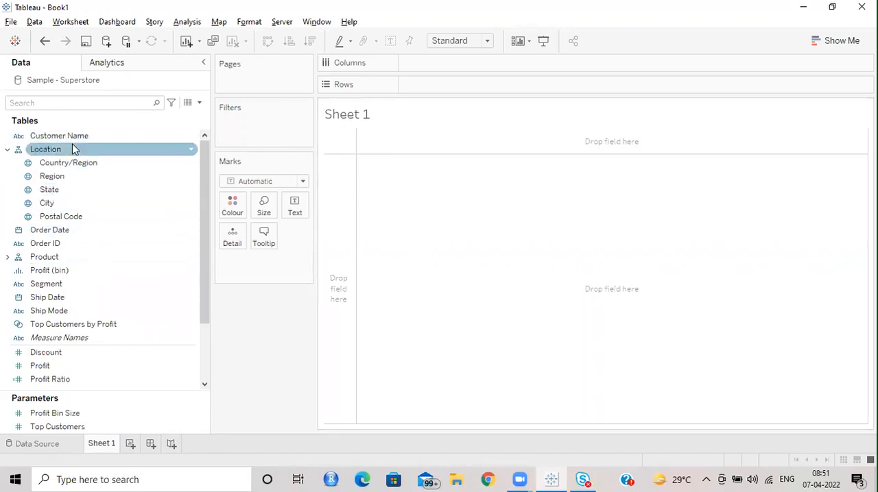
# Step: Build a bar chart with Customer Name on Columns and the sum of Sales on Rows
pyautogui.moveTo(70, 139); pyautogui.dragTo(452, 85)
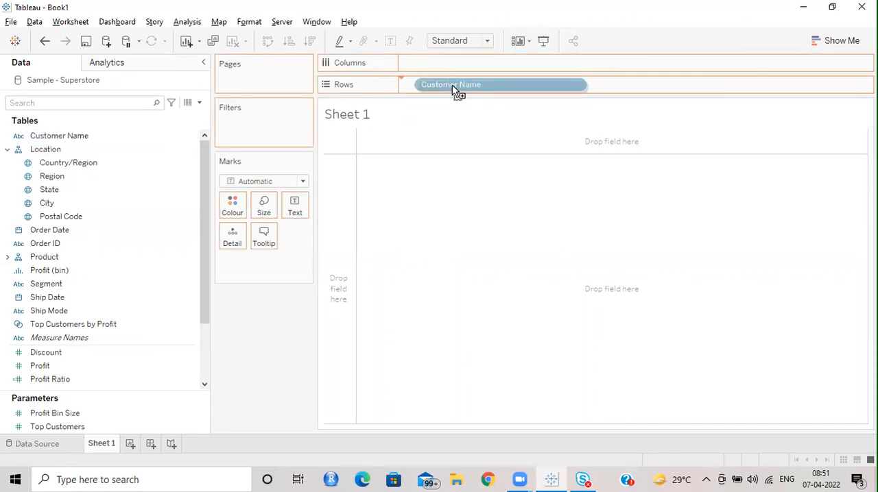
pyautogui.moveTo(452, 85); pyautogui.dragTo(435, 94)
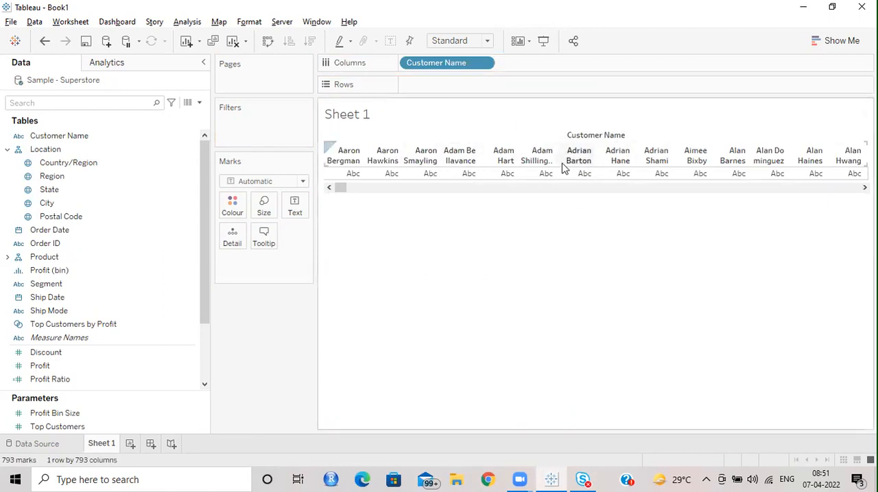
pyautogui.click(45, 431)
pyautogui.scroll(-3, 84, 343)
pyautogui.moveTo(45, 313)
pyautogui.mouseDown()
pyautogui.moveTo(74, 323)
pyautogui.moveTo(431, 138)
pyautogui.moveTo(450, 89)
pyautogui.mouseUp()
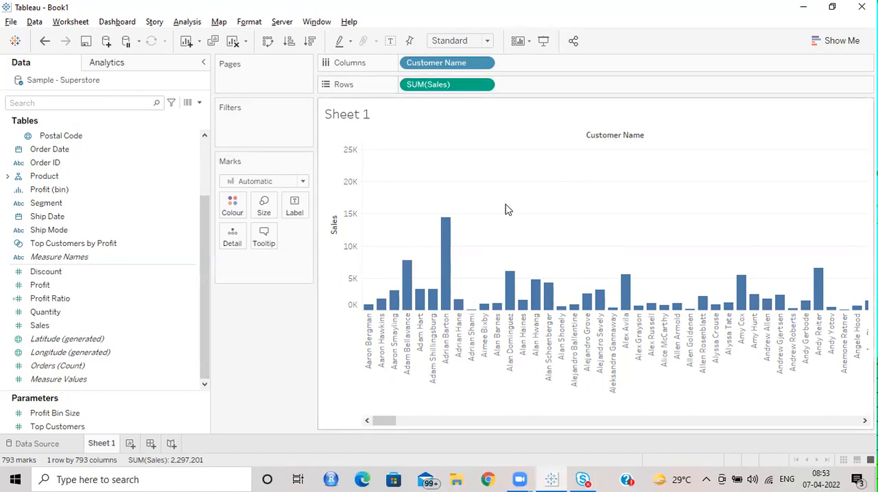
# Step: Try descending and ascending sort orders by Sales on the customer bars, and clear the sort
pyautogui.moveTo(444, 218)
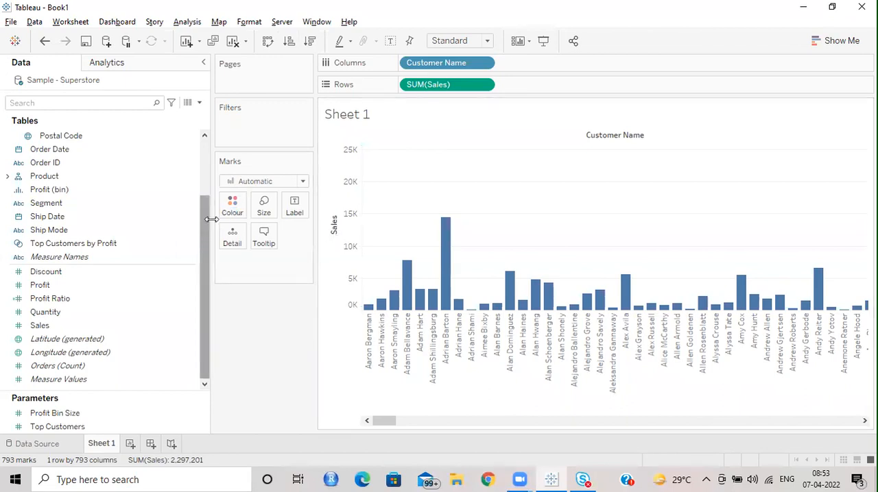
pyautogui.moveTo(212, 215)
pyautogui.mouseDown()
pyautogui.moveTo(192, 224)
pyautogui.moveTo(205, 225)
pyautogui.mouseUp()
pyautogui.click(309, 214)
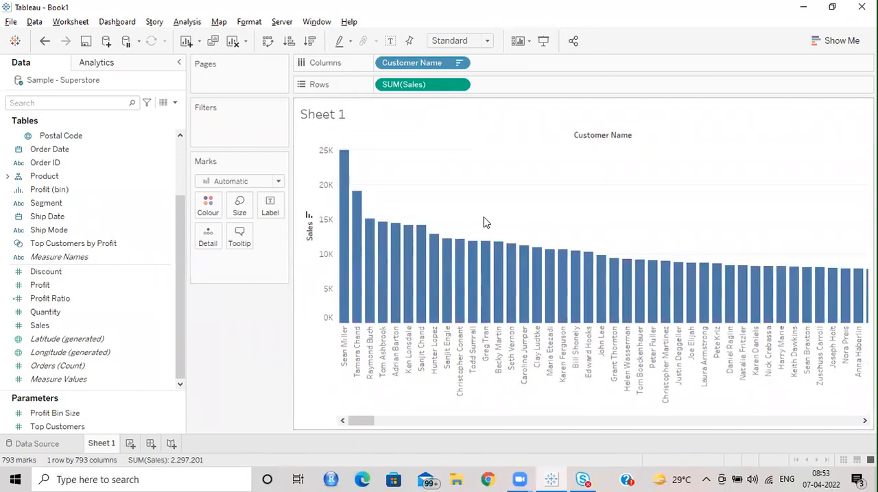
pyautogui.click(309, 216)
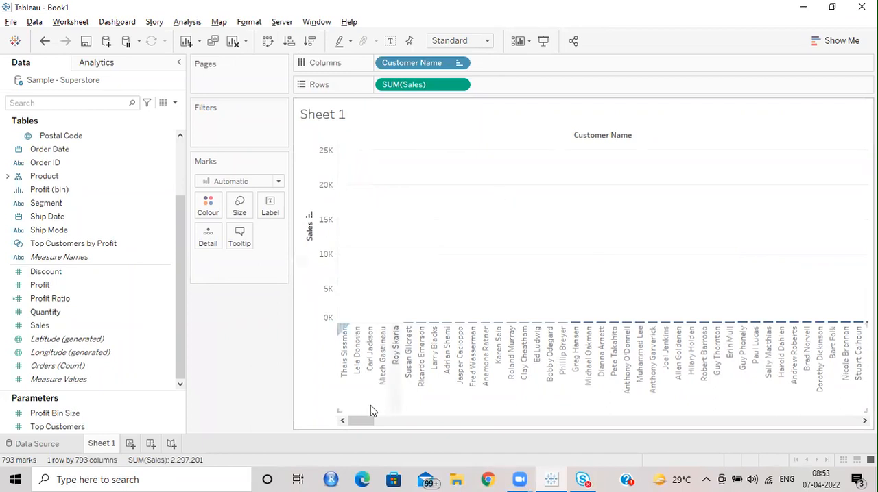
pyautogui.moveTo(363, 419); pyautogui.dragTo(271, 419)
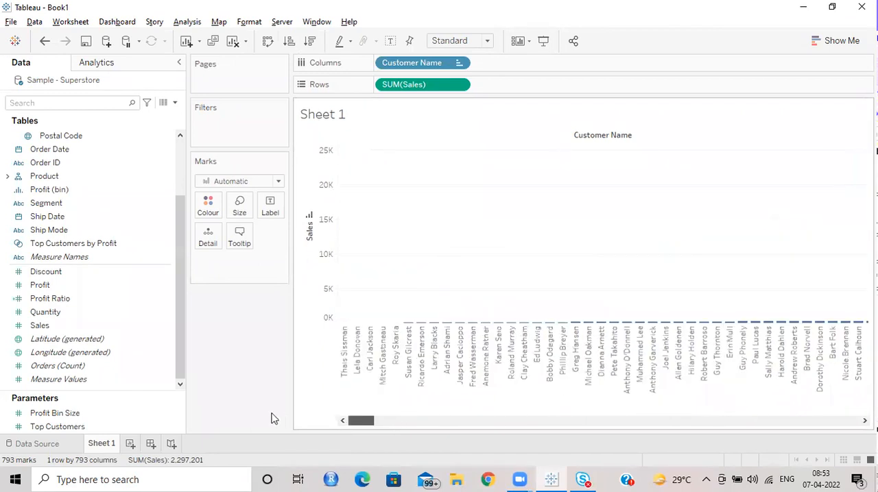
pyautogui.click(310, 217)
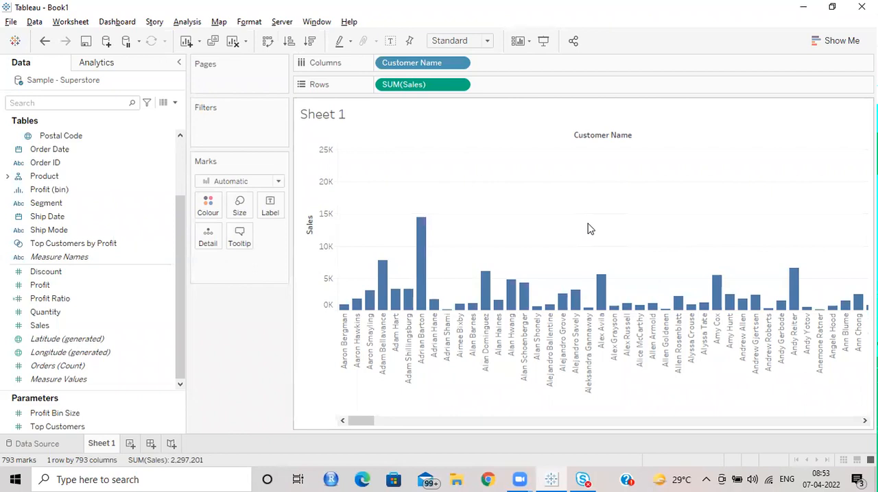
pyautogui.click(311, 42)
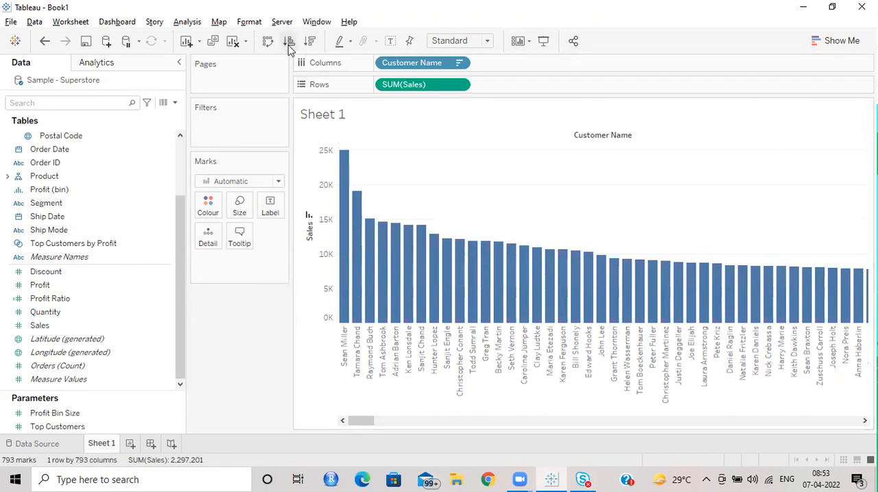
pyautogui.click(310, 217)
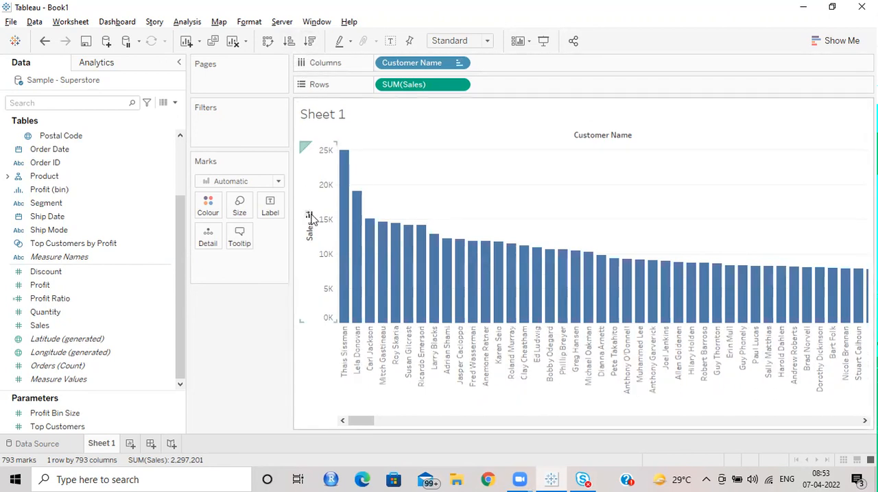
pyautogui.click(310, 217)
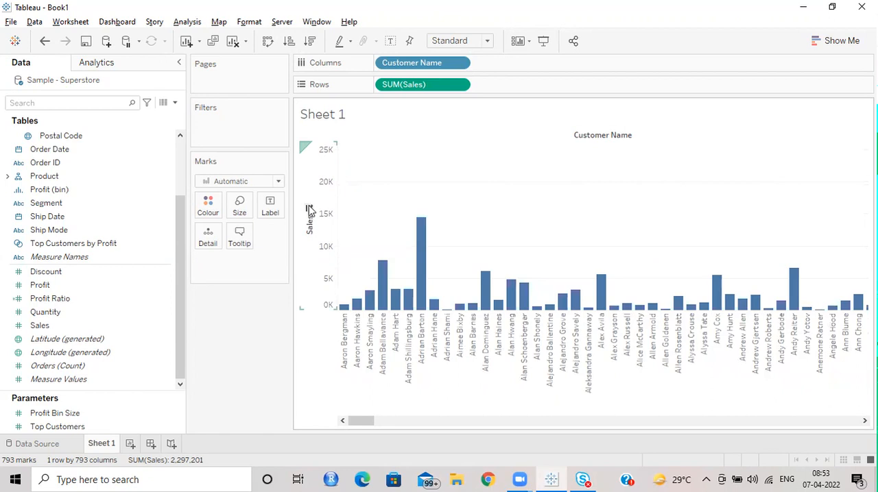
pyautogui.click(310, 211)
pyautogui.click(309, 217)
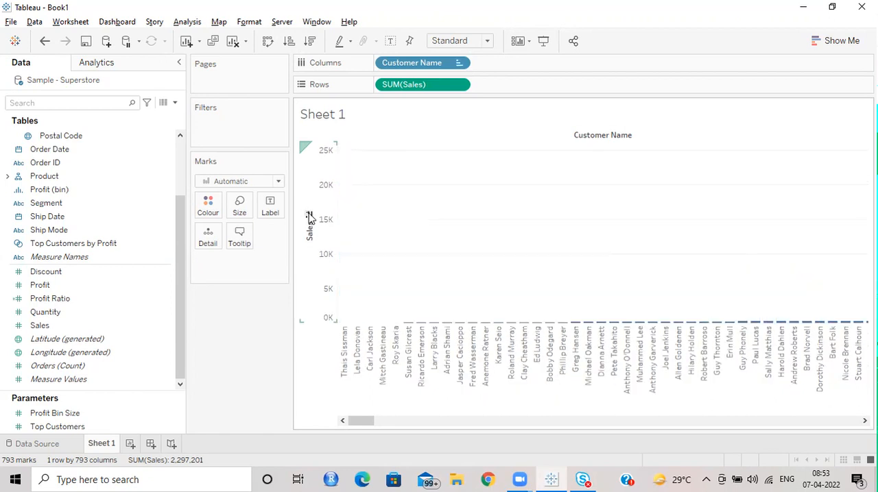
pyautogui.click(309, 217)
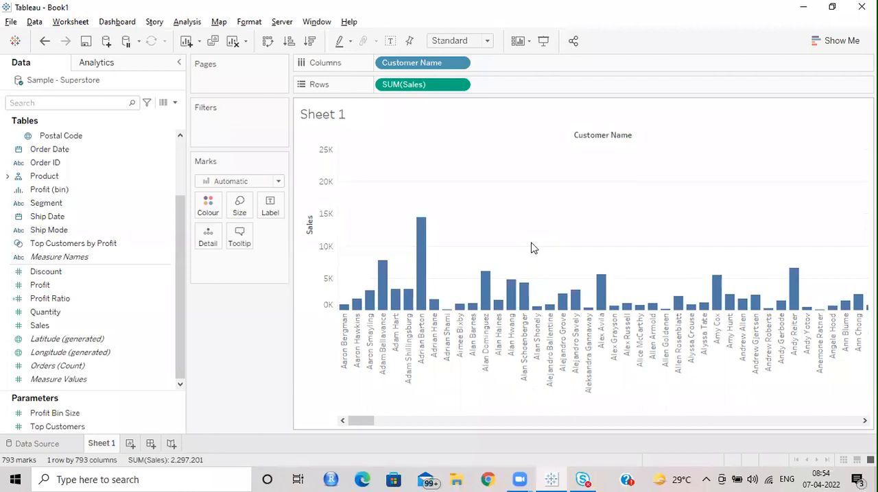
# Step: Sort the customer bars in descending order of Sales and show mark labels on all bars
pyautogui.click(309, 41)
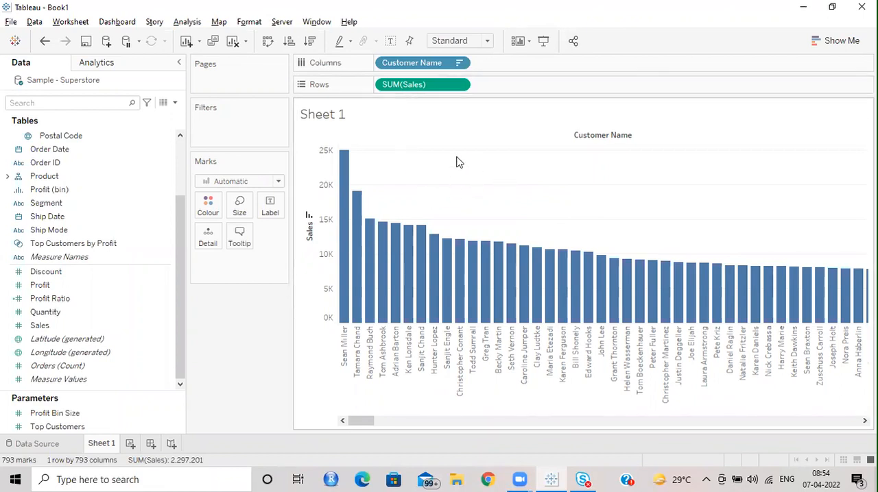
pyautogui.moveTo(399, 265)
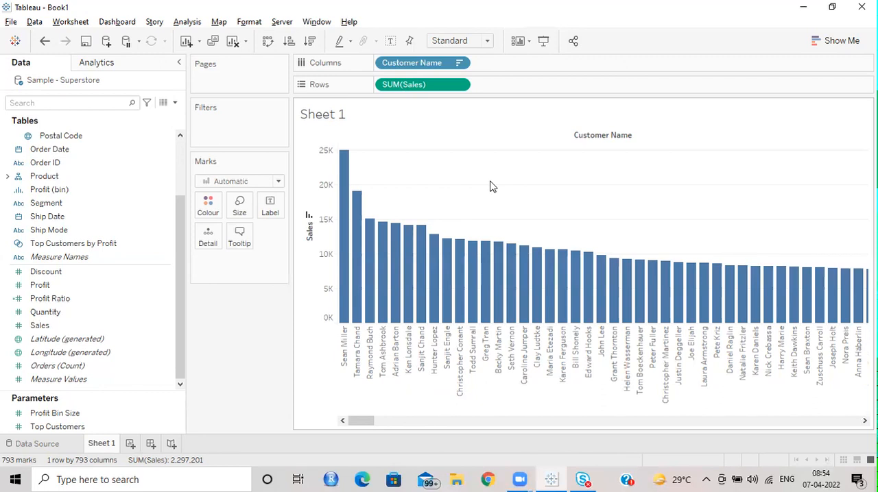
pyautogui.moveTo(348, 182)
pyautogui.click(267, 217)
pyautogui.click(298, 235)
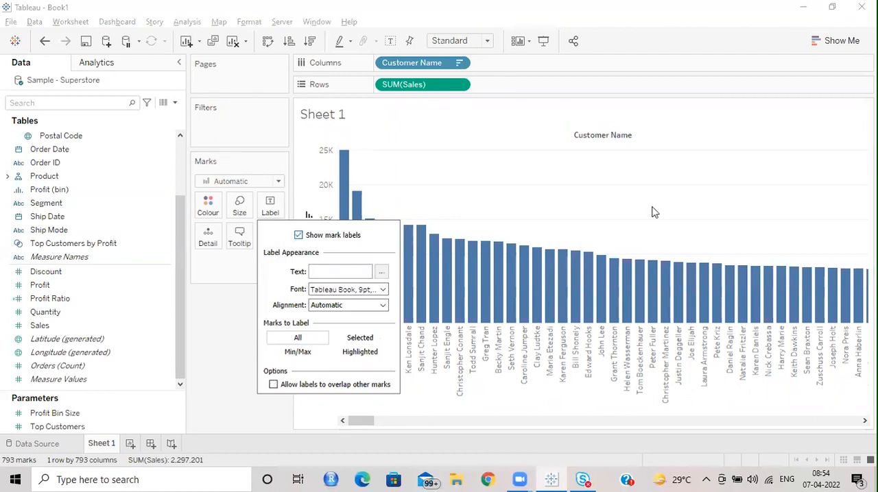
pyautogui.click(569, 199)
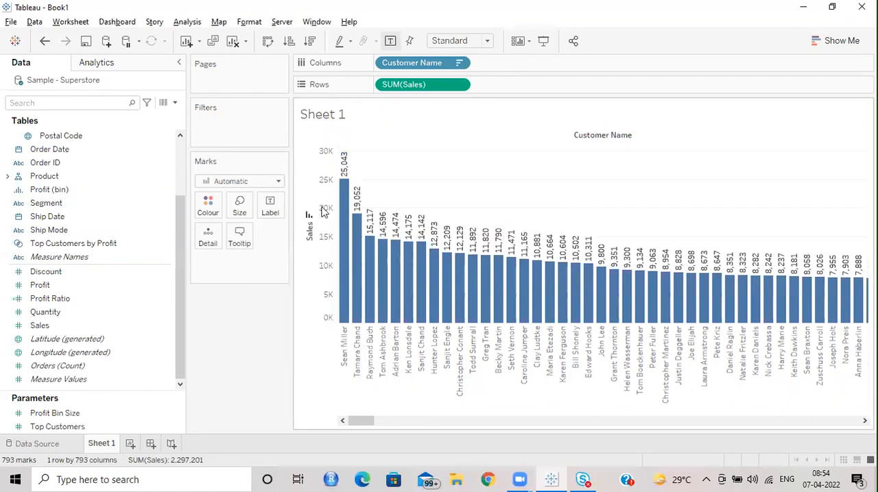
pyautogui.moveTo(186, 229); pyautogui.dragTo(167, 227)
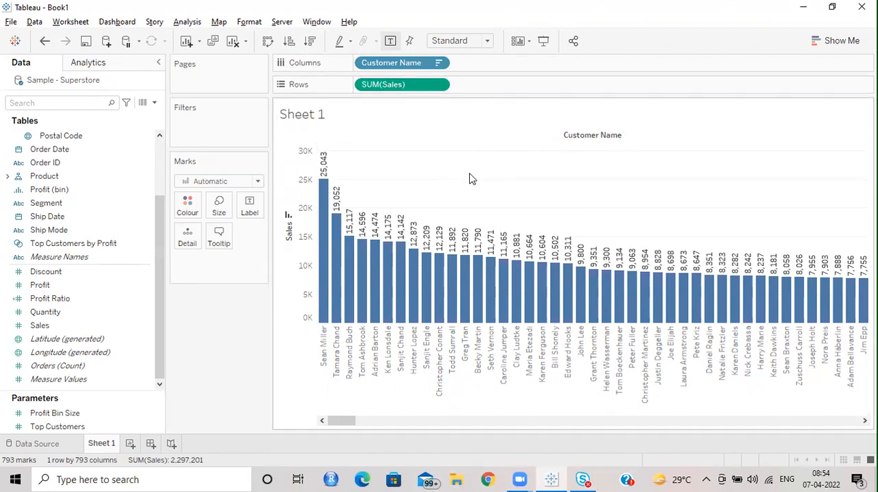
# Step: Inspect the customer name and sales value of the tallest bar, and clear the selection
pyautogui.moveTo(329, 170)
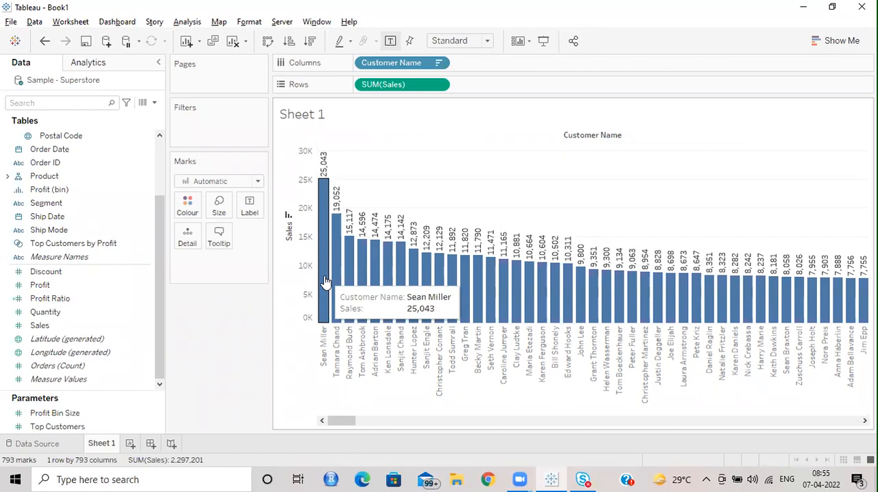
pyautogui.click(323, 217)
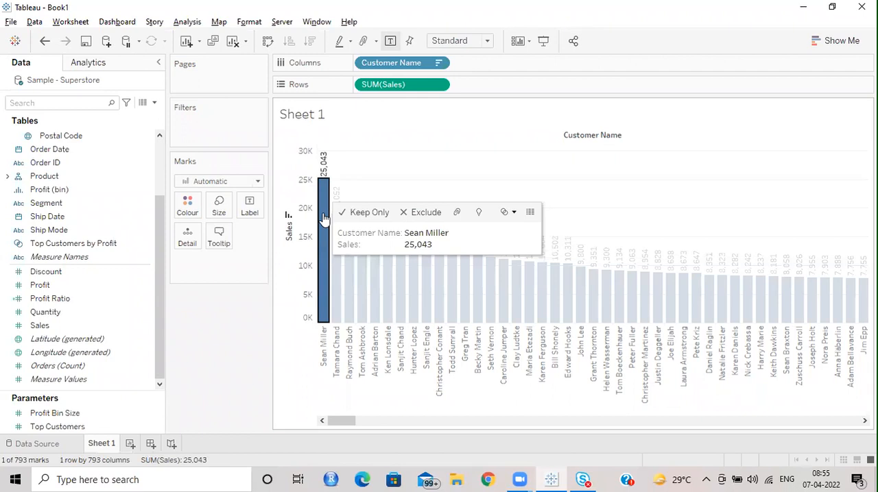
pyautogui.click(433, 159)
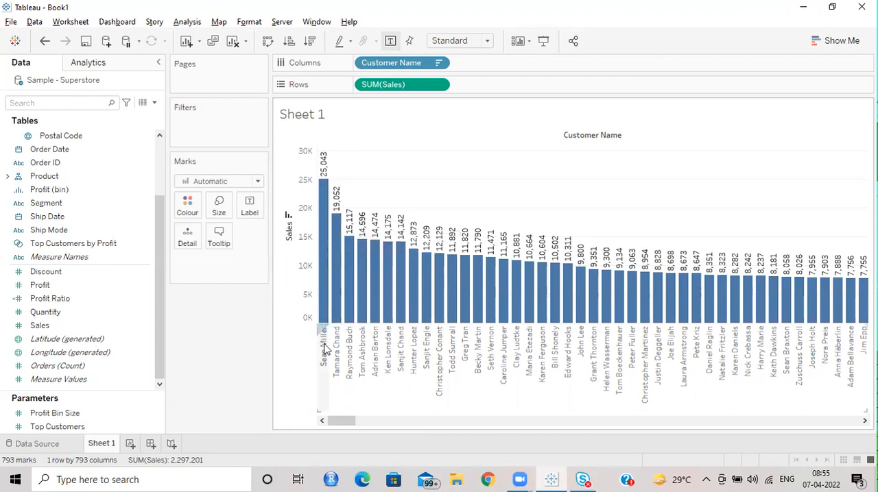
# Step: View the underlying data of the tallest customer bar and show its full data records
pyautogui.click(324, 300)
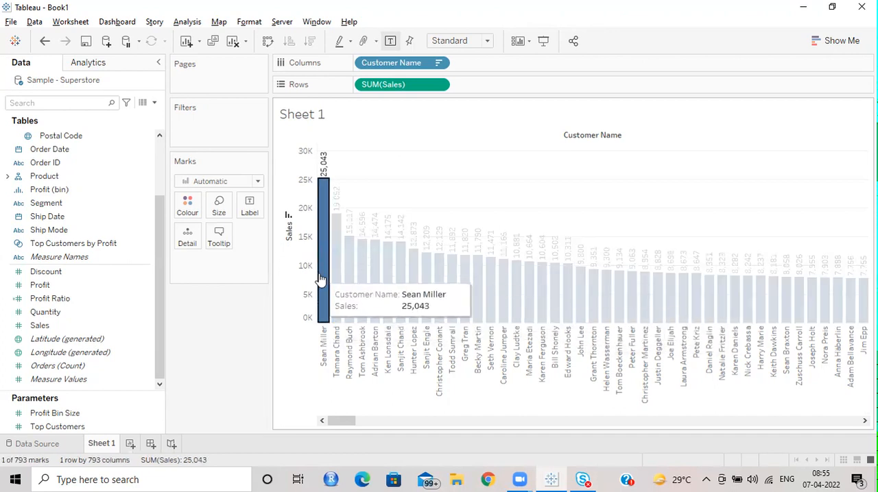
pyautogui.moveTo(320, 280)
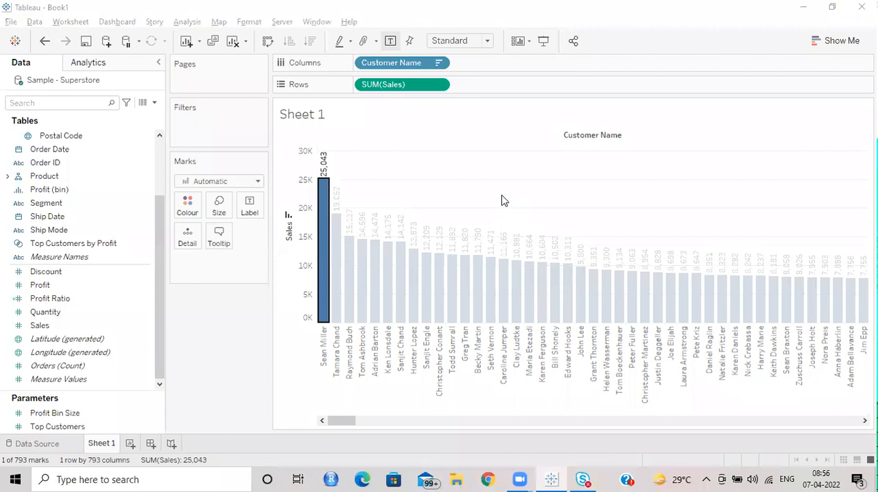
pyautogui.moveTo(322, 245)
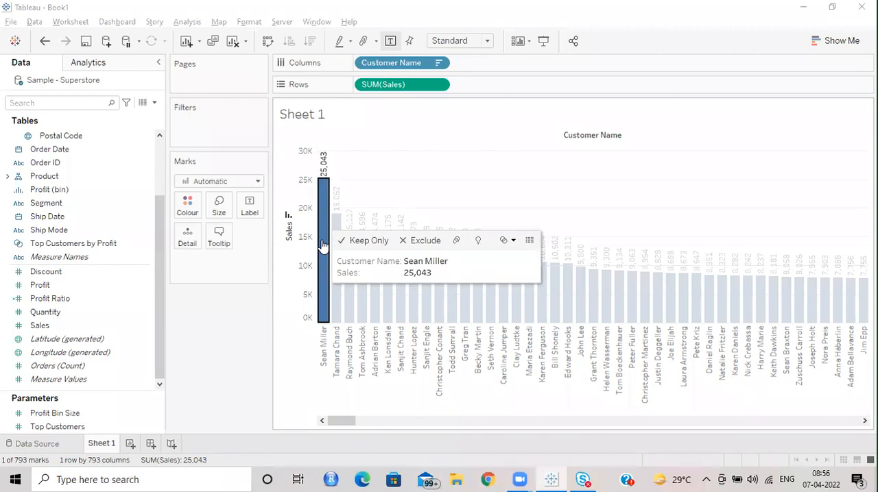
pyautogui.click(530, 243)
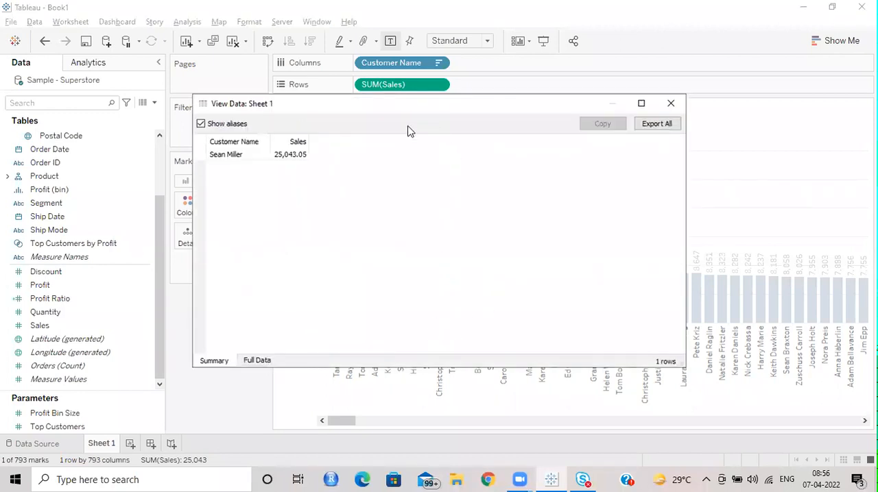
pyautogui.moveTo(417, 103); pyautogui.dragTo(585, 117)
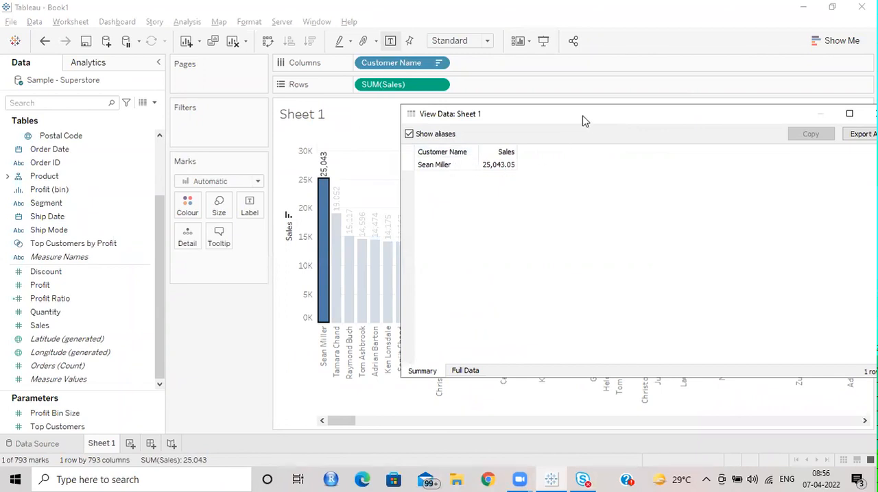
pyautogui.moveTo(583, 120); pyautogui.dragTo(394, 120)
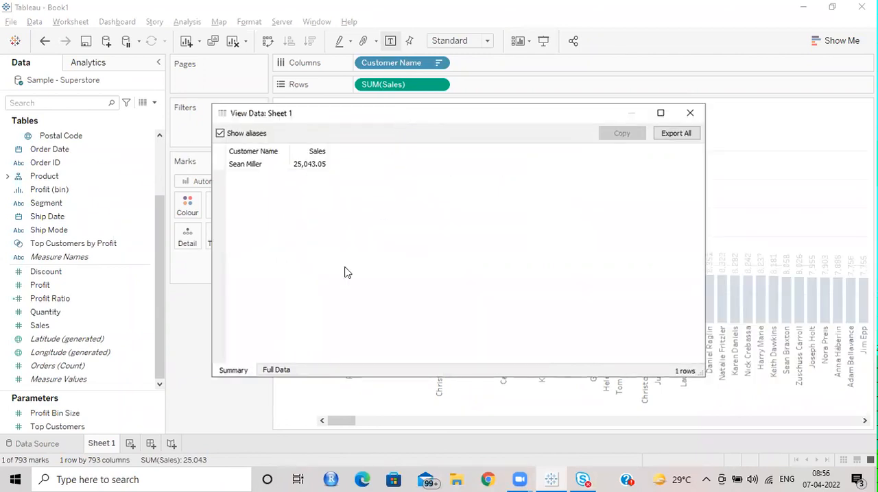
pyautogui.click(278, 372)
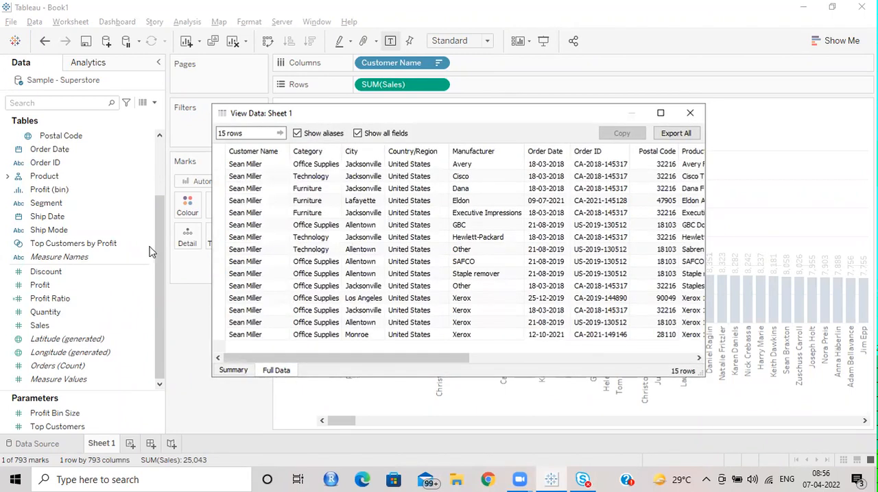
# Step: Widen the data window and sort the customer's full records by Sales in descending order
pyautogui.moveTo(207, 232); pyautogui.dragTo(98, 231)
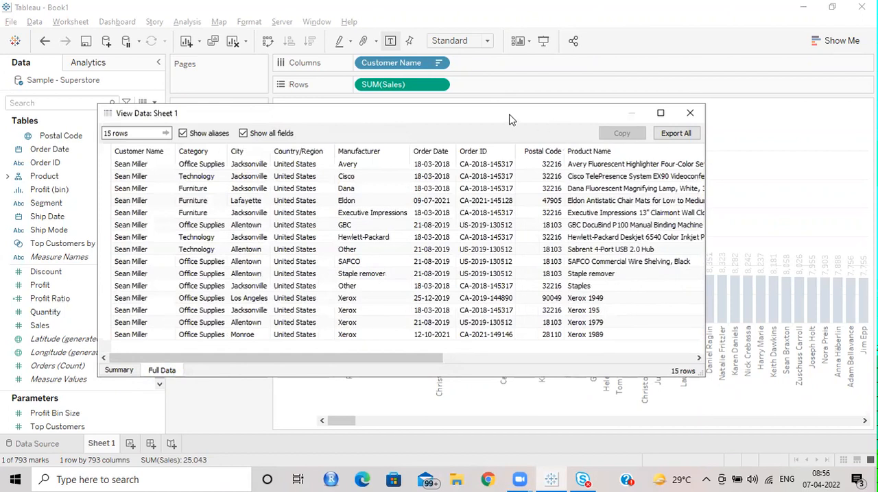
pyautogui.moveTo(510, 122); pyautogui.dragTo(541, 202)
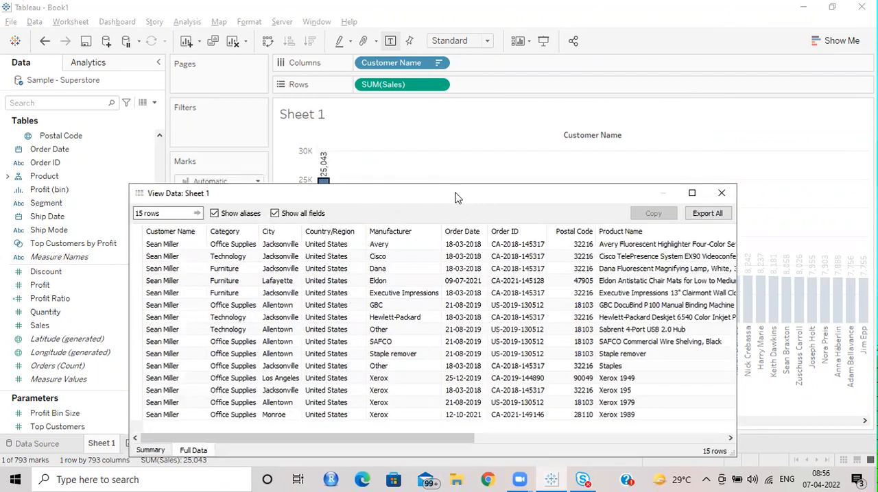
pyautogui.moveTo(477, 190); pyautogui.dragTo(469, 138)
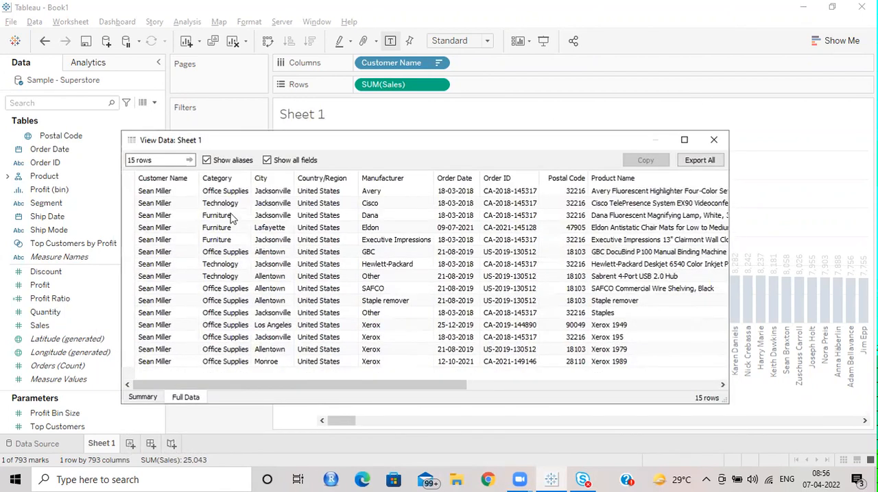
pyautogui.click(162, 157)
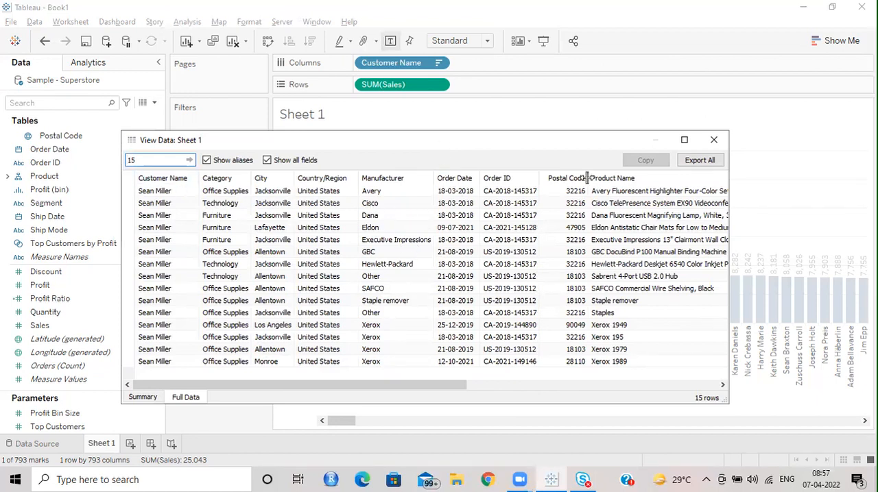
pyautogui.click(353, 388)
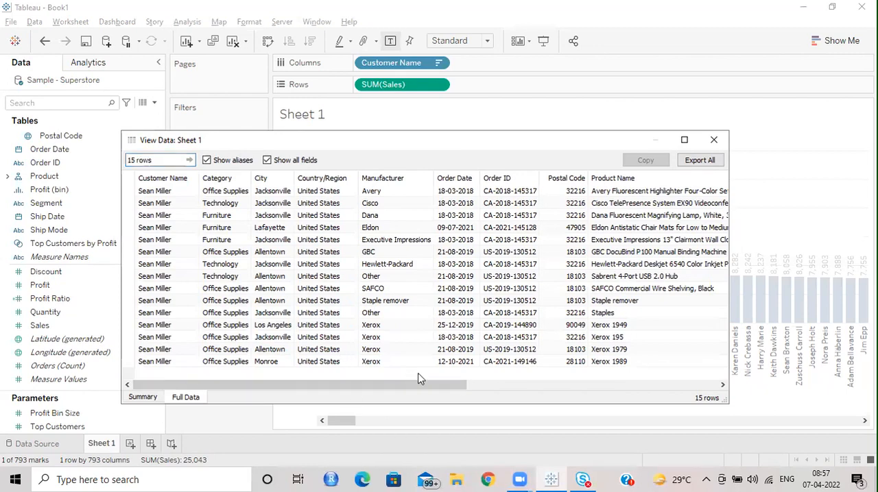
pyautogui.moveTo(453, 386); pyautogui.dragTo(717, 385)
pyautogui.click(704, 181)
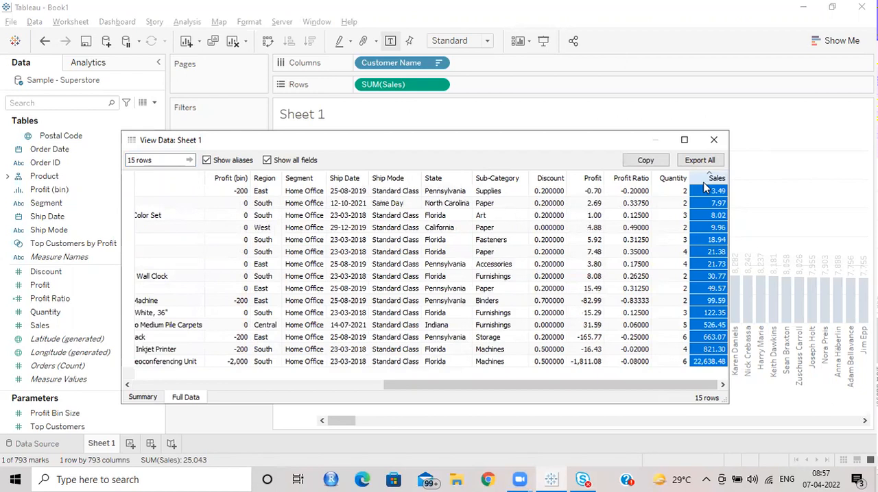
pyautogui.click(707, 184)
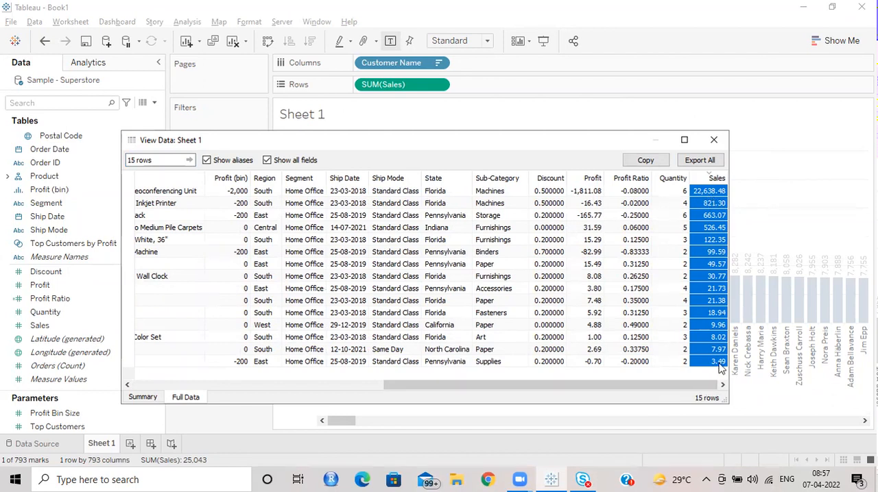
pyautogui.click(713, 140)
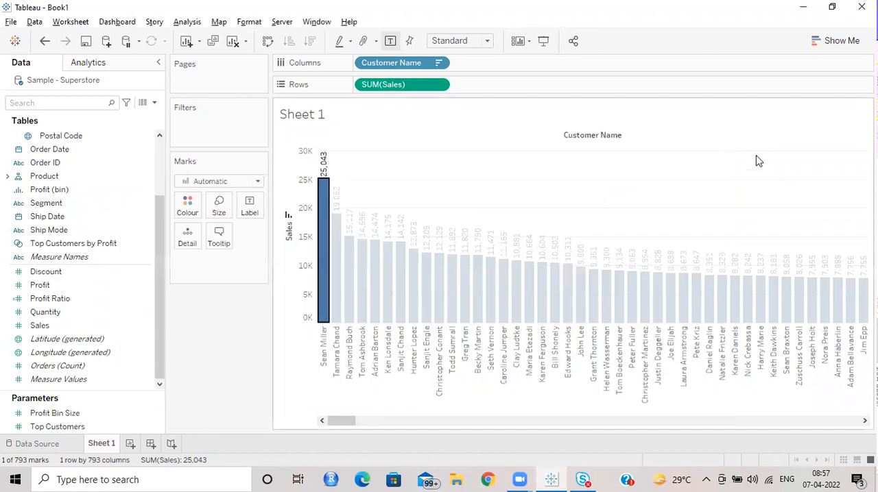
pyautogui.click(462, 193)
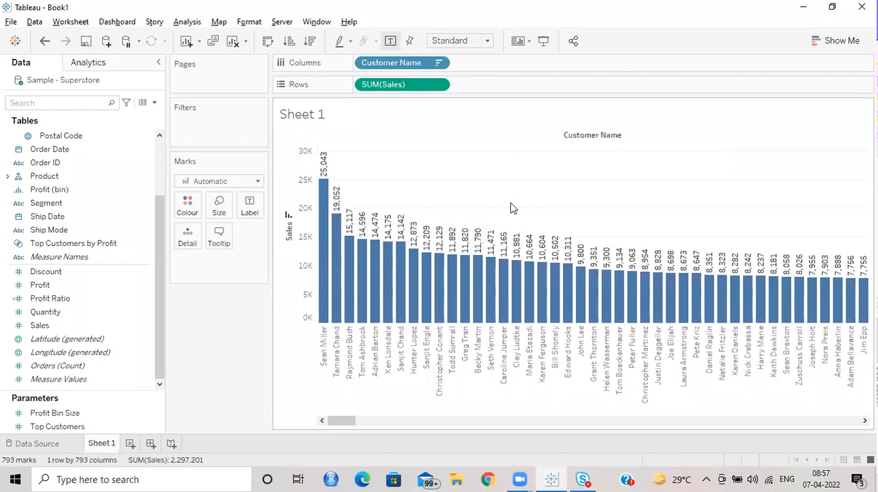
# Step: Turn off Aggregate Measures to plot individual Sales records per customer, and inspect the first customer's marks
pyautogui.moveTo(323, 213)
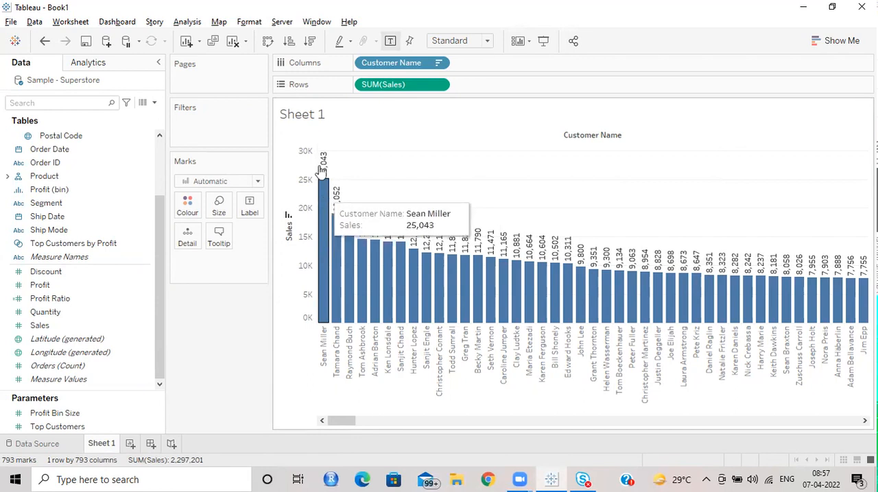
pyautogui.click(199, 23)
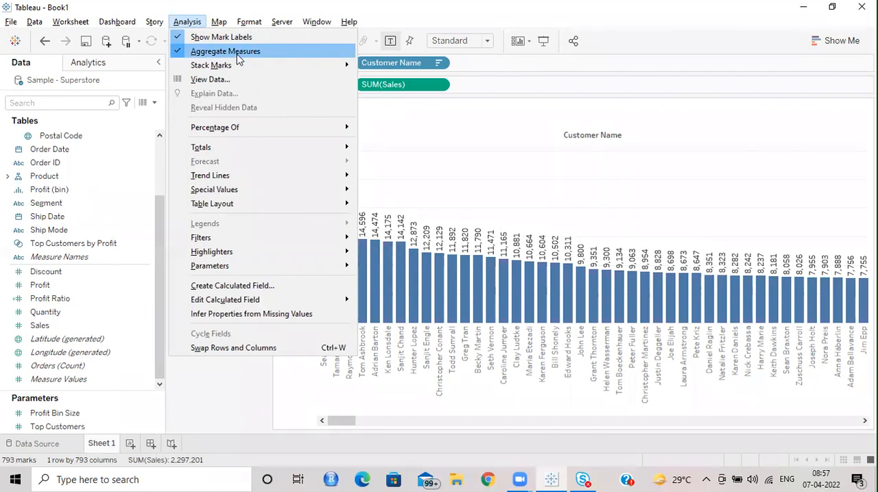
pyautogui.press('Escape')
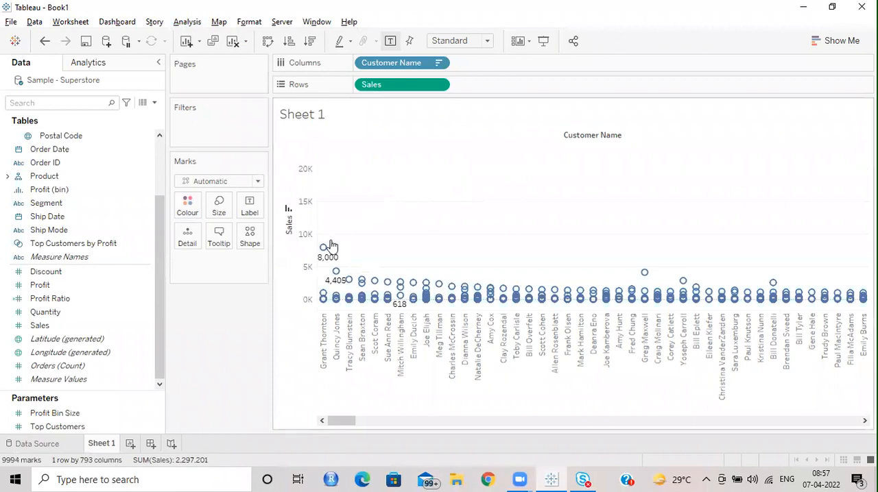
pyautogui.moveTo(328, 287)
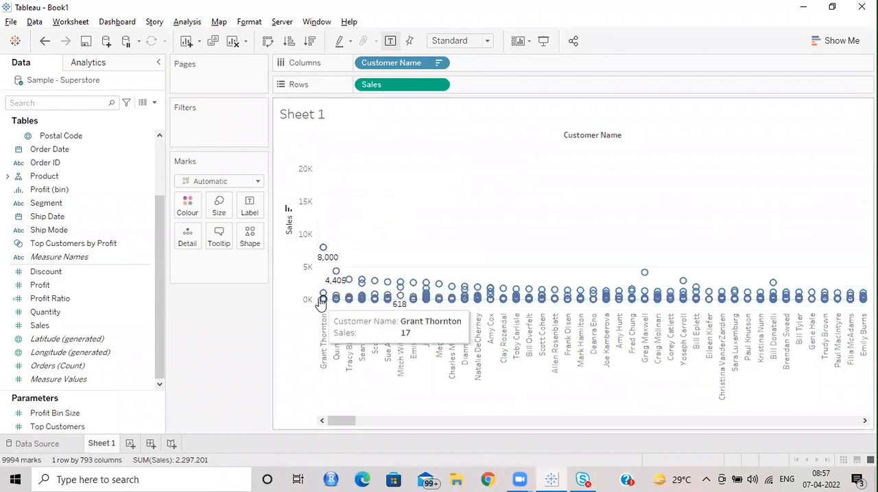
pyautogui.moveTo(332, 235)
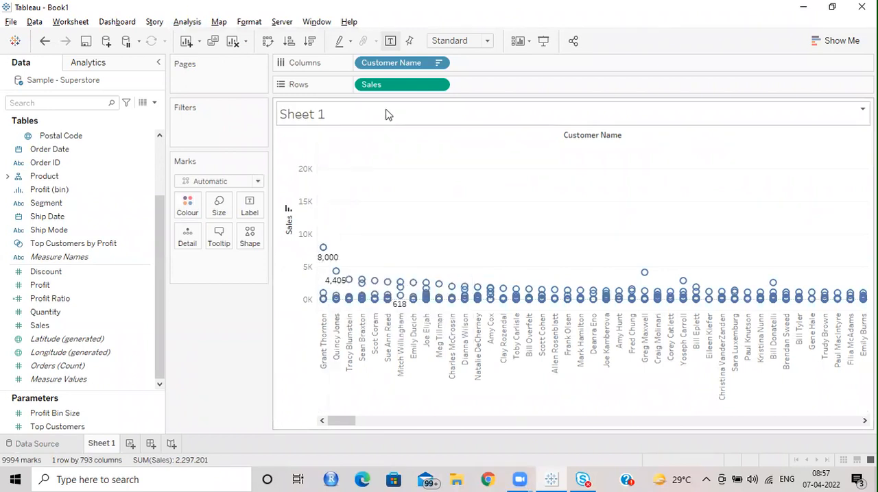
pyautogui.moveTo(336, 428); pyautogui.dragTo(297, 406)
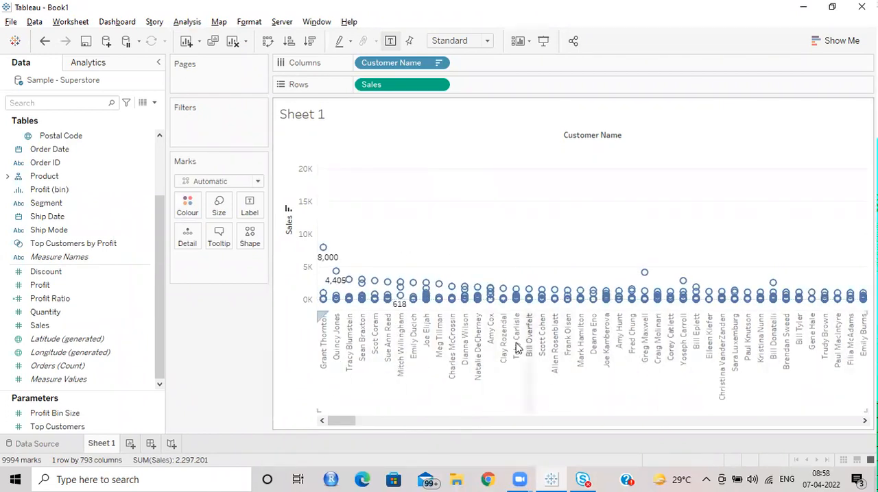
pyautogui.moveTo(358, 424); pyautogui.dragTo(300, 437)
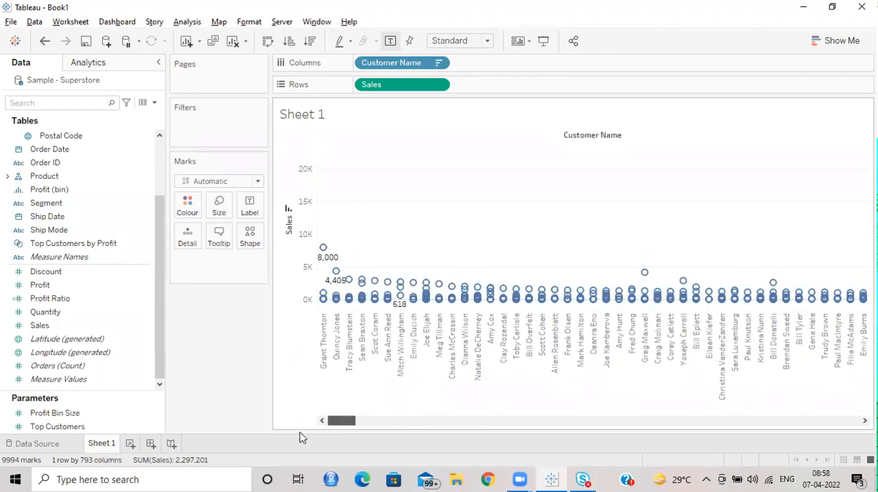
# Step: Filter the view by Customer Name to only the customer with the highest total sales, and inspect the individual marks
pyautogui.scroll(2, 68, 158)
pyautogui.moveTo(61, 134)
pyautogui.mouseDown()
pyautogui.moveTo(131, 147)
pyautogui.moveTo(196, 143)
pyautogui.moveTo(208, 126)
pyautogui.mouseUp()
pyautogui.moveTo(212, 173); pyautogui.dragTo(192, 144)
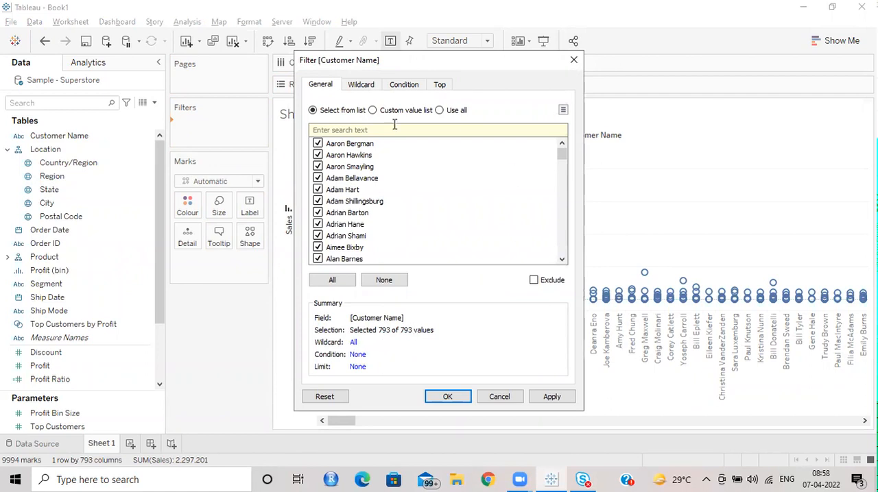
pyautogui.click(398, 282)
pyautogui.click(378, 129)
pyautogui.write('sean')
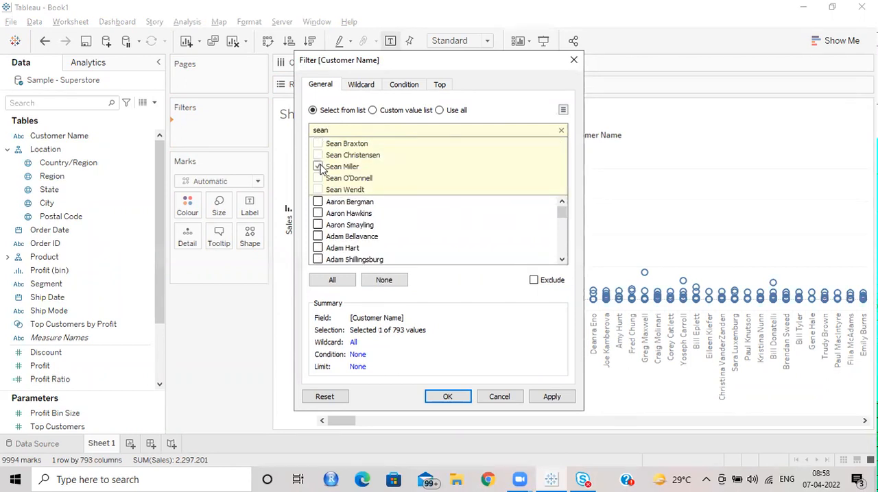
pyautogui.click(485, 399)
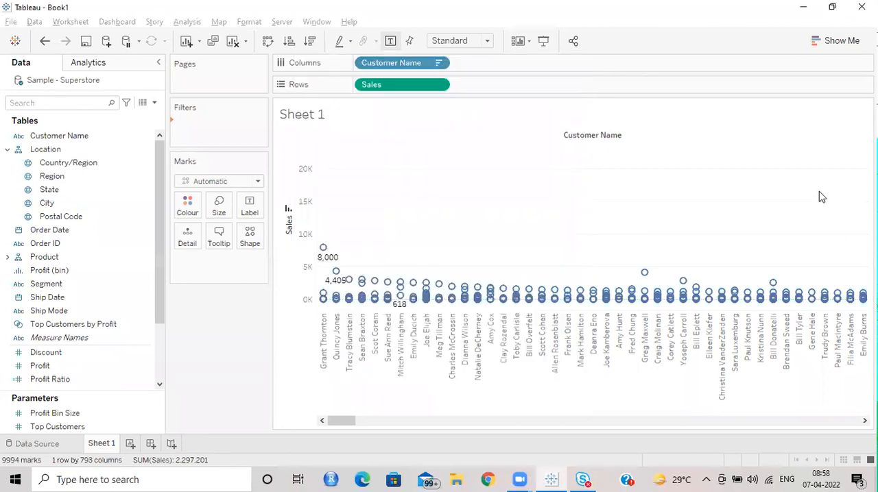
pyautogui.moveTo(341, 399)
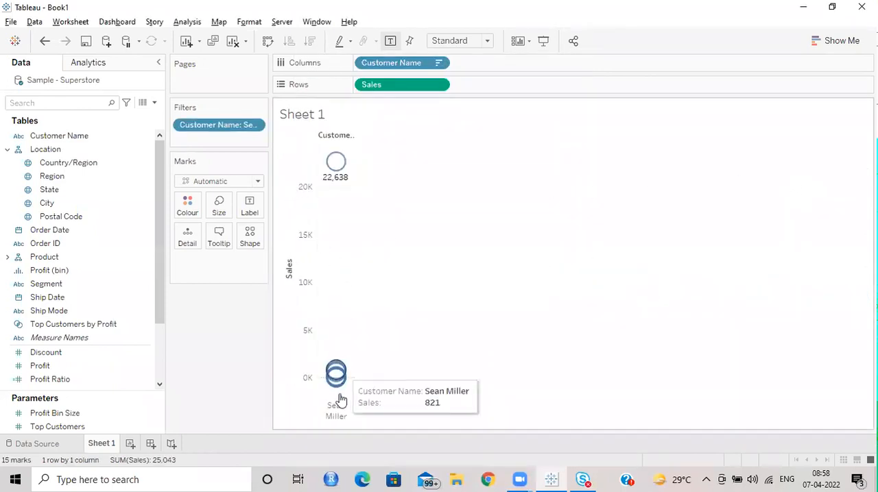
pyautogui.moveTo(341, 168)
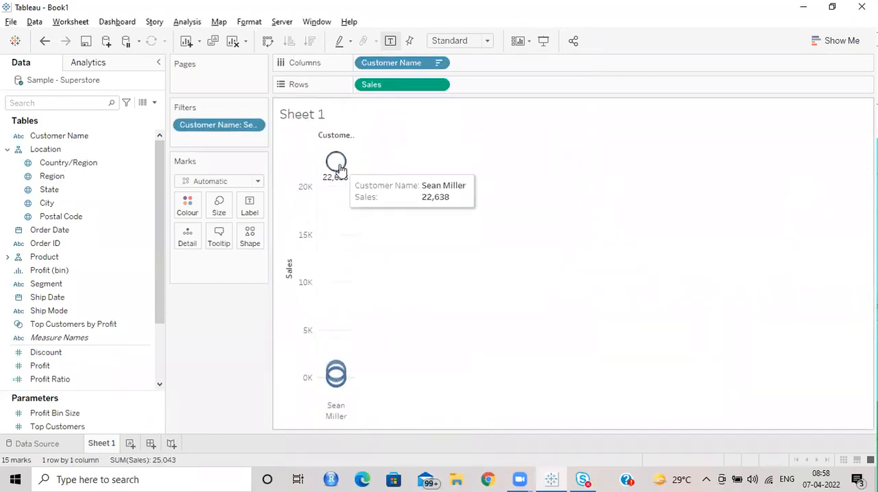
pyautogui.click(185, 22)
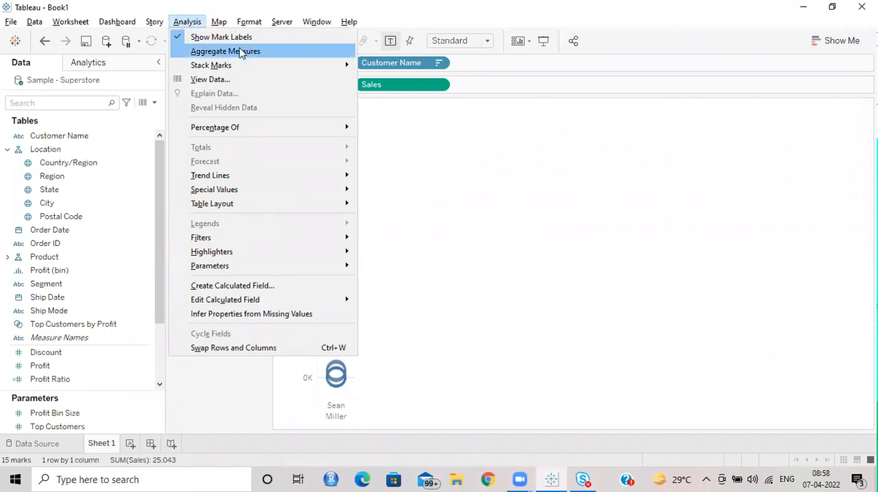
pyautogui.click(450, 252)
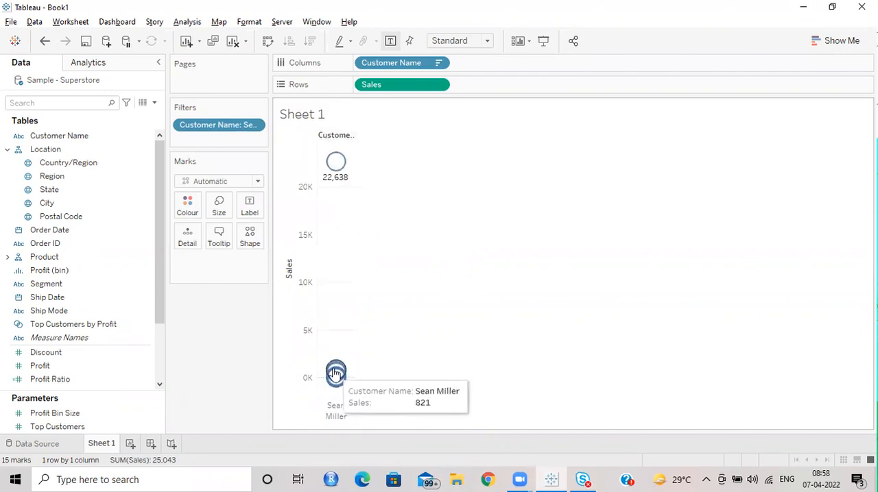
# Step: Reduce the size of the marks and change their shape to a filled circle
pyautogui.click(224, 205)
pyautogui.moveTo(243, 246); pyautogui.dragTo(227, 245)
pyautogui.click(427, 243)
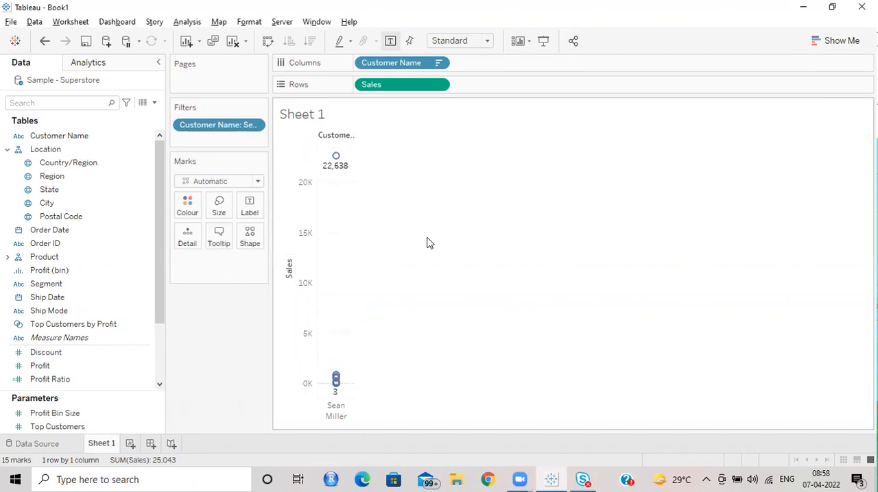
pyautogui.click(251, 243)
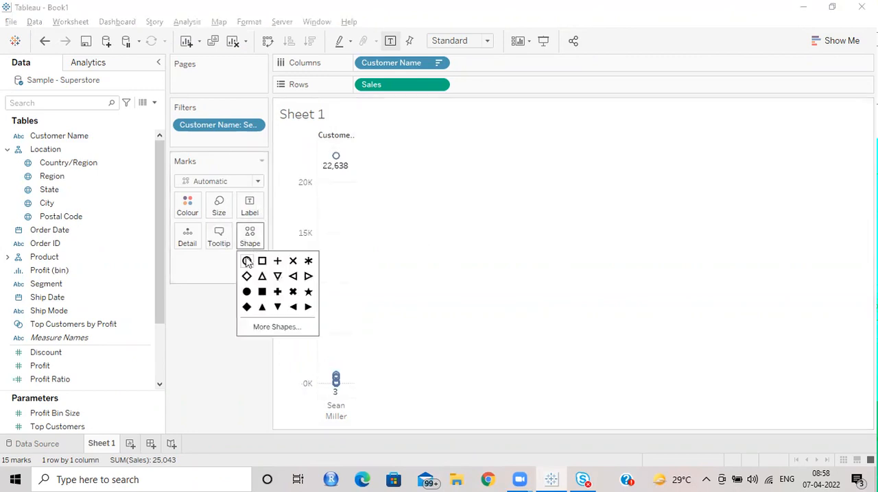
pyautogui.click(247, 294)
pyautogui.click(473, 257)
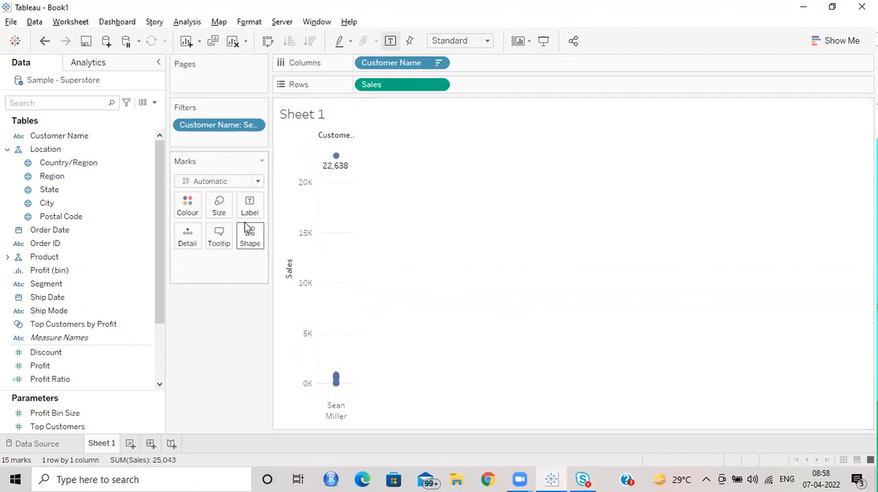
# Step: Lower the opacity of the mark colour and select all of the customer's marks
pyautogui.click(188, 207)
pyautogui.moveTo(253, 354); pyautogui.dragTo(224, 355)
pyautogui.click(452, 282)
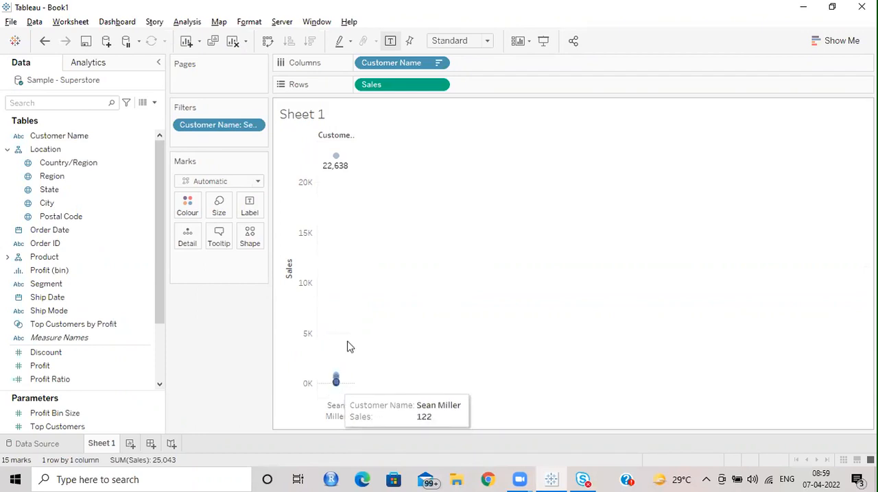
pyautogui.moveTo(322, 147); pyautogui.dragTo(363, 400)
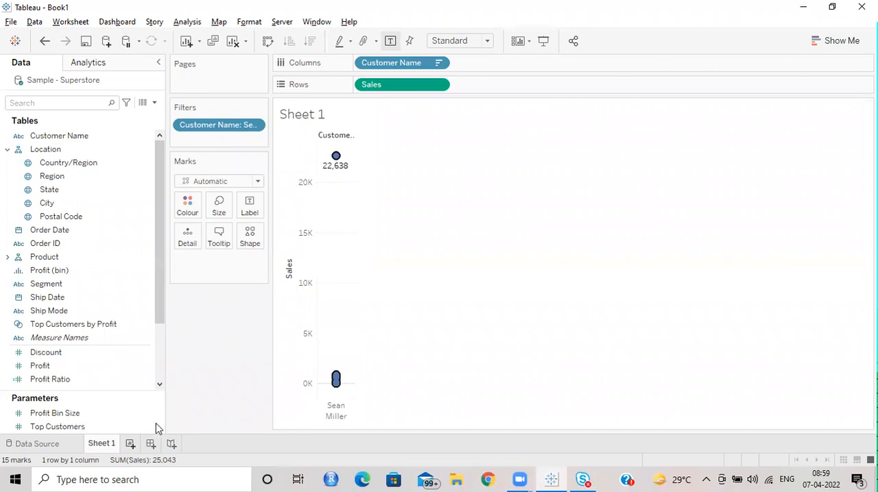
# Step: Clear the mark selection and turn Aggregate Measures back on so the customer's Sales is shown as a sum
pyautogui.click(448, 249)
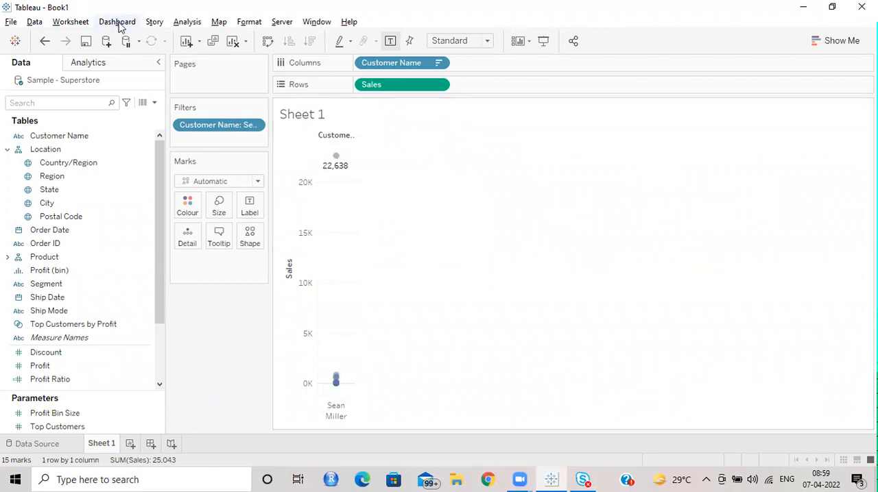
pyautogui.click(195, 22)
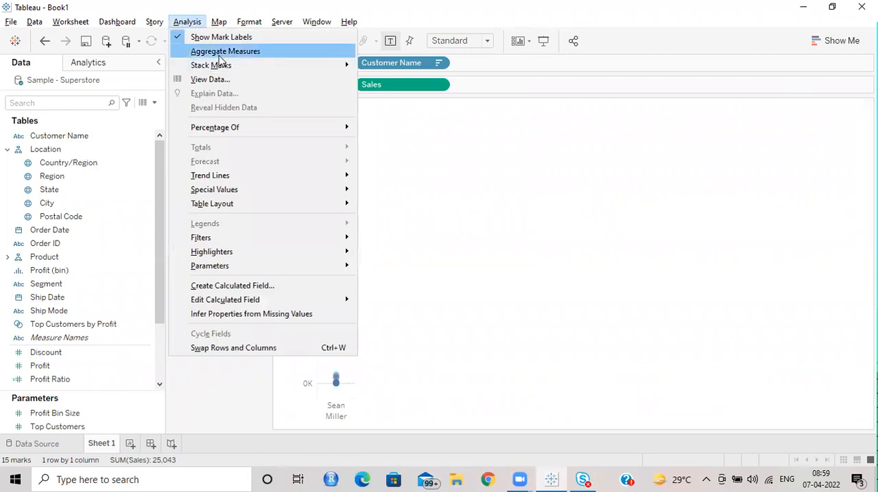
pyautogui.click(576, 197)
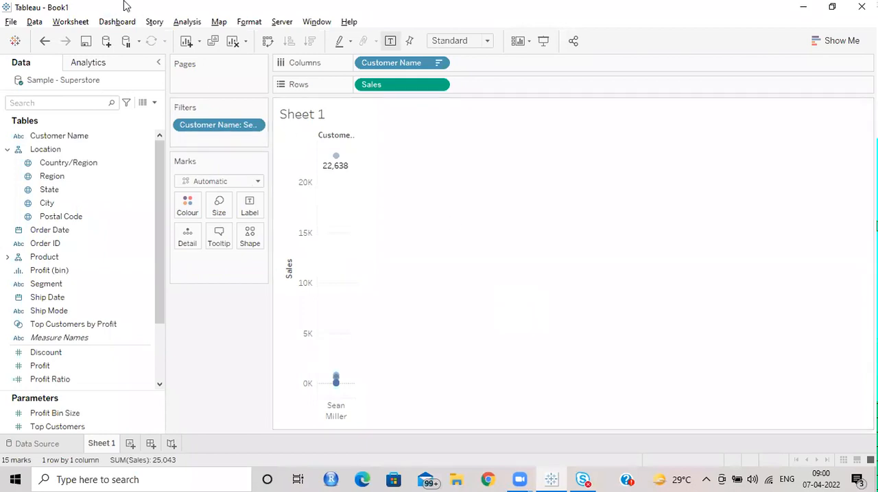
pyautogui.click(187, 22)
pyautogui.click(218, 50)
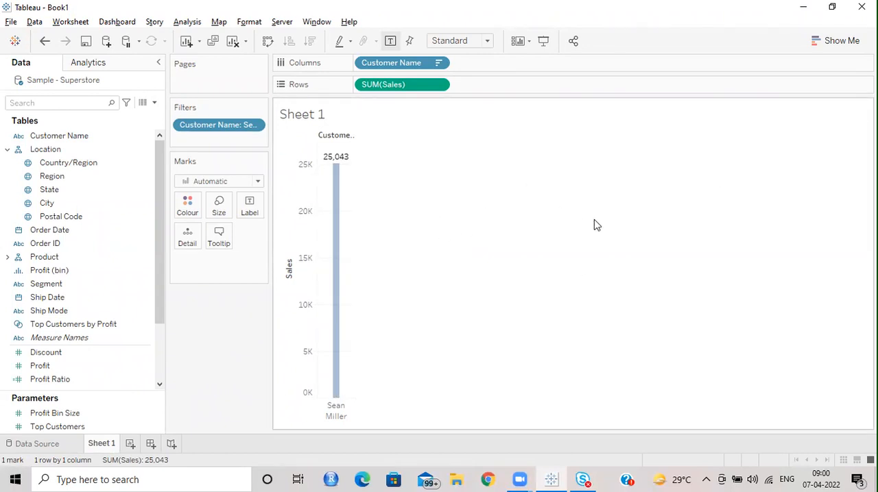
# Step: Add a new worksheet, plot Sales on columns against Profit on rows, and inspect the aggregated mark
pyautogui.click(130, 445)
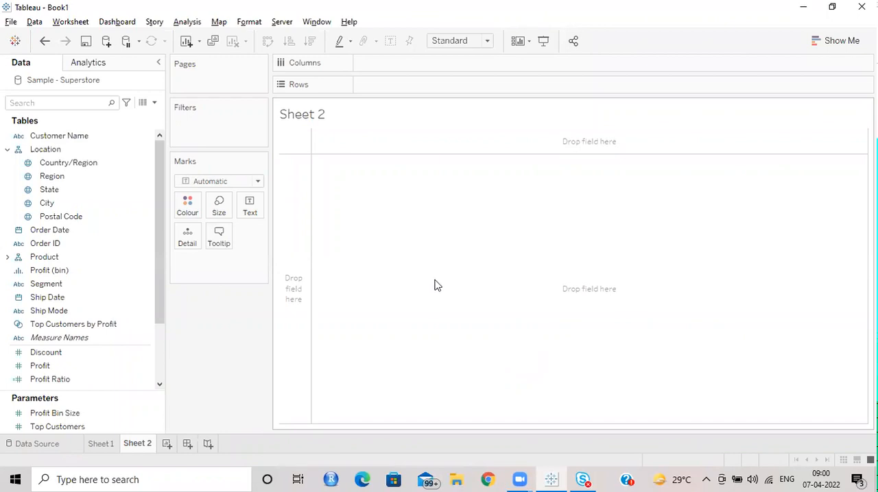
pyautogui.scroll(-3, 76, 235)
pyautogui.scroll(3, 81, 245)
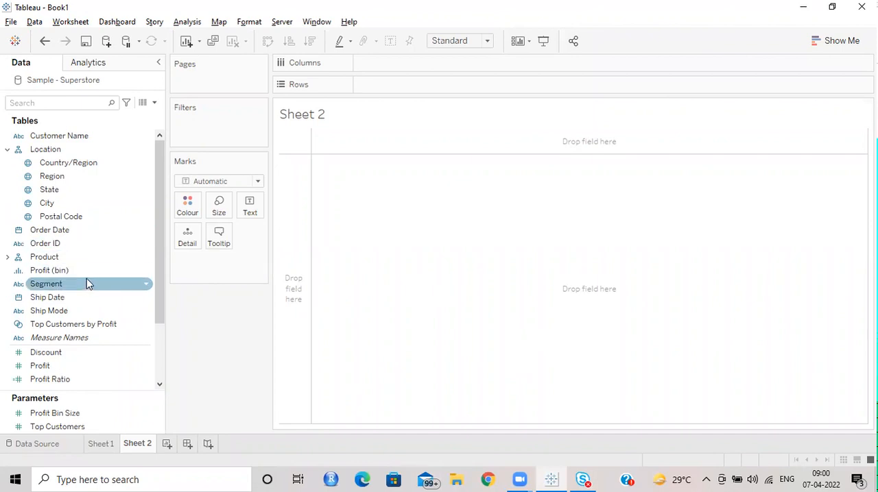
pyautogui.scroll(-2, 89, 285)
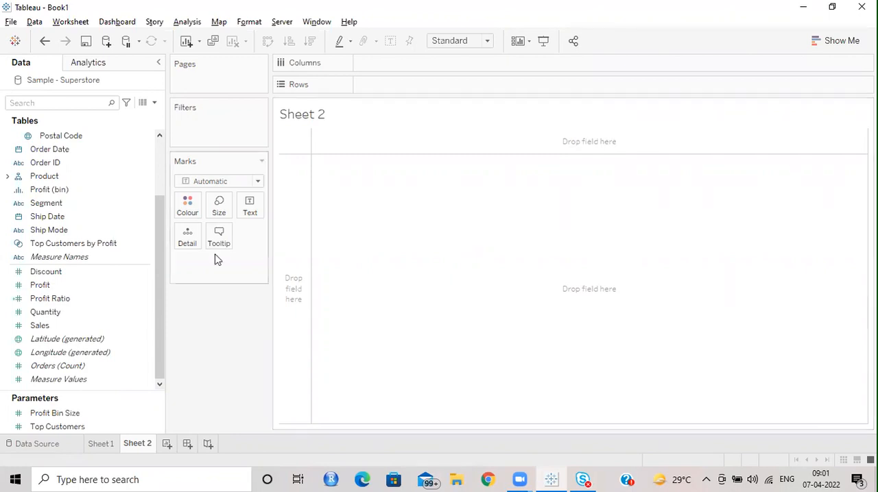
pyautogui.moveTo(53, 331); pyautogui.dragTo(373, 67)
pyautogui.moveTo(40, 285); pyautogui.dragTo(402, 86)
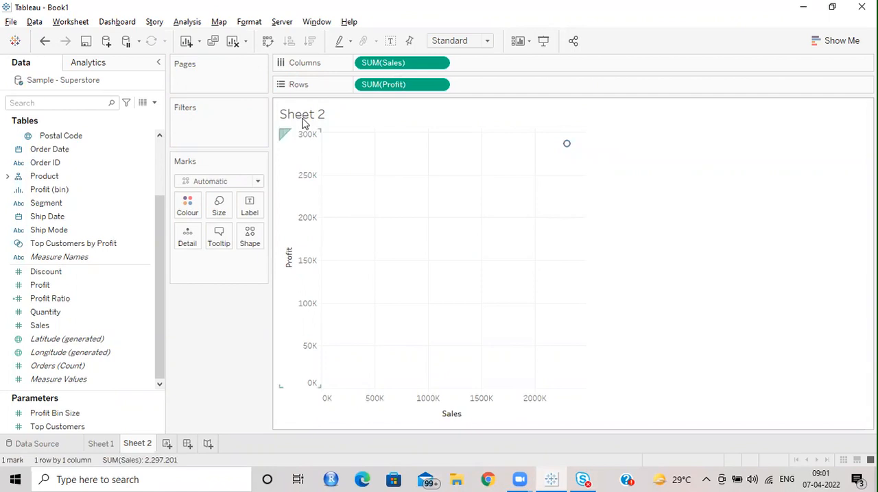
pyautogui.moveTo(566, 145)
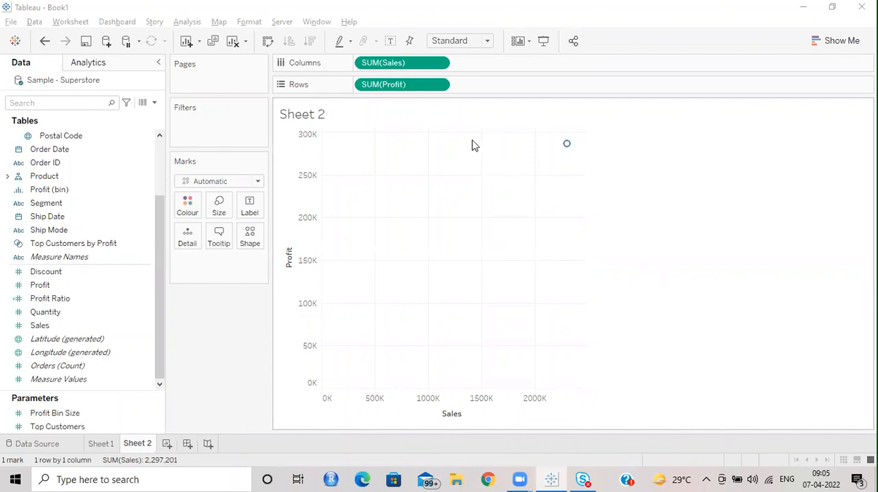
pyautogui.moveTo(568, 147)
pyautogui.click(495, 417)
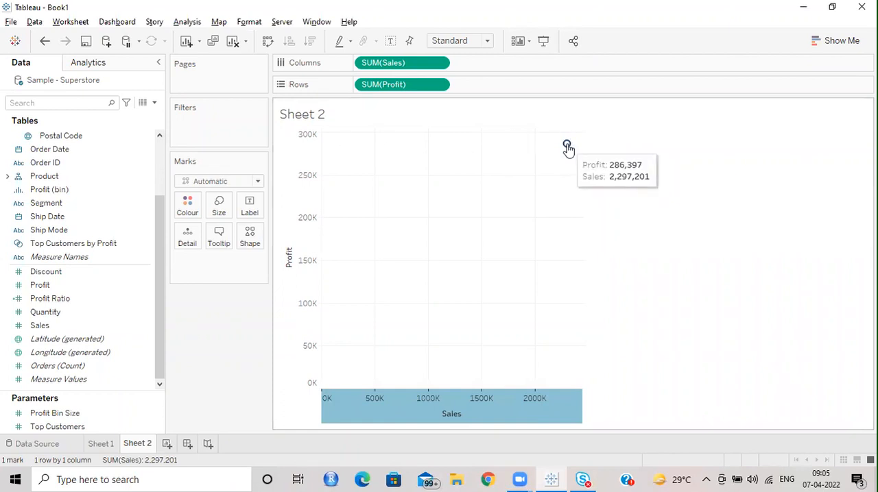
pyautogui.click(669, 188)
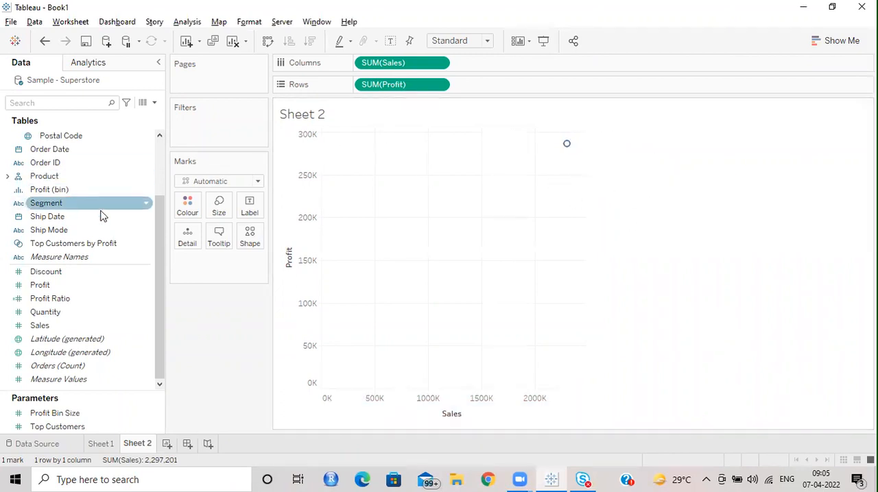
# Step: View the description of the Region field, add Region to the marks as Detail, and inspect the regional marks
pyautogui.scroll(2, 98, 215)
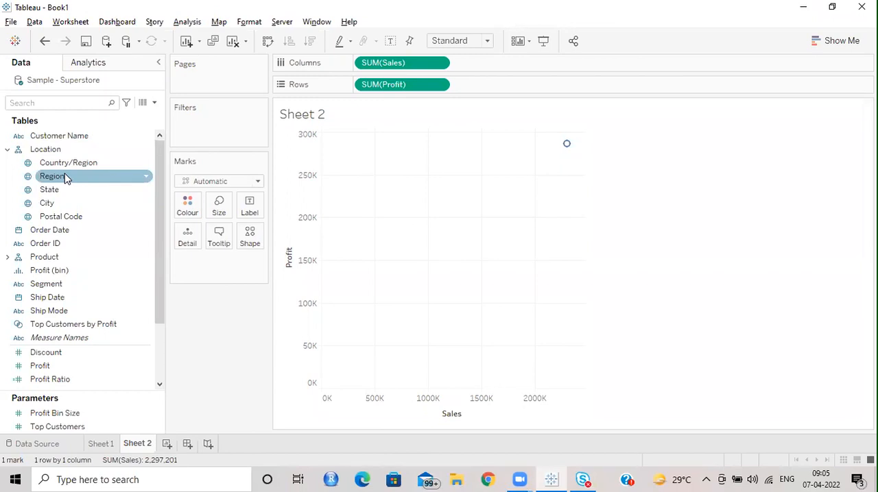
pyautogui.click(150, 180)
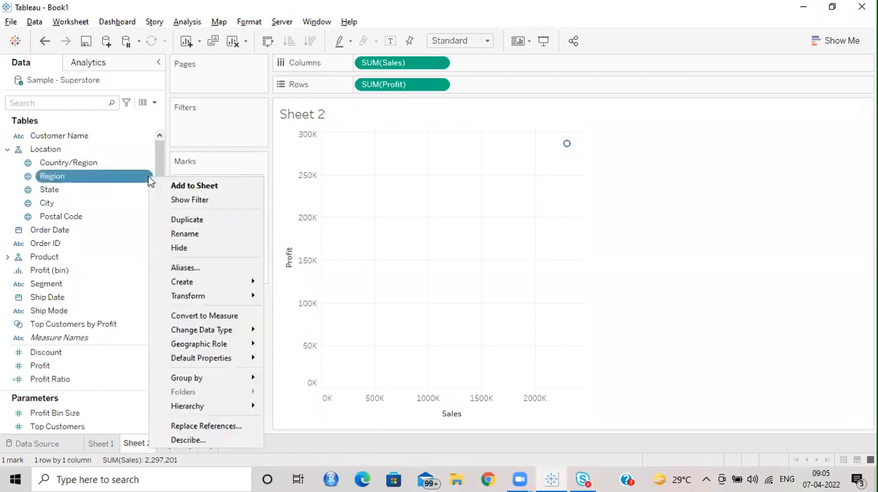
pyautogui.click(189, 441)
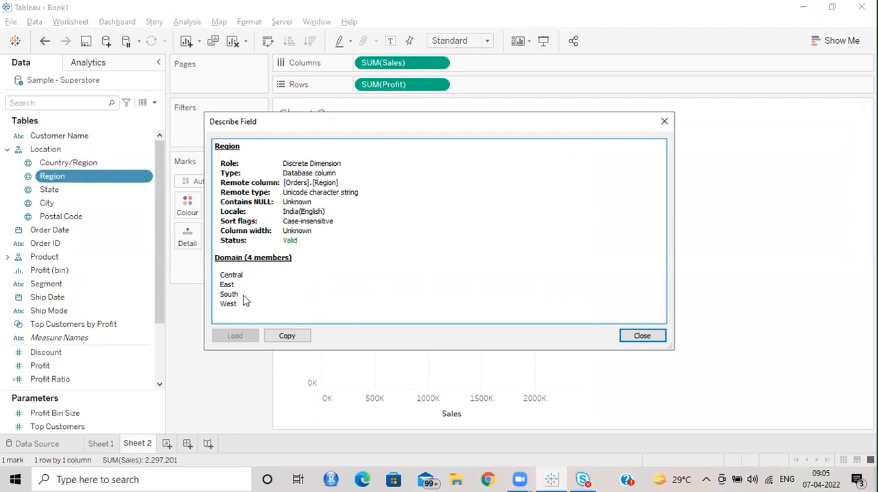
pyautogui.click(665, 122)
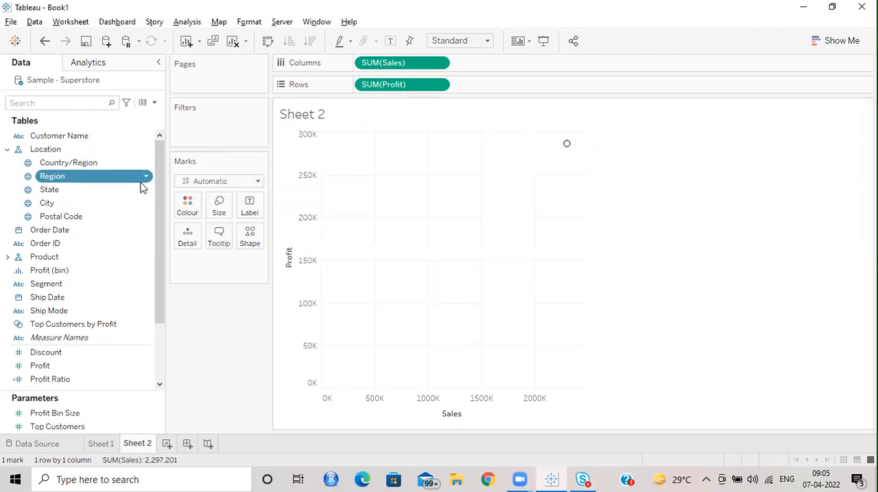
pyautogui.moveTo(83, 178); pyautogui.dragTo(197, 249)
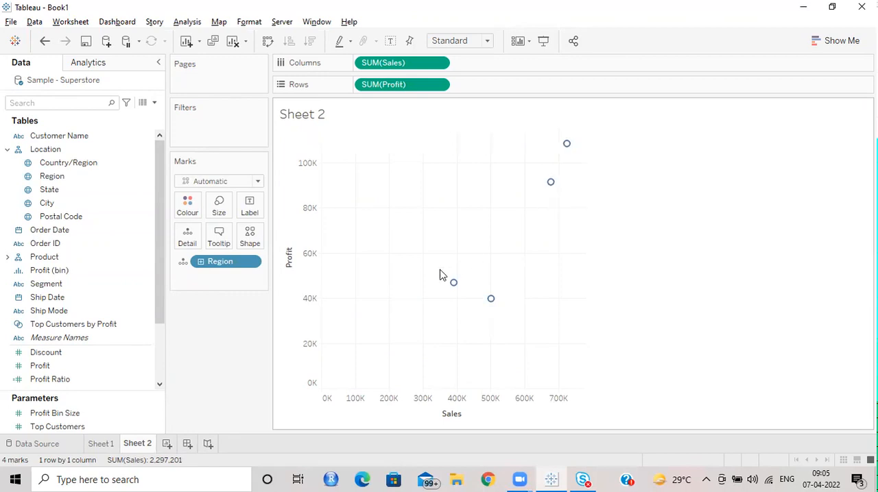
pyautogui.moveTo(549, 185)
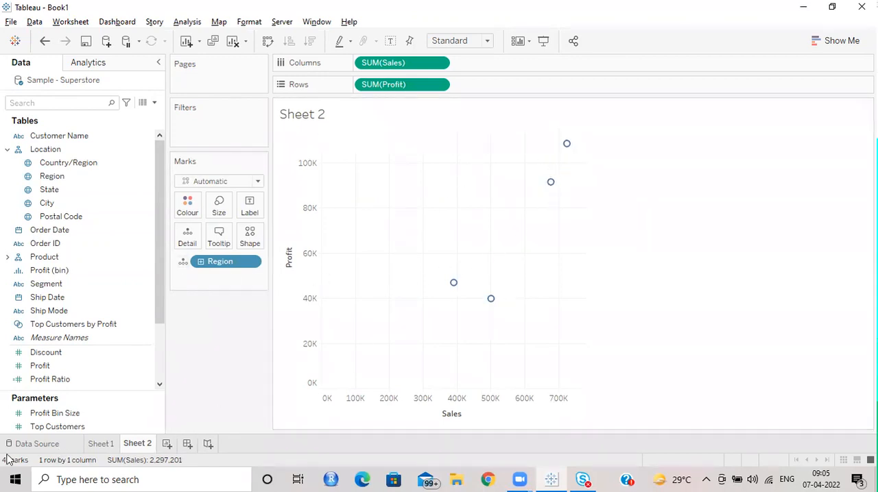
pyautogui.moveTo(450, 286)
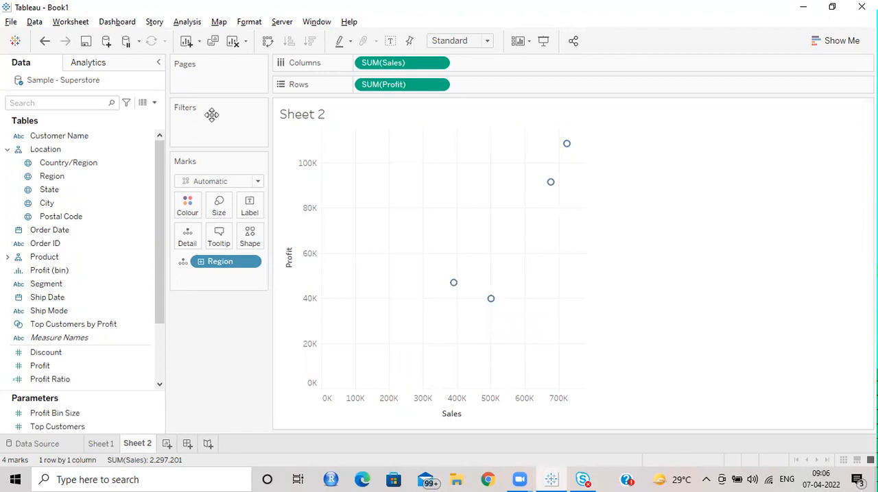
# Step: Expand the Product hierarchy, view the description of the Category field, and colour the marks by Category
pyautogui.click(7, 257)
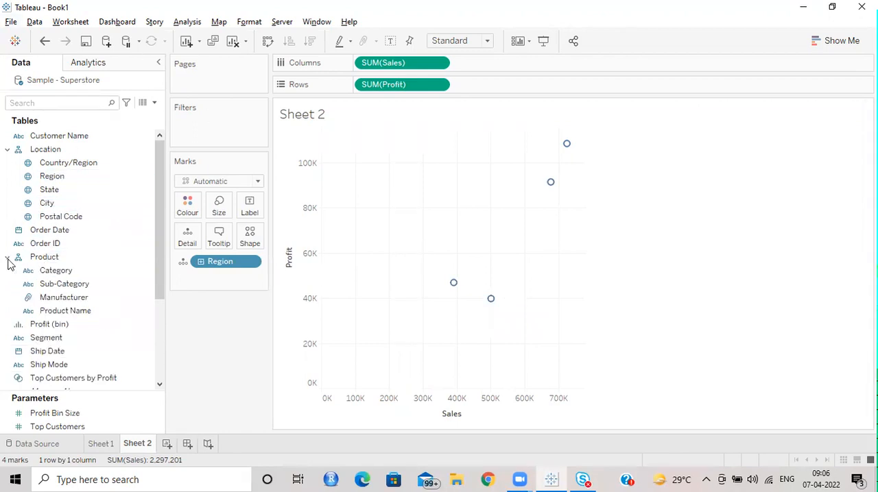
pyautogui.click(148, 273)
pyautogui.click(149, 272)
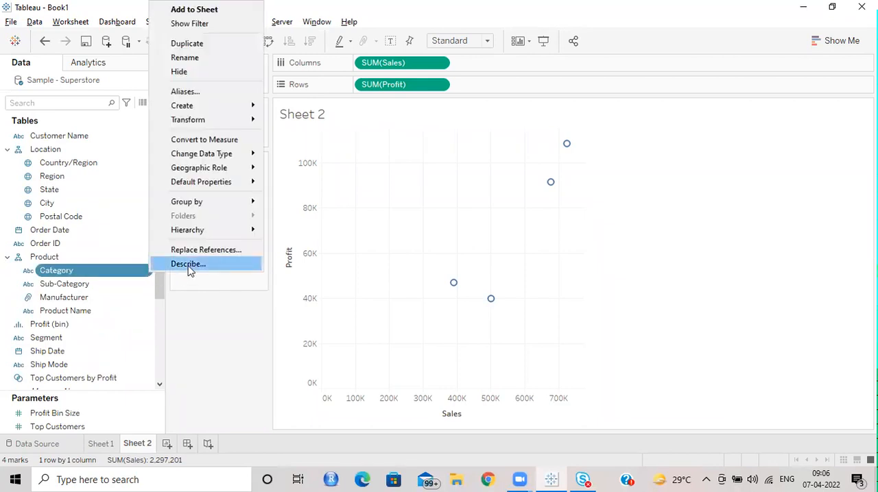
pyautogui.click(189, 267)
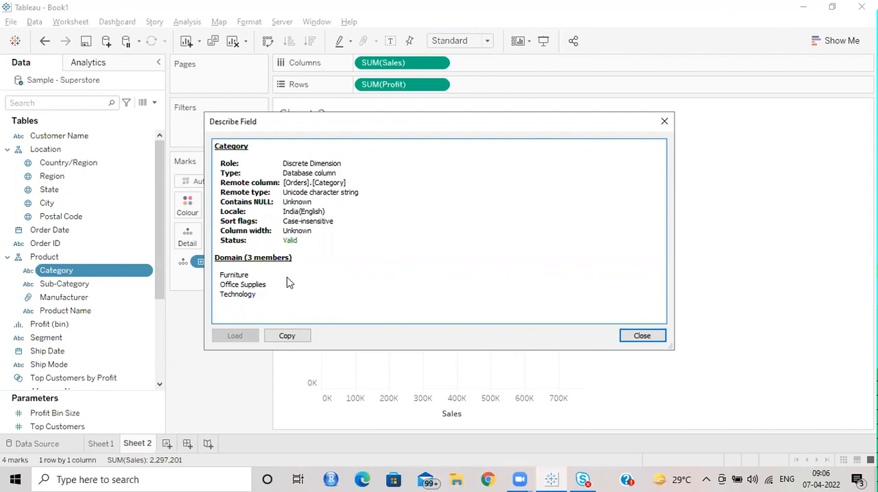
pyautogui.click(664, 121)
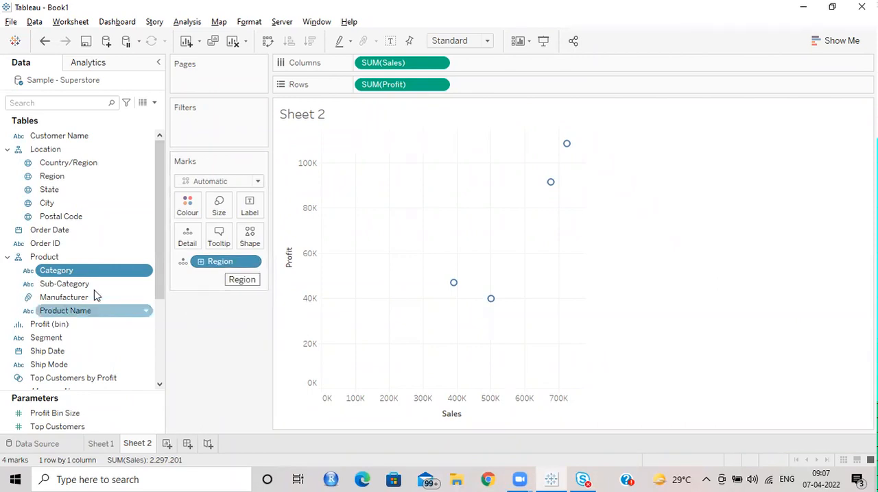
pyautogui.moveTo(96, 271); pyautogui.dragTo(197, 216)
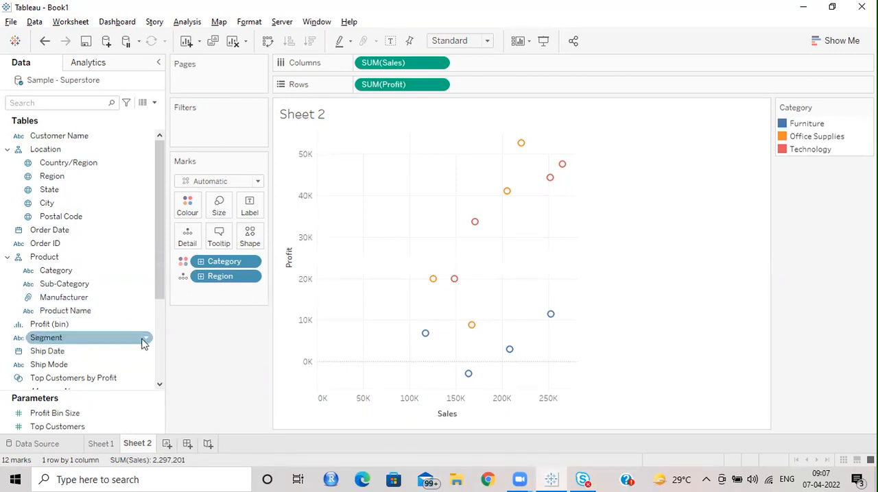
# Step: View the description of the Ship Mode field, assign Ship Mode to the marks' shape, and inspect a resulting mark
pyautogui.rightClick(144, 364)
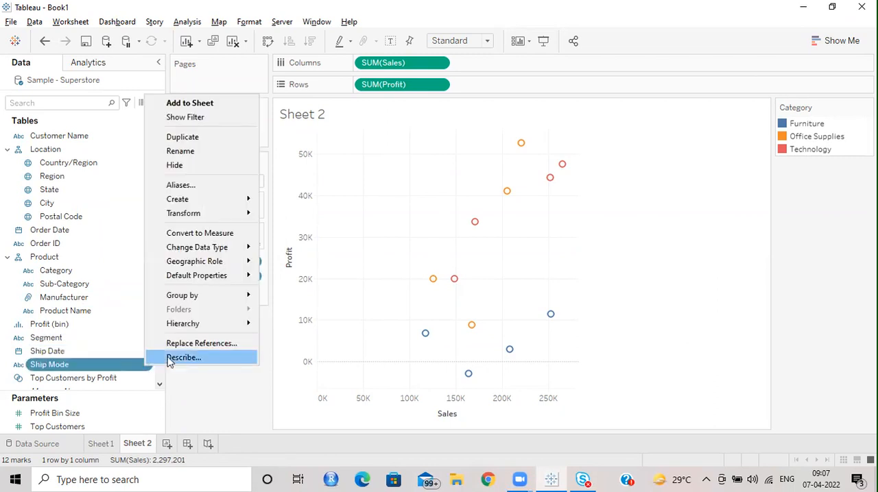
pyautogui.click(182, 357)
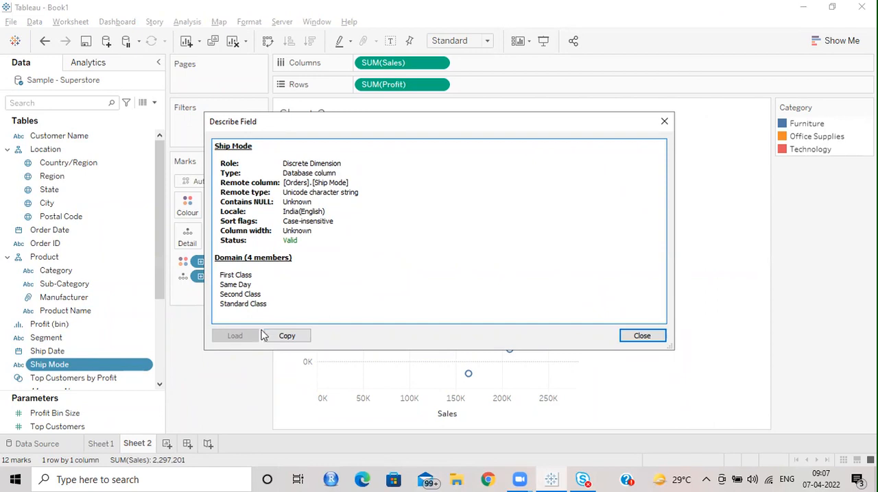
pyautogui.click(663, 122)
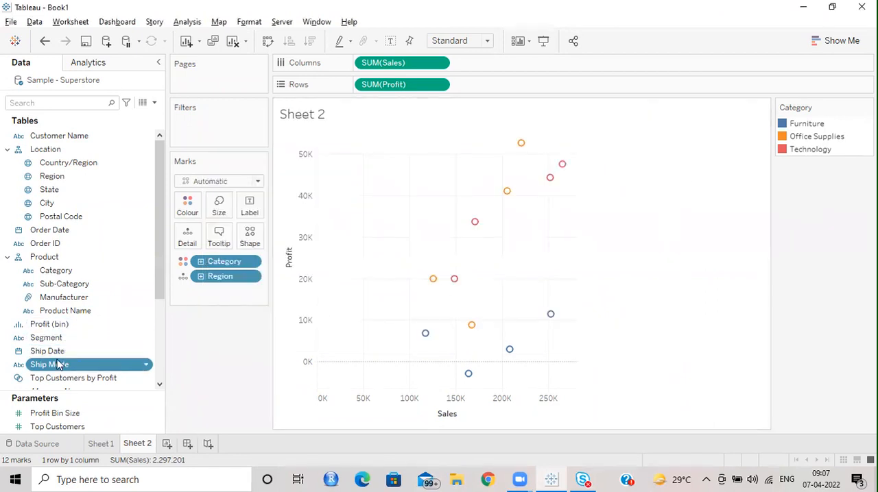
pyautogui.moveTo(59, 365); pyautogui.dragTo(254, 244)
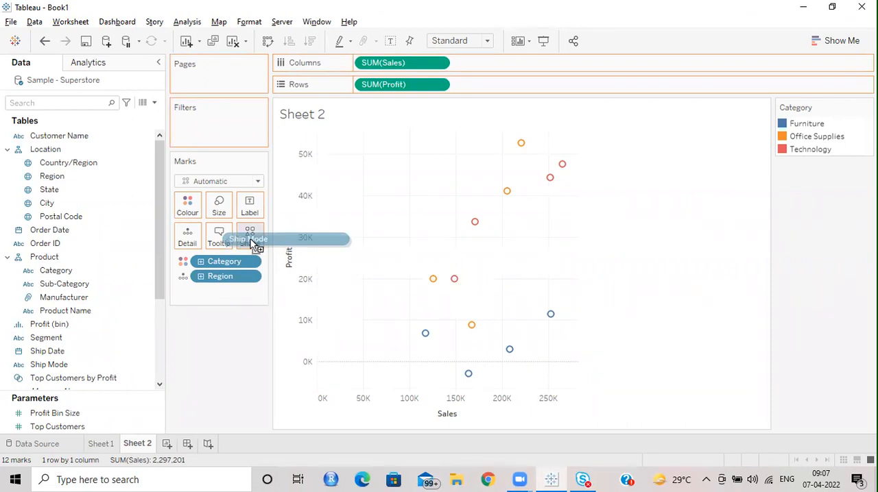
pyautogui.moveTo(254, 244); pyautogui.dragTo(253, 244)
pyautogui.moveTo(254, 244); pyautogui.dragTo(254, 244)
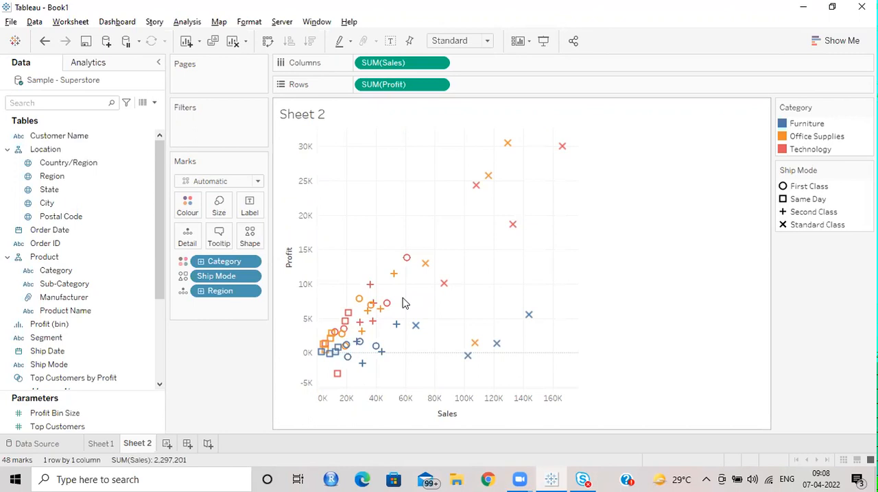
pyautogui.moveTo(425, 277)
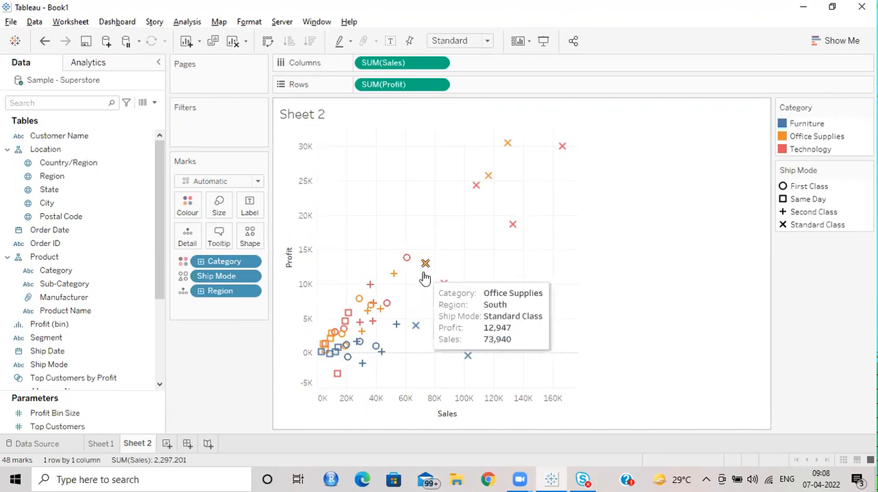
# Step: Add Postal Code to the marks as Detail, inspect the finer-grained scatter plot, and remove Postal Code again
pyautogui.moveTo(61, 216); pyautogui.dragTo(187, 238)
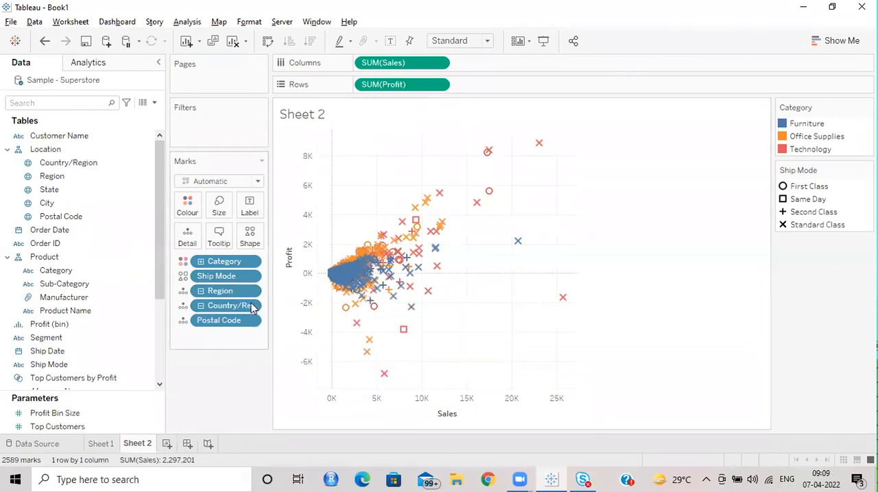
pyautogui.moveTo(433, 257)
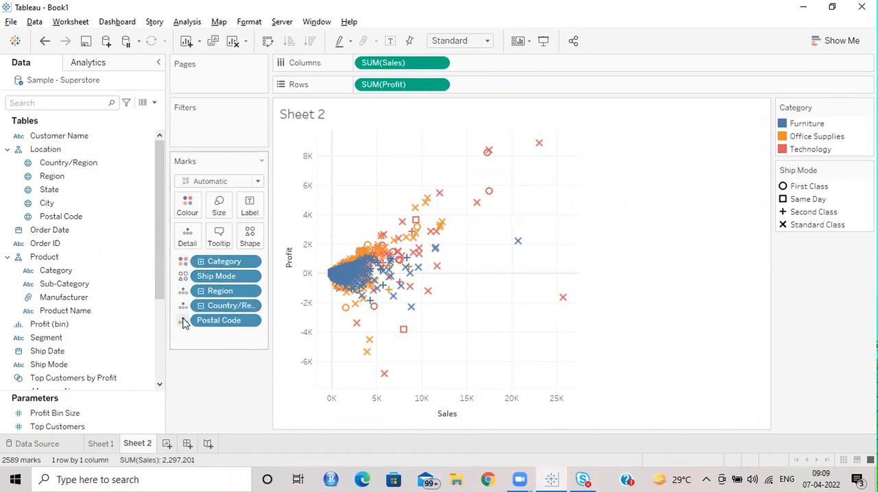
pyautogui.moveTo(218, 322); pyautogui.dragTo(255, 385)
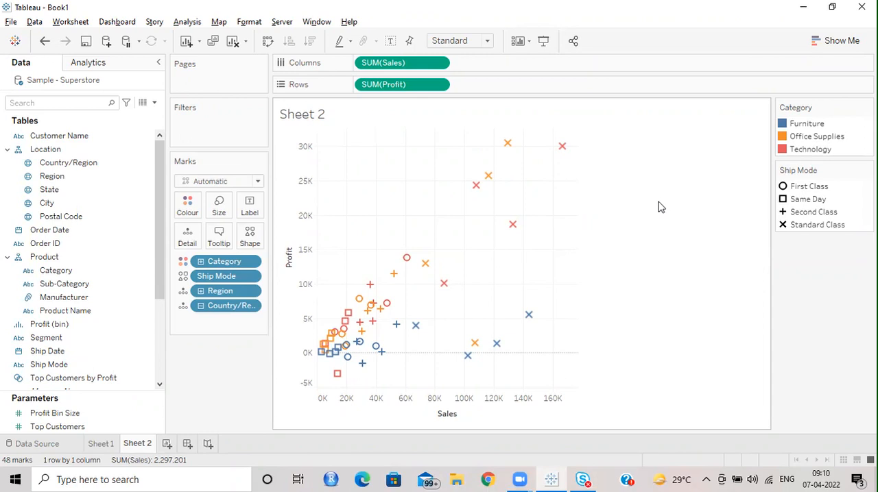
# Step: Add another blank worksheet, look through its data fields, and return to the Sales and Profit scatter plot on Sheet 2
pyautogui.click(168, 444)
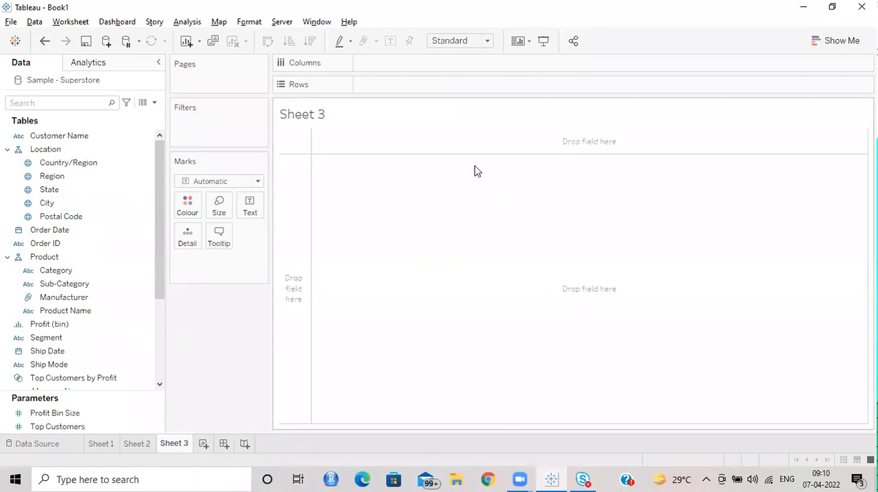
pyautogui.scroll(-3, 95, 341)
pyautogui.scroll(5, 95, 341)
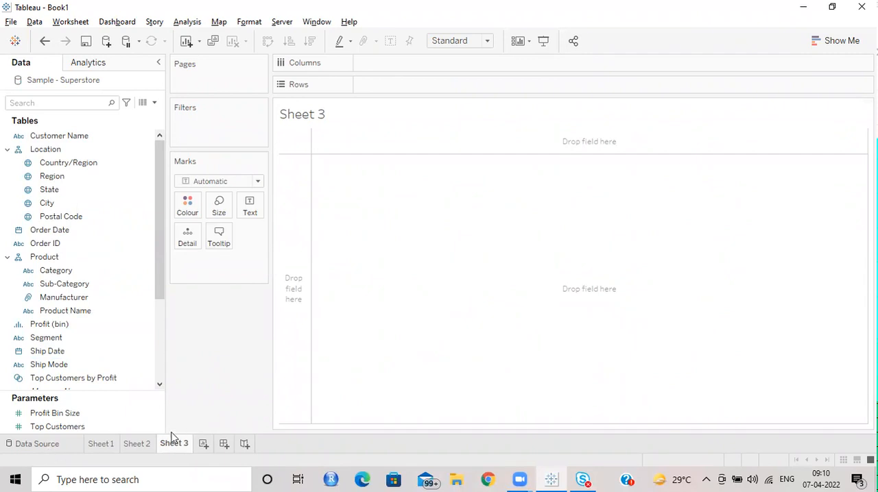
pyautogui.click(137, 444)
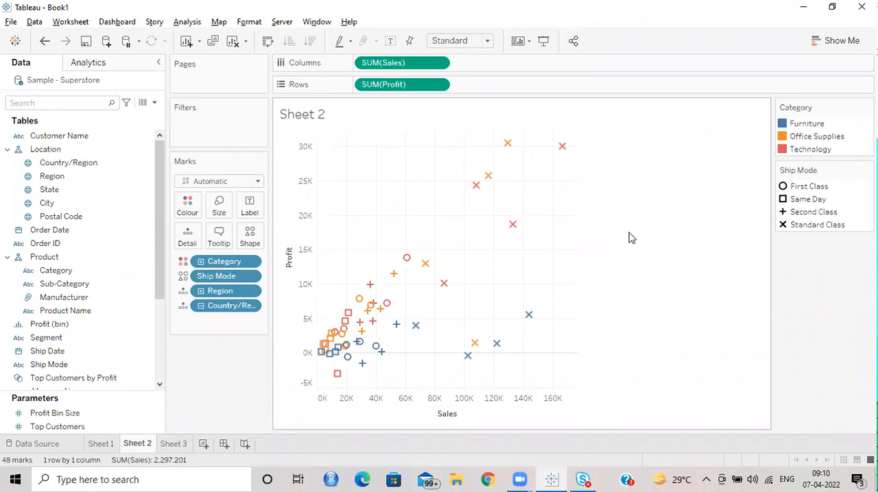
# Step: Widen the Profit axis area of the scatter plot and narrow it again
pyautogui.moveTo(453, 280); pyautogui.dragTo(459, 331)
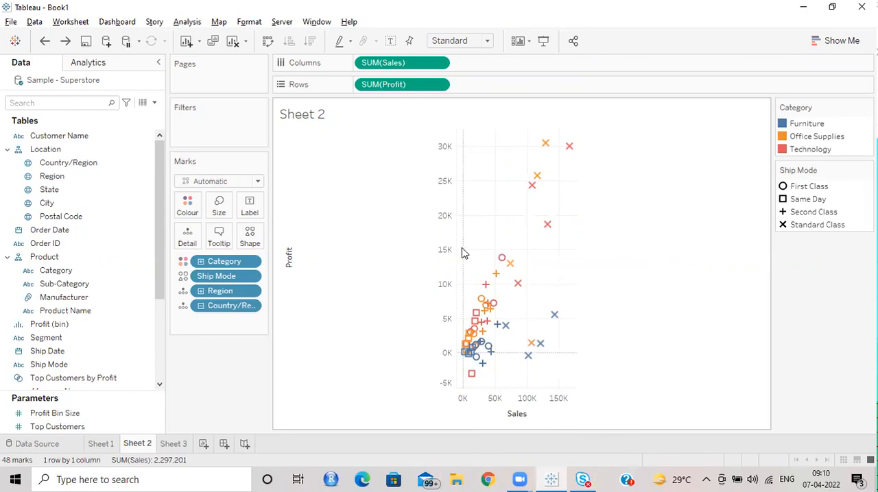
pyautogui.moveTo(433, 248); pyautogui.dragTo(334, 240)
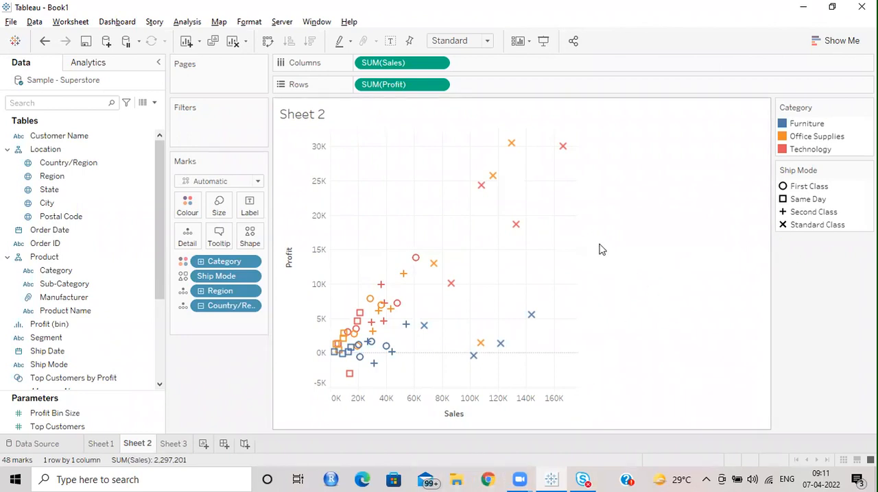
pyautogui.click(495, 478)
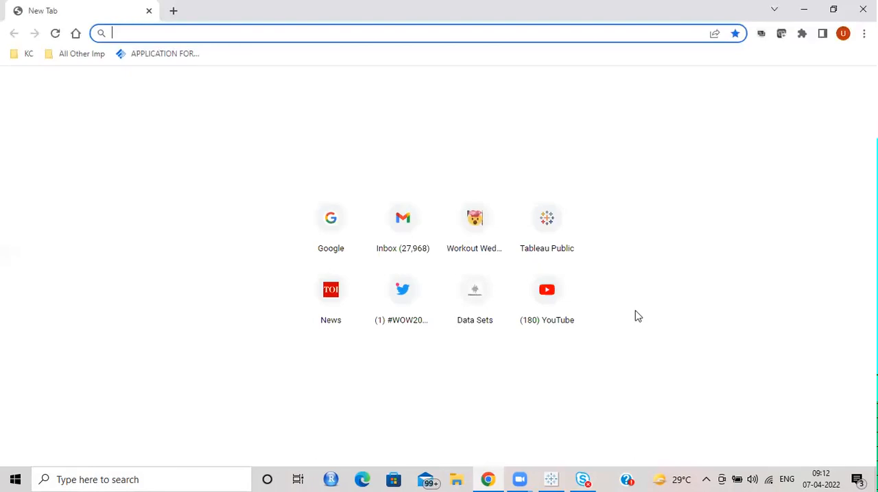
pyautogui.click(804, 10)
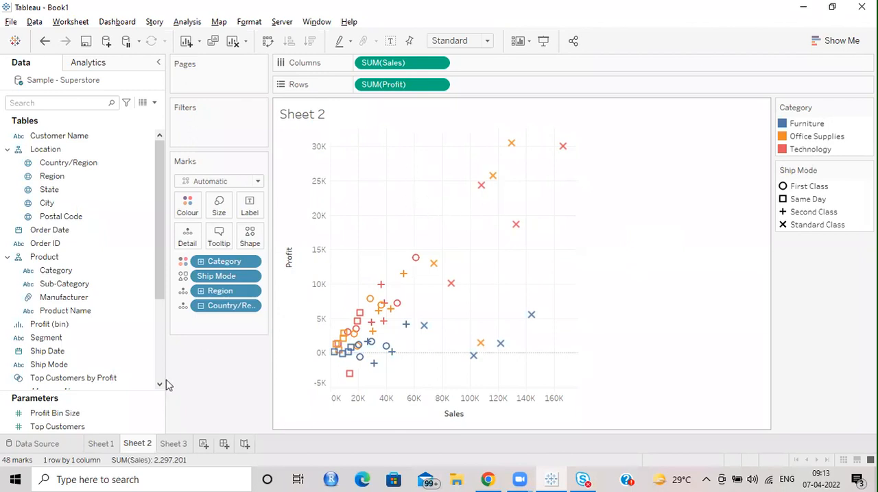
pyautogui.click(98, 447)
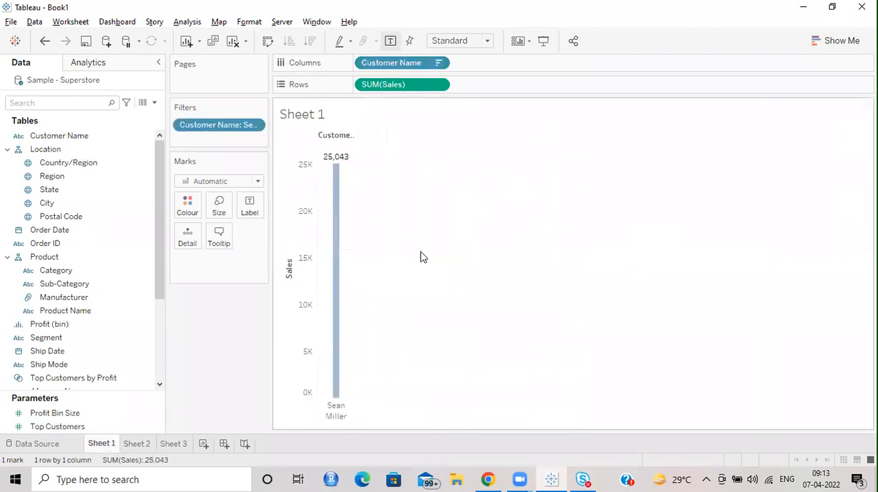
pyautogui.click(136, 446)
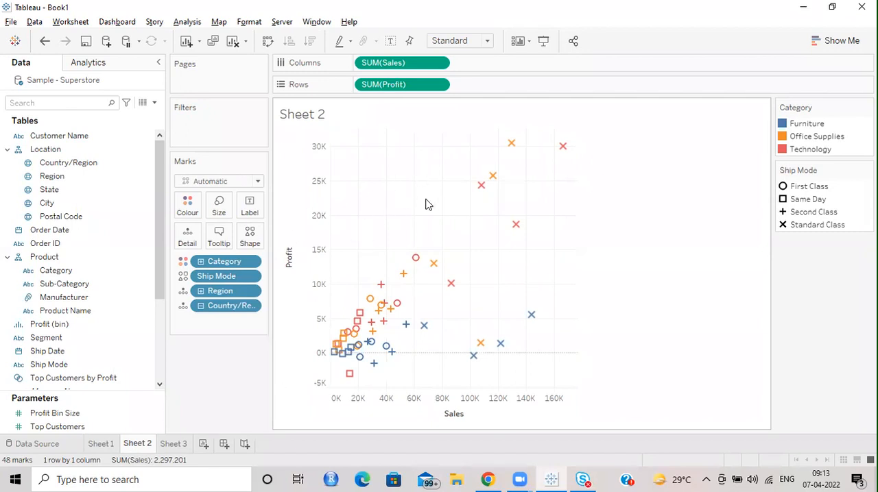
# Step: Open a blank Notepad document and start a formula line with "INK RATIO ="
pyautogui.click(87, 478)
pyautogui.write('note')
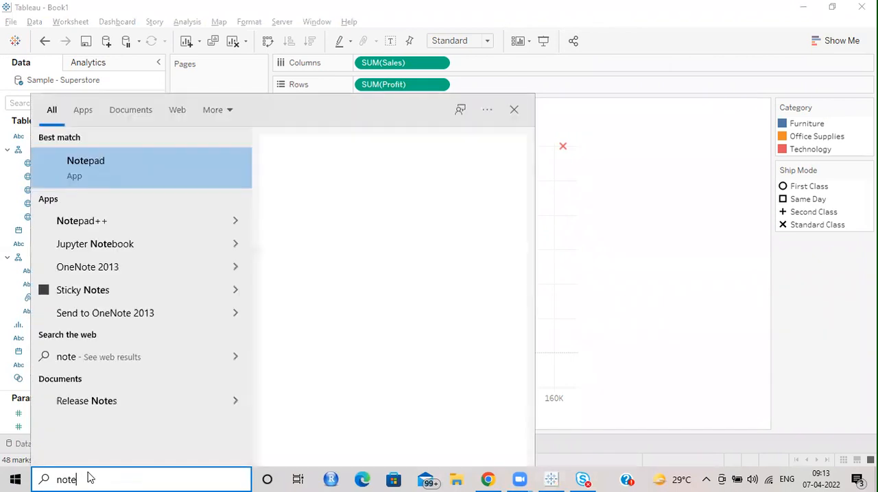
pyautogui.click(101, 168)
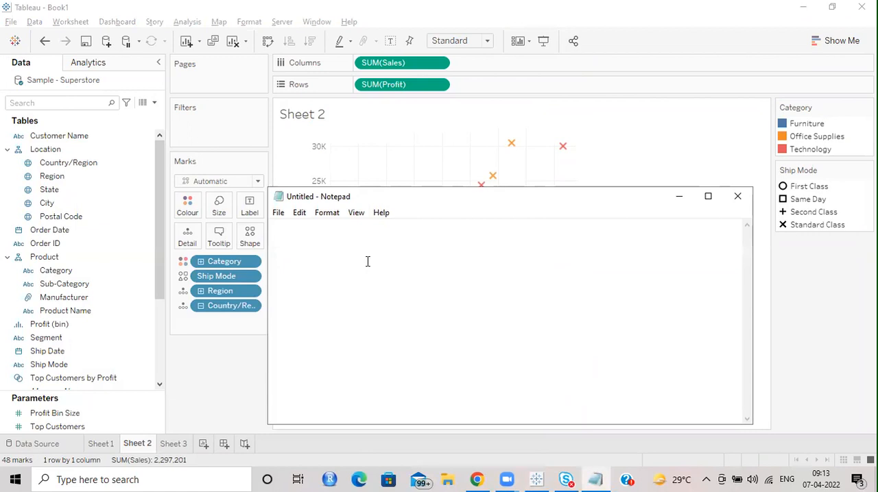
pyautogui.write('INK RATIO =')
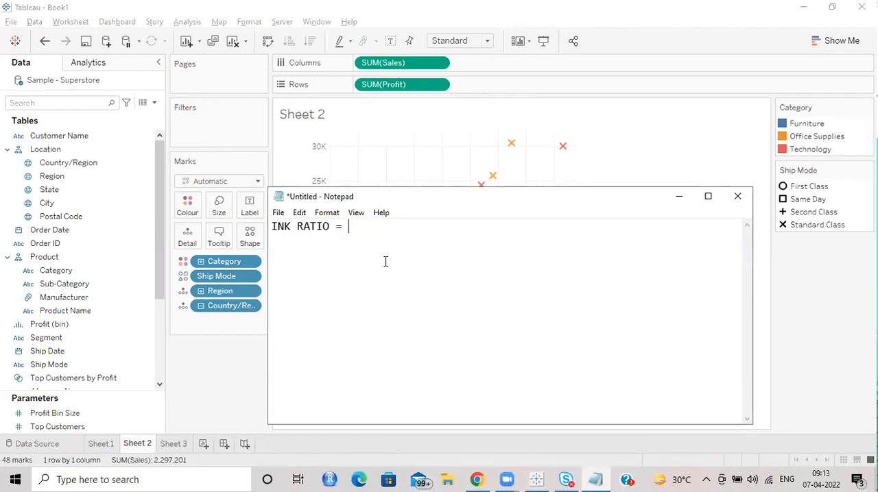
pyautogui.moveTo(331, 227); pyautogui.dragTo(250, 226)
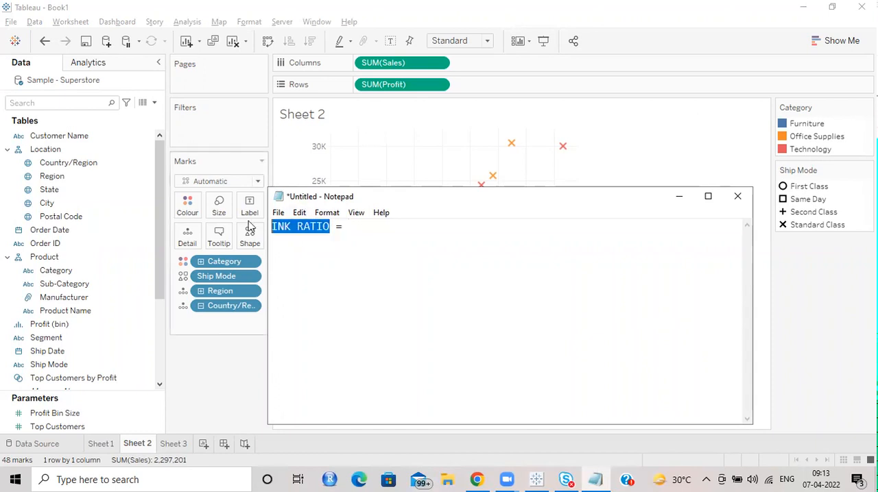
pyautogui.click(375, 227)
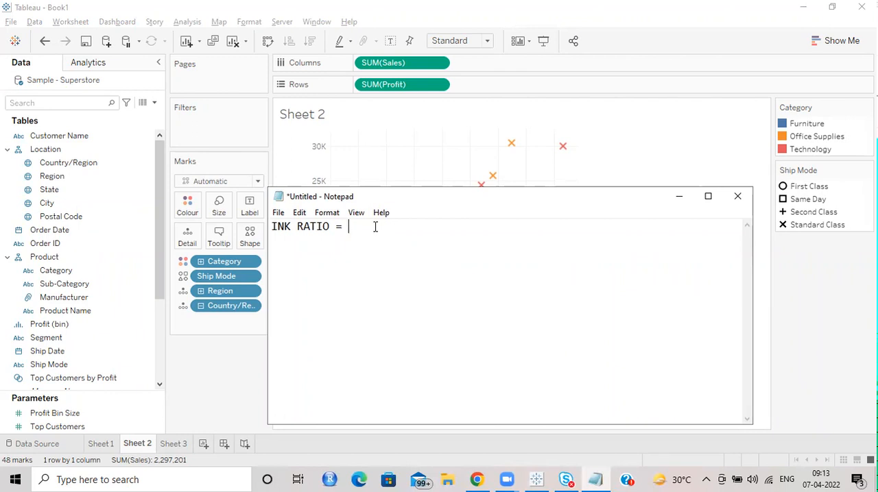
# Step: Complete the ink ratio formula in the note with "INK used for the actual data/Total INK"
pyautogui.write('INK ')
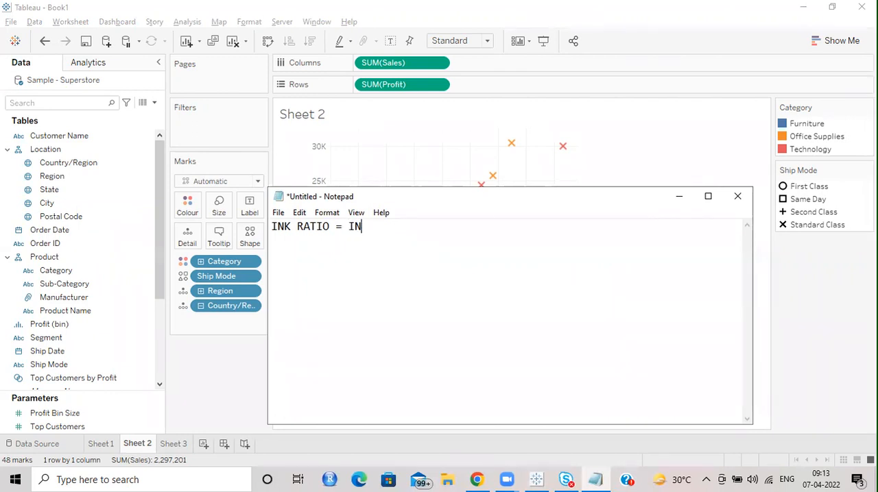
pyautogui.write('used in the actual')
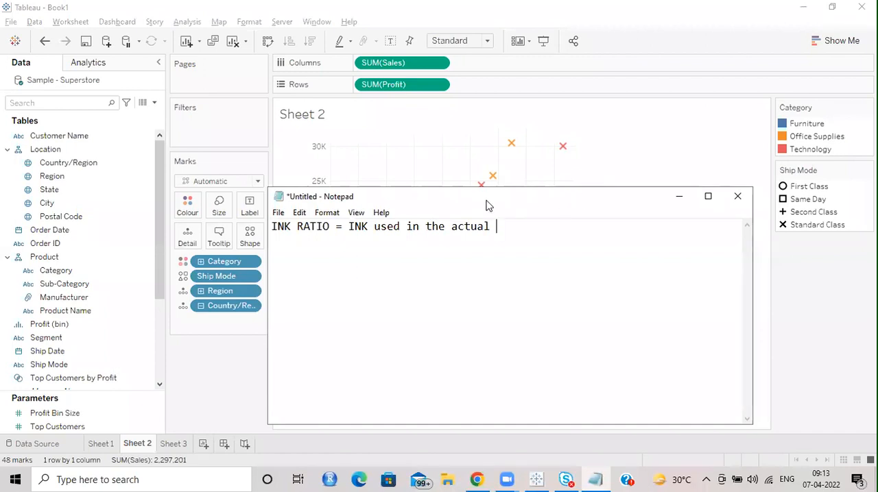
pyautogui.doubleClick(408, 226)
pyautogui.doubleClick(412, 226)
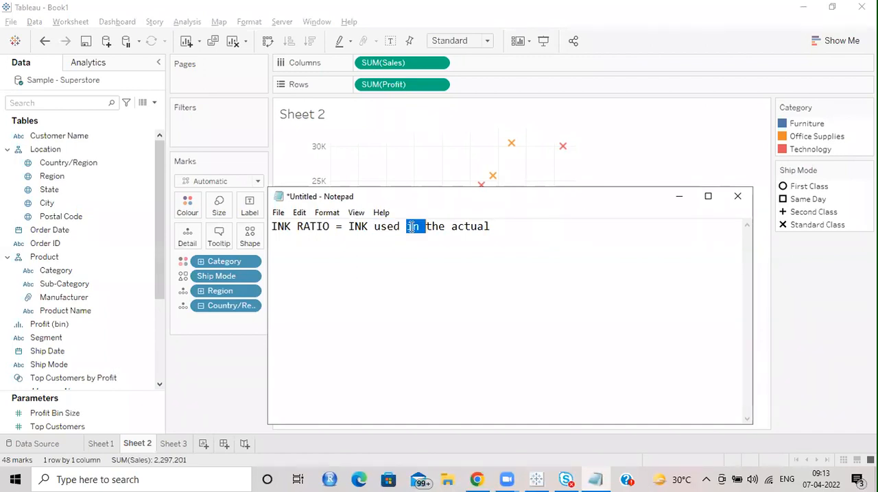
pyautogui.write('for the actual ')
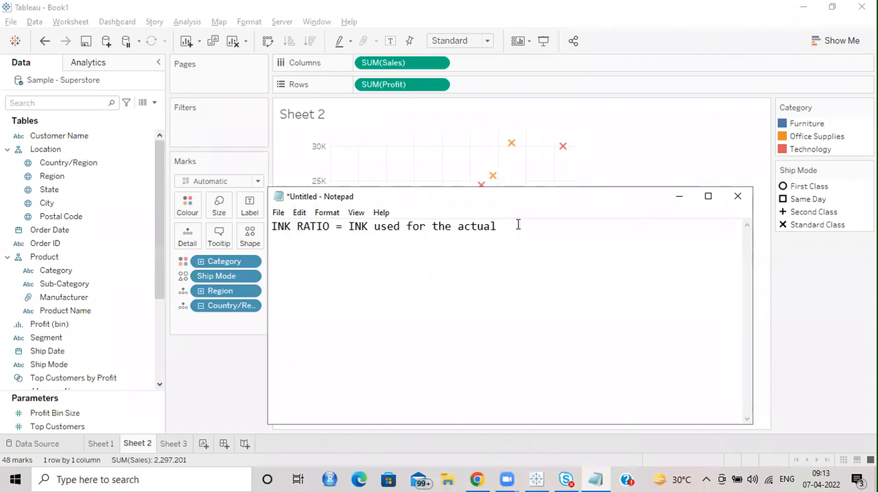
pyautogui.write('data/T')
pyautogui.write('otal')
pyautogui.write(' INK')
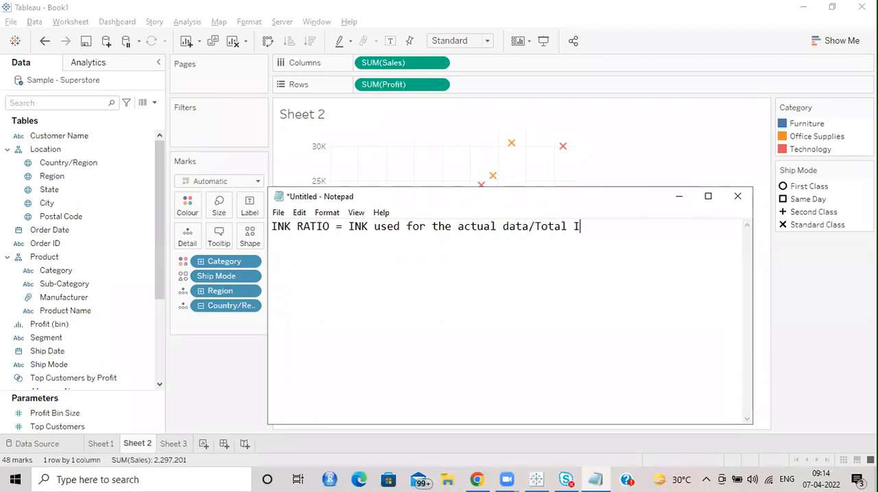
pyautogui.moveTo(597, 227); pyautogui.dragTo(347, 228)
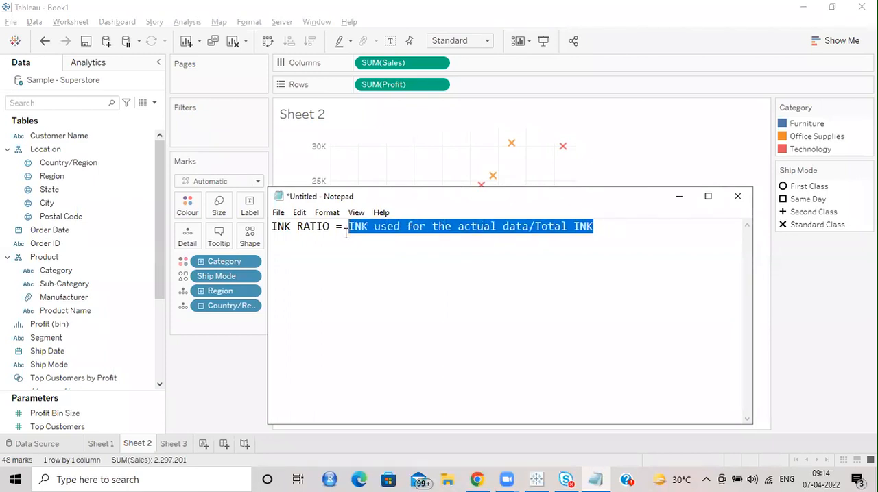
pyautogui.click(539, 276)
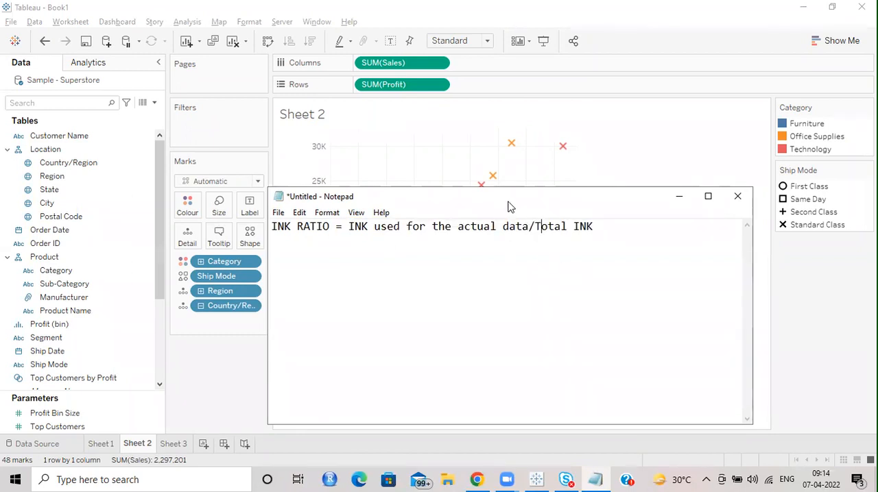
# Step: Switch back to Tableau and set the Sheet 2 scatter plot's grid lines and zero lines to None
pyautogui.moveTo(509, 206); pyautogui.dragTo(442, 267)
pyautogui.click(587, 252)
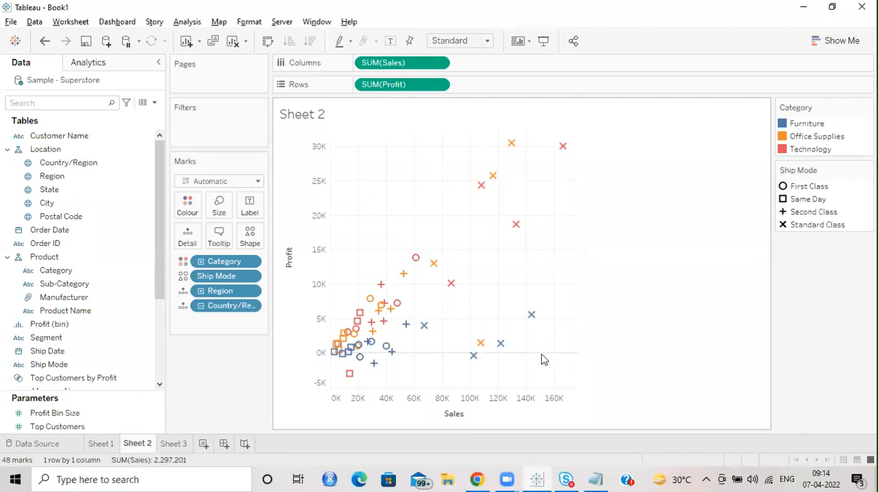
pyautogui.rightClick(422, 172)
pyautogui.click(452, 241)
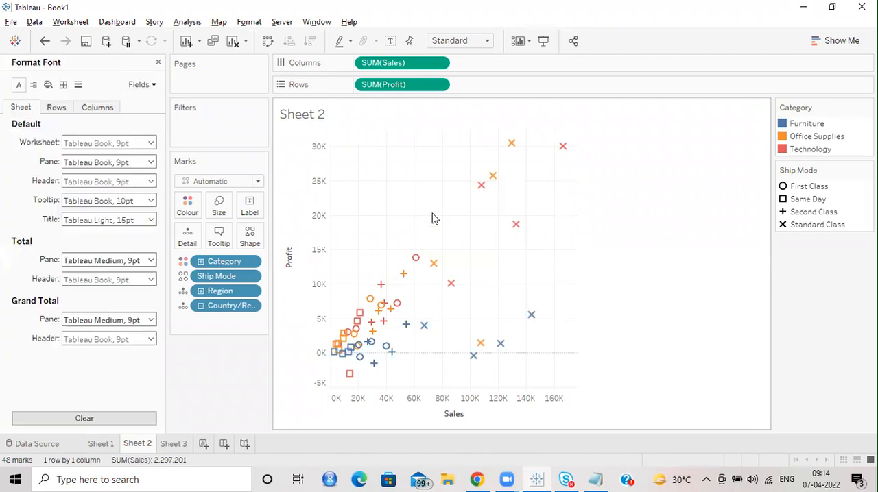
pyautogui.click(49, 86)
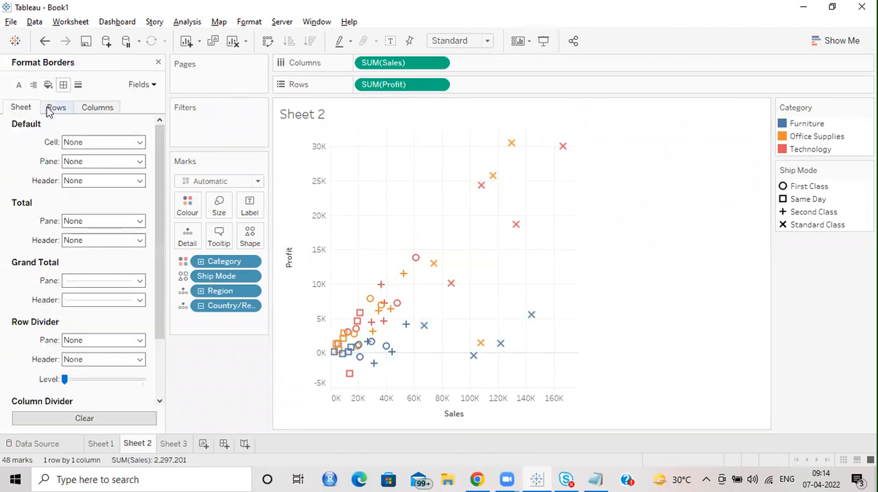
pyautogui.click(77, 85)
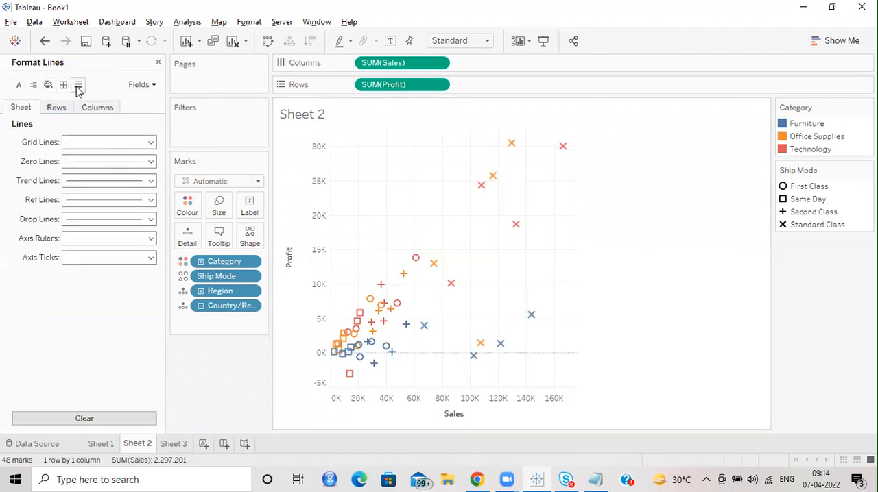
pyautogui.click(85, 144)
pyautogui.click(106, 159)
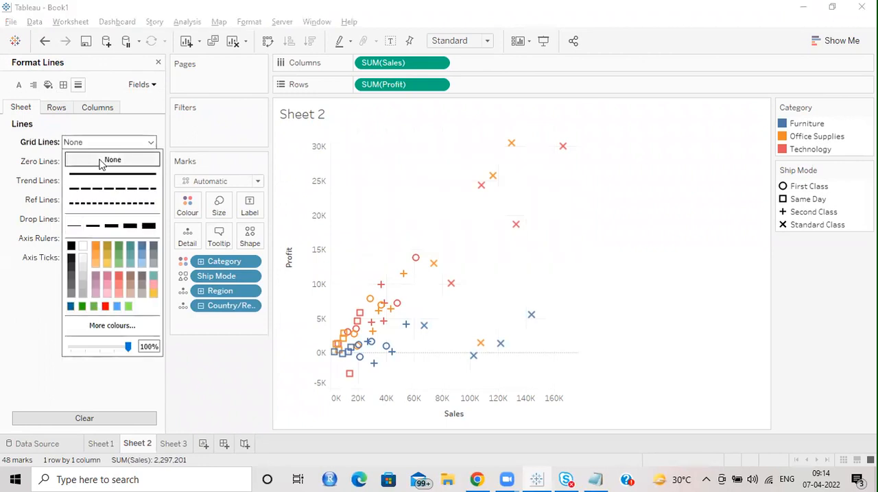
pyautogui.click(677, 271)
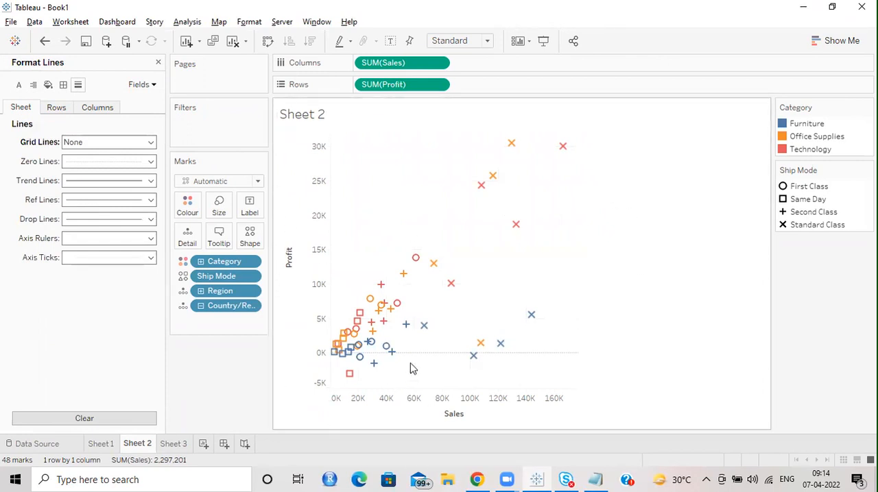
pyautogui.click(138, 161)
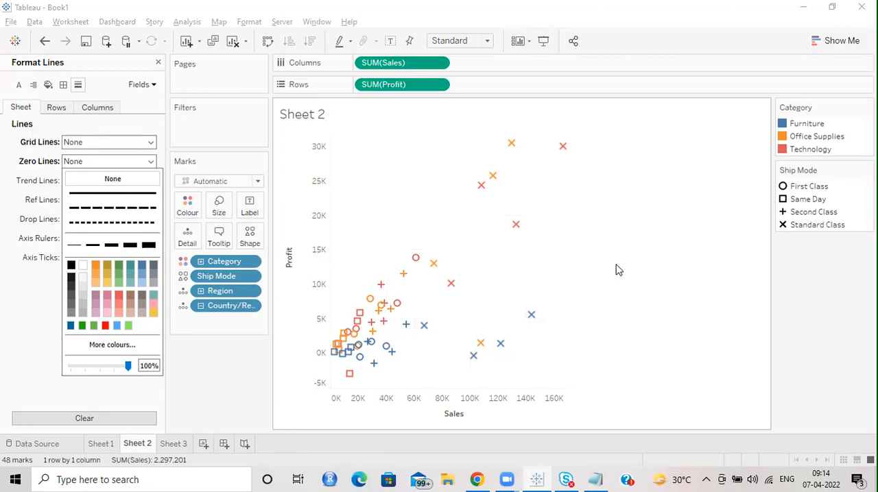
pyautogui.click(158, 62)
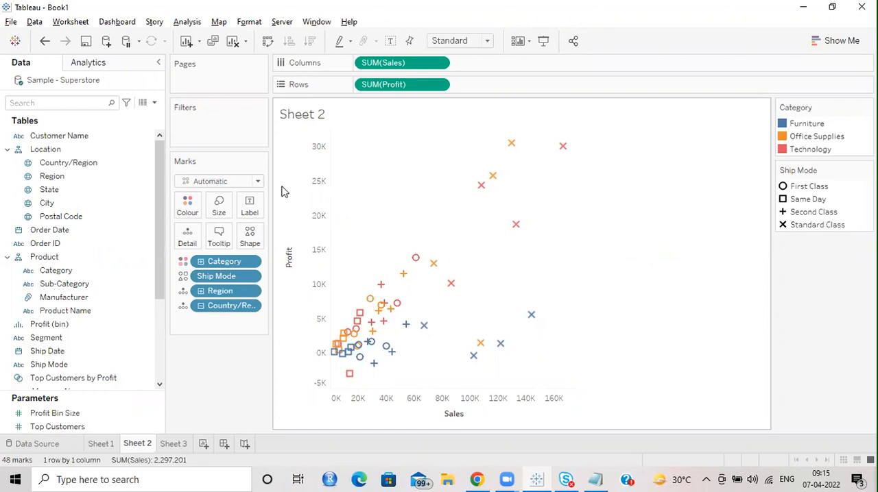
# Step: Browse the colour palettes available for Category, and close the colour editor without assigning one
pyautogui.click(187, 207)
pyautogui.click(228, 248)
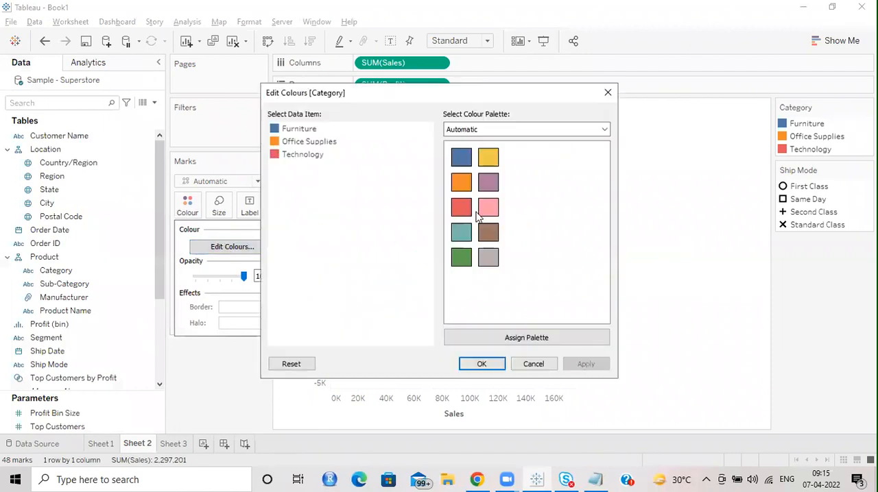
pyautogui.click(513, 129)
pyautogui.scroll(-12, 505, 245)
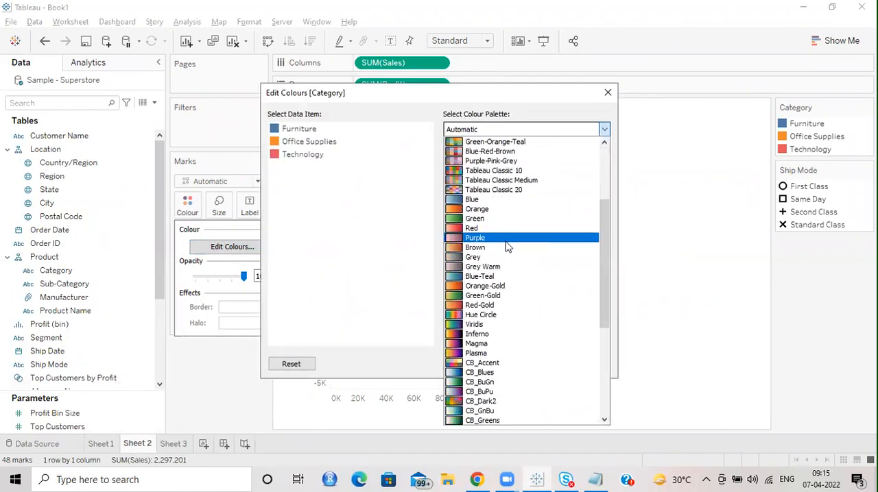
pyautogui.scroll(6, 501, 343)
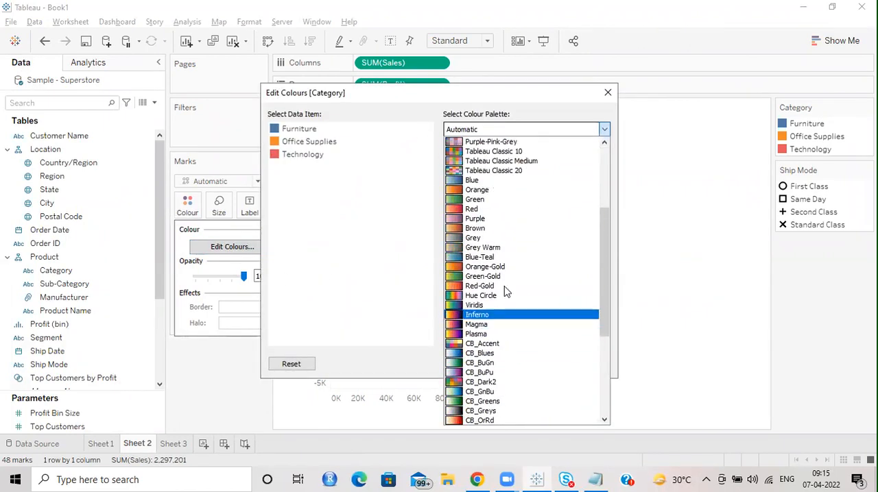
pyautogui.scroll(-6, 490, 334)
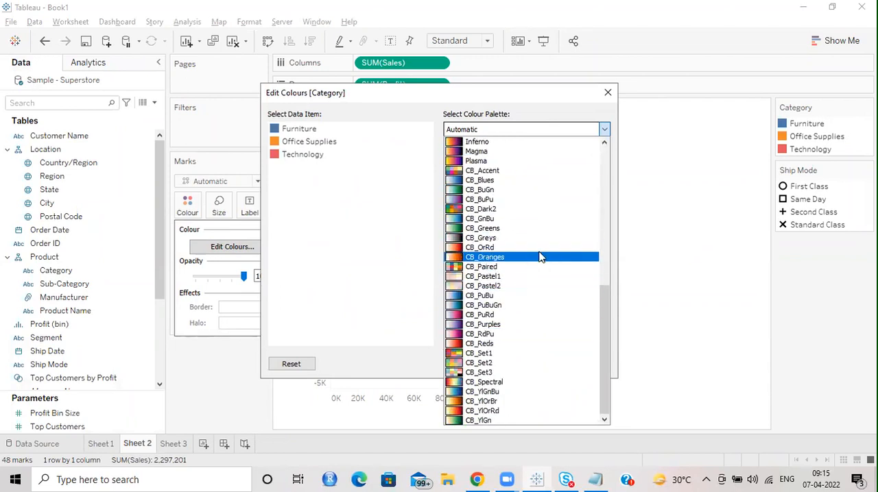
pyautogui.click(608, 92)
# Step: Switch to File Explorer and open the My Tableau Repository folder in Documents
pyautogui.click(455, 478)
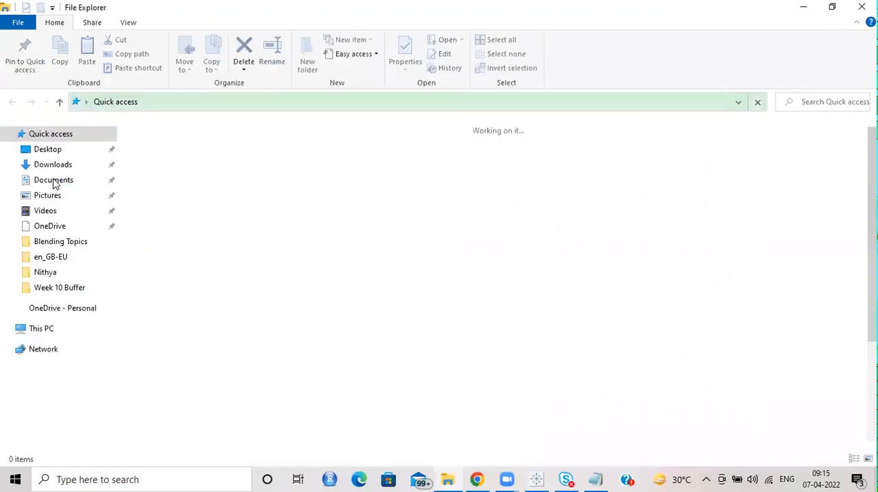
pyautogui.click(63, 185)
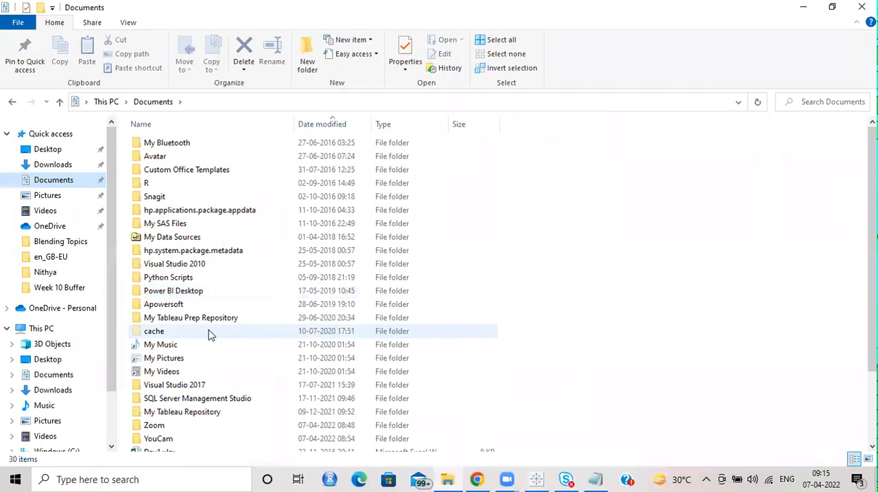
pyautogui.doubleClick(198, 412)
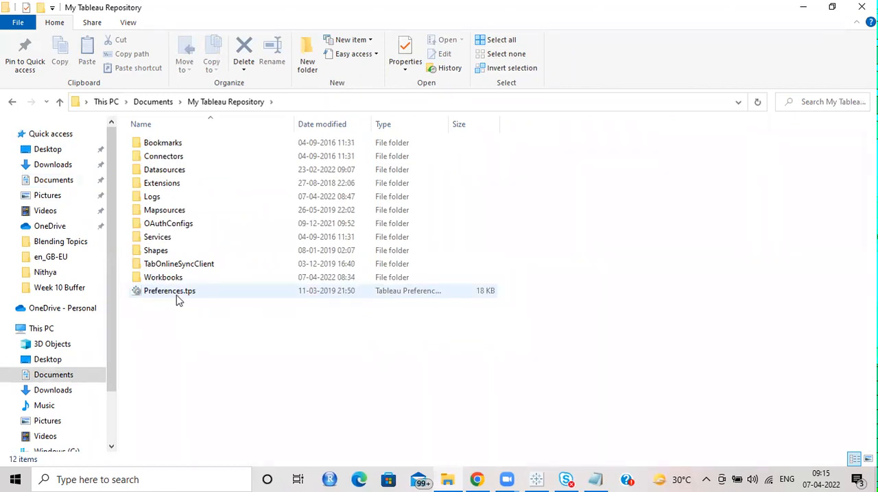
# Step: Open Preferences.tps from the repository folder in Notepad++
pyautogui.click(184, 291)
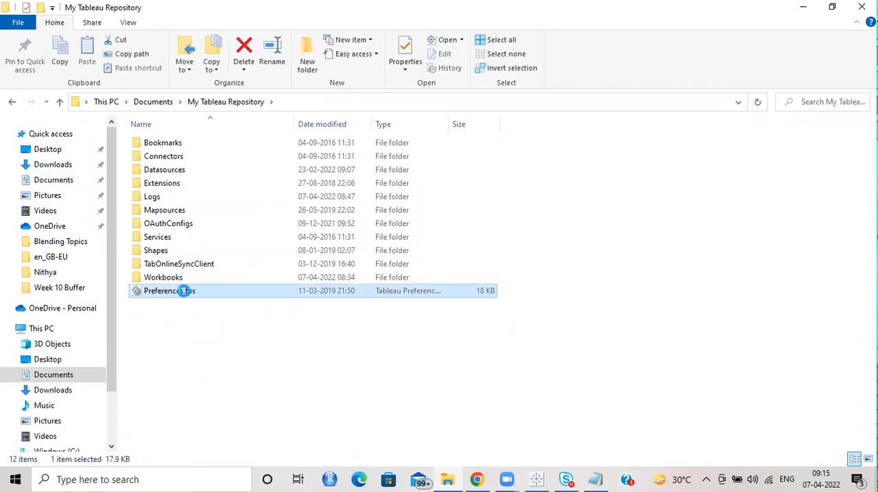
pyautogui.rightClick(183, 292)
pyautogui.click(275, 88)
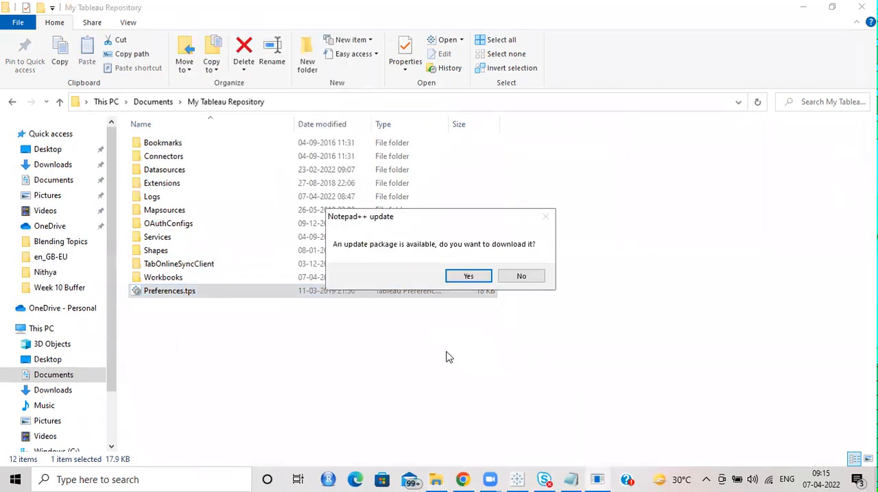
pyautogui.click(466, 277)
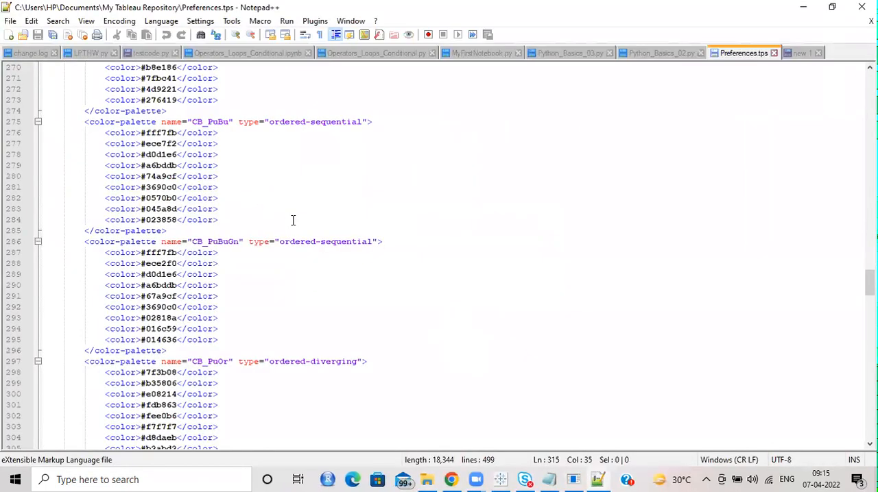
# Step: Go to the beginning of Preferences.tps and examine the colour codes listed for the Viridis palette and those following it
pyautogui.scroll(20, 306, 235)
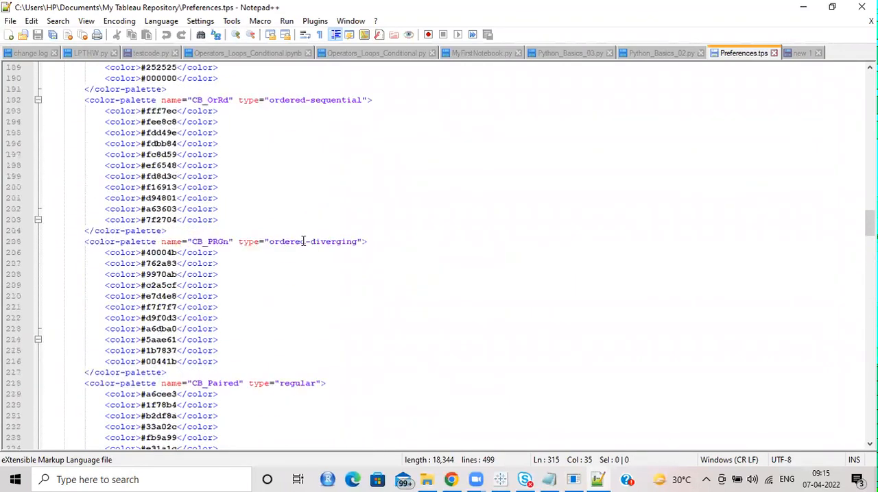
pyautogui.scroll(20, 557, 124)
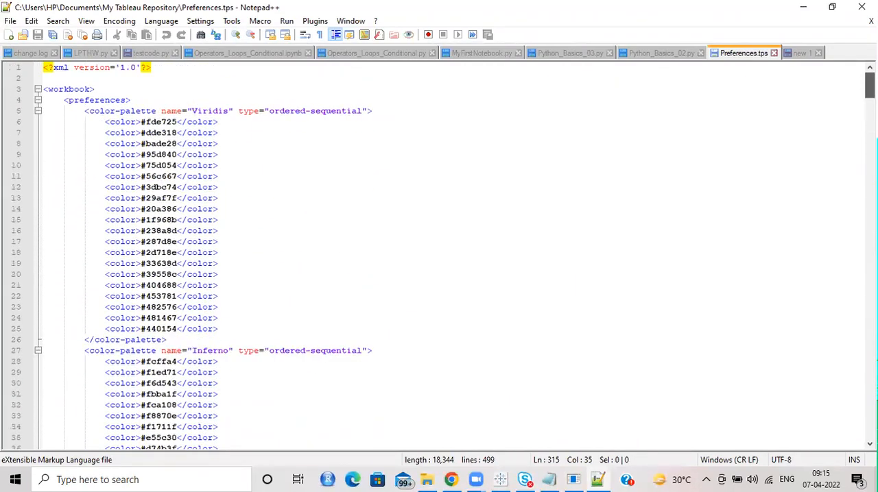
pyautogui.moveTo(104, 122); pyautogui.dragTo(218, 331)
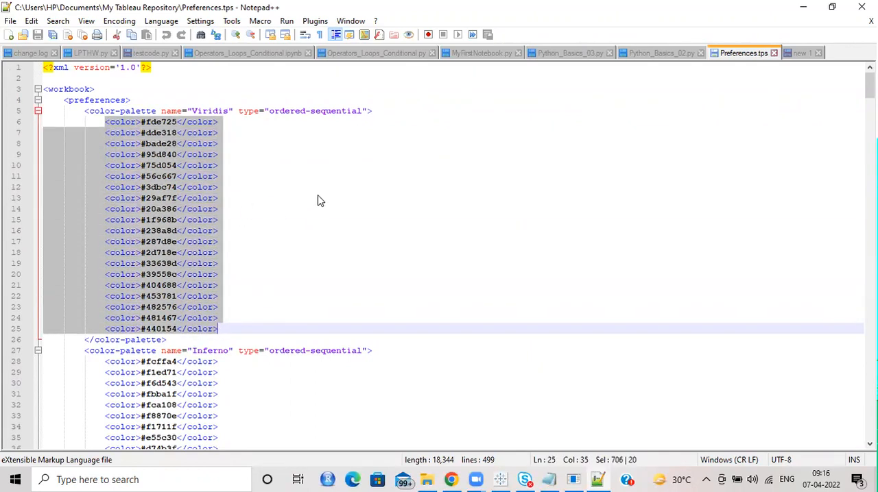
pyautogui.scroll(-14, 318, 203)
pyautogui.scroll(5, 251, 223)
pyautogui.scroll(-5, 251, 223)
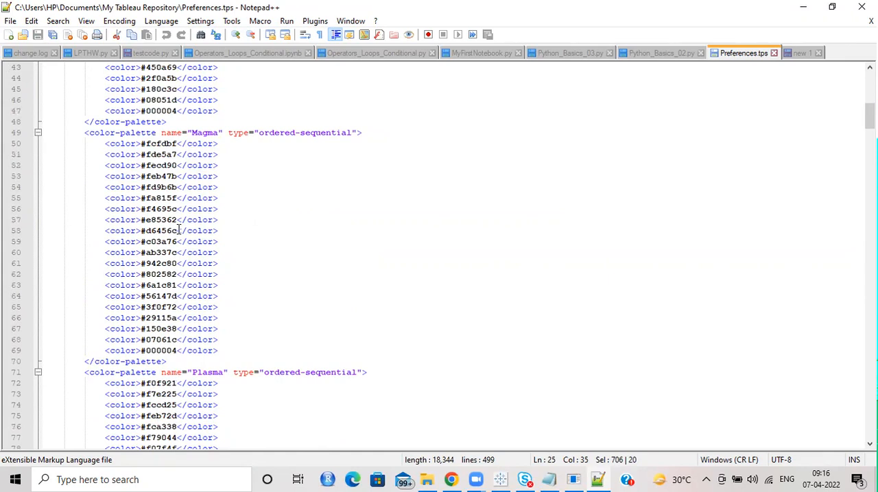
# Step: Examine the Magma palette's colour codes, name and ordered-sequential type, and look over the neighbouring palette definitions
pyautogui.moveTo(103, 144); pyautogui.dragTo(206, 157)
pyautogui.click(223, 350)
pyautogui.moveTo(229, 350); pyautogui.dragTo(107, 151)
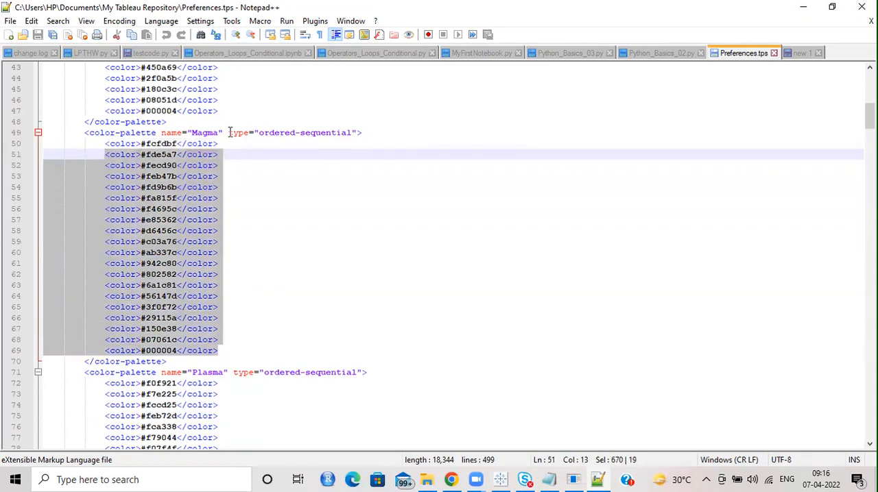
pyautogui.doubleClick(206, 133)
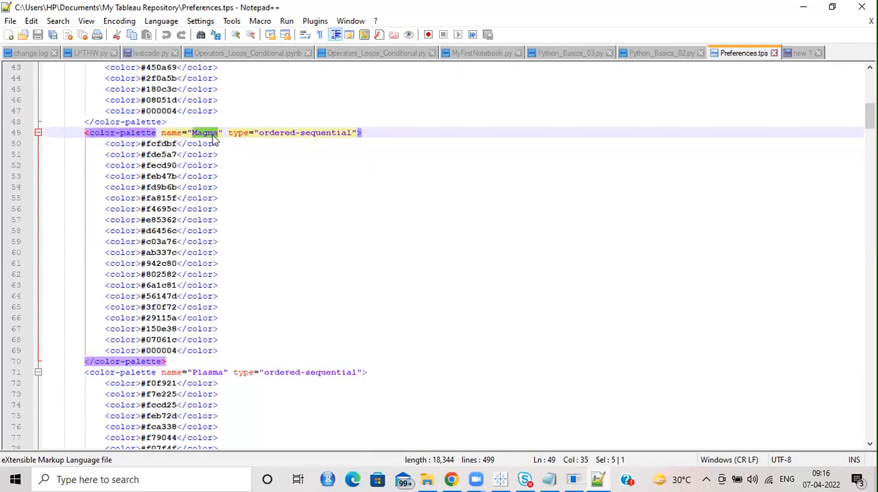
pyautogui.moveTo(259, 134); pyautogui.dragTo(344, 138)
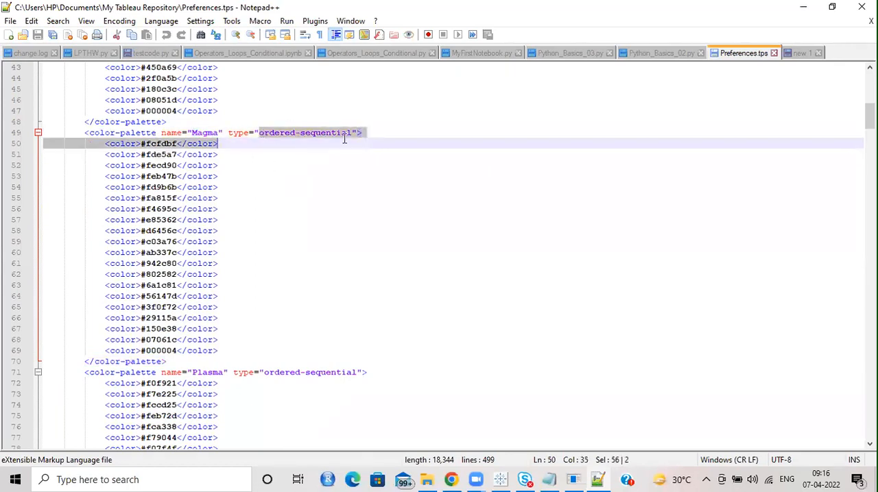
pyautogui.click(336, 221)
pyautogui.scroll(-20, 336, 222)
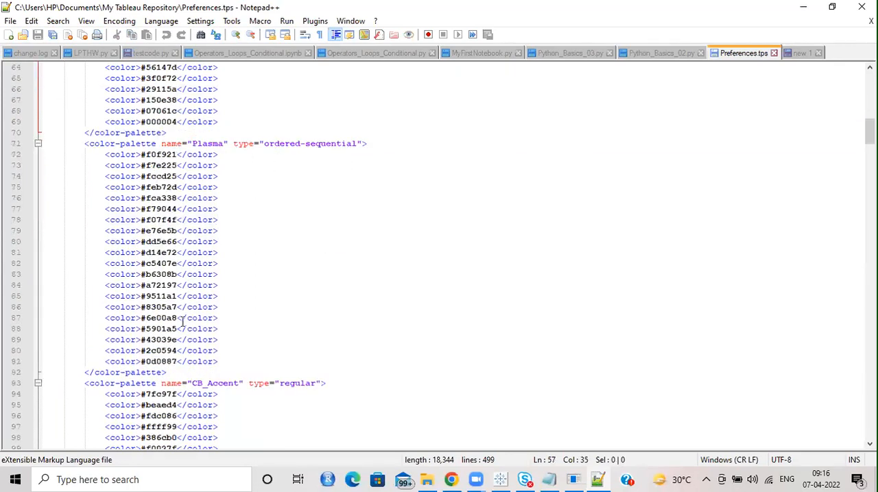
pyautogui.moveTo(870, 165); pyautogui.dragTo(869, 101)
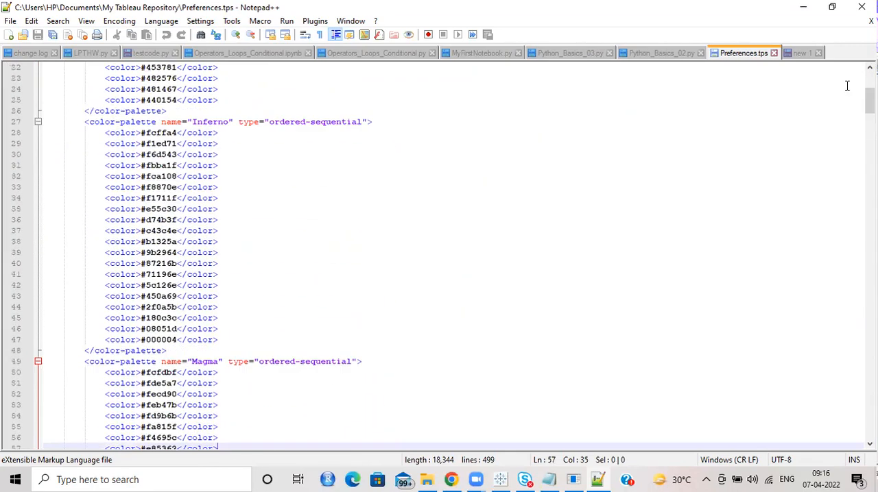
# Step: Close Preferences.tps, decline the Notepad++ update, and return to the Edit Colours dialog in Tableau
pyautogui.click(773, 53)
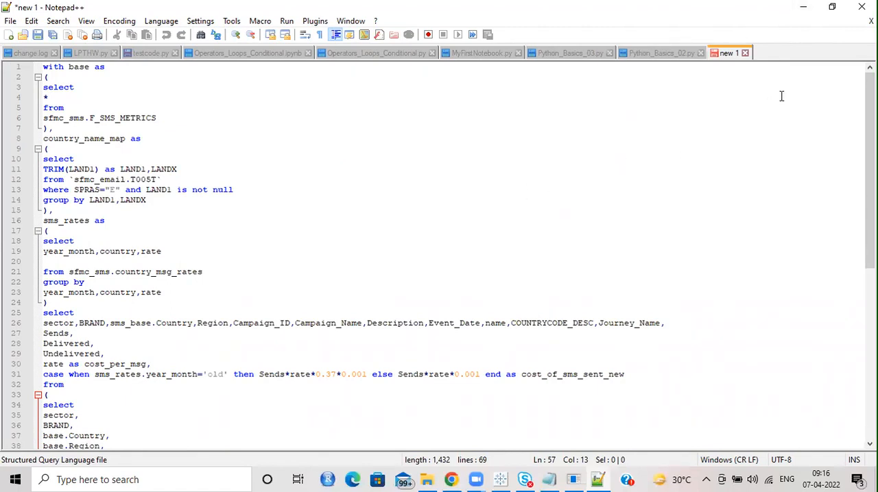
pyautogui.click(803, 7)
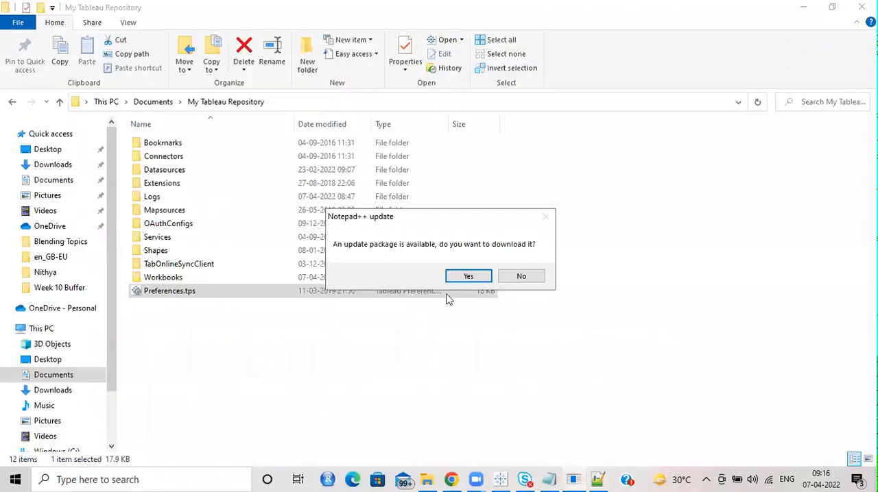
pyautogui.click(523, 280)
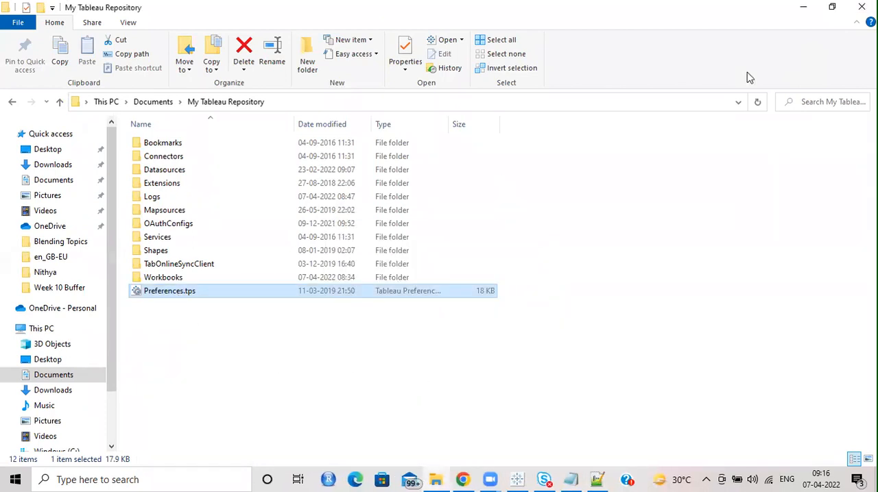
pyautogui.click(803, 7)
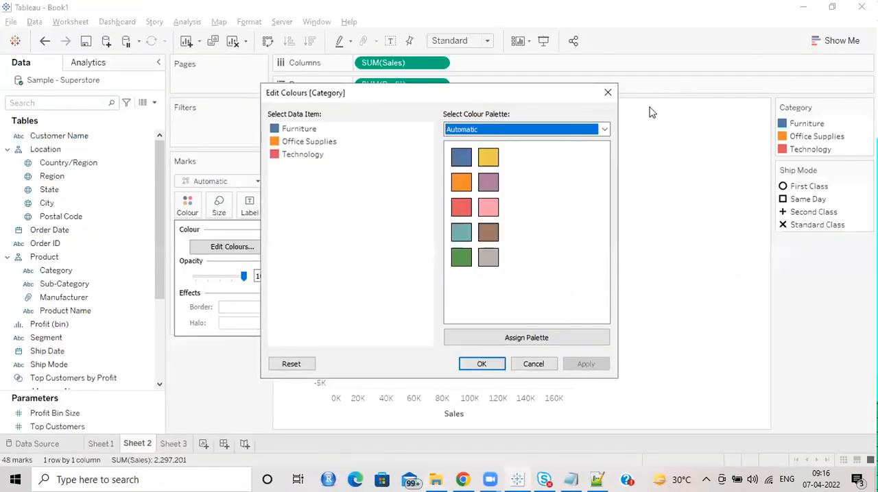
# Step: Look through Category's palette list again and close the Edit Colours dialog without assigning a palette
pyautogui.click(599, 130)
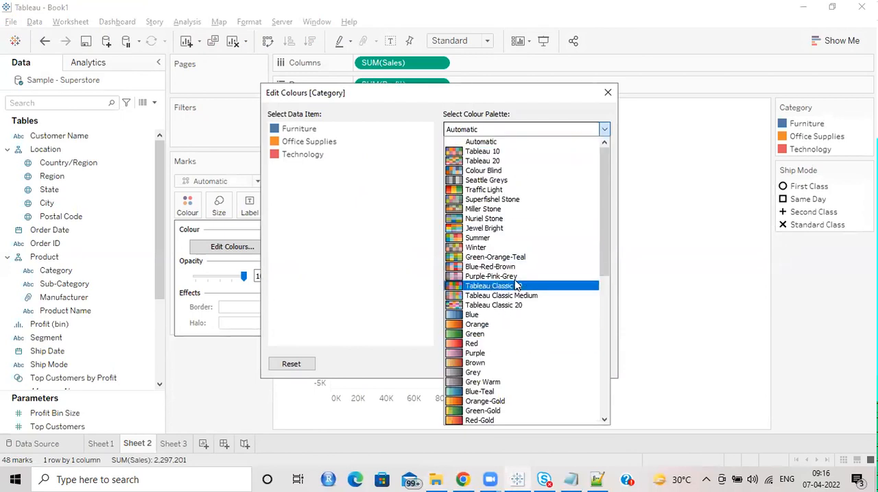
pyautogui.scroll(-8, 517, 285)
pyautogui.click(608, 93)
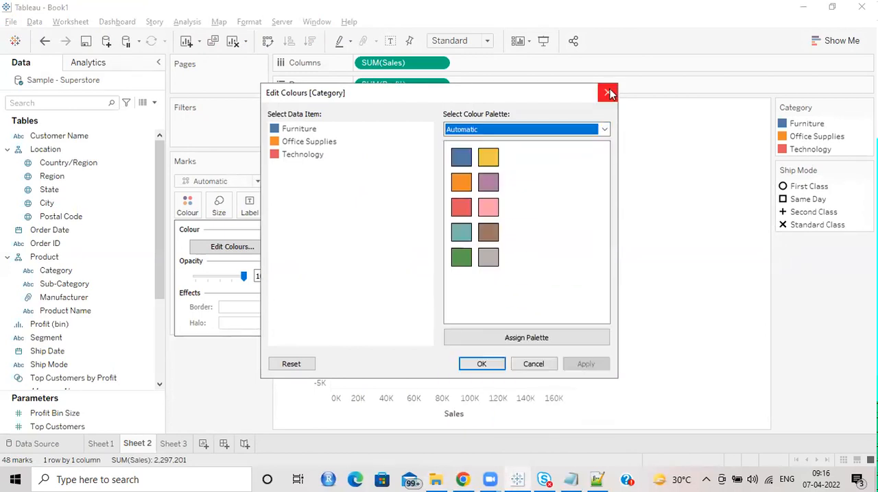
pyautogui.click(608, 93)
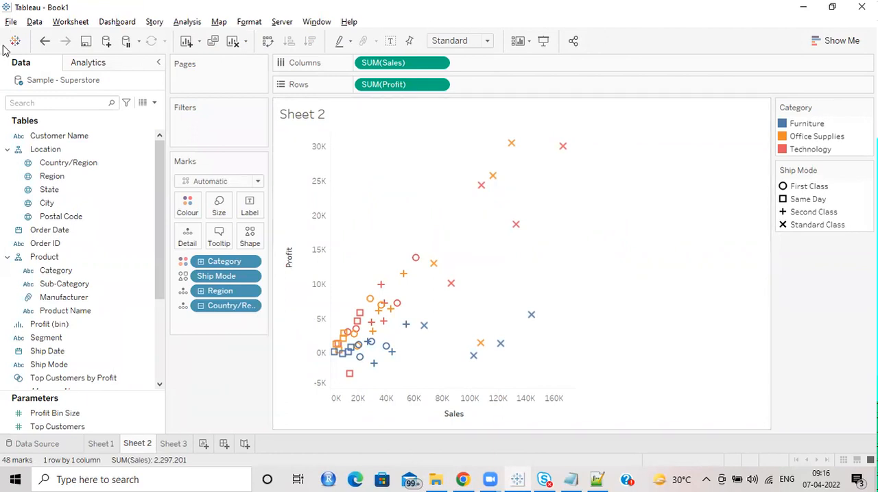
# Step: Save the workbook as Day2 in the April 6th folder, using the Tableau Workbook (*.twb) type
pyautogui.click(10, 22)
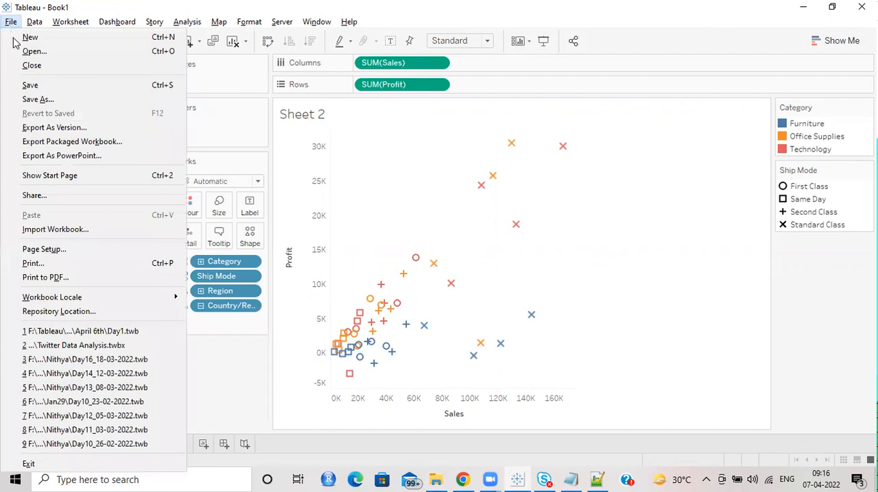
pyautogui.click(52, 99)
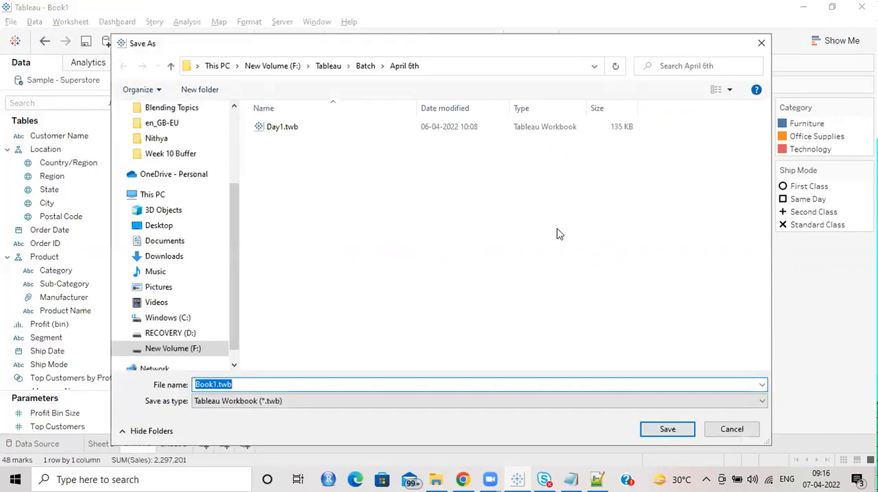
pyautogui.click(332, 405)
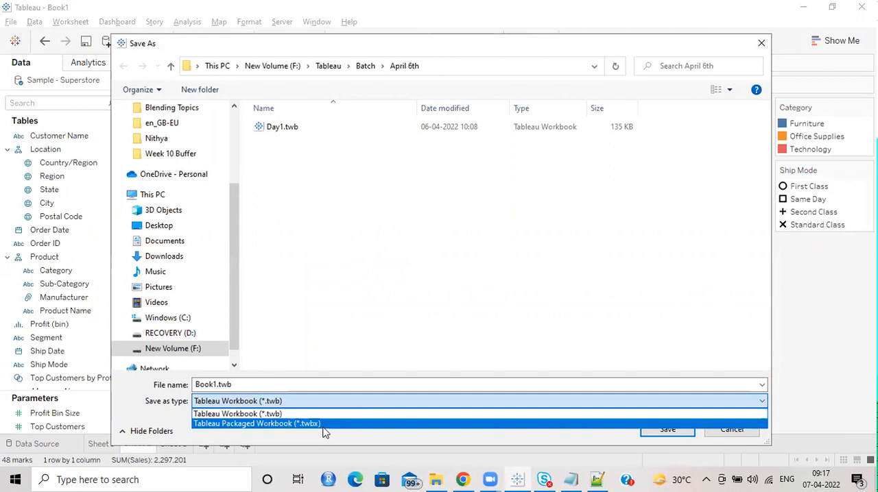
pyautogui.click(260, 386)
pyautogui.doubleClick(260, 384)
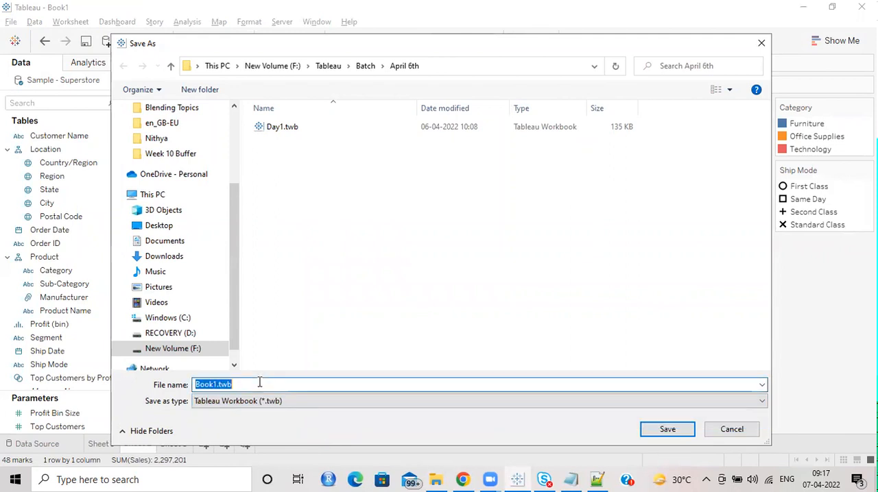
pyautogui.write('Day2')
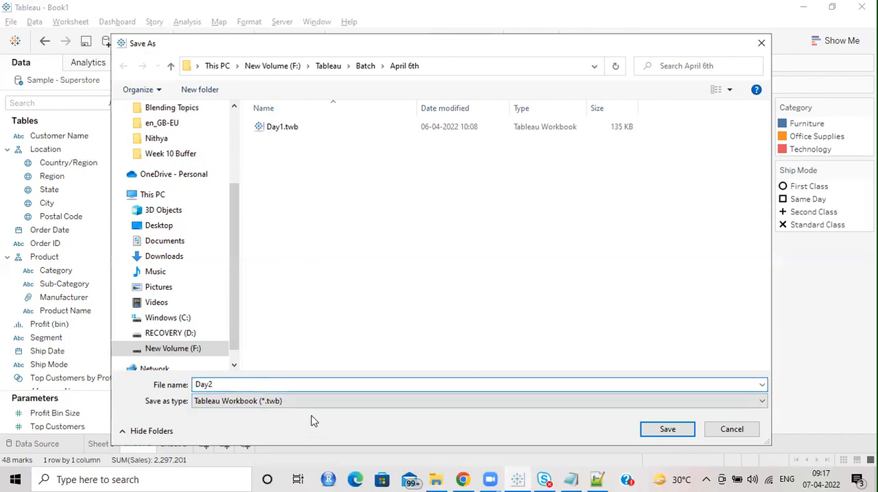
pyautogui.click(666, 429)
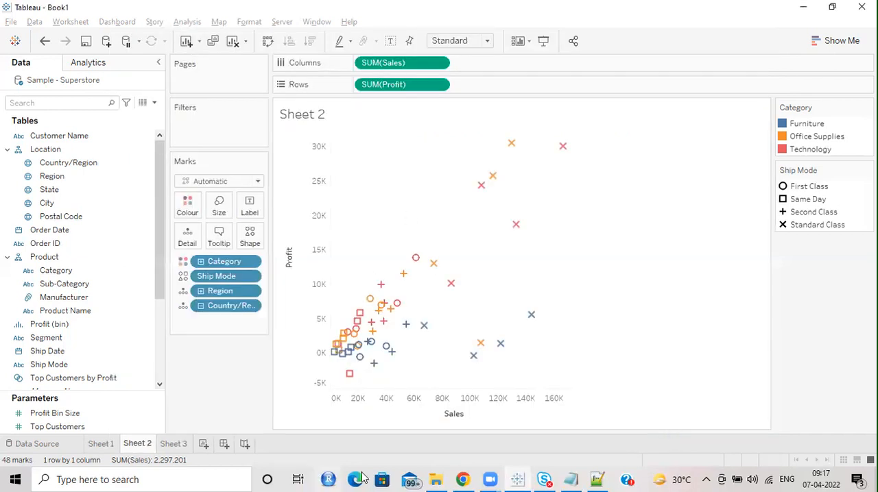
# Step: Switch to File Explorer and open the F: drive folder Tableau > Batch > April 6th to view the saved workbooks
pyautogui.click(435, 479)
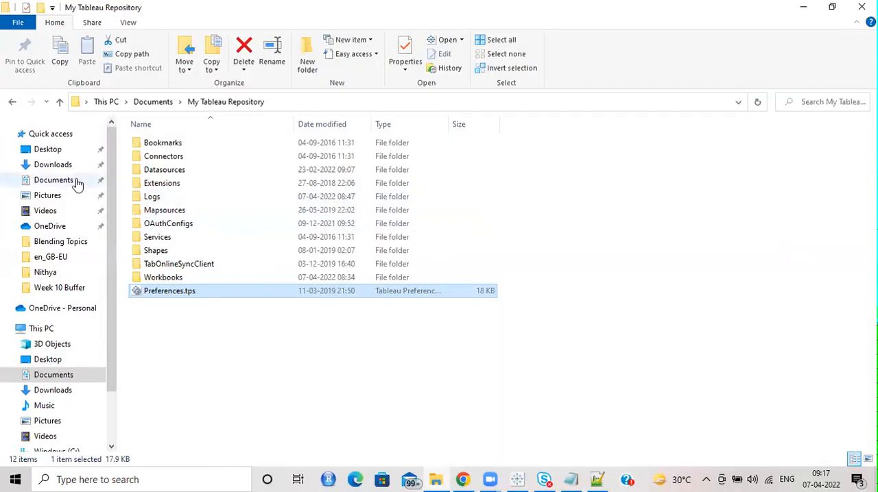
pyautogui.click(70, 288)
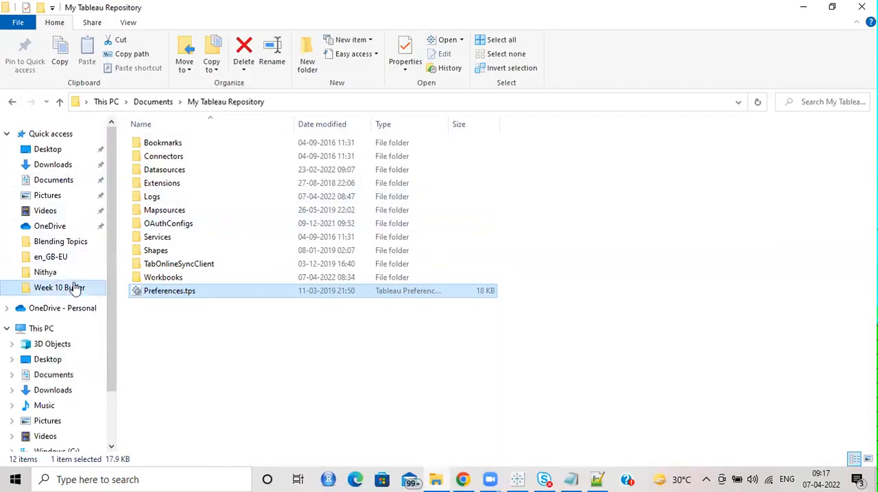
pyautogui.click(216, 103)
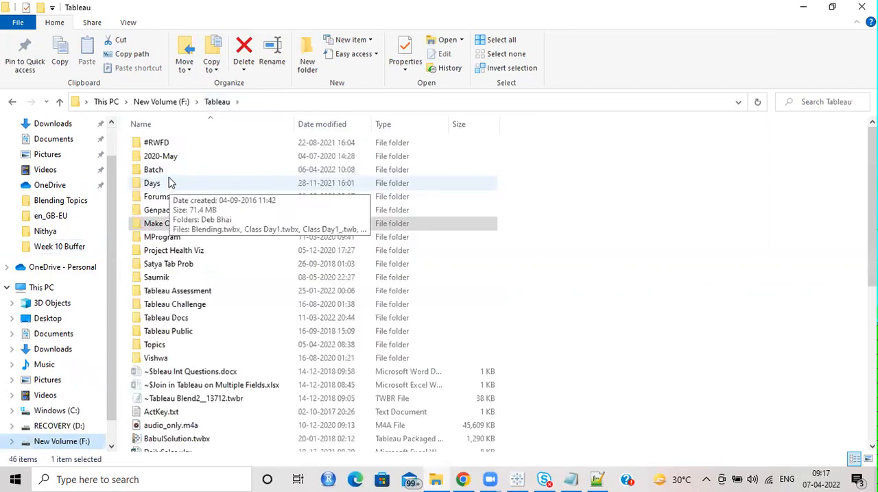
pyautogui.doubleClick(169, 172)
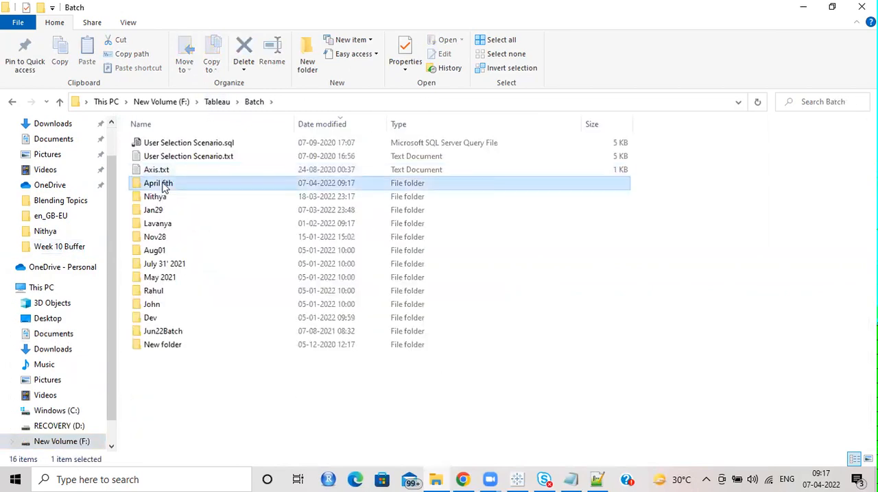
pyautogui.doubleClick(164, 181)
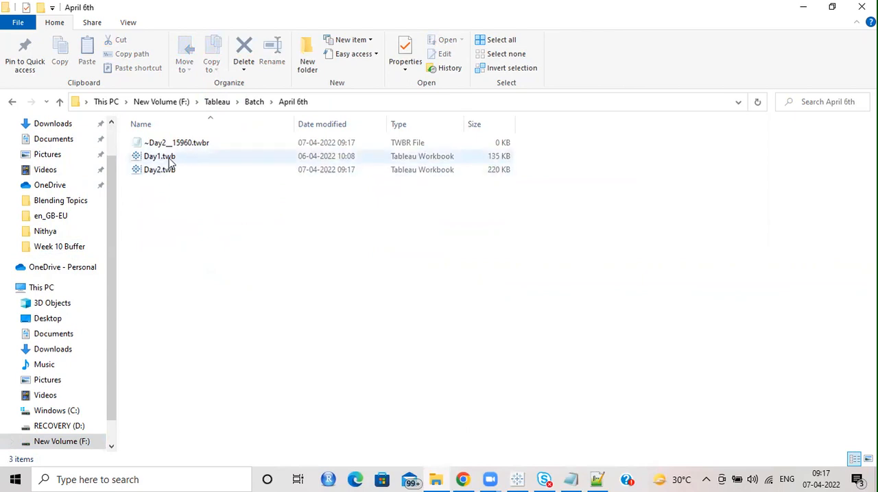
# Step: Switch to Tableau and save a copy of the workbook as Day2.twbx, using the Tableau Packaged Workbook (*.twbx) type
pyautogui.click(518, 479)
pyautogui.click(11, 22)
pyautogui.click(31, 96)
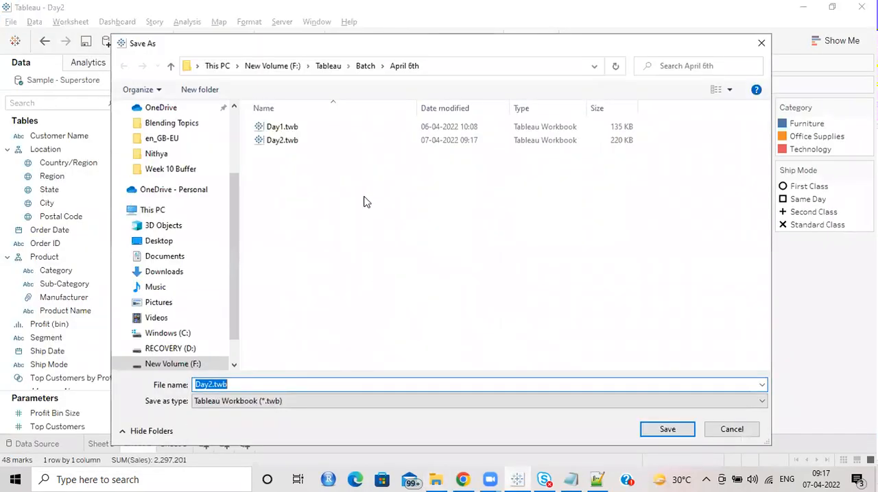
pyautogui.click(277, 403)
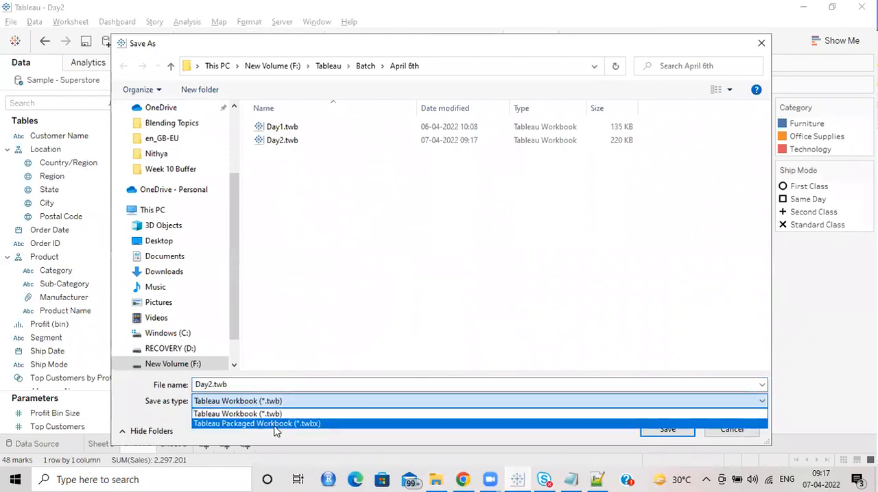
pyautogui.click(231, 424)
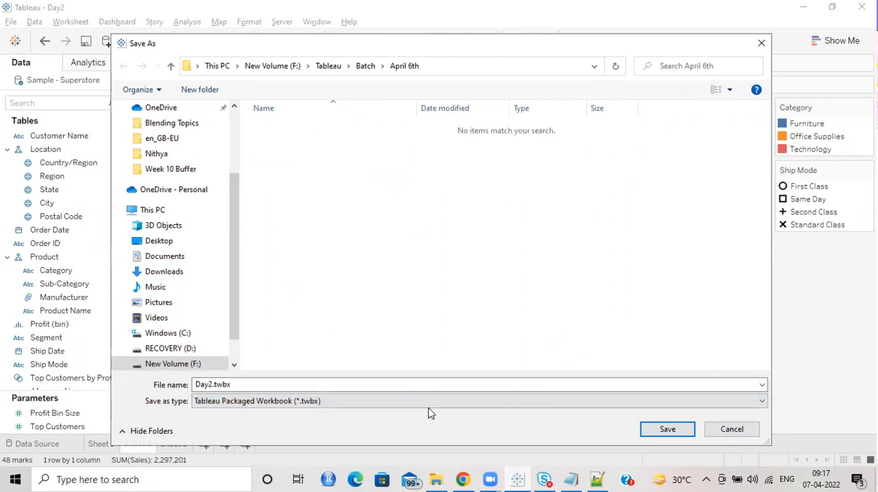
pyautogui.click(666, 431)
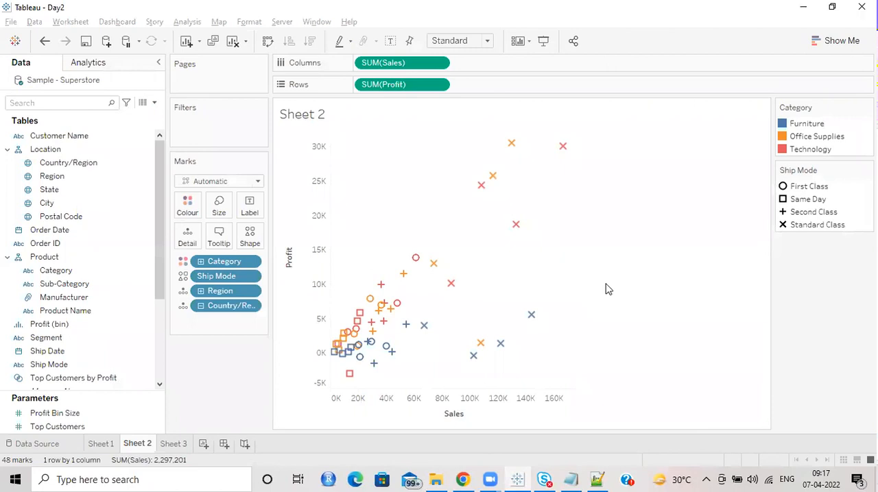
# Step: Return to the April 6th folder in File Explorer, widen the Type column, and compare the types and sizes of Day2.twbx and Day2.twb
pyautogui.click(803, 7)
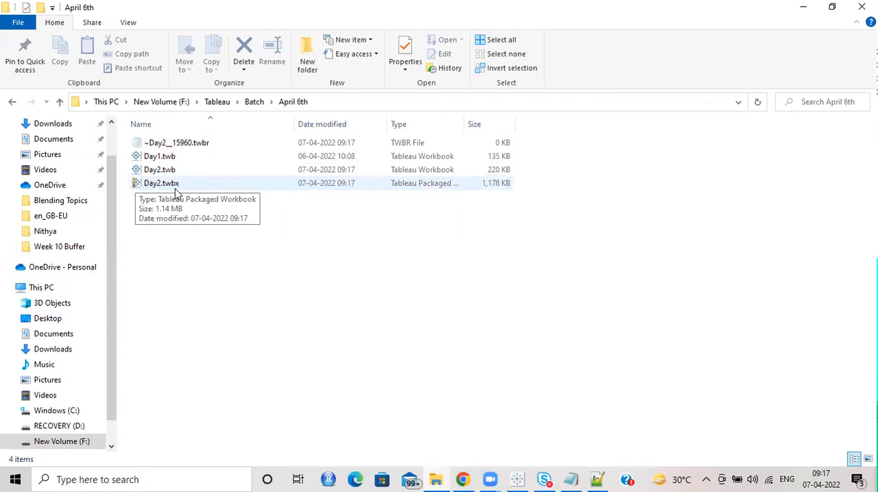
pyautogui.click(497, 186)
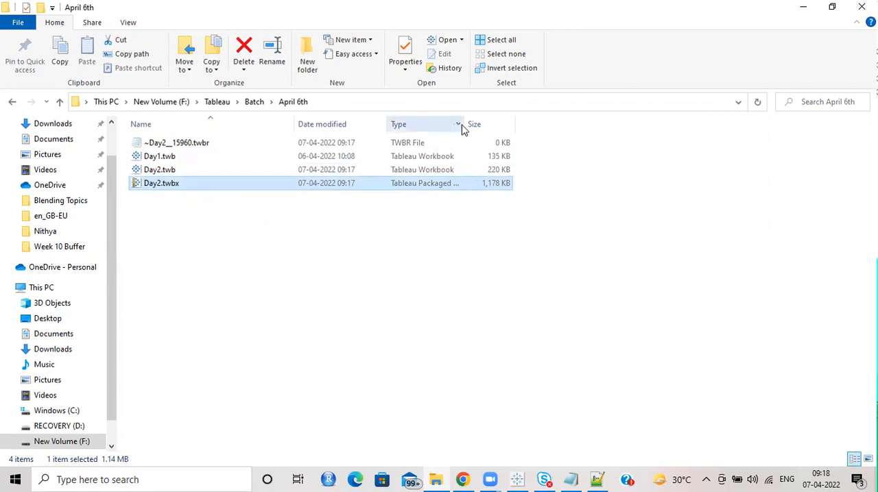
pyautogui.moveTo(463, 125); pyautogui.dragTo(553, 124)
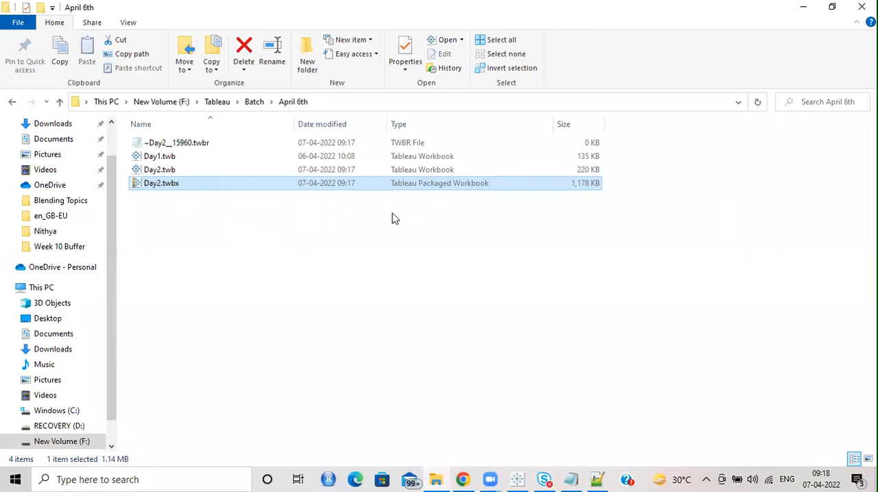
pyautogui.click(343, 170)
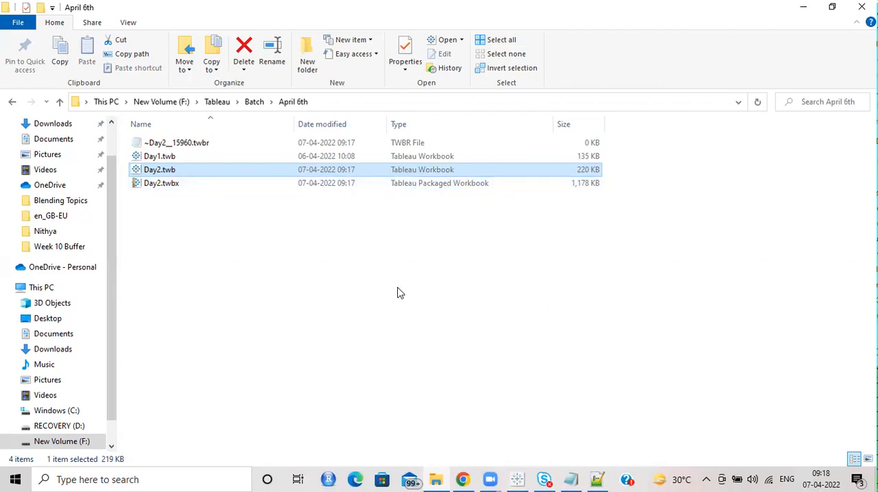
# Step: Unpackage the Day2.twbx packaged workbook in the April 6th folder
pyautogui.doubleClick(432, 187)
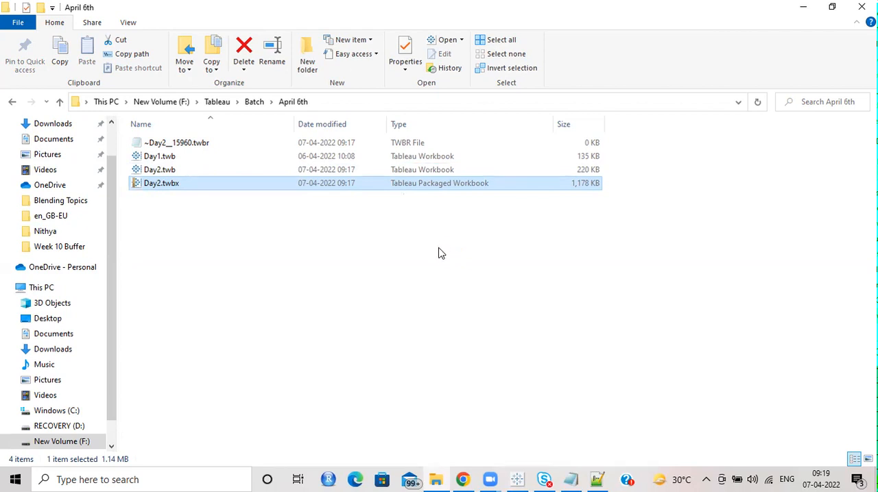
pyautogui.rightClick(354, 184)
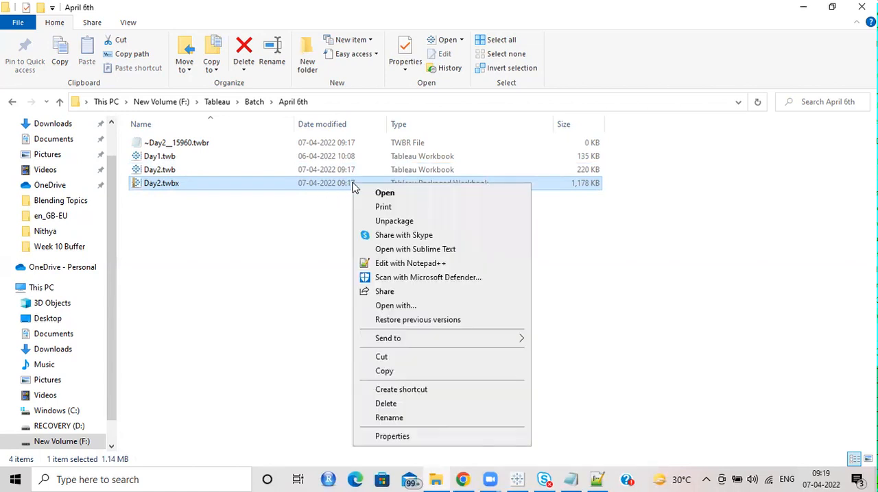
pyautogui.click(394, 221)
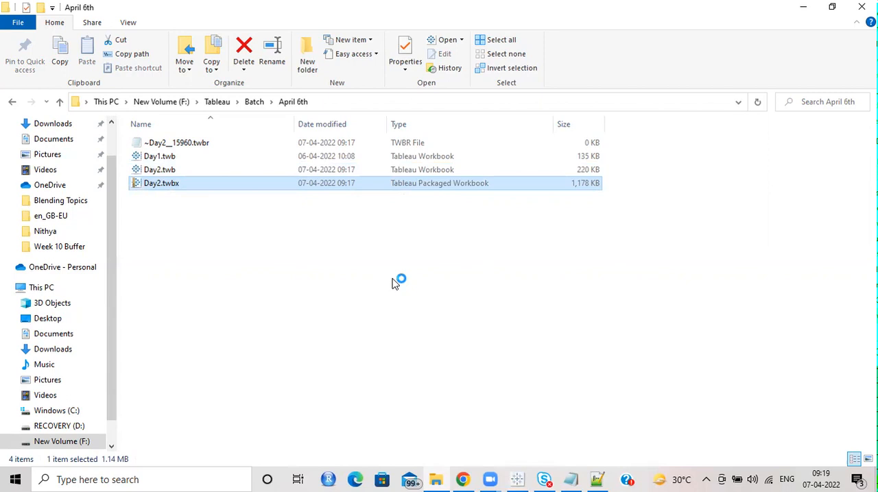
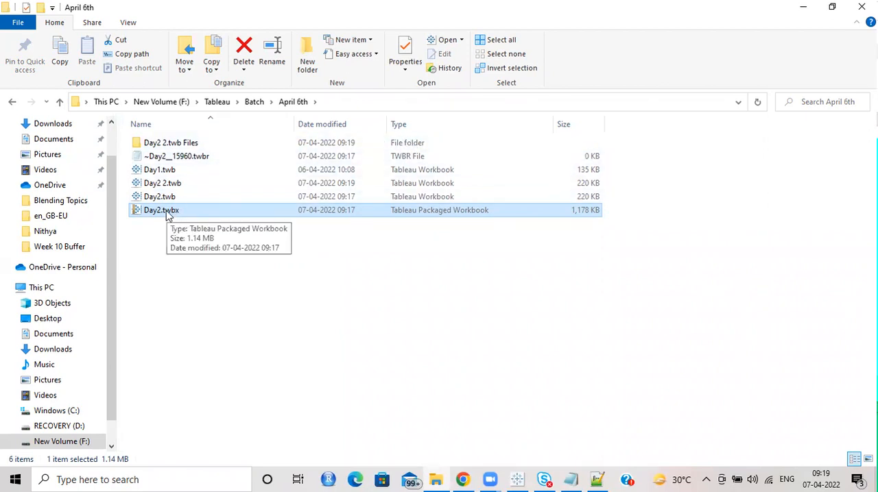
# Step: Browse the unpackaged Day2 2.twb Files folder down to Data > en_GB-EU, and return to the April 6th folder
pyautogui.doubleClick(159, 143)
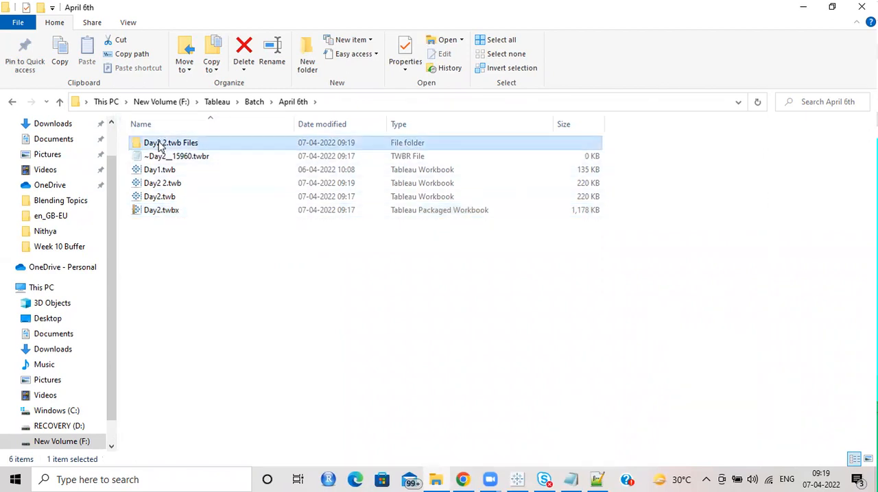
pyautogui.doubleClick(152, 144)
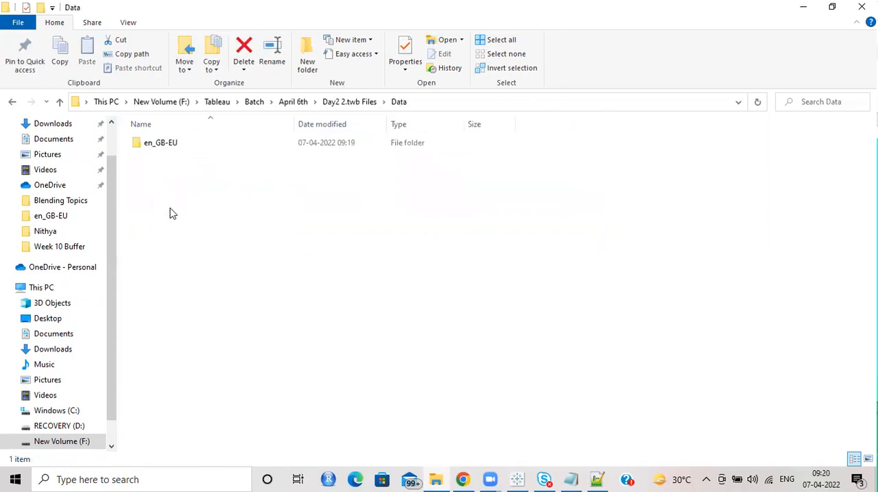
pyautogui.doubleClick(159, 144)
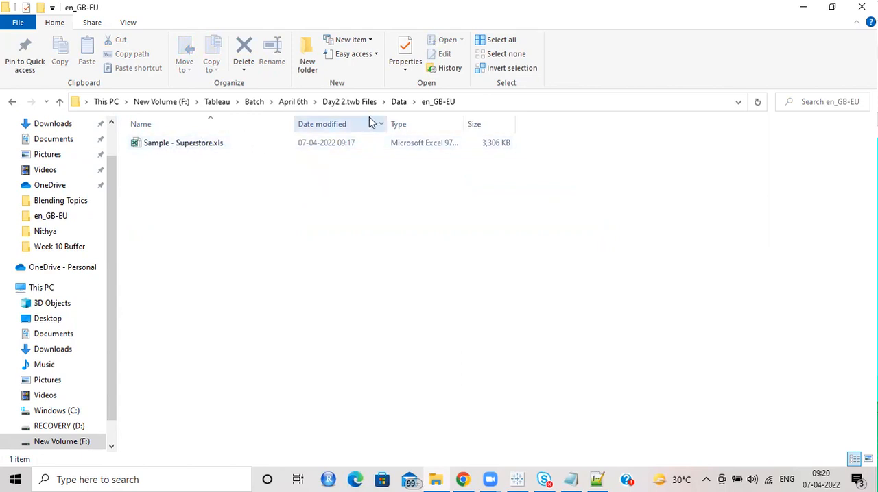
pyautogui.click(353, 104)
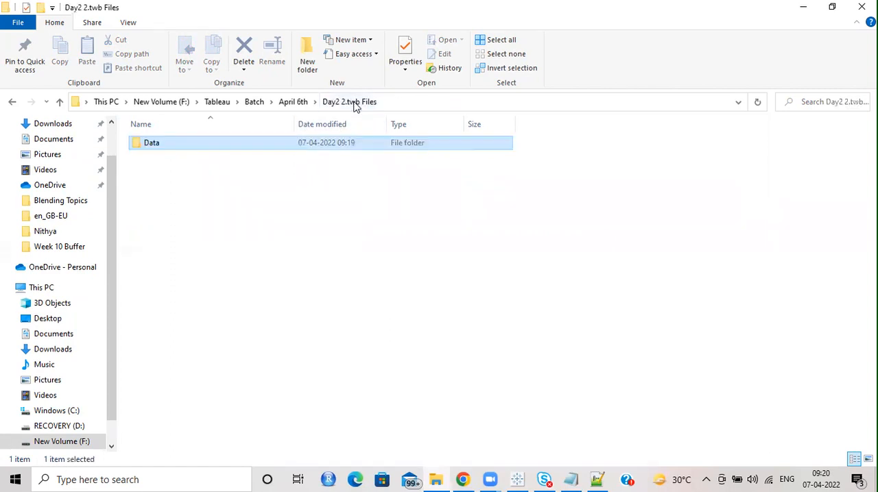
pyautogui.click(294, 103)
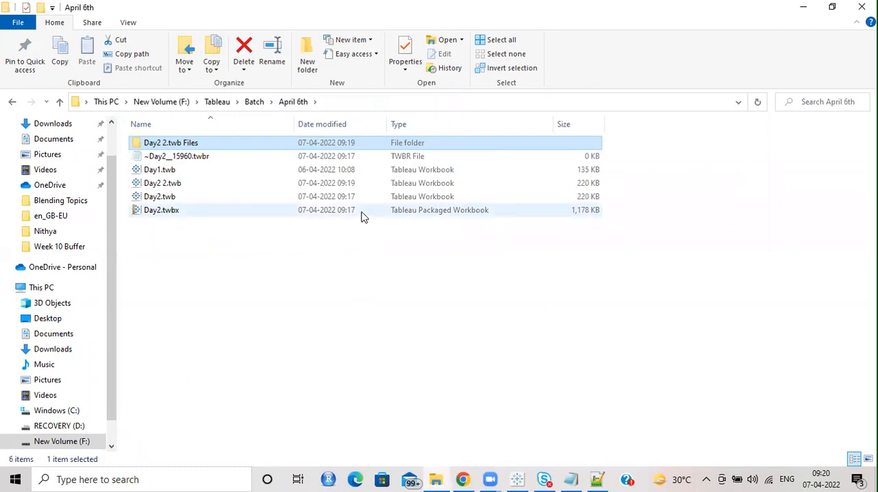
# Step: Compare Day2.twbx, Day2.twb and the unpackaged Day2 2.twb, and select Day2 2.twb together with its Day2 2.twb Files folder
pyautogui.click(363, 217)
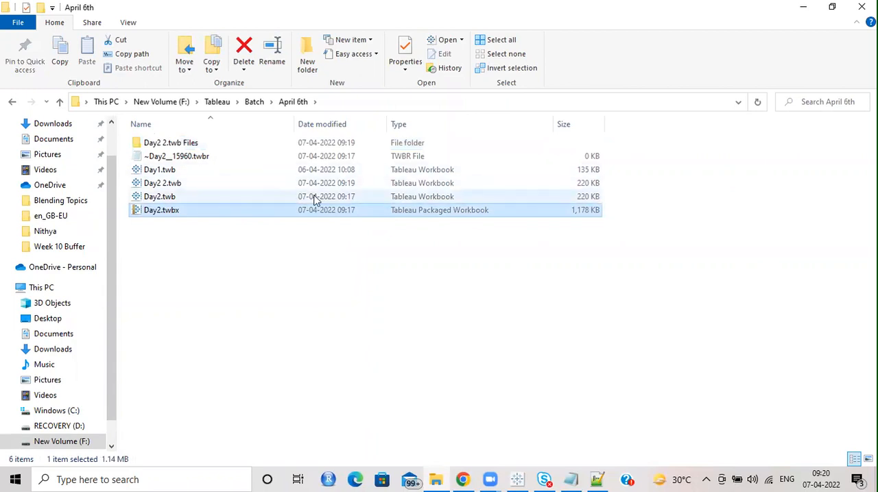
pyautogui.click(172, 185)
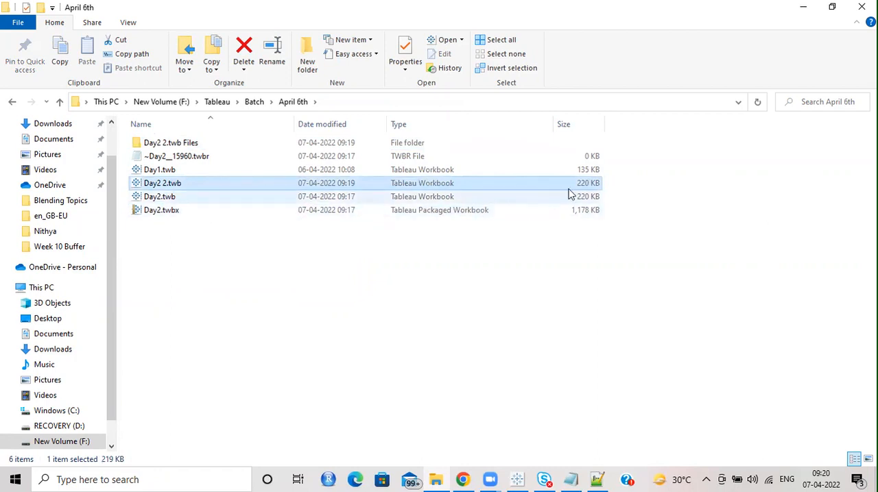
pyautogui.click(167, 199)
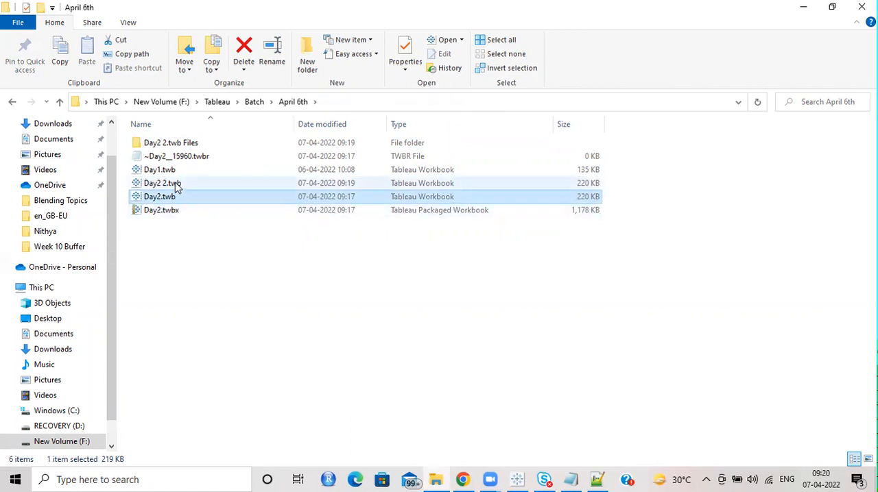
pyautogui.click(177, 185)
pyautogui.keyDown('ctrl'); pyautogui.click(177, 144); pyautogui.keyUp('ctrl')
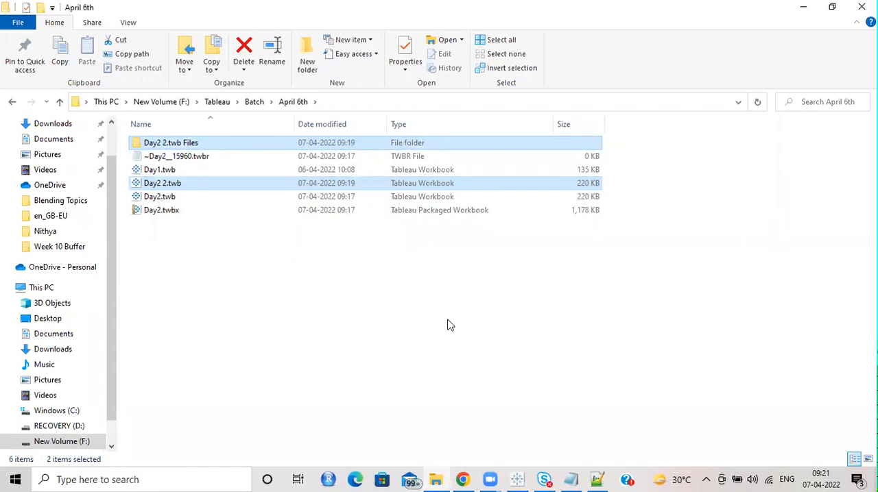
# Step: Switch to Tableau and look at the empty Sheet 3 and the scatter plot on Sheet 2
pyautogui.click(517, 479)
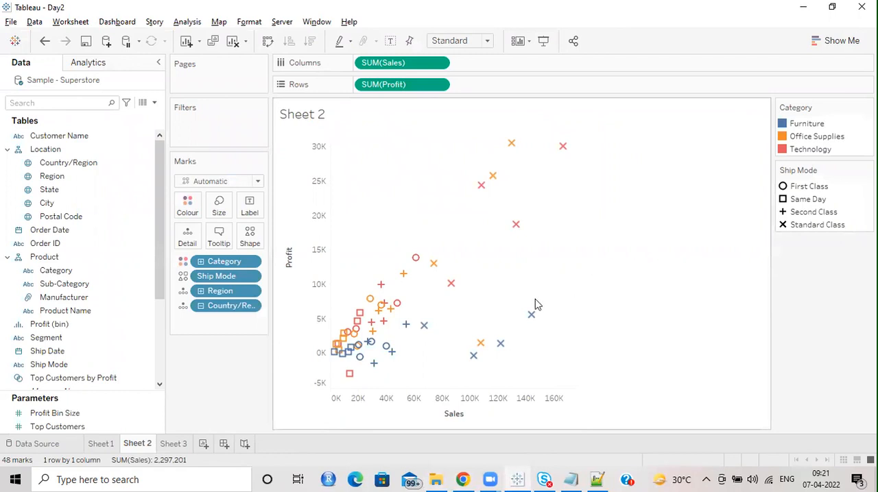
pyautogui.click(173, 444)
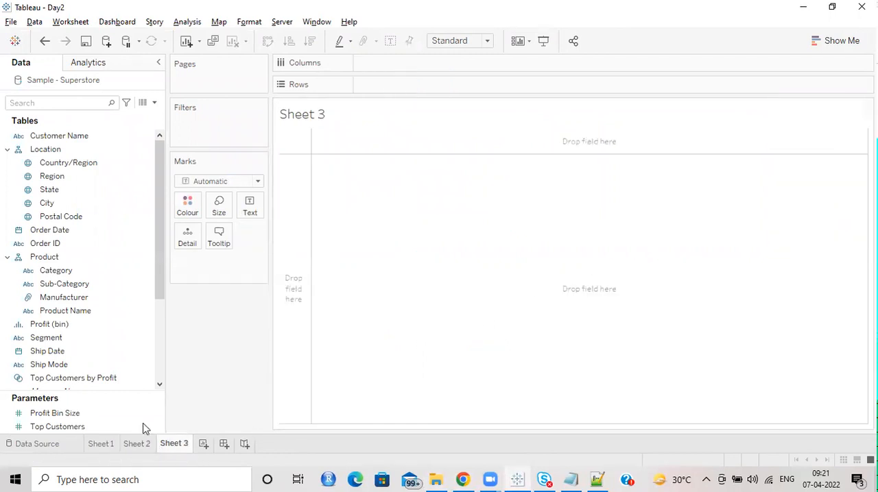
pyautogui.moveTo(51, 176); pyautogui.dragTo(59, 203)
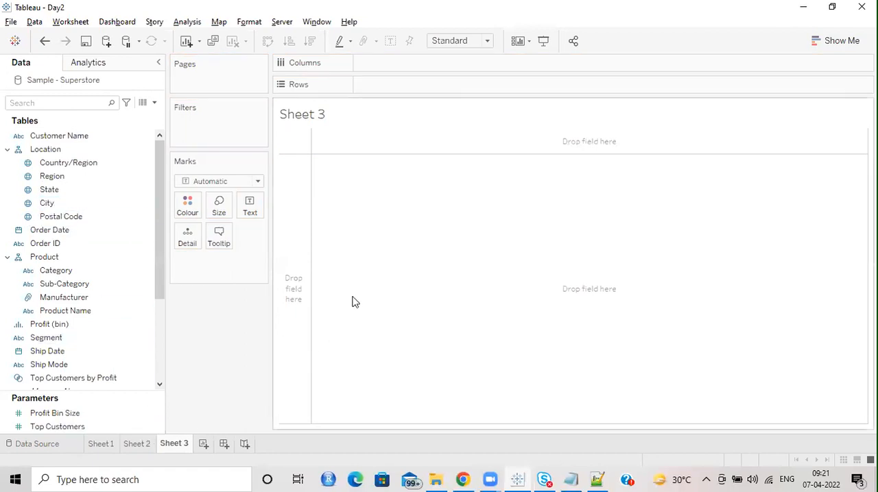
pyautogui.click(143, 444)
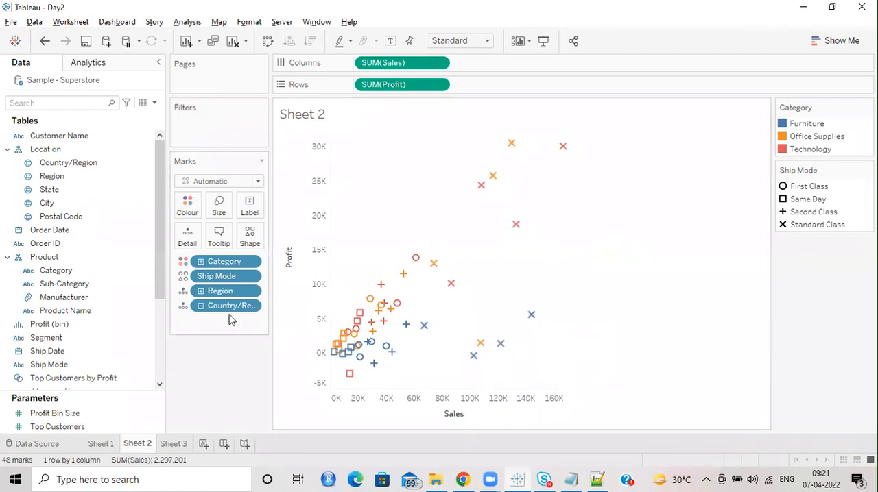
# Step: Widen the Marks card on Sheet 2, try the scatter plot without Country/Region on Detail, and undo that removal
pyautogui.moveTo(269, 268); pyautogui.dragTo(322, 257)
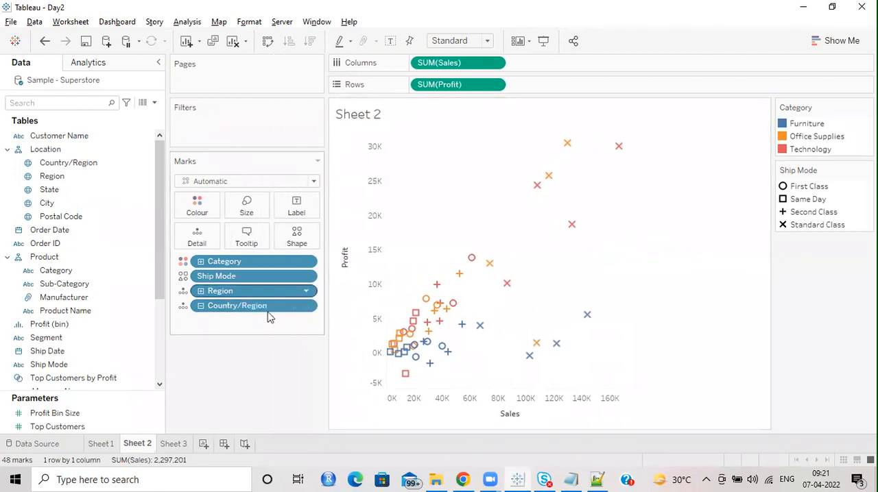
pyautogui.moveTo(241, 307); pyautogui.dragTo(231, 382)
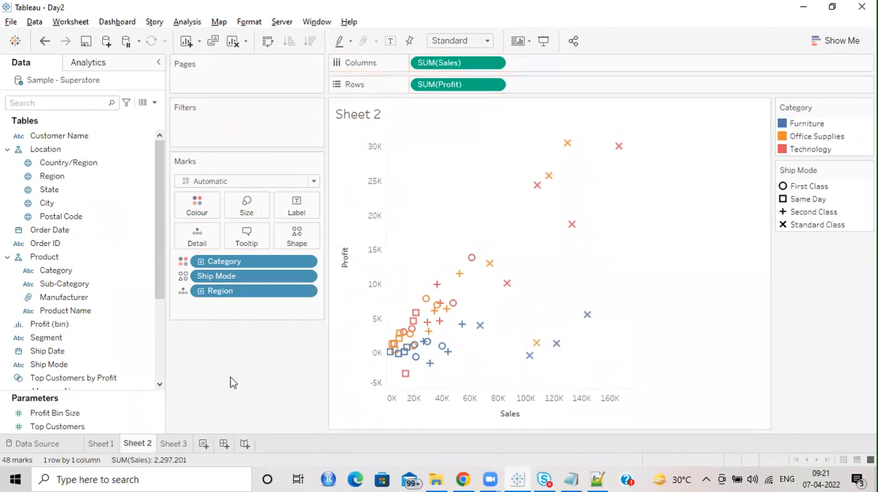
pyautogui.moveTo(325, 229); pyautogui.dragTo(300, 229)
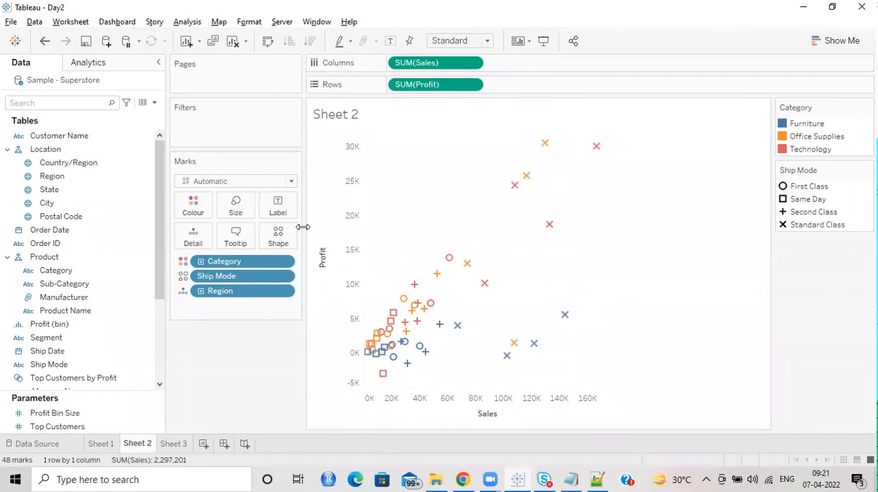
pyautogui.hotkey('ctrl', 'z')
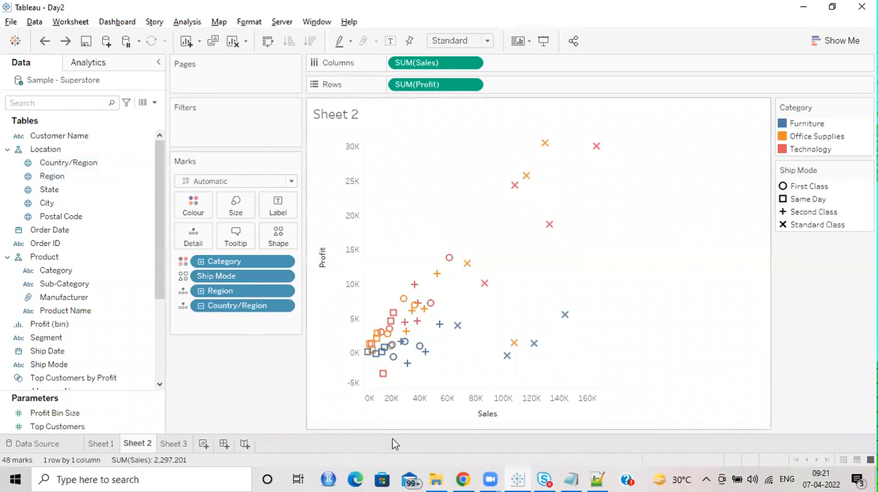
# Step: Place Country/Region and Region on Rows in Sheet 3 and compare that table with the scatter plot on Sheet 2
pyautogui.click(183, 445)
pyautogui.moveTo(106, 163); pyautogui.dragTo(398, 90)
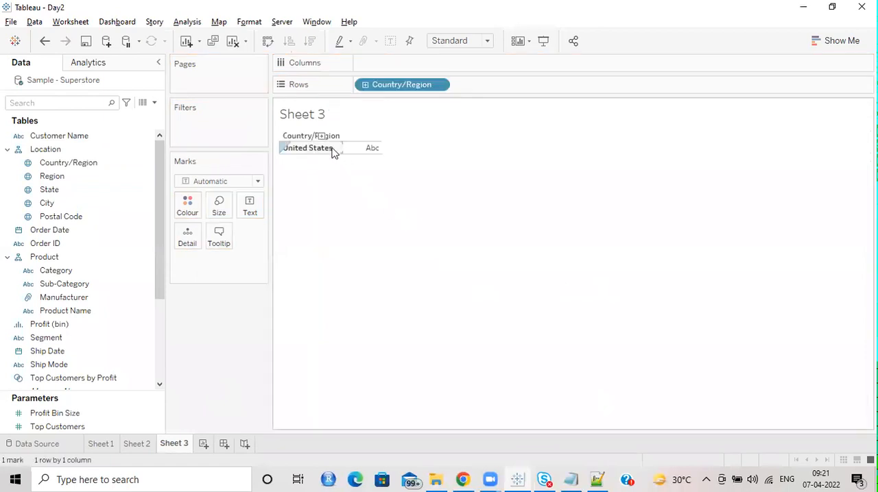
pyautogui.moveTo(68, 175); pyautogui.dragTo(522, 85)
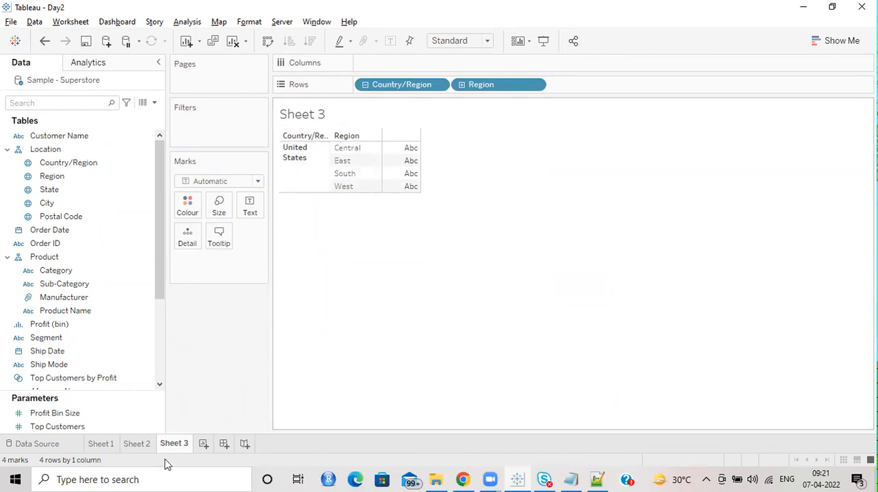
pyautogui.click(142, 445)
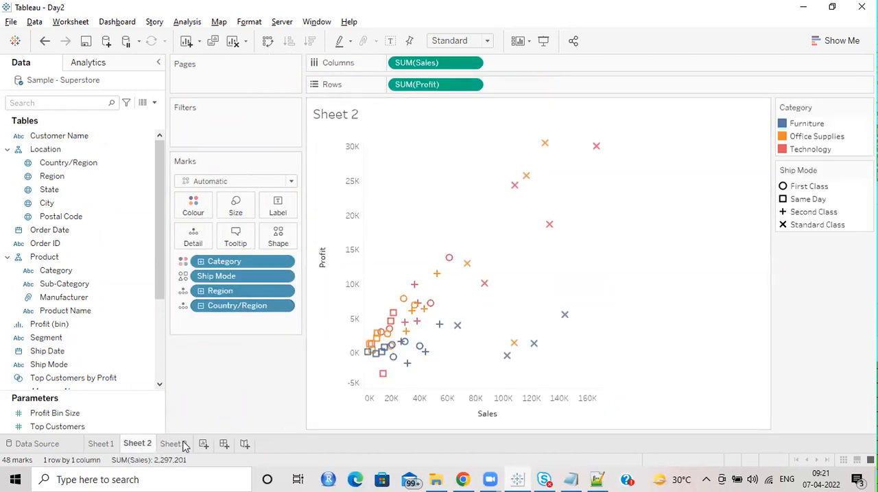
pyautogui.click(183, 446)
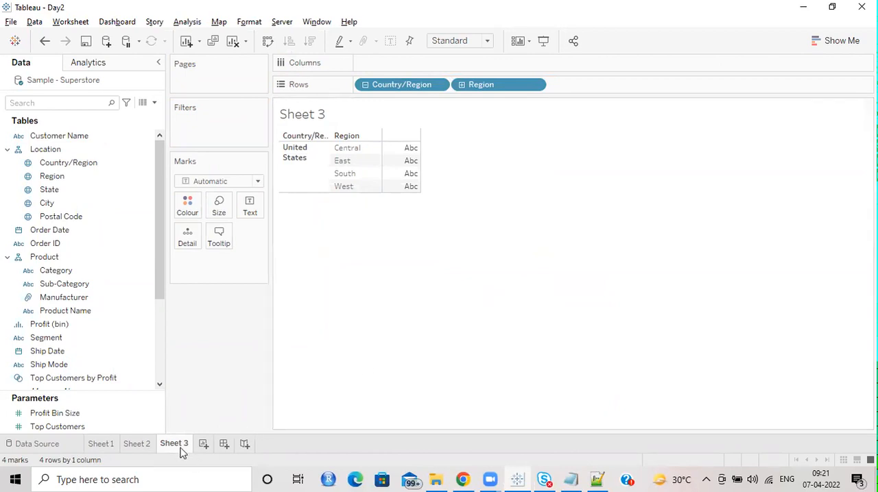
# Step: Remove Country/Region, Ship Mode and Region from the Marks card on Sheet 2, keeping only Category on Colour
pyautogui.click(143, 446)
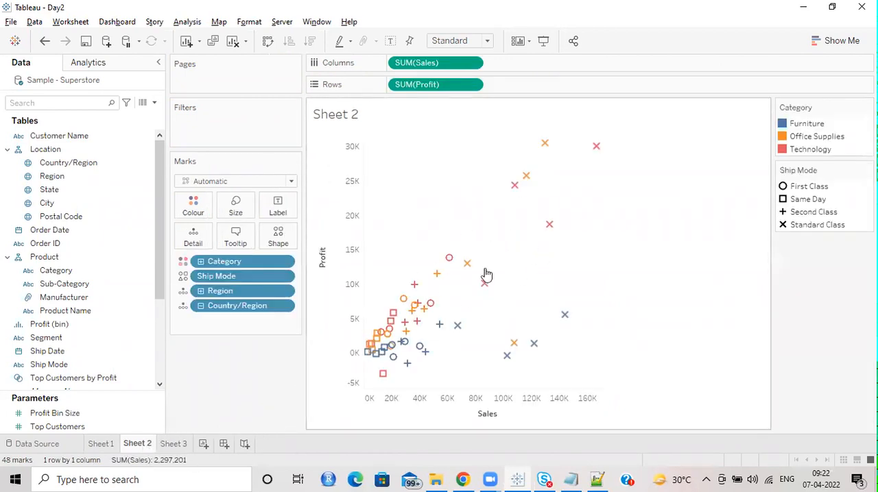
pyautogui.moveTo(229, 307); pyautogui.dragTo(212, 374)
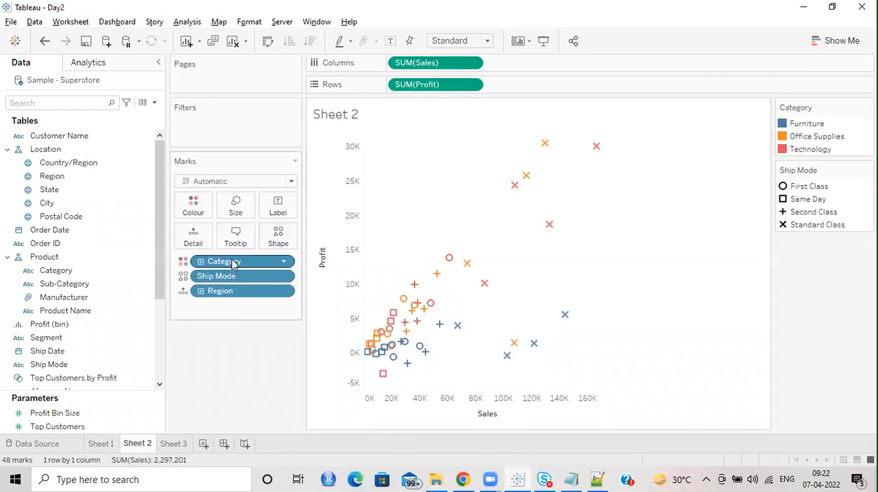
pyautogui.moveTo(242, 279); pyautogui.dragTo(219, 381)
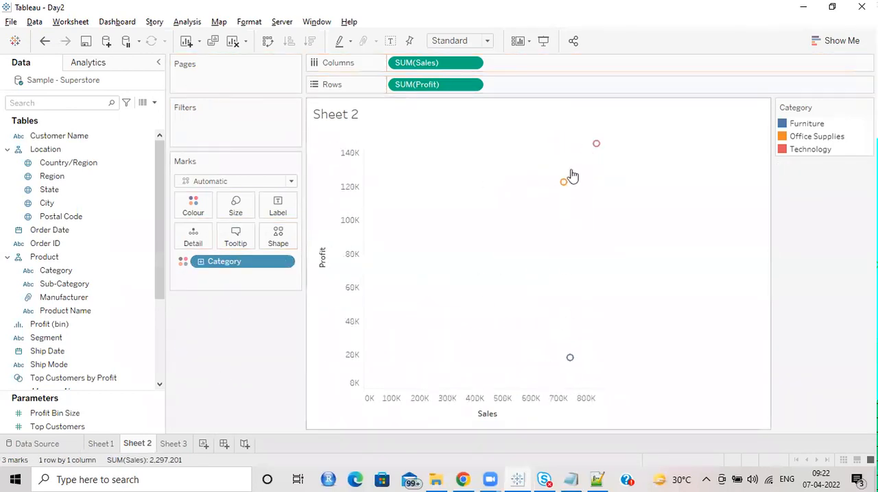
# Step: Compare Country/Region and Region on Detail in the Sheet 2 scatter plot, finishing with Country/Region on Detail
pyautogui.moveTo(93, 169); pyautogui.dragTo(212, 236)
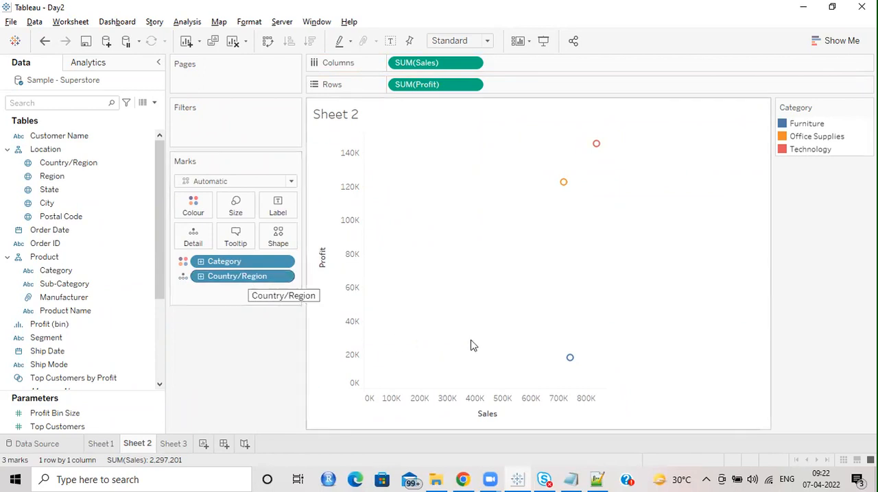
pyautogui.moveTo(260, 281); pyautogui.dragTo(227, 370)
pyautogui.moveTo(52, 184); pyautogui.dragTo(200, 279)
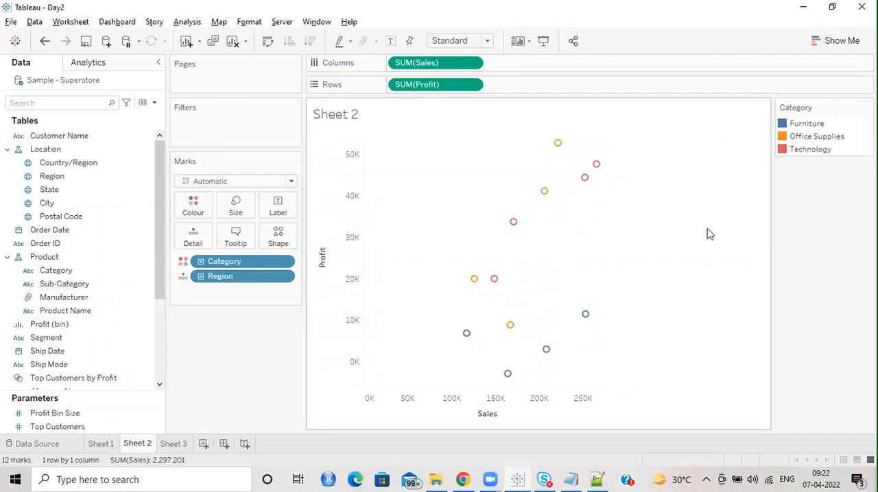
pyautogui.moveTo(213, 277); pyautogui.dragTo(219, 365)
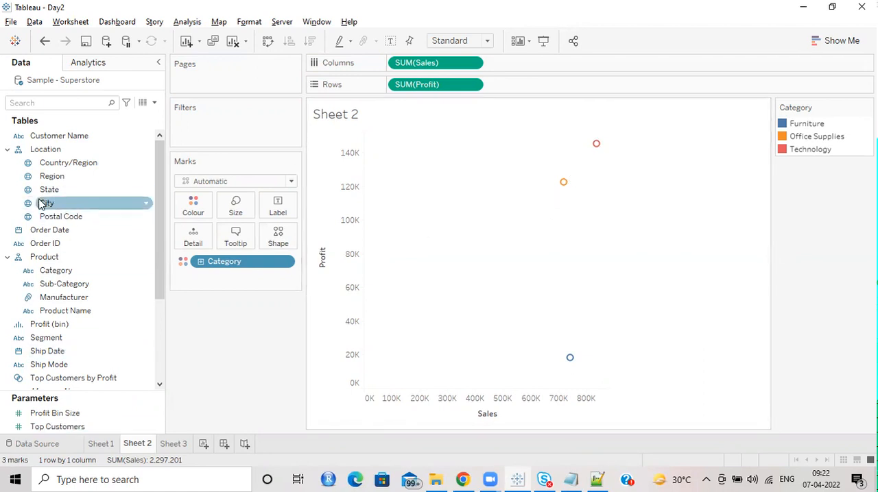
pyautogui.moveTo(58, 161); pyautogui.dragTo(192, 240)
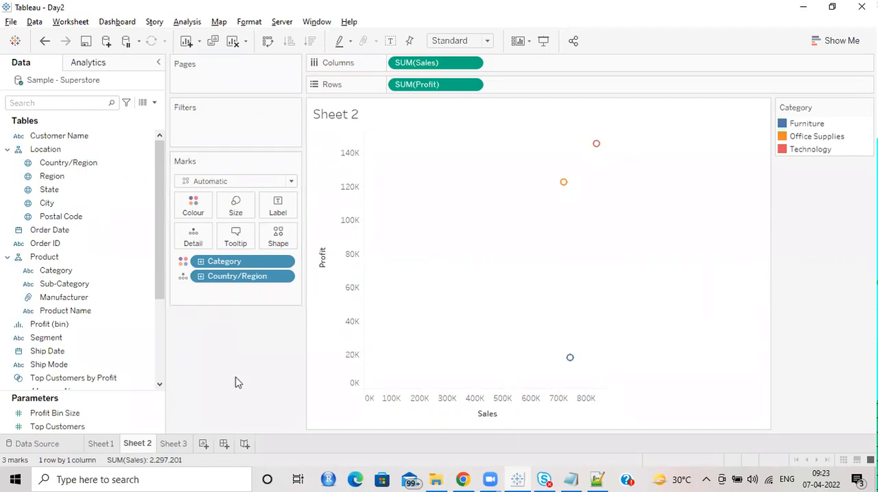
# Step: Clear Region and Country/Region from Rows in Sheet 3, and start a Region filter but dismiss it without choosing values
pyautogui.click(179, 444)
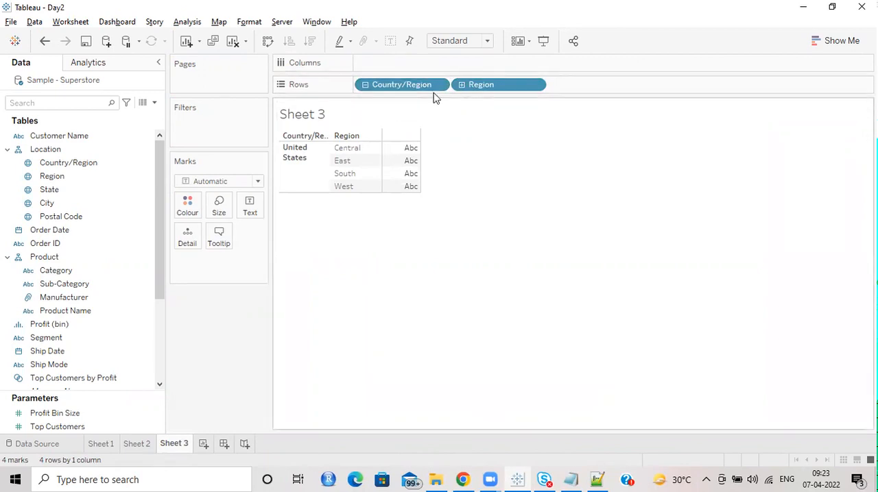
pyautogui.moveTo(473, 87); pyautogui.dragTo(453, 137)
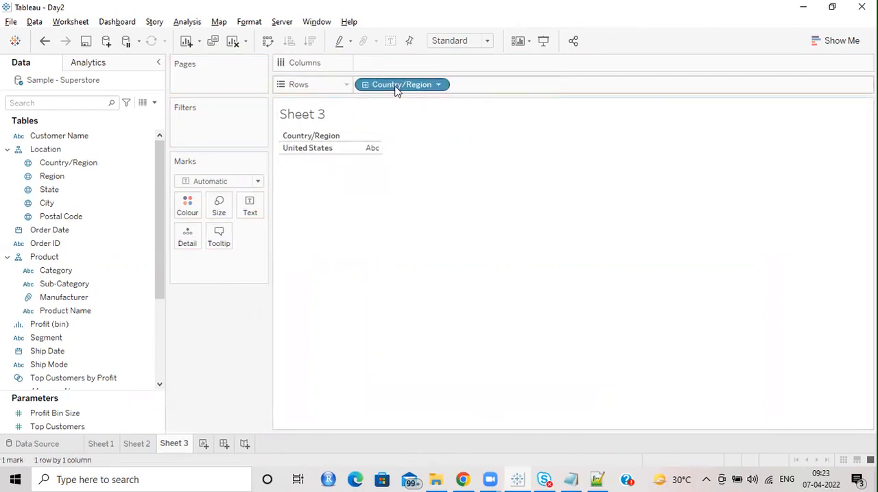
pyautogui.moveTo(395, 88); pyautogui.dragTo(350, 134)
pyautogui.moveTo(63, 178); pyautogui.dragTo(214, 134)
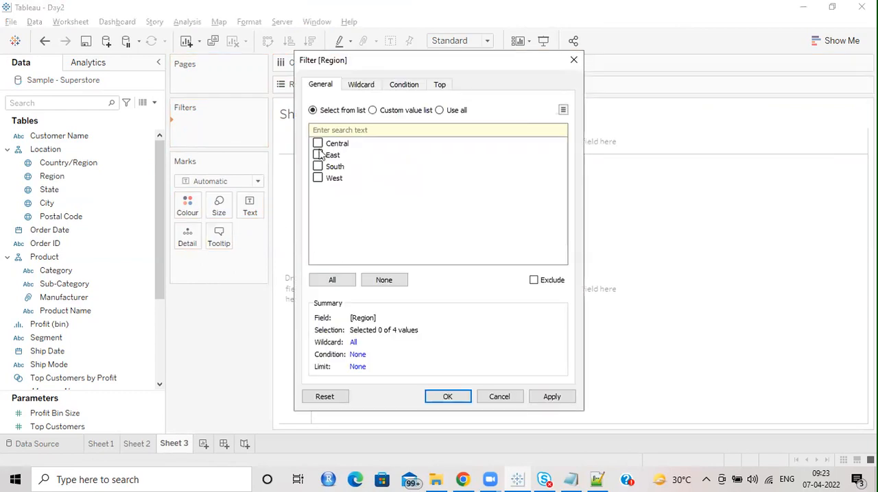
pyautogui.click(573, 59)
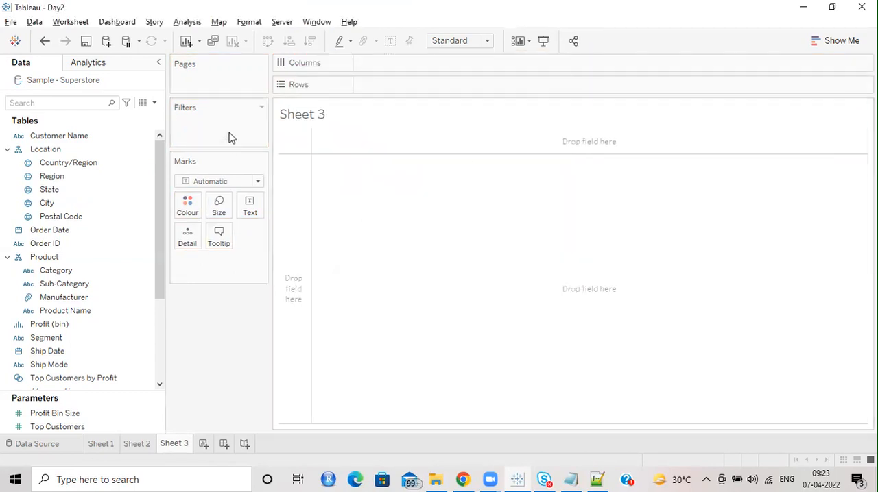
# Step: Revisit Sheet 2 and Sheet 3, and on the Data Source page change the Sample - Superstore connection to Extract
pyautogui.click(136, 445)
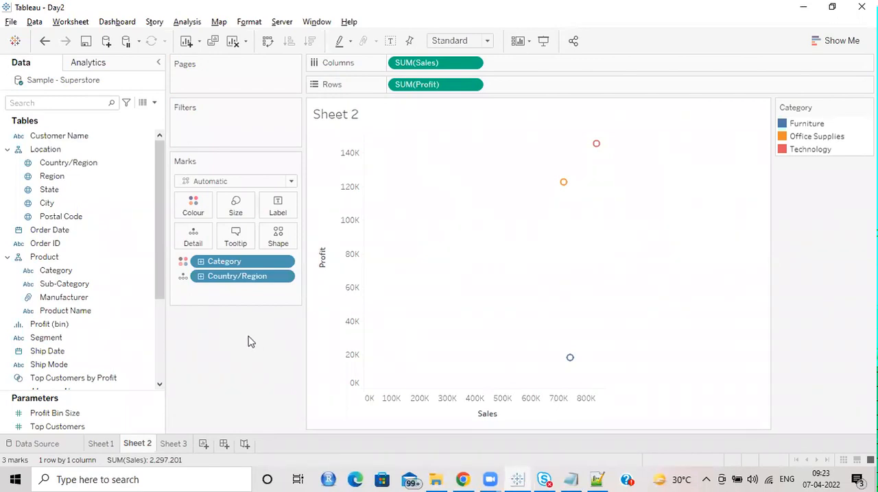
pyautogui.click(173, 444)
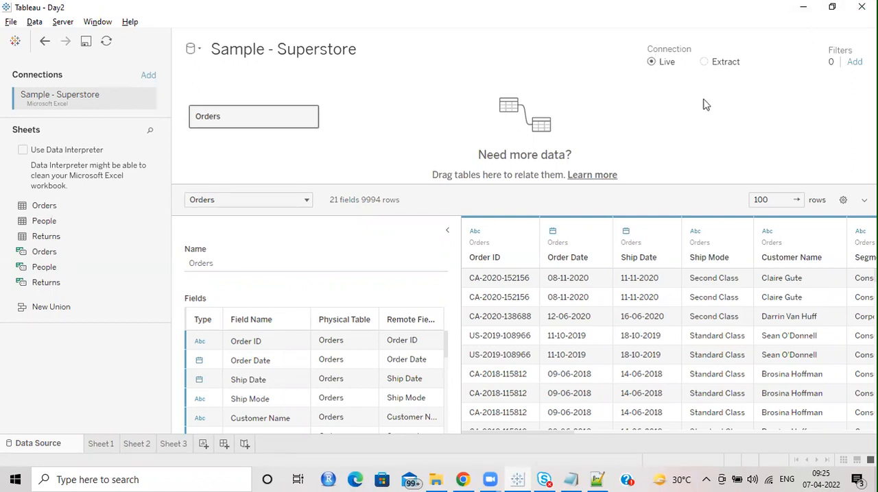
pyautogui.click(704, 63)
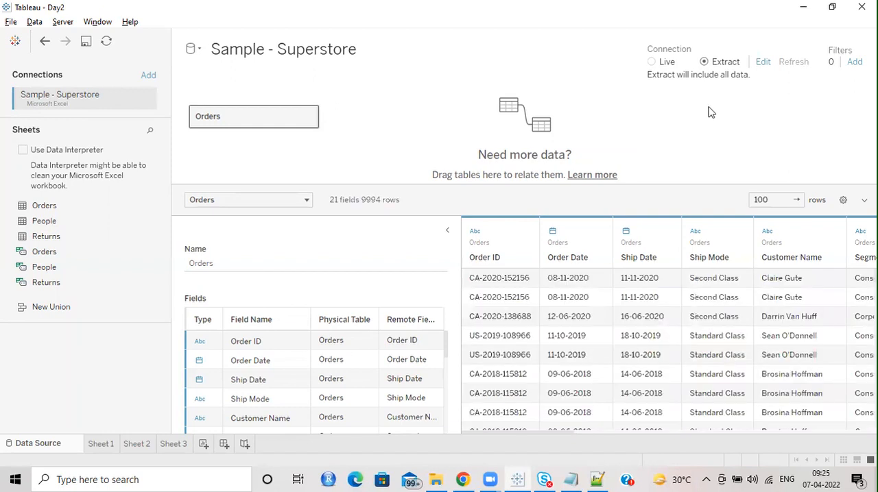
# Step: From Sheet 3, check the data source's extract options and the Sample - Superstore.hyper file in the Day2.twb Files folder
pyautogui.moveTo(177, 446)
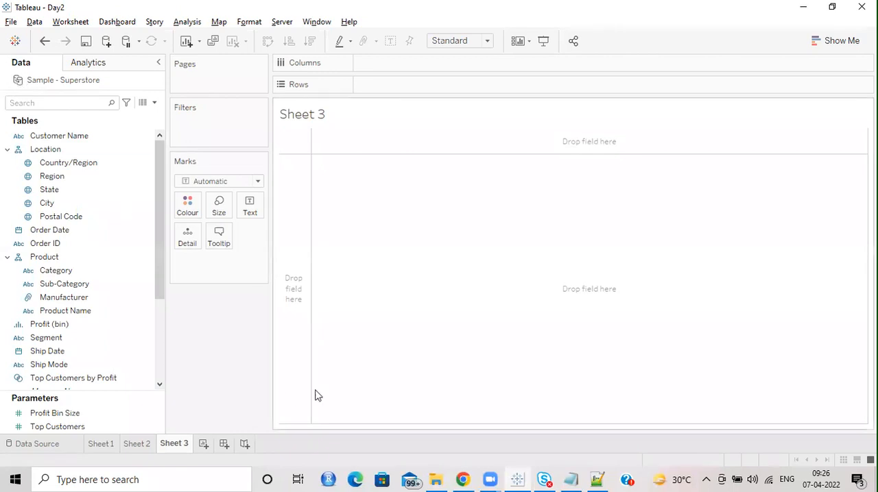
pyautogui.click(435, 479)
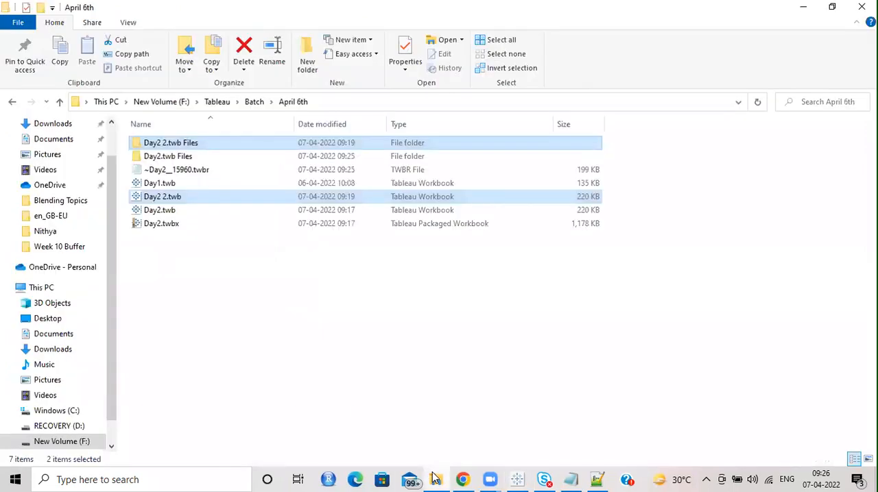
pyautogui.click(435, 479)
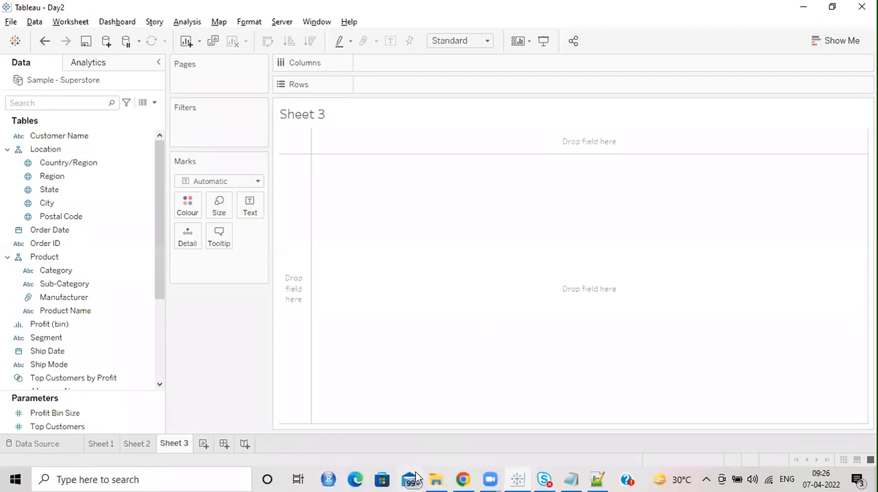
pyautogui.click(435, 480)
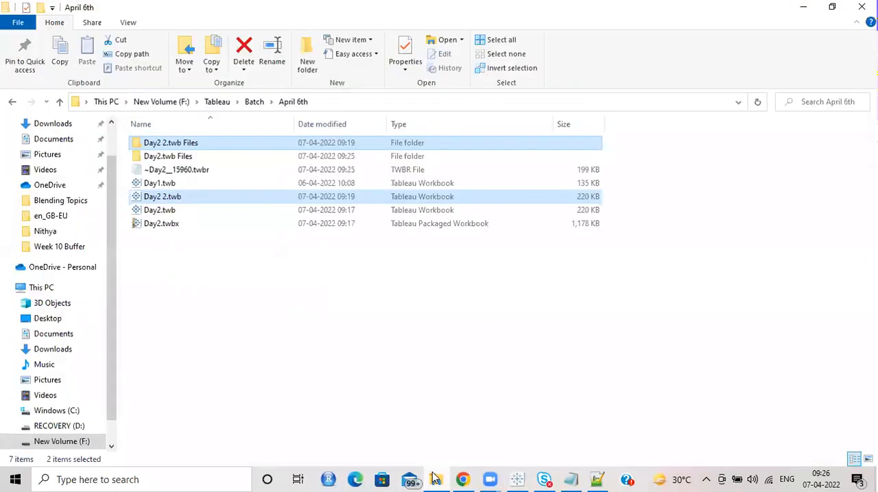
pyautogui.doubleClick(190, 162)
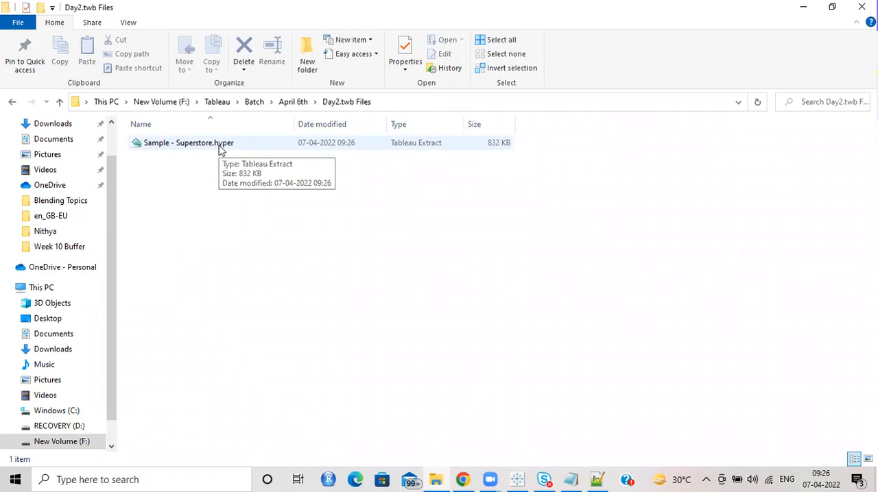
pyautogui.click(803, 7)
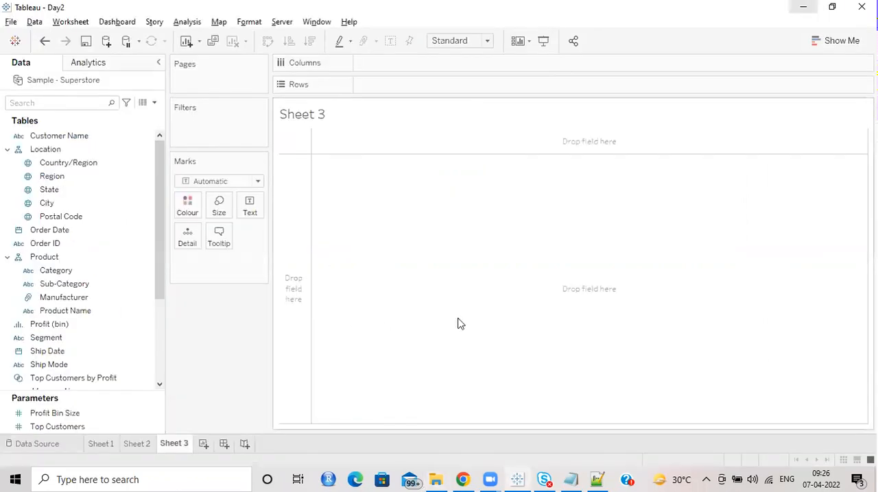
pyautogui.rightClick(48, 83)
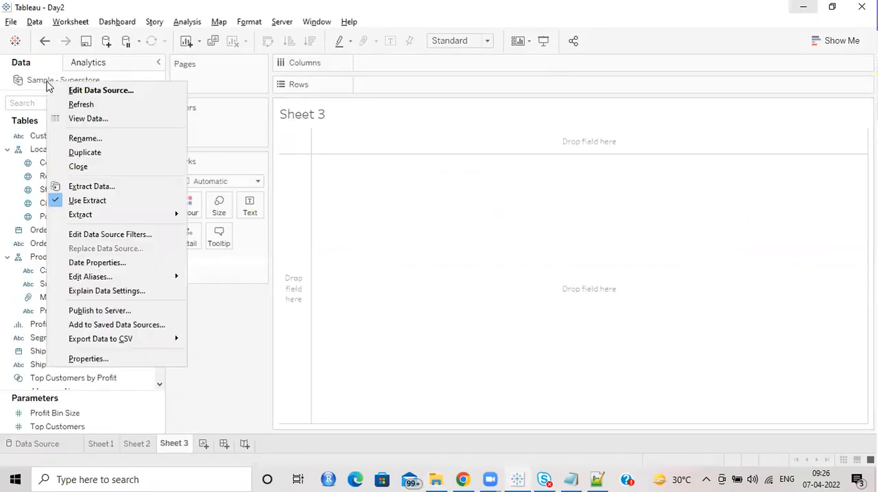
pyautogui.click(485, 255)
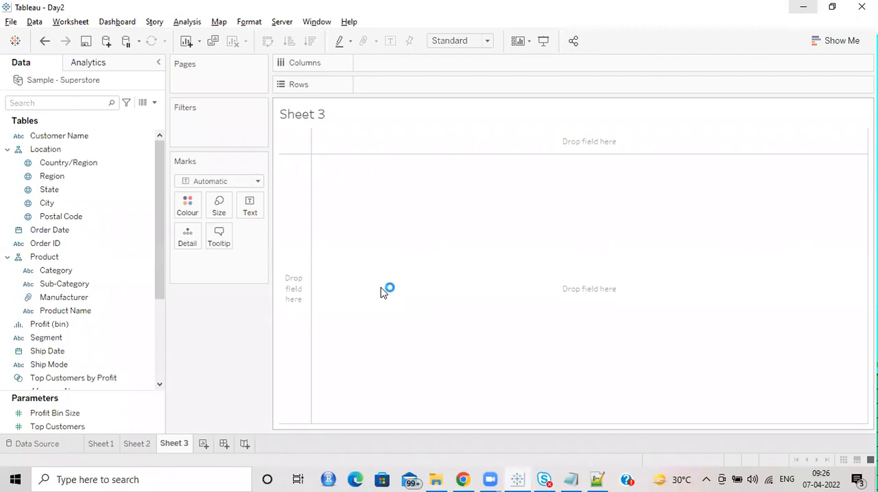
# Step: Create a new workbook, dismissing file recovery, and connect it to the saved Sample - Superstore data source
pyautogui.hotkey('ctrl', 'n')
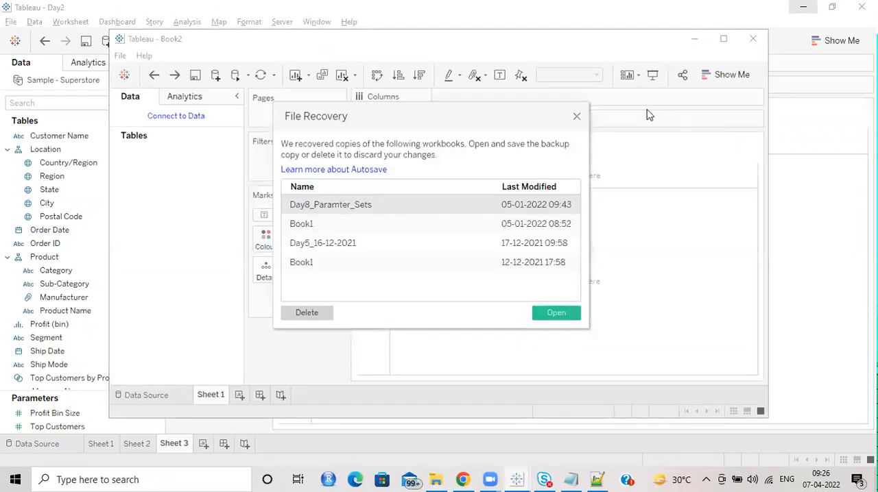
pyautogui.click(576, 117)
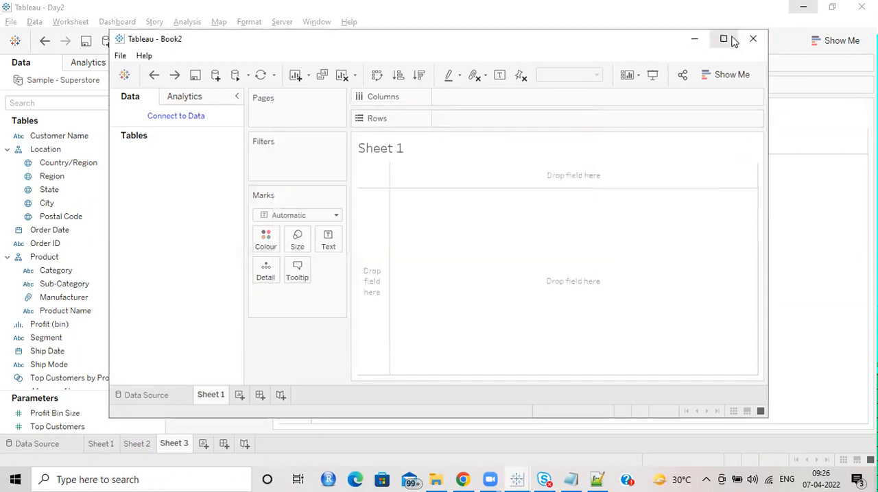
pyautogui.click(724, 39)
pyautogui.click(77, 83)
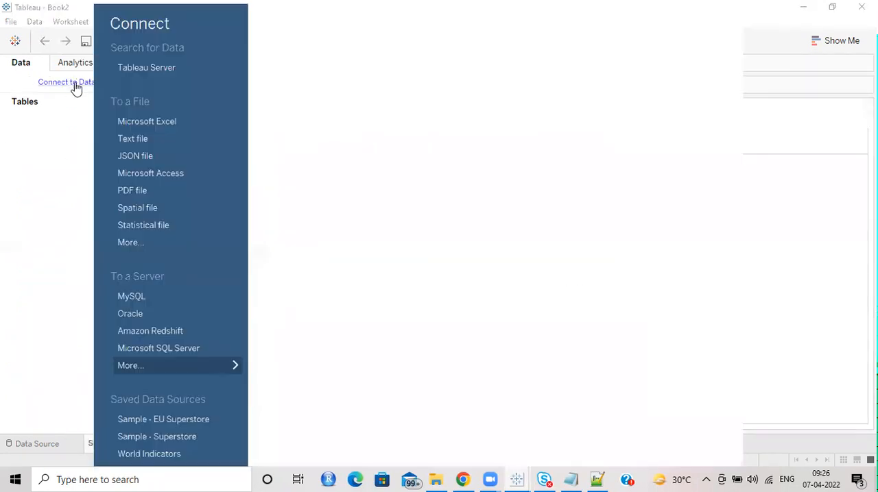
pyautogui.click(171, 439)
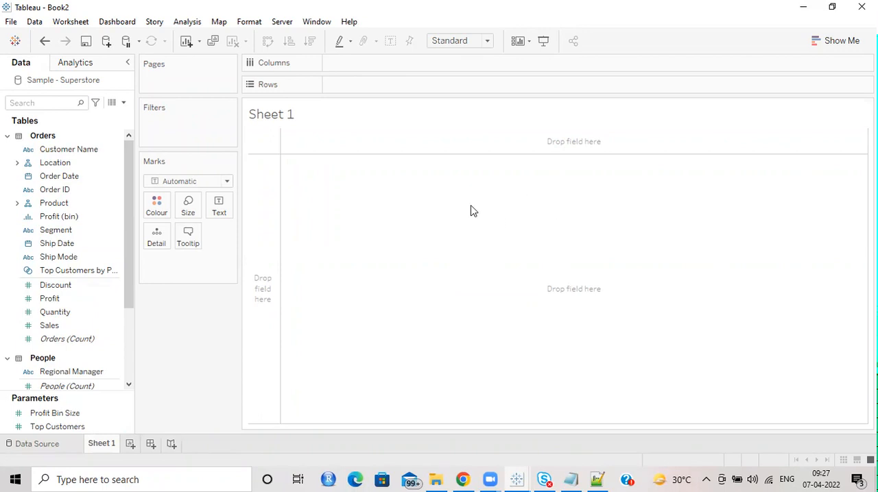
# Step: Remove the People and Returns tables from the Sample - Superstore data model, keeping only Orders
pyautogui.click(37, 445)
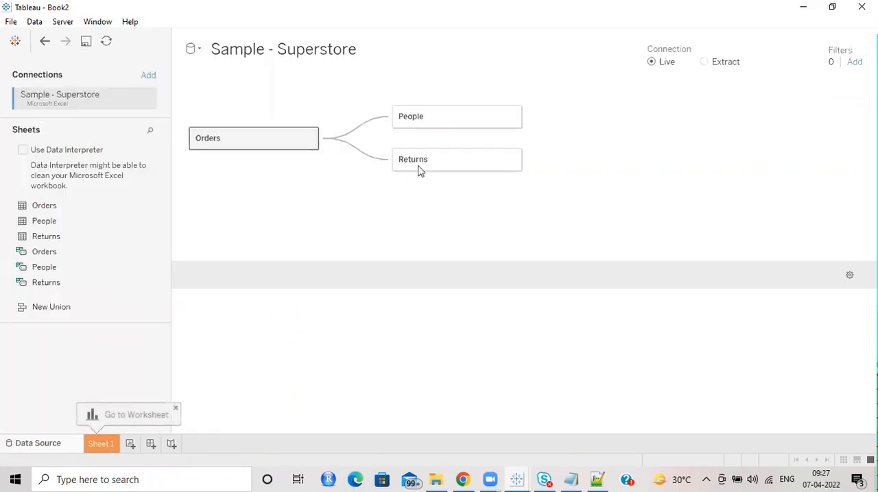
pyautogui.click(513, 117)
pyautogui.click(564, 153)
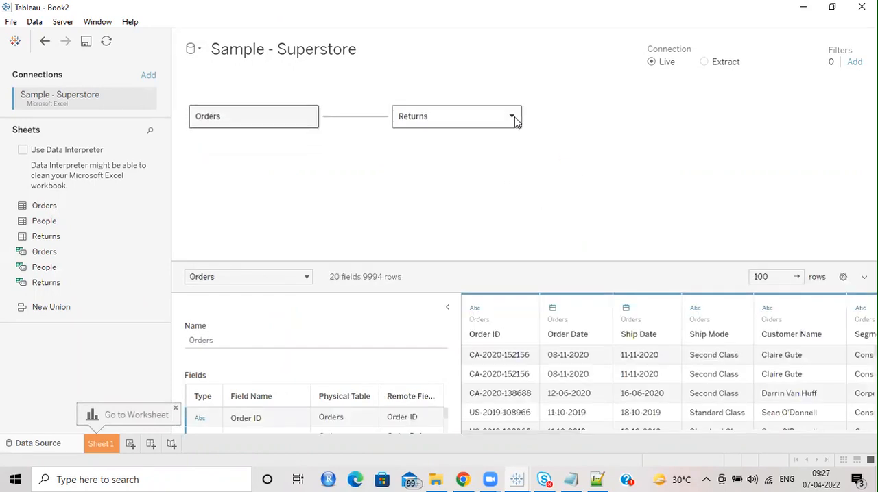
pyautogui.click(511, 117)
pyautogui.click(553, 158)
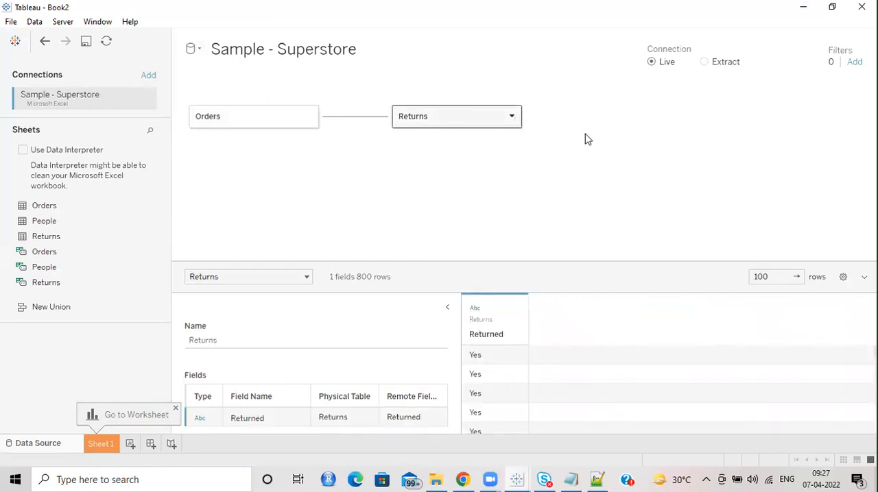
# Step: Change the new workbook's connection to Extract and save the extract as Sample - Superstore_2.hyper in the April 6th folder
pyautogui.click(705, 62)
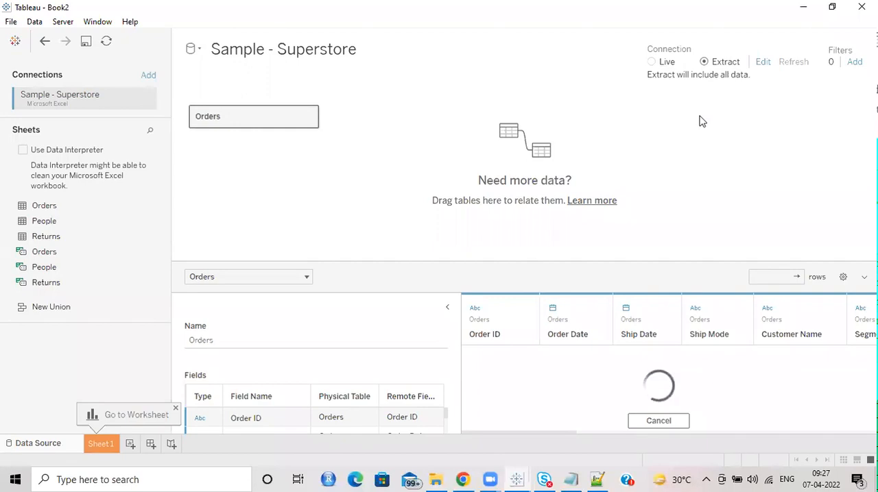
pyautogui.click(101, 446)
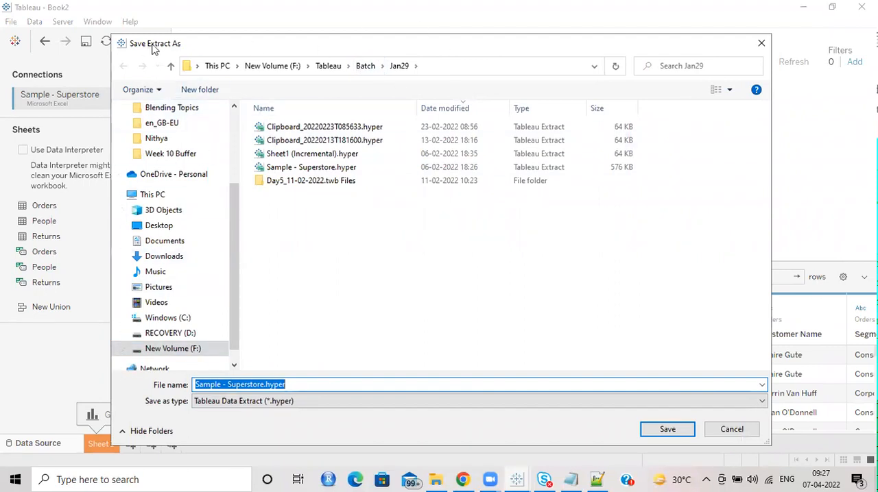
pyautogui.click(365, 66)
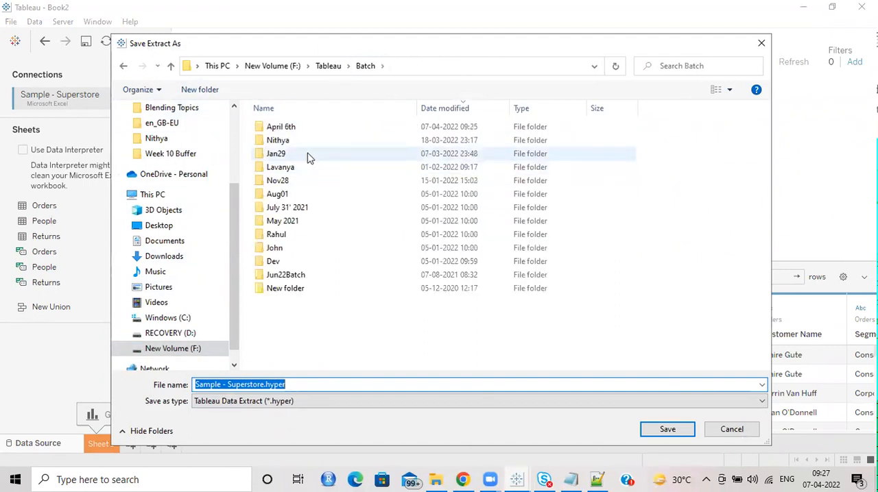
pyautogui.doubleClick(281, 127)
pyautogui.click(257, 386)
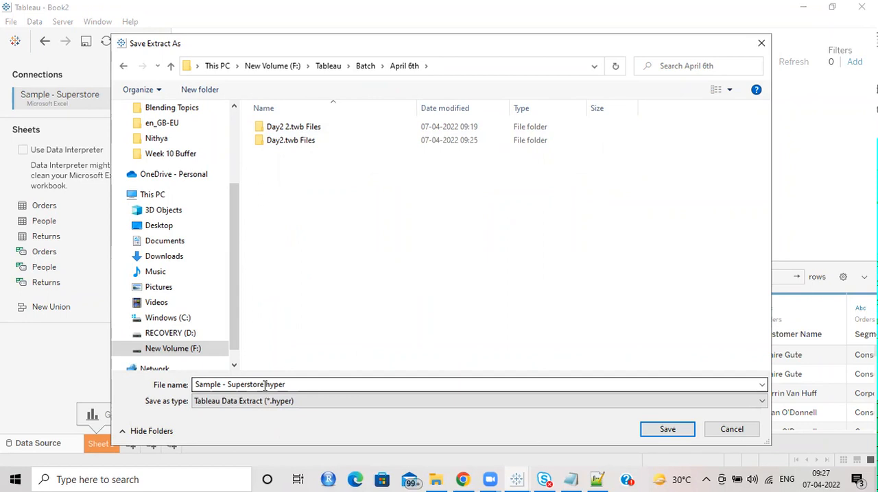
pyautogui.click(265, 385)
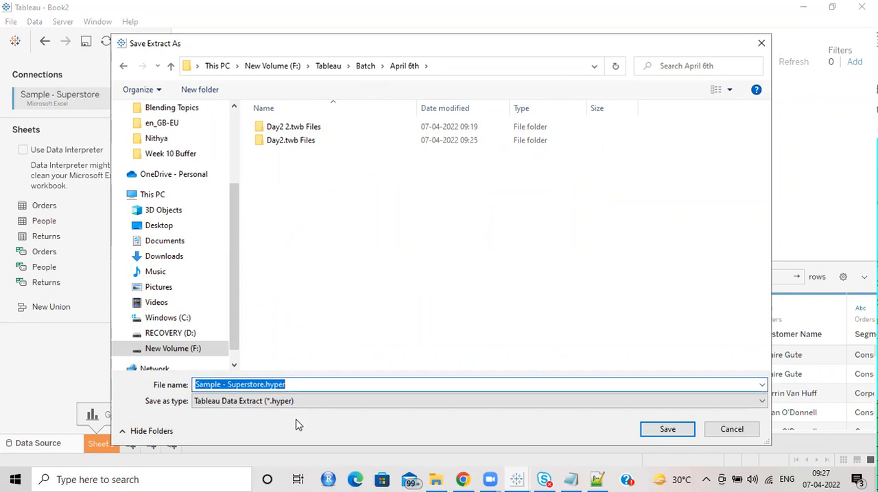
pyautogui.click(264, 386)
pyautogui.write('_2')
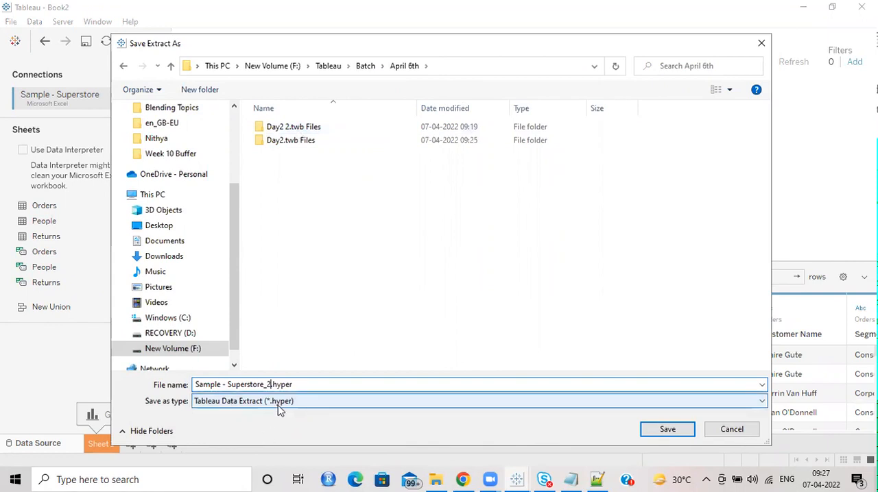
pyautogui.click(667, 429)
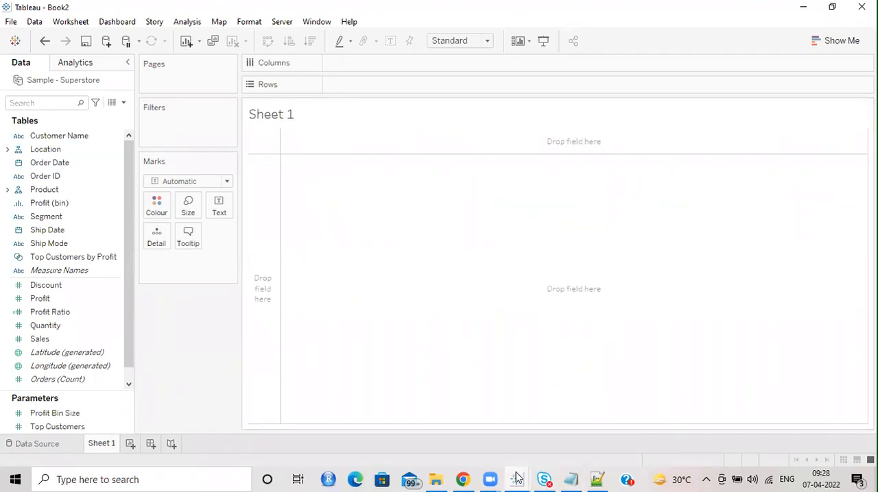
# Step: Switch to the Day2 workbook, change its Sample - Superstore connection to Live, and return to Sheet 3
pyautogui.moveTo(517, 480)
pyautogui.click(454, 436)
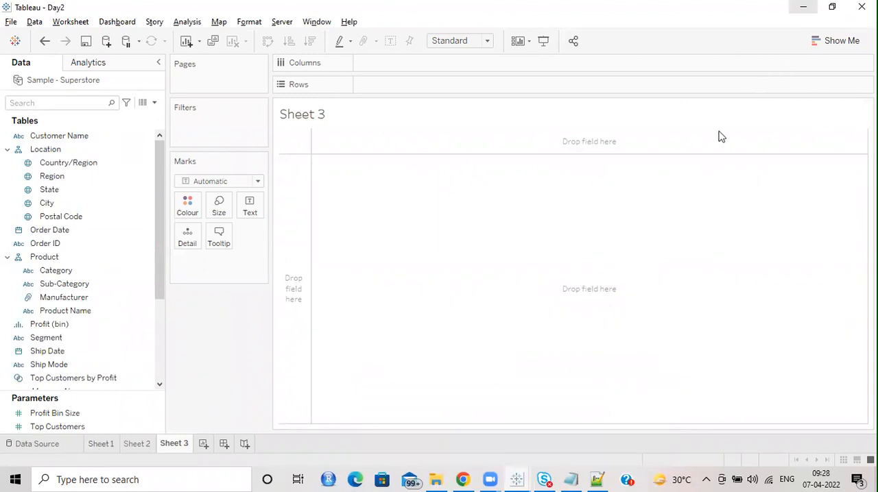
pyautogui.click(49, 450)
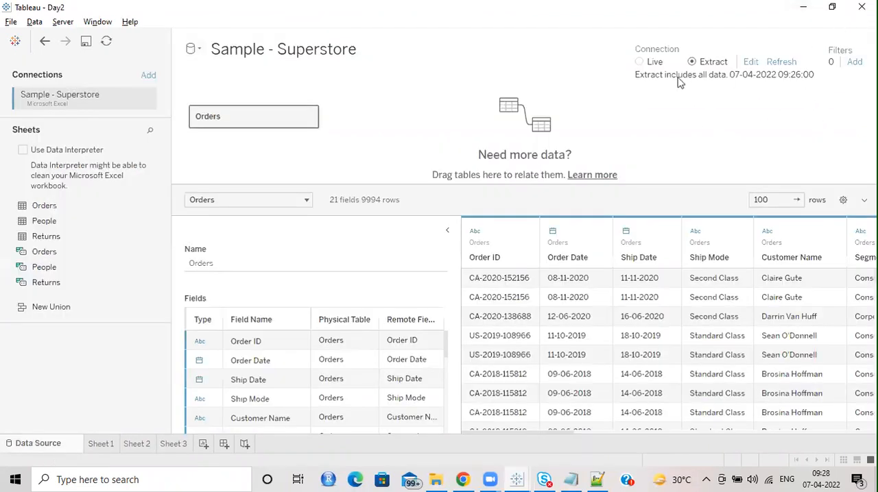
pyautogui.click(652, 63)
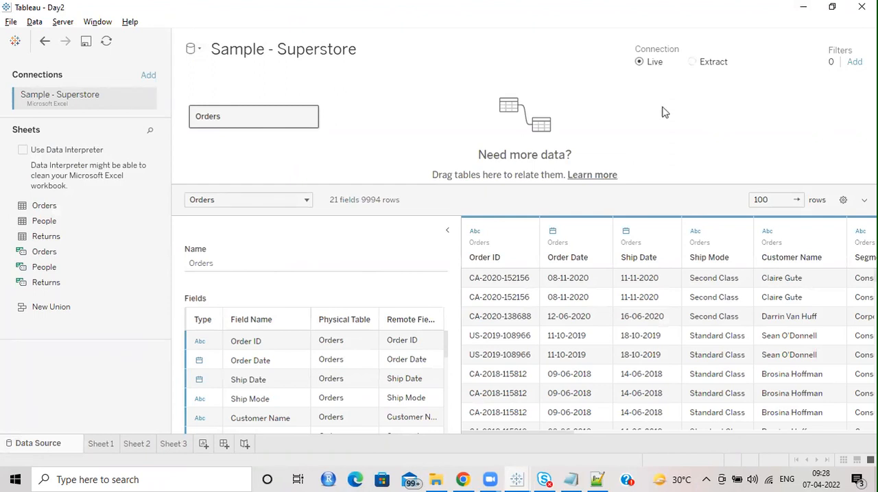
pyautogui.click(164, 450)
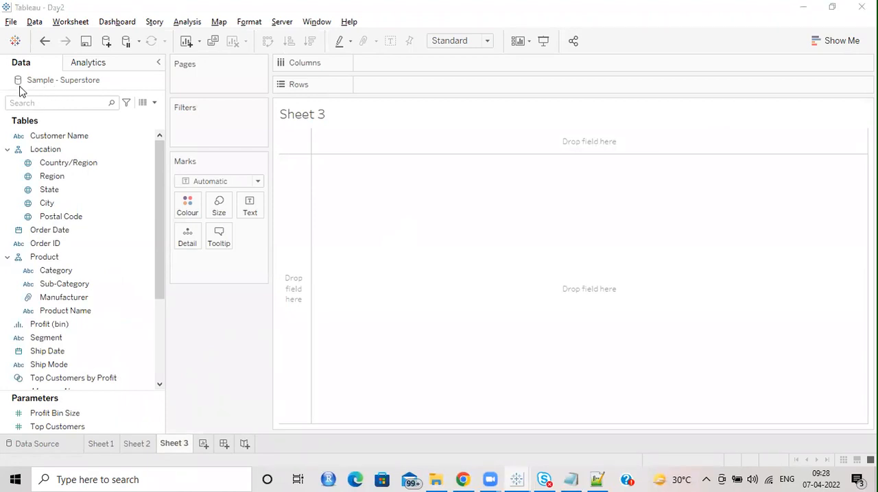
# Step: Return to Book2 and examine the extract files in the Day2.twb Files and April 6th folders
pyautogui.hotkey('alt', 'Tab')
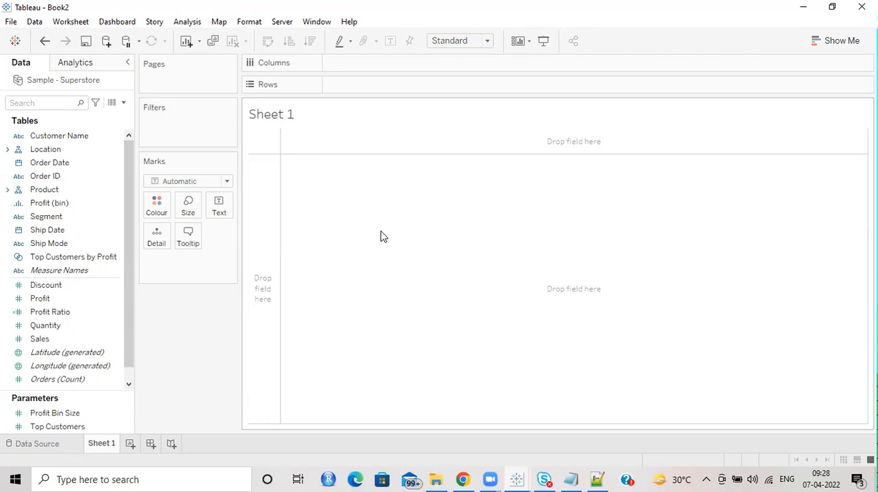
pyautogui.click(436, 479)
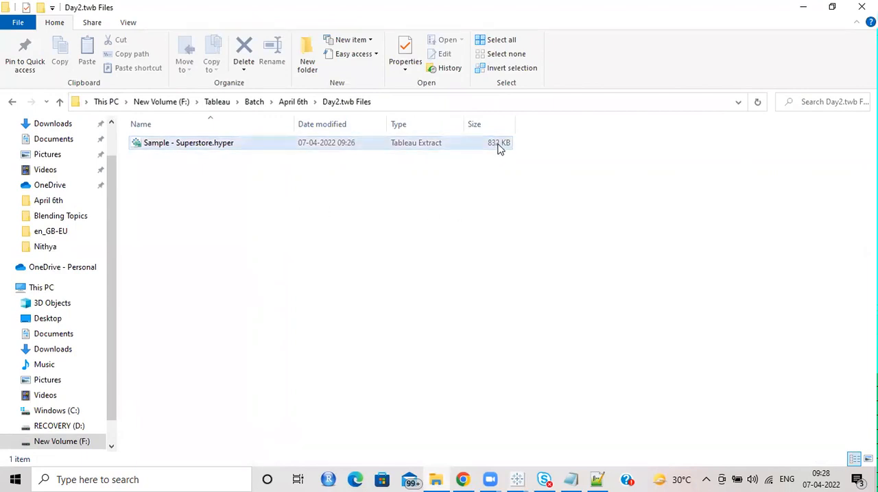
pyautogui.click(293, 103)
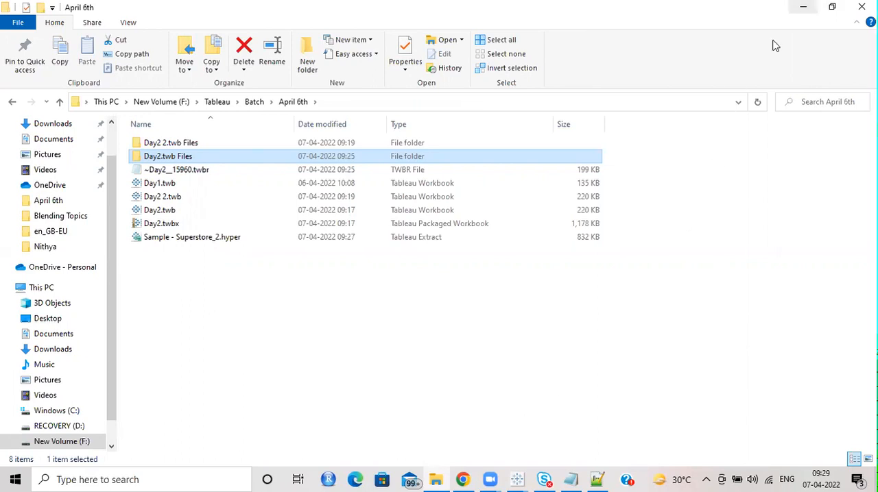
pyautogui.click(803, 7)
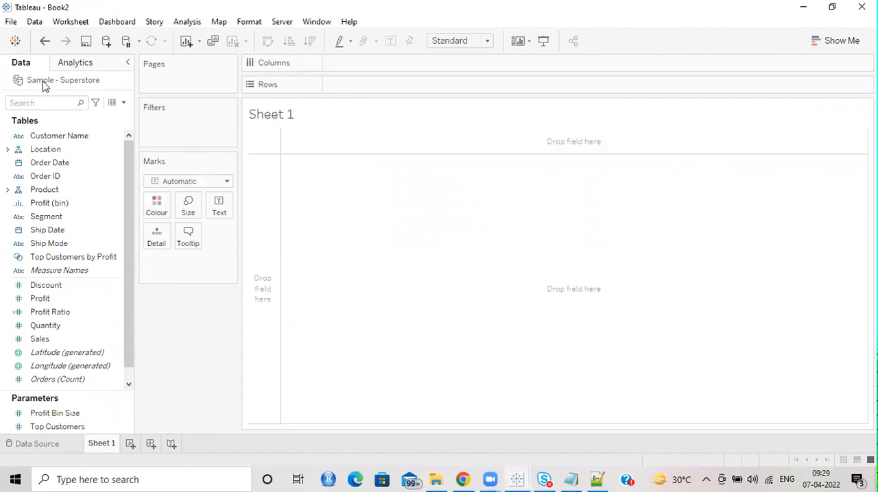
# Step: Review Book2's extract connection on the Data Source page and look over the Server publishing options from Sheet 1
pyautogui.click(36, 444)
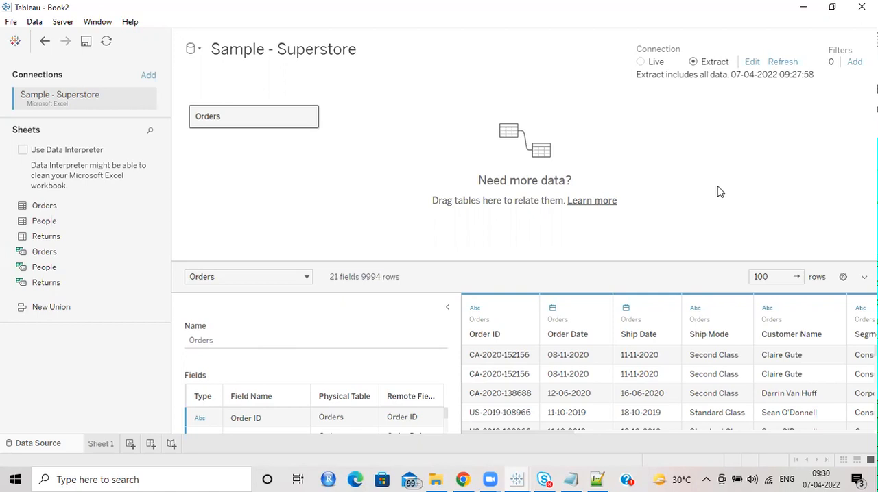
pyautogui.click(96, 445)
pyautogui.click(282, 23)
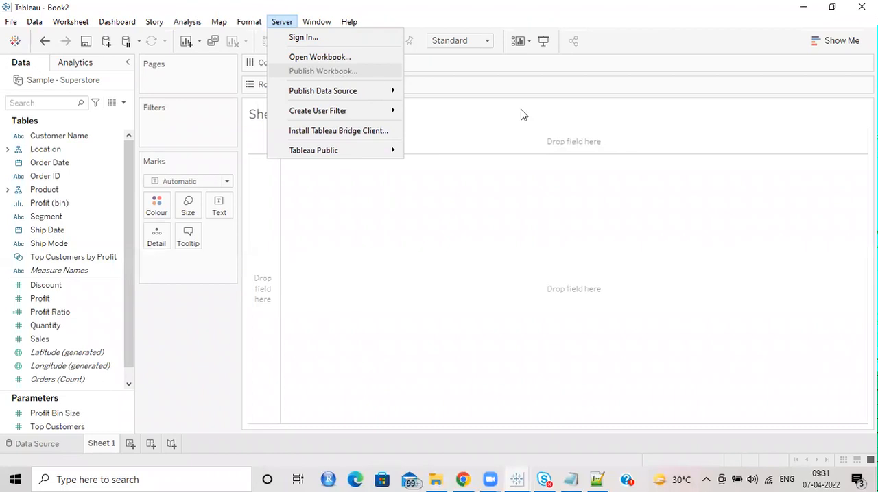
# Step: Switch to Chrome and search Google for "tableau publish"
pyautogui.click(463, 480)
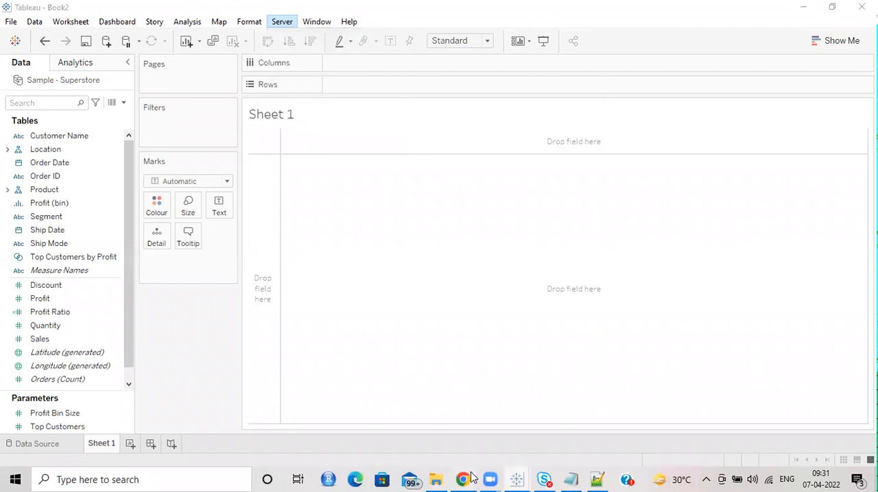
pyautogui.click(317, 224)
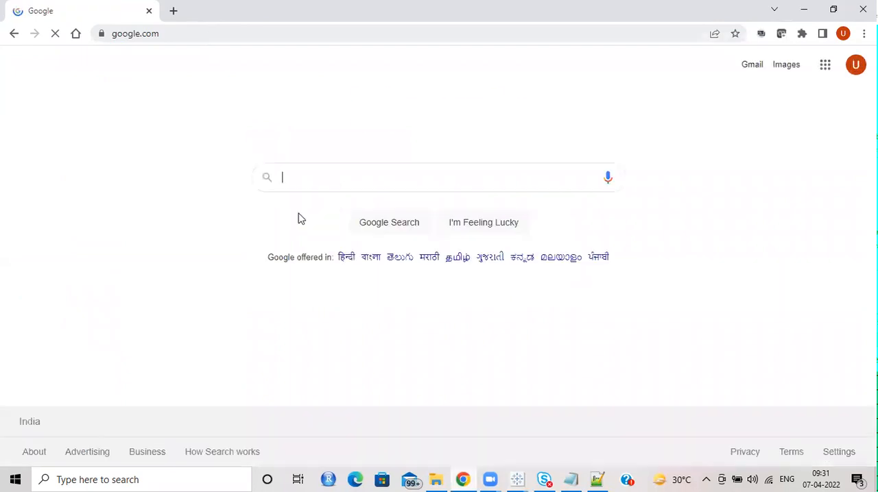
pyautogui.click(357, 185)
pyautogui.write('table')
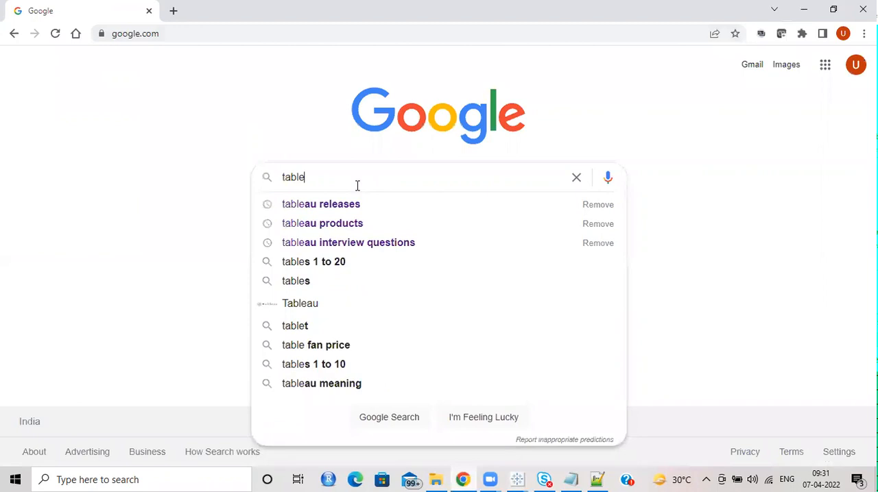
pyautogui.write('au publi')
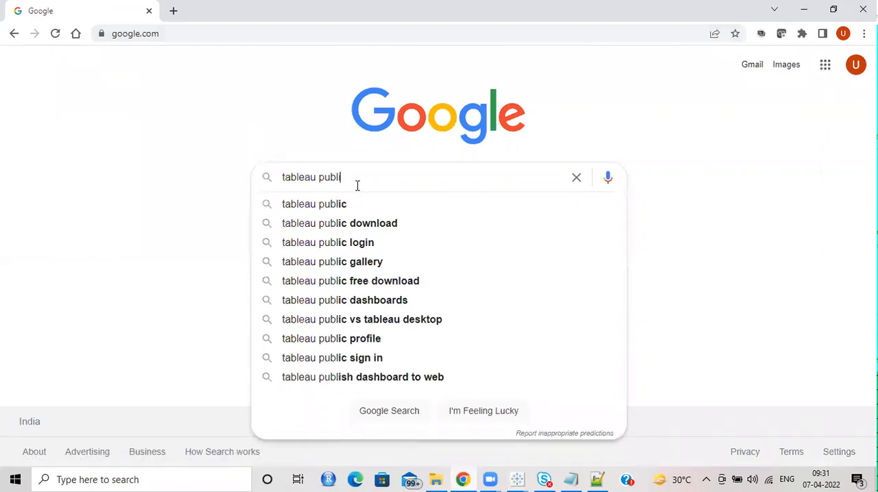
pyautogui.write('sh')
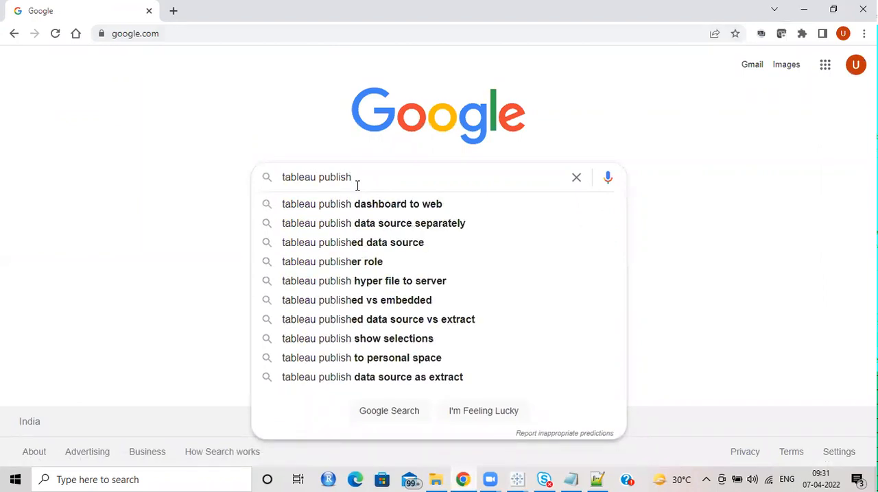
pyautogui.press('Return')
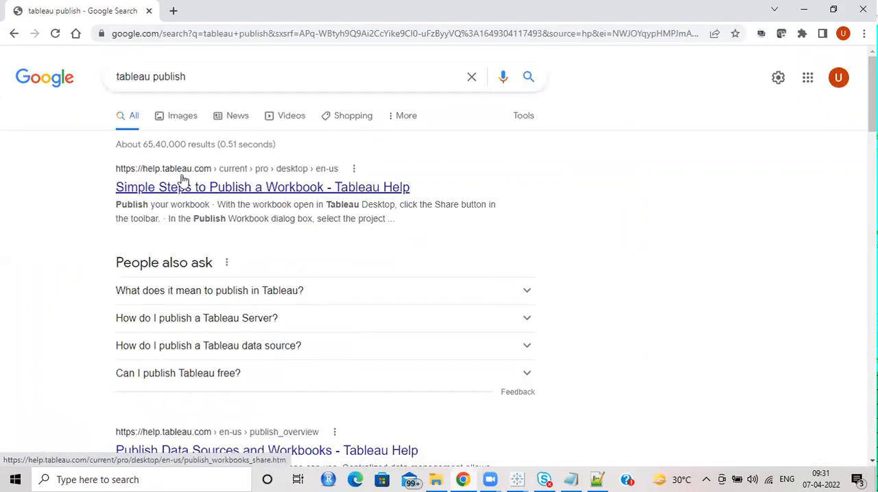
# Step: Open the Tableau Help article "Simple Steps to Publish a Workbook" and highlight the Tableau Server and Tableau Online mentions in its introduction
pyautogui.click(240, 197)
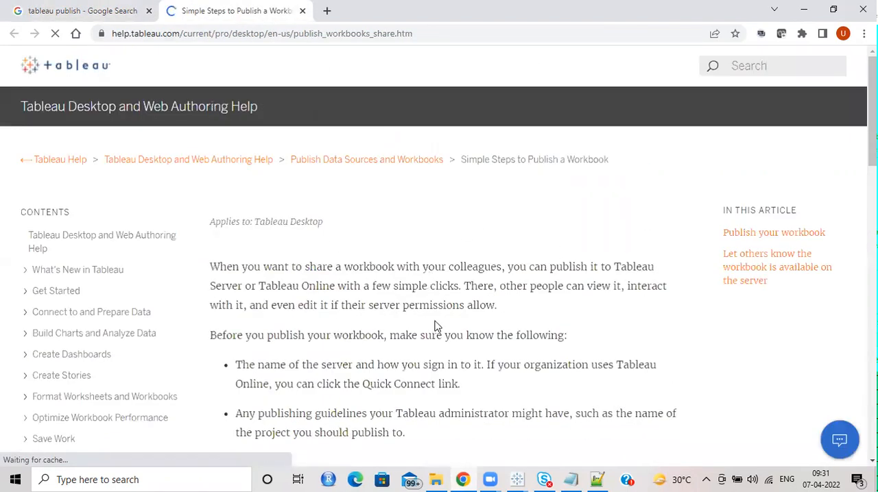
pyautogui.moveTo(344, 234); pyautogui.dragTo(527, 235)
pyautogui.moveTo(210, 254); pyautogui.dragTo(340, 251)
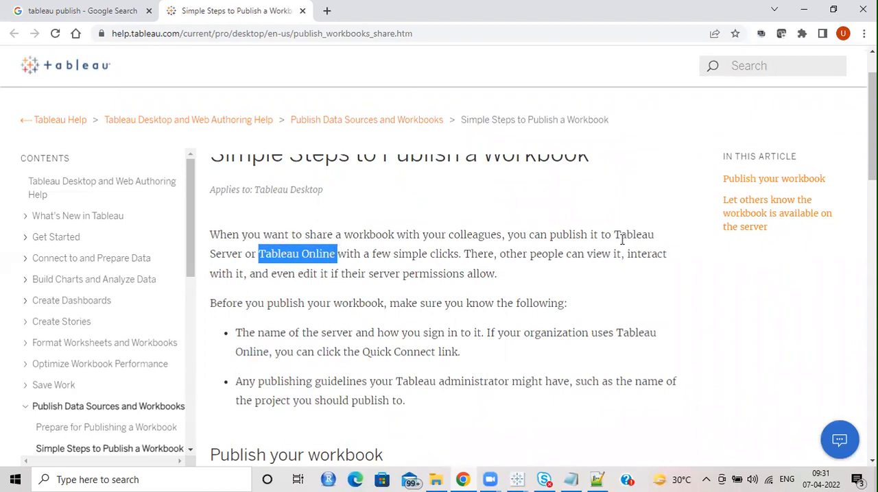
pyautogui.click(616, 232)
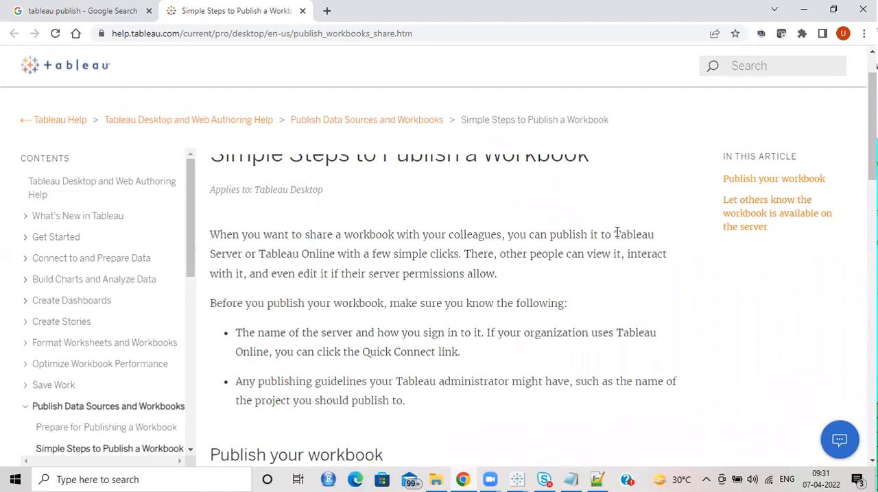
pyautogui.moveTo(615, 234); pyautogui.dragTo(243, 255)
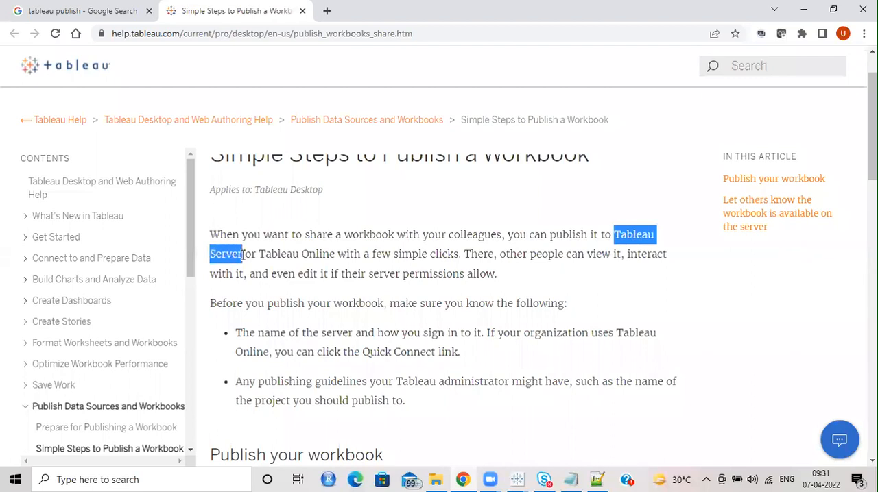
pyautogui.click(291, 272)
pyautogui.moveTo(259, 254); pyautogui.dragTo(332, 254)
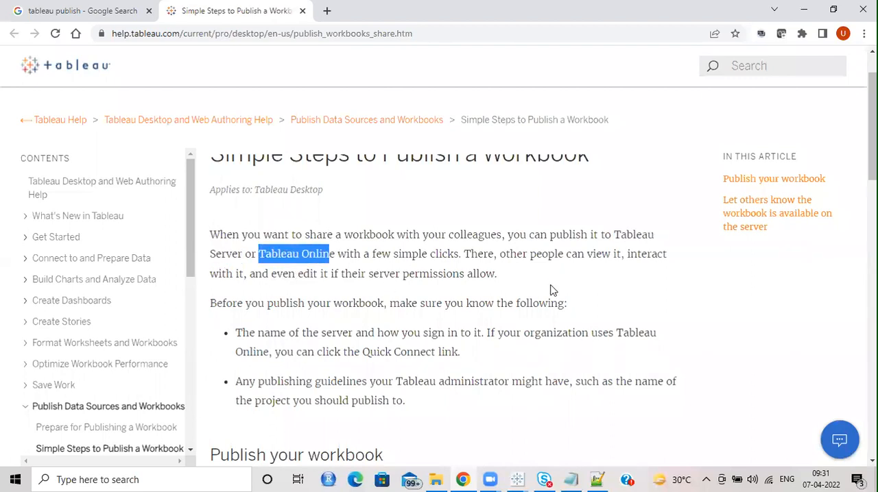
# Step: Highlight the article's text on interacting with and editing published workbooks, and the prerequisite about the server name and sign-in
pyautogui.scroll(-1, 555, 277)
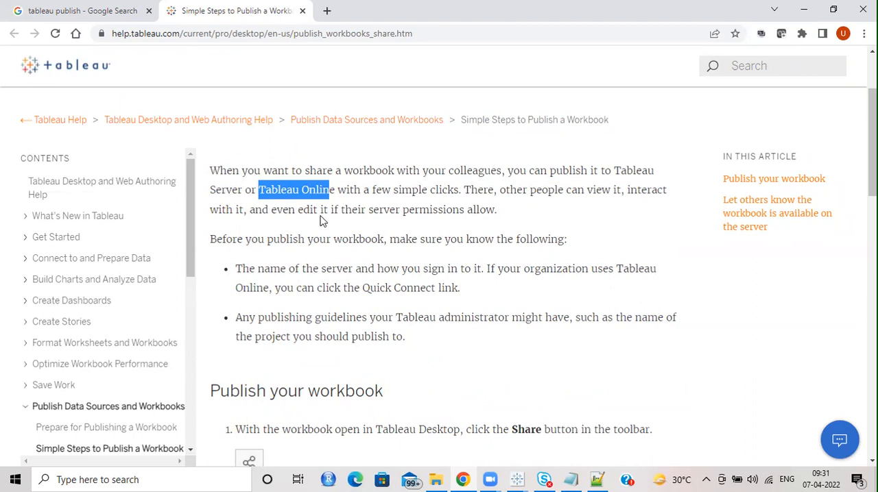
pyautogui.moveTo(282, 210); pyautogui.dragTo(506, 210)
pyautogui.click(525, 220)
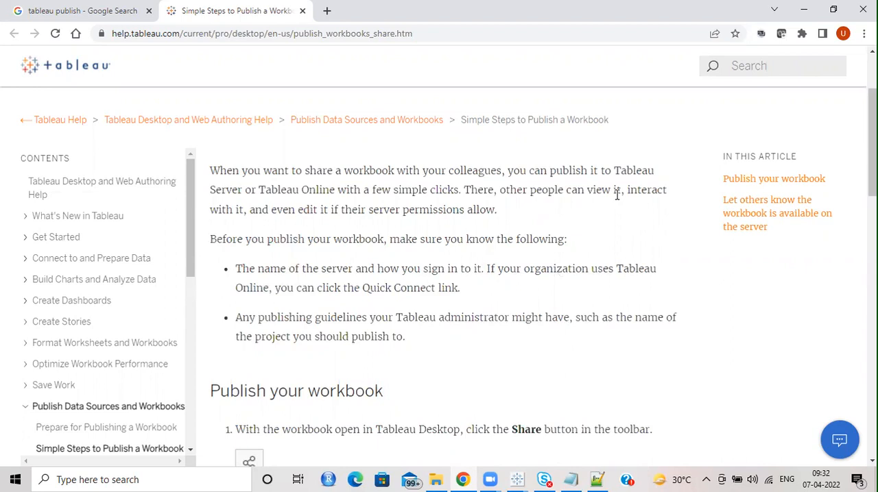
pyautogui.moveTo(621, 190); pyautogui.dragTo(549, 217)
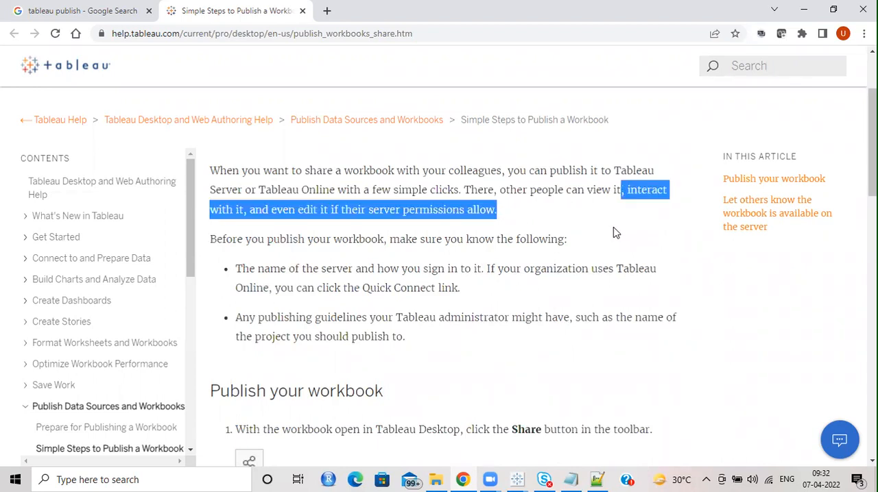
pyautogui.scroll(-1, 613, 236)
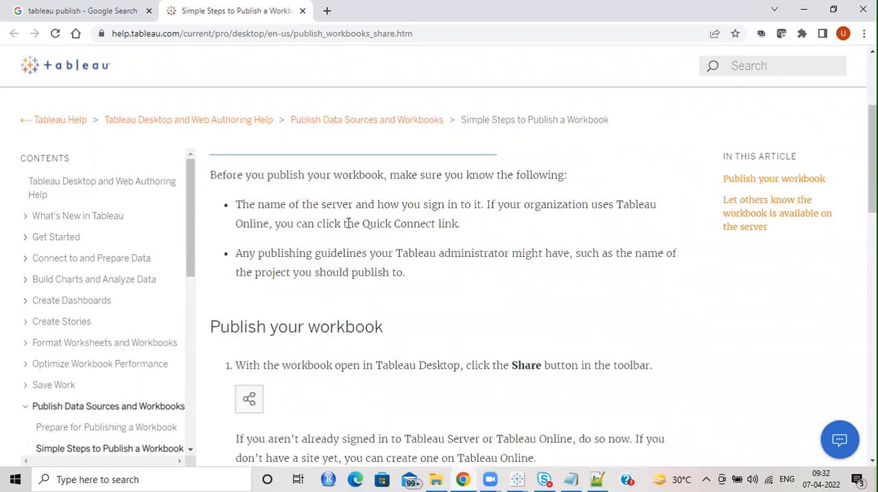
pyautogui.moveTo(422, 176); pyautogui.dragTo(578, 175)
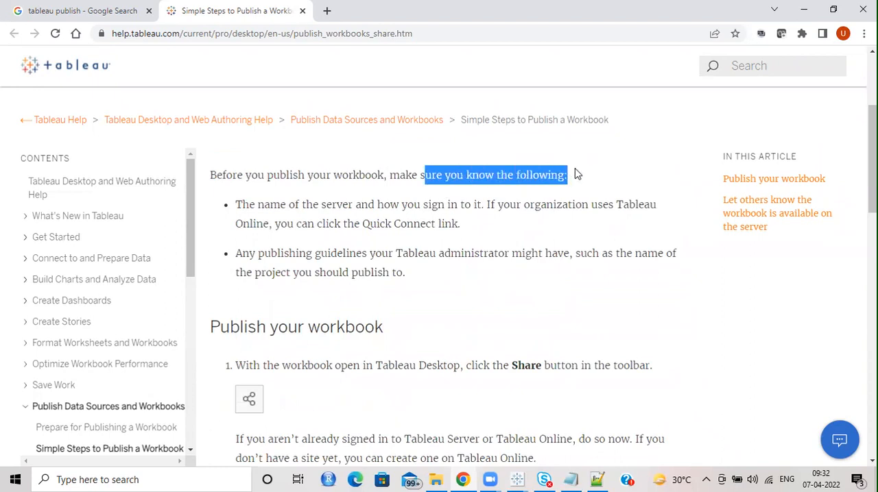
pyautogui.click(455, 226)
pyautogui.moveTo(288, 204); pyautogui.dragTo(484, 204)
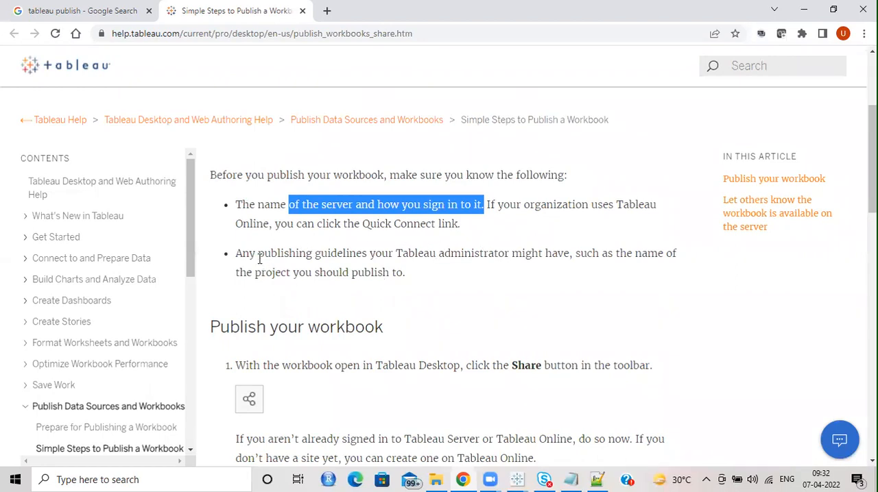
# Step: Examine the article's "Publish your workbook" instructions, including the Share button, project selection, data source authentication and related topics
pyautogui.scroll(-2, 441, 274)
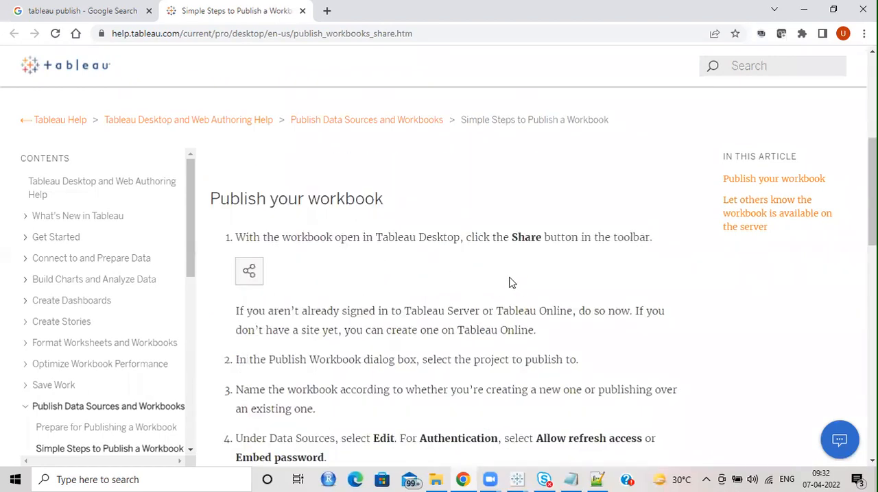
pyautogui.scroll(-5, 349, 262)
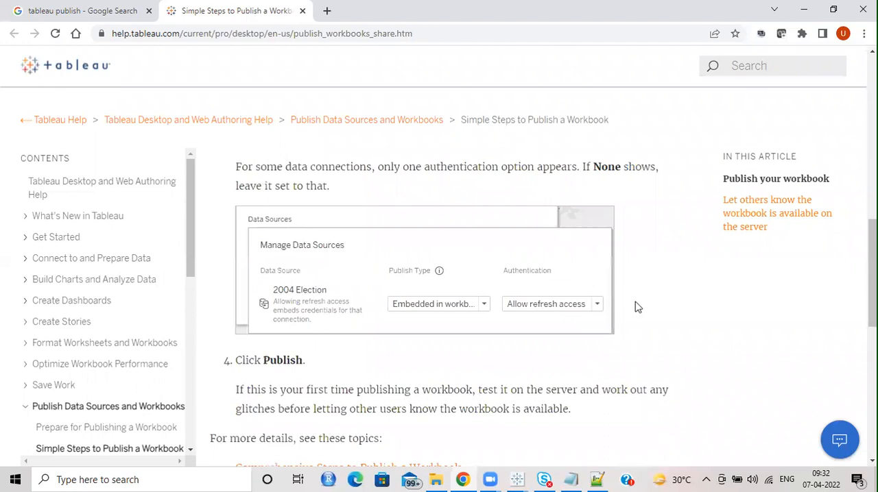
pyautogui.scroll(2, 297, 204)
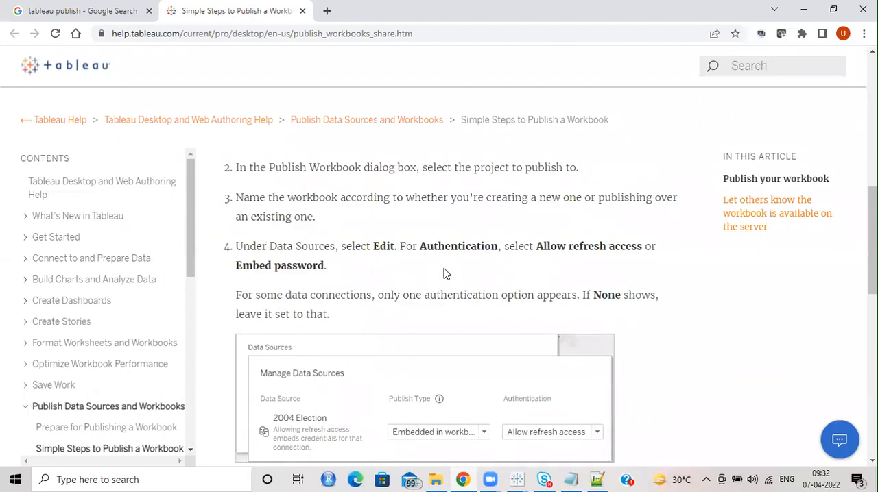
pyautogui.scroll(1, 425, 281)
pyautogui.scroll(1, 352, 252)
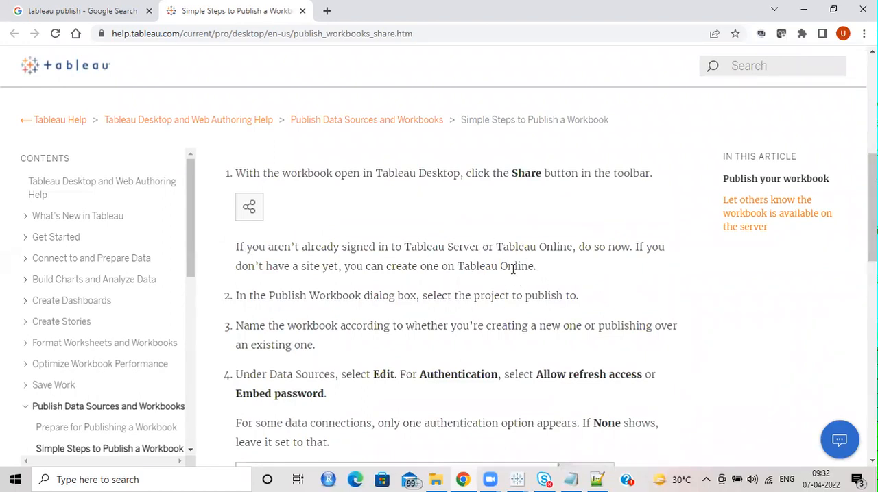
pyautogui.scroll(-10, 513, 270)
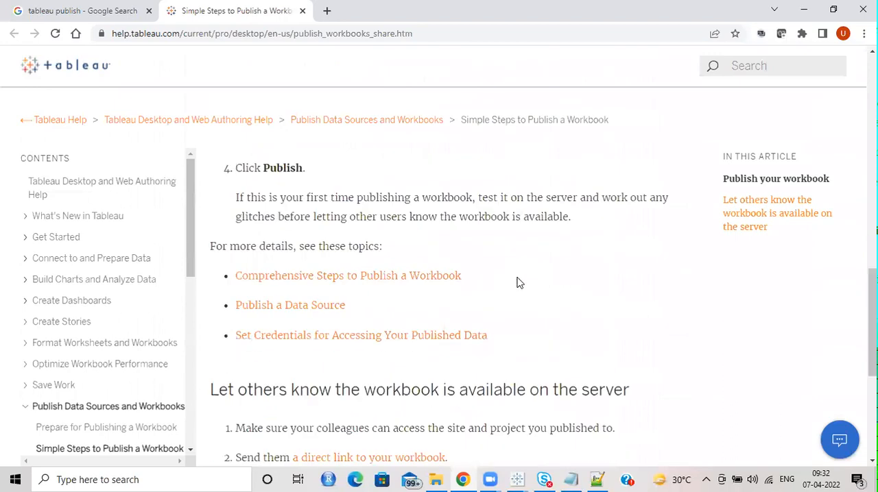
pyautogui.scroll(15, 587, 285)
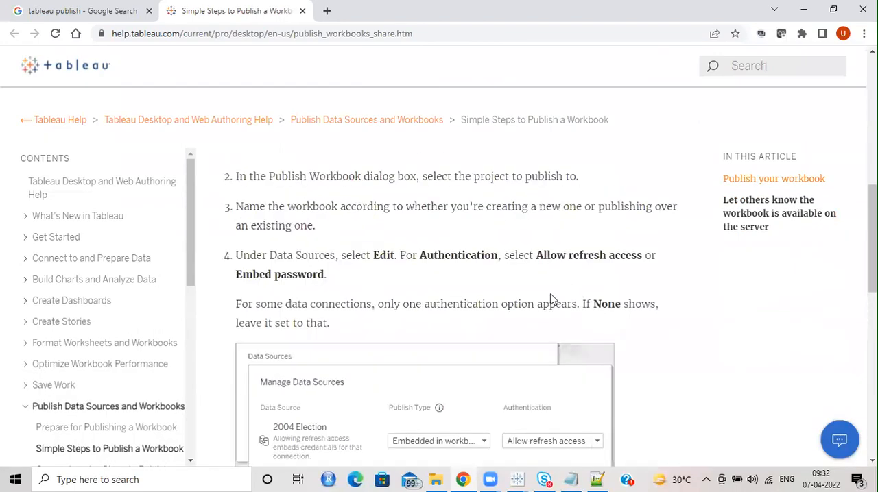
pyautogui.scroll(3, 454, 325)
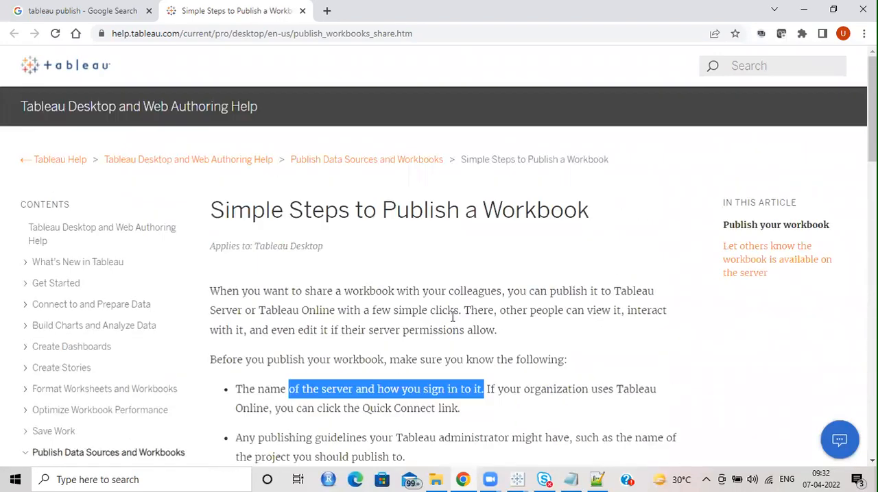
pyautogui.scroll(-5, 452, 318)
pyautogui.scroll(3, 373, 294)
pyautogui.scroll(-1, 155, 356)
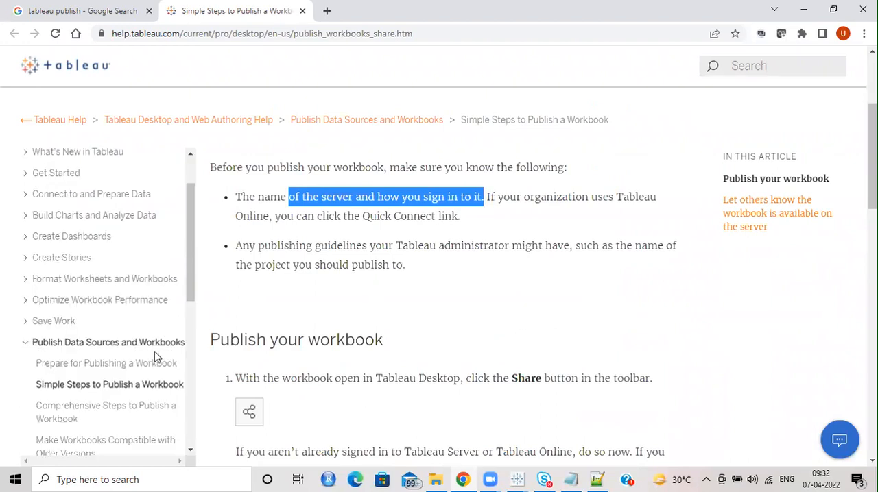
pyautogui.scroll(3, 306, 322)
# Step: Return to the Google search, show image results, and open the "Do more while publishing workbooks in Tableau 10" page from its picture
pyautogui.hotkey('ctrl', 'shift', 'Tab')
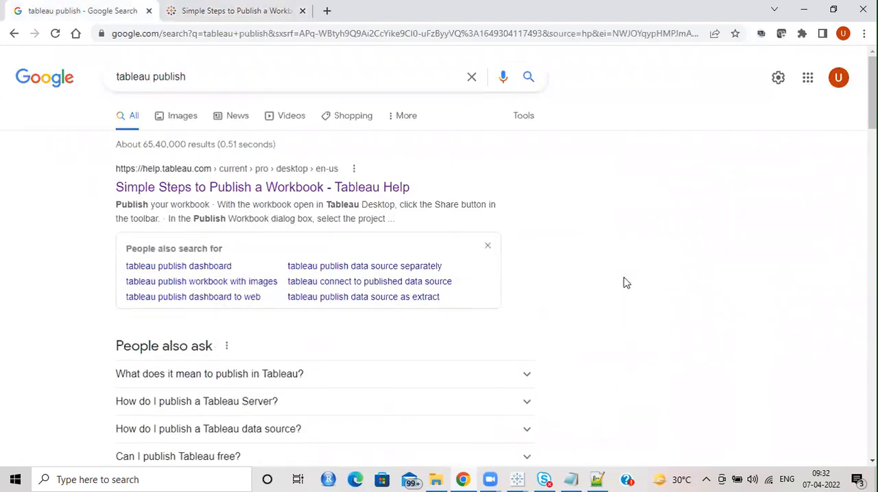
pyautogui.scroll(-1, 595, 289)
pyautogui.scroll(1, 334, 239)
pyautogui.click(177, 118)
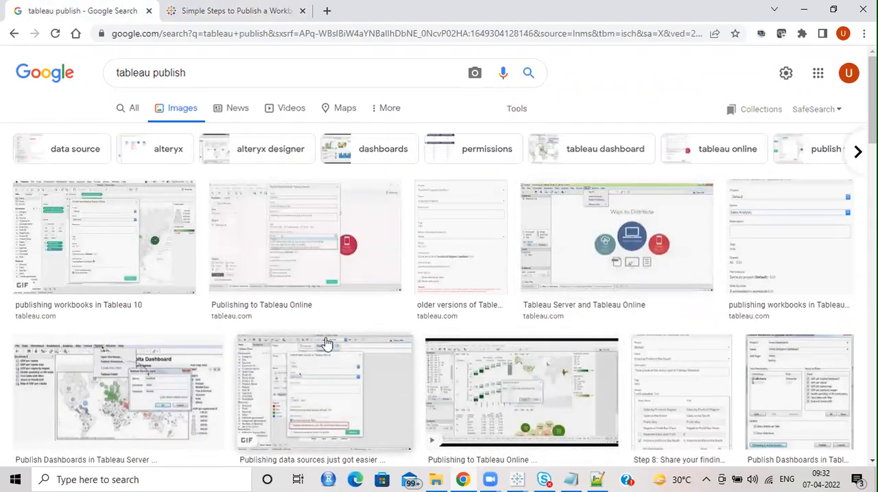
pyautogui.click(76, 240)
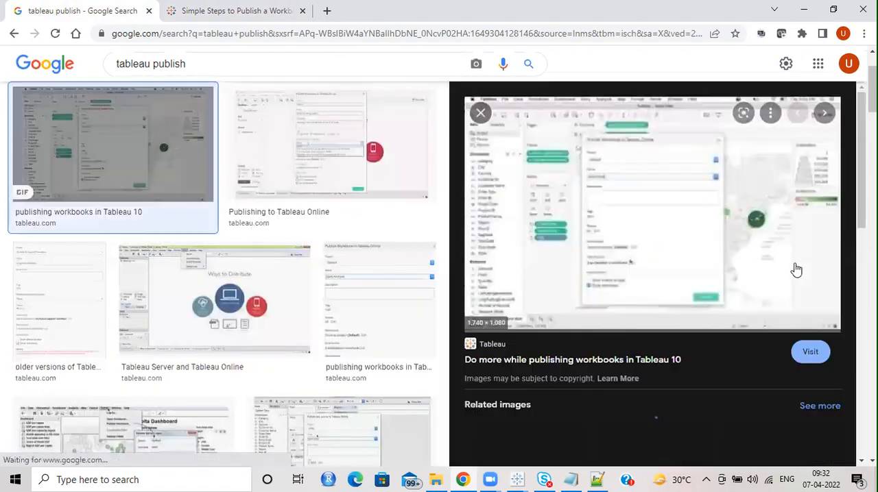
pyautogui.click(682, 192)
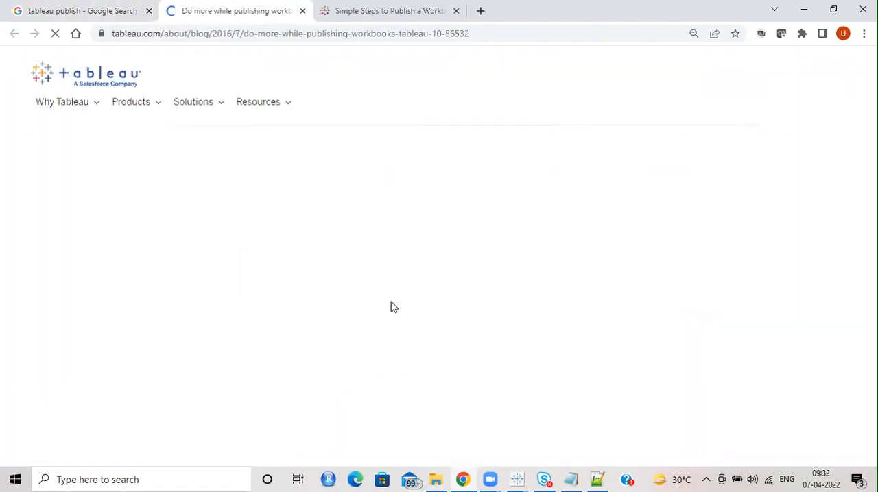
# Step: Look through the blog post's publish dialog demonstration and Managing data sources section, dismissing the Tableau Conference advertisement
pyautogui.scroll(-4, 643, 277)
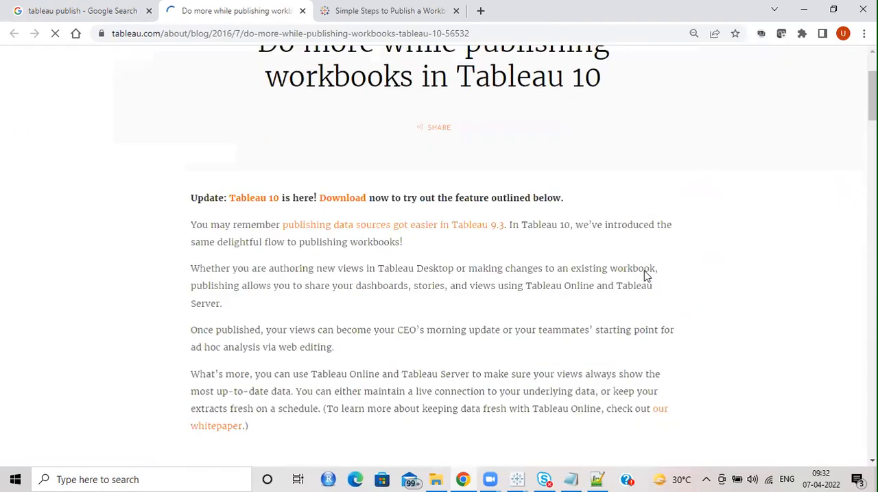
pyautogui.scroll(-4, 645, 281)
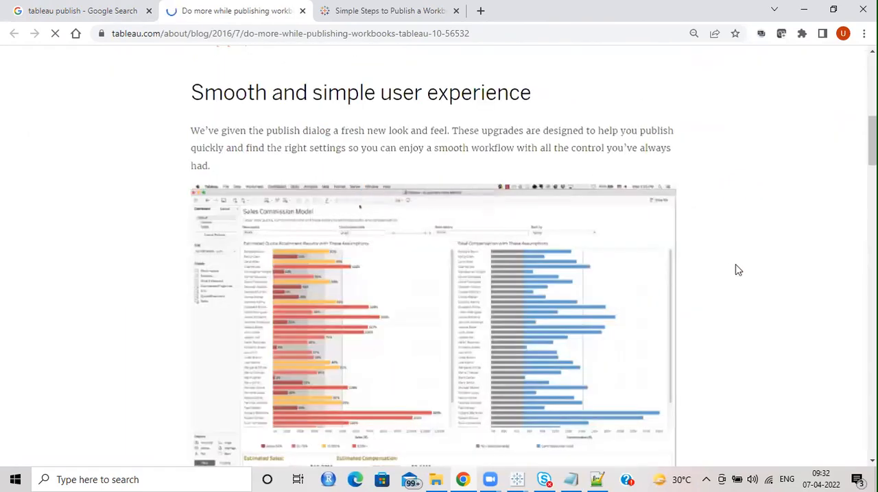
pyautogui.scroll(-1, 669, 199)
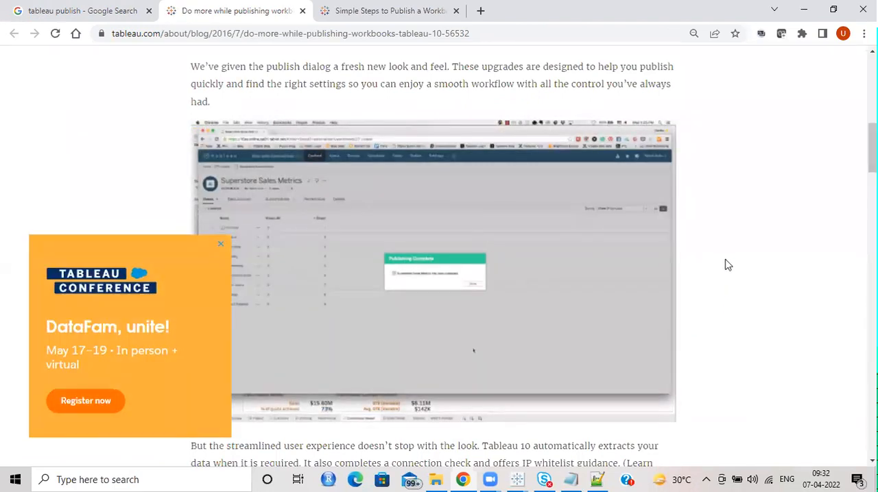
pyautogui.click(223, 248)
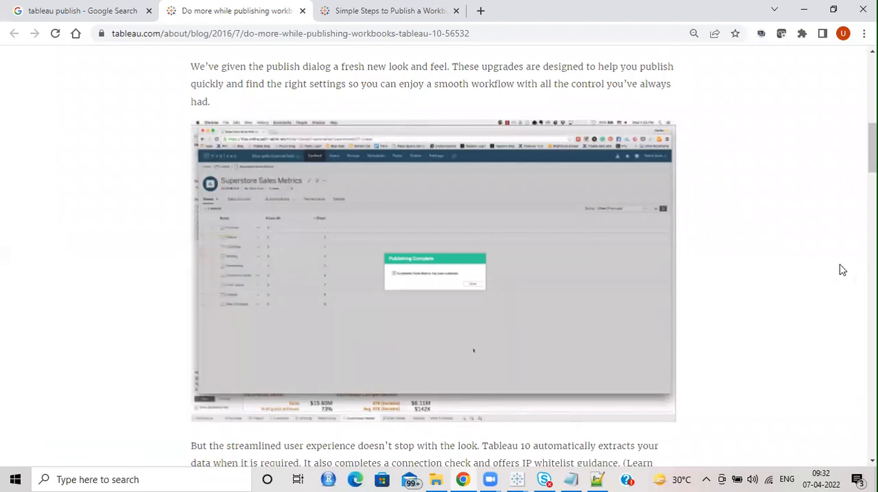
pyautogui.scroll(-5, 838, 271)
pyautogui.scroll(-1, 803, 278)
pyautogui.scroll(8, 803, 277)
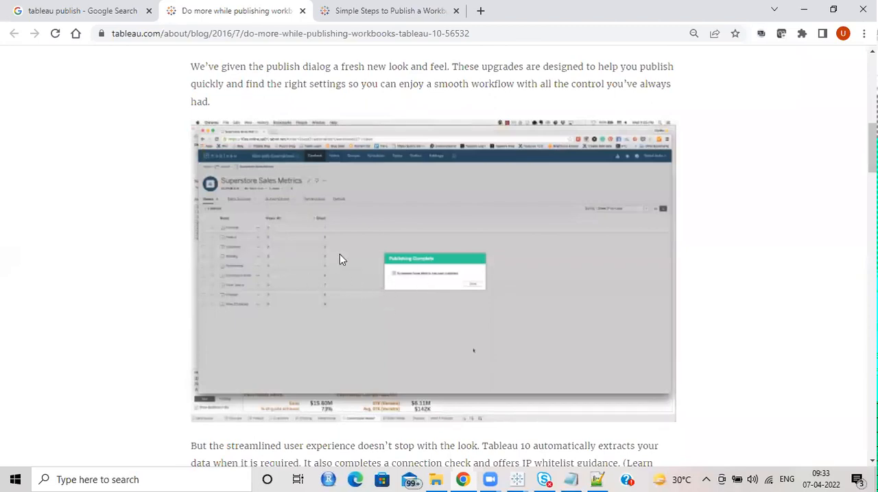
pyautogui.scroll(-20, 774, 251)
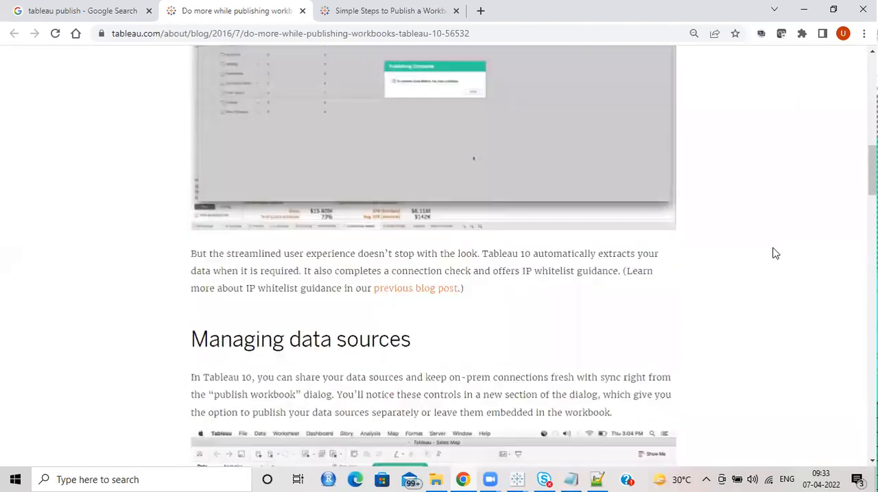
# Step: Look through the rest of the blog post, including the Schedule Extract Refreshes demonstration and Tableau 10 links, and close the page
pyautogui.scroll(-2, 755, 271)
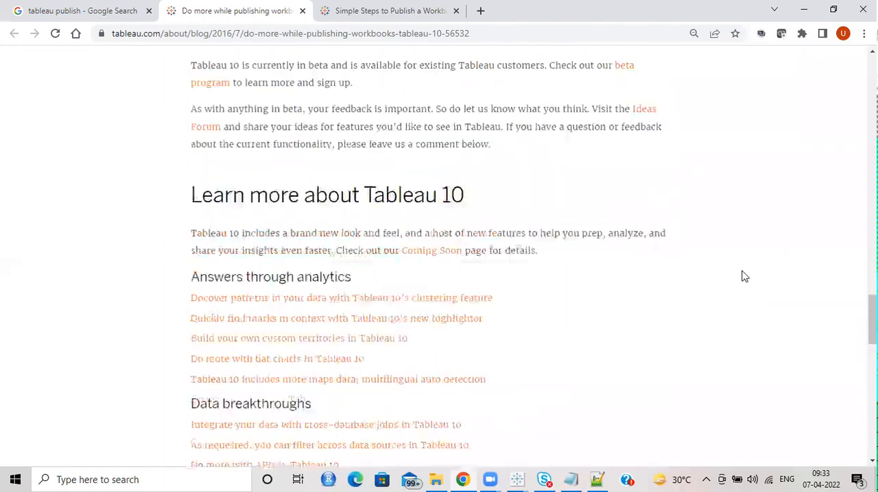
pyautogui.scroll(7, 743, 274)
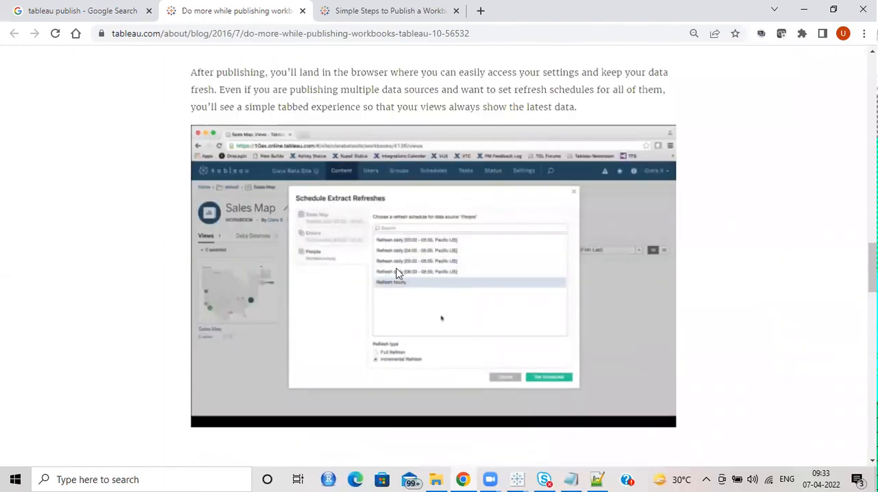
pyautogui.scroll(-9, 480, 351)
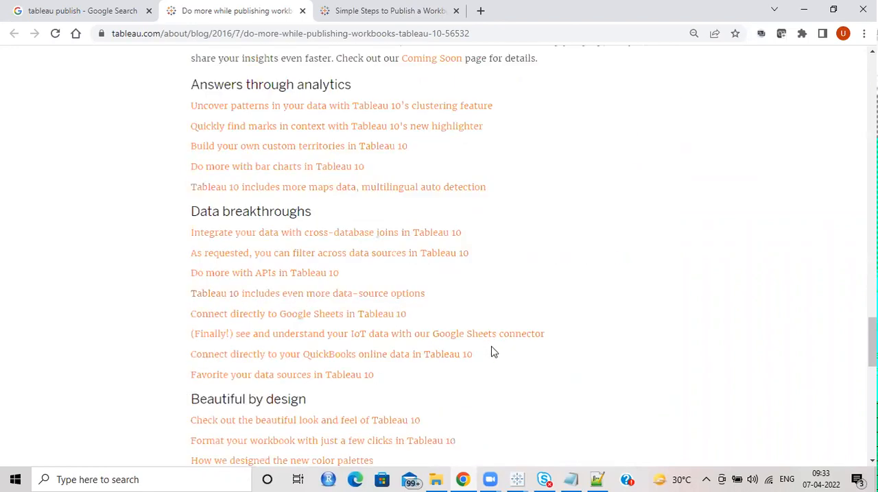
pyautogui.scroll(13, 492, 352)
pyautogui.hotkey('ctrl', 'w')
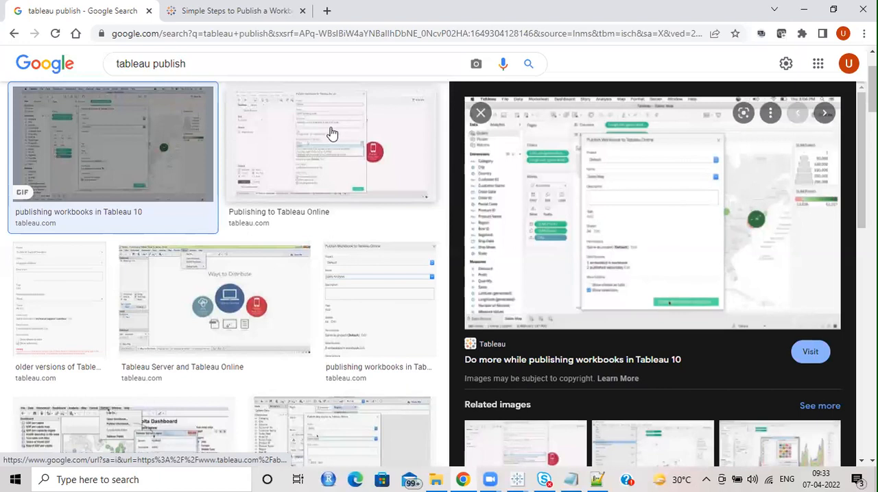
# Step: Open the "Publishing to Tableau Online" tutorial page from its picture in the image results and look over its registration form
pyautogui.click(379, 179)
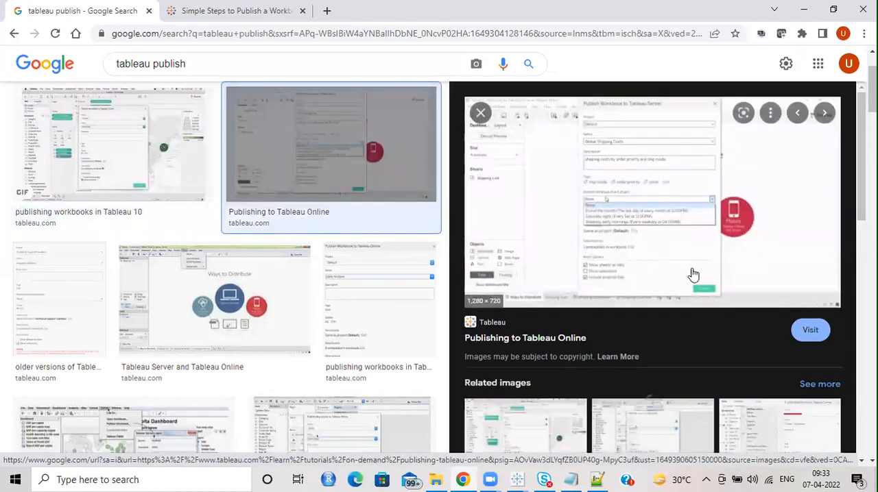
pyautogui.click(675, 224)
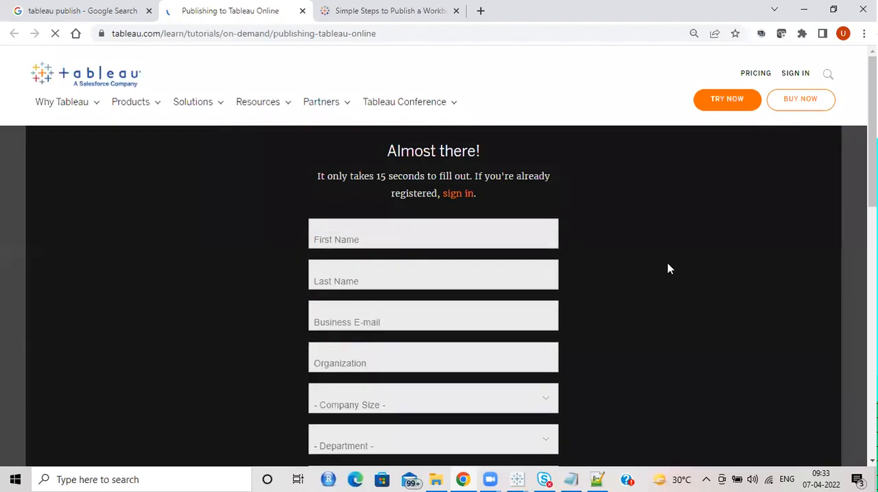
pyautogui.scroll(-7, 650, 251)
pyautogui.scroll(6, 649, 251)
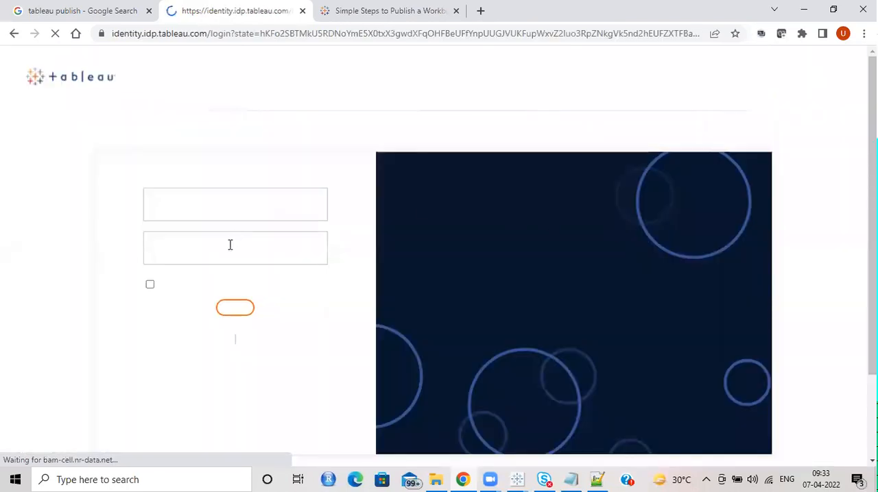
# Step: Sign in to the Tableau website with the account e-mail and password
pyautogui.click(237, 260)
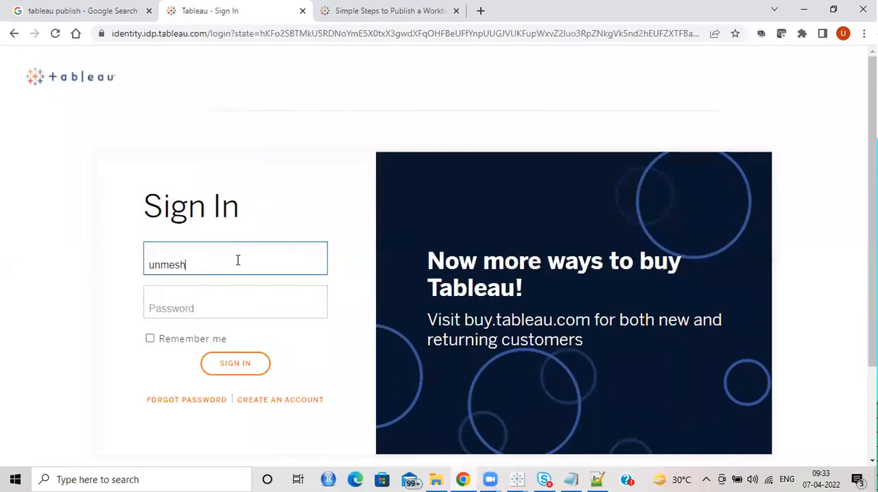
pyautogui.press('Tab')
pyautogui.write('••')
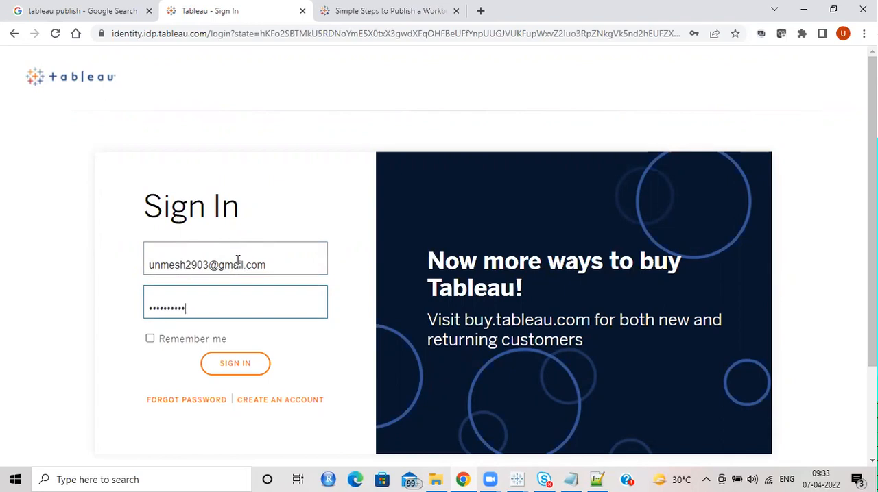
pyautogui.click(233, 361)
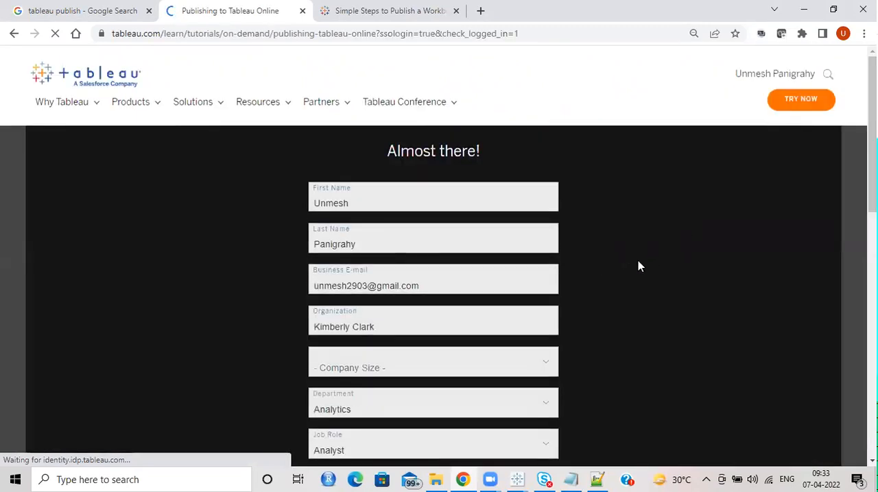
# Step: Review the prefilled registration form on the Publishing to Tableau Online page and close the page without submitting it
pyautogui.scroll(-2, 638, 266)
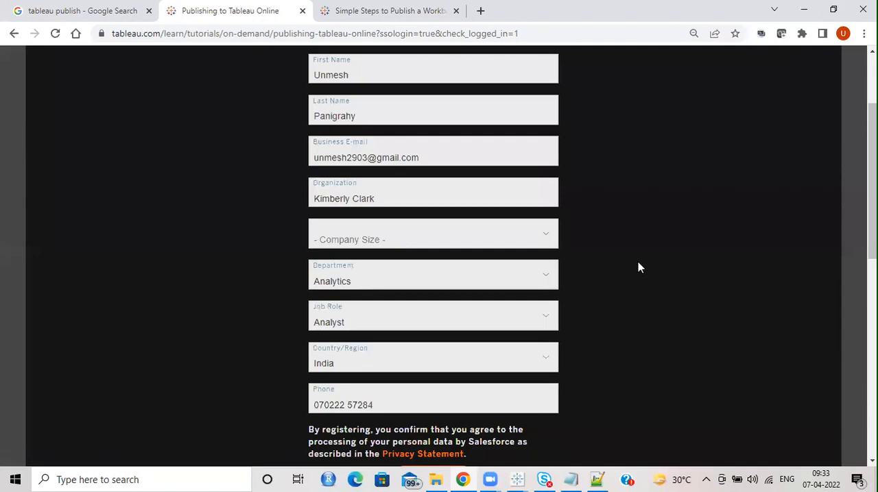
pyautogui.scroll(-1, 637, 266)
pyautogui.scroll(-2, 638, 267)
pyautogui.scroll(5, 638, 268)
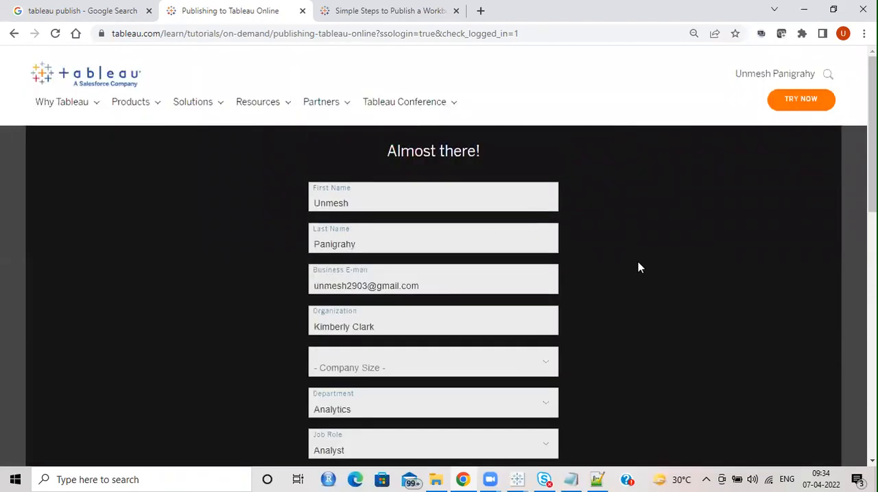
pyautogui.click(301, 10)
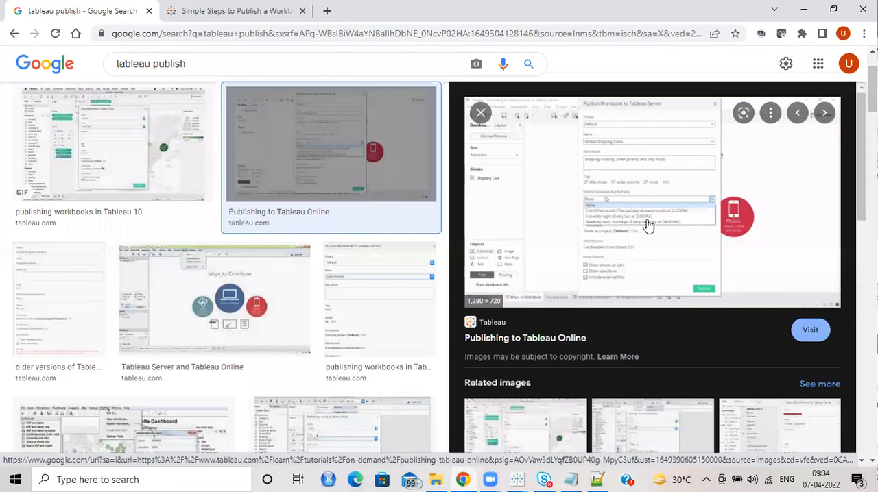
# Step: Enlarge the image results page to 175% to read the "Publishing to Tableau Online" picture
pyautogui.hotkey('ctrl', '+')
pyautogui.hotkey('ctrl', '+')
pyautogui.hotkey('ctrl', '-')
pyautogui.hotkey('ctrl', '-')
pyautogui.hotkey('ctrl', '-')
pyautogui.hotkey('ctrl', '+')
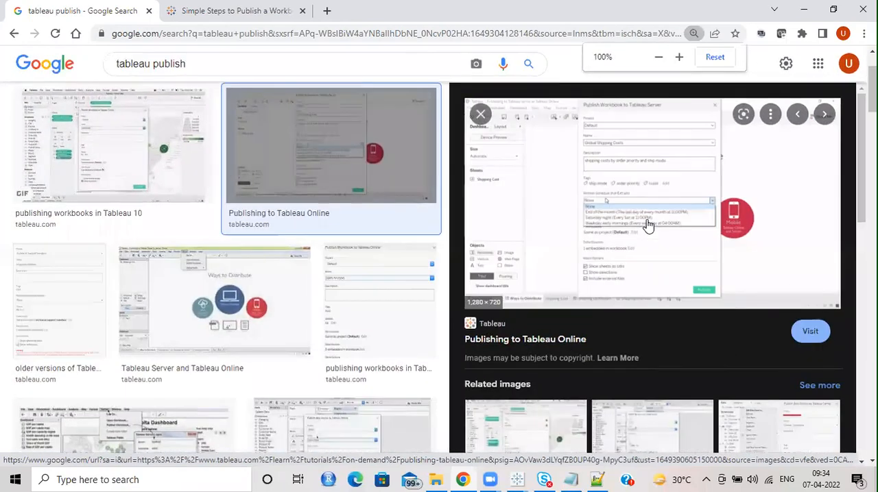
pyautogui.hotkey('ctrl', '+')
pyautogui.hotkey('ctrl', '+')
pyautogui.hotkey('ctrl', '+')
pyautogui.hotkey('ctrl', '+')
pyautogui.hotkey('ctrl', '+')
pyautogui.hotkey('ctrl', '+')
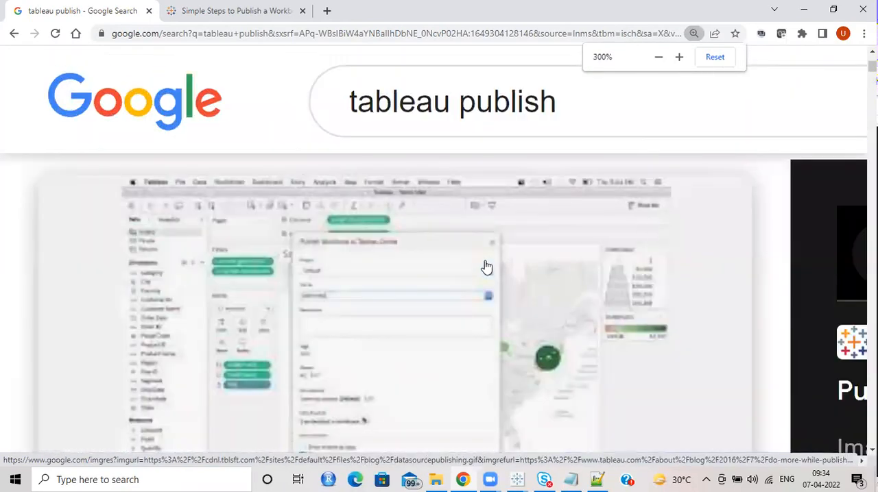
pyautogui.hotkey('ctrl', '-')
pyautogui.hotkey('ctrl', '-')
pyautogui.hotkey('ctrl', '-')
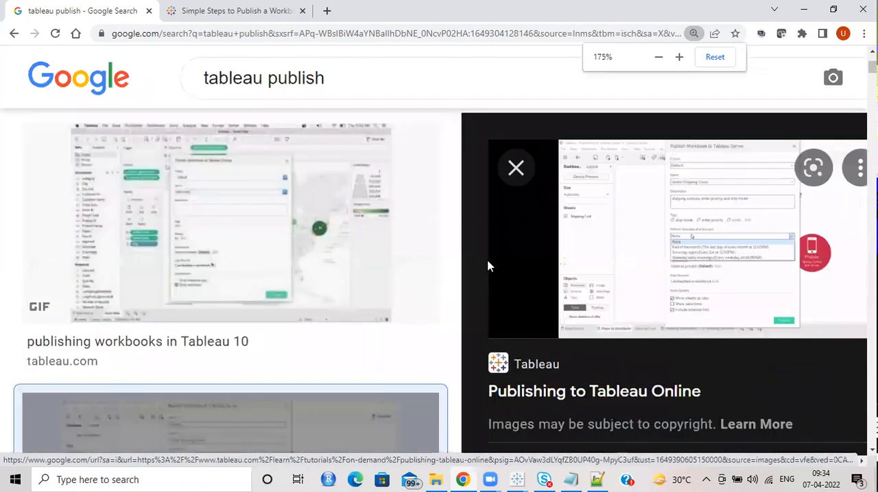
# Step: Dismiss the search-by-image box and search suggestions, and bring the whole Publish Workbook to Tableau Server picture into view
pyautogui.moveTo(602, 241); pyautogui.dragTo(509, 268)
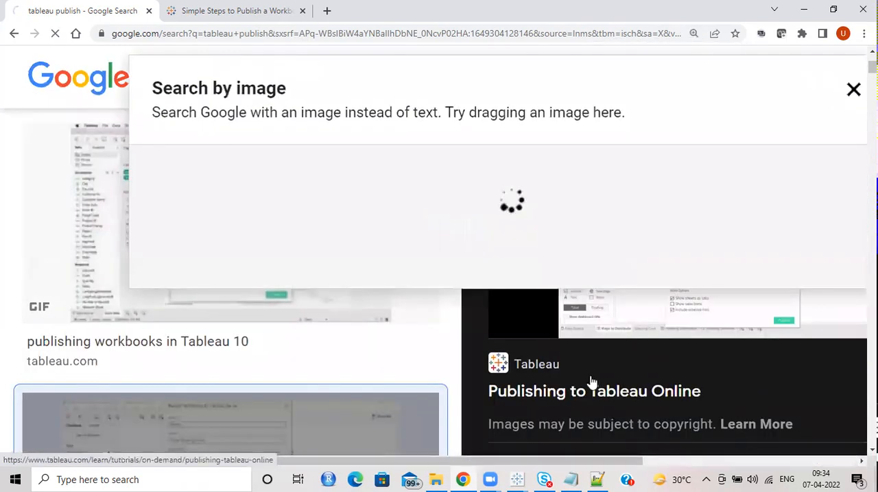
pyautogui.click(853, 89)
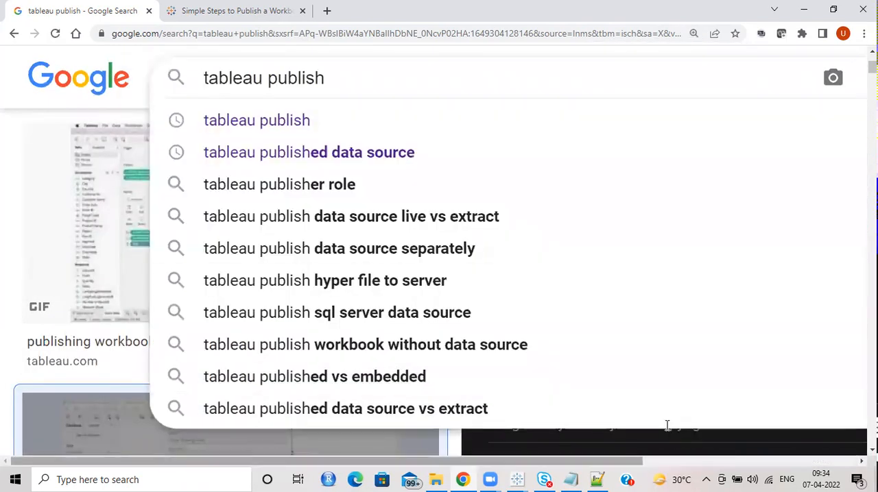
pyautogui.click(5, 188)
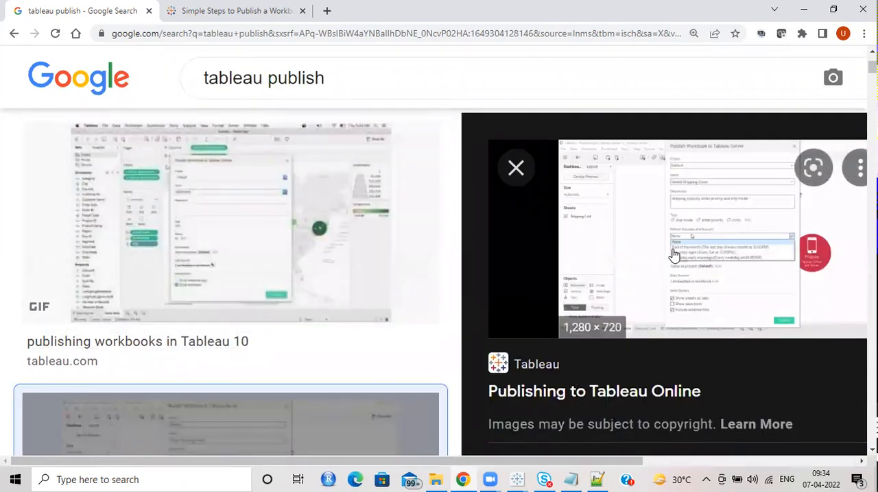
pyautogui.moveTo(619, 462); pyautogui.dragTo(793, 456)
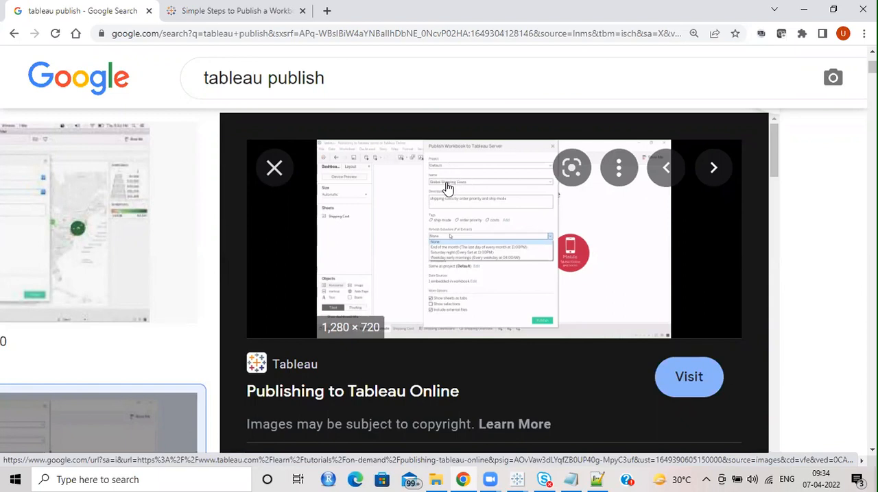
# Step: Switch to the Book2 workbook in Tableau, add a new dashboard, and return to the browser's publish dialog picture
pyautogui.click(517, 479)
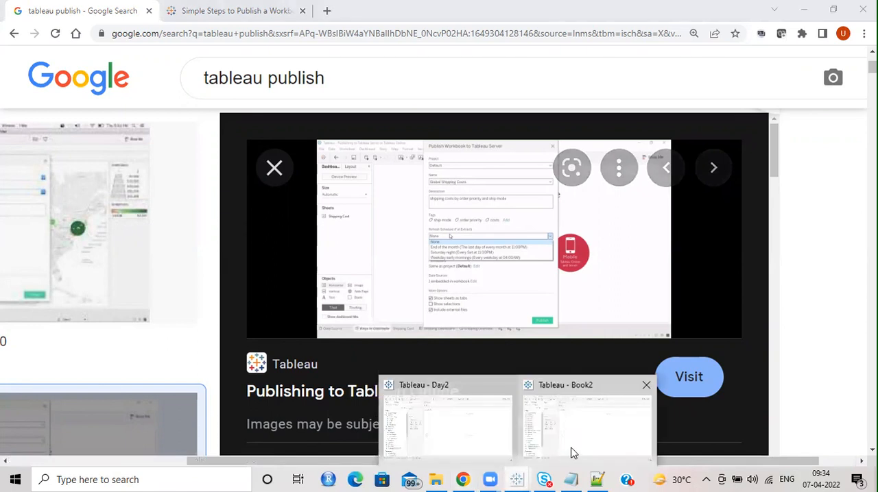
pyautogui.click(574, 453)
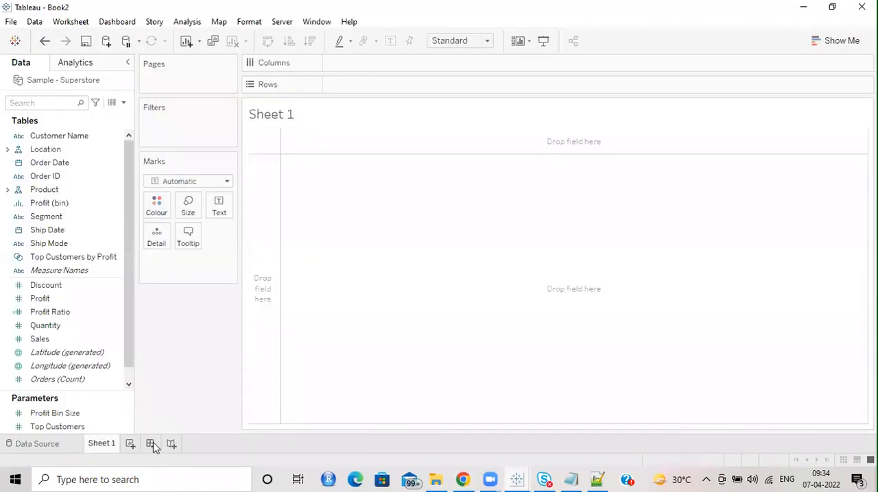
pyautogui.click(129, 444)
pyautogui.doubleClick(157, 444)
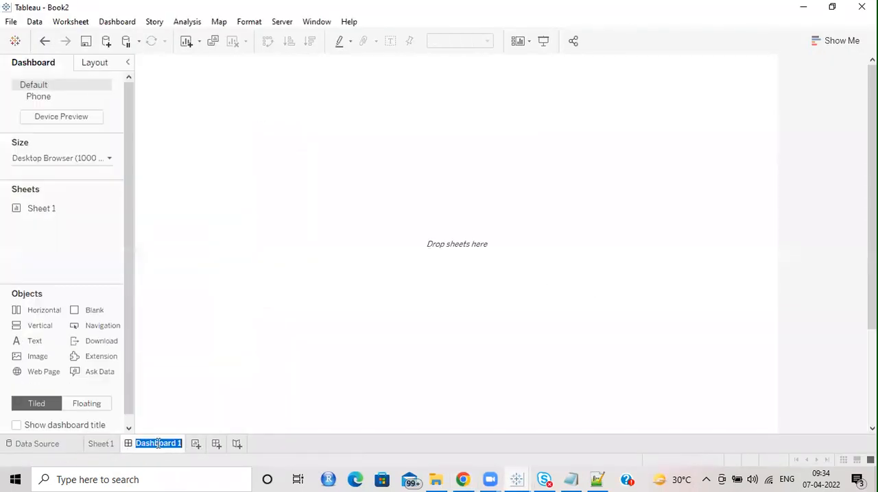
pyautogui.click(803, 8)
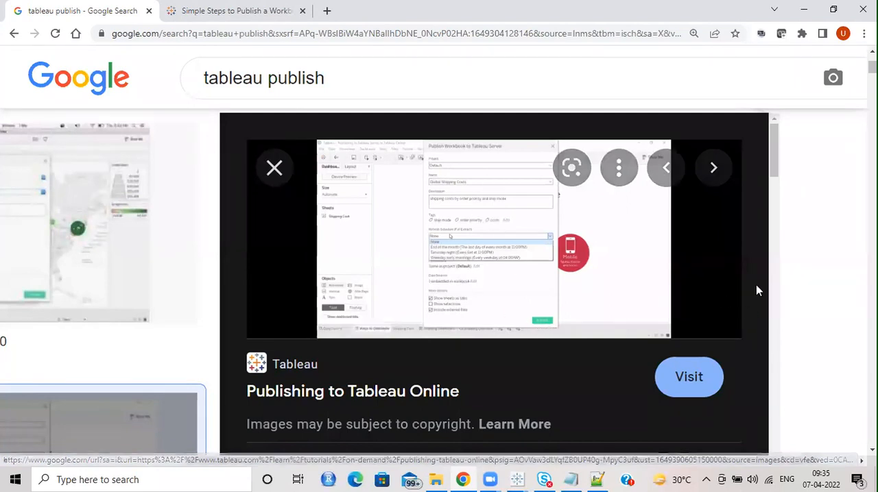
# Step: Show the system clock and April 2022 calendar, and close it again
pyautogui.click(831, 473)
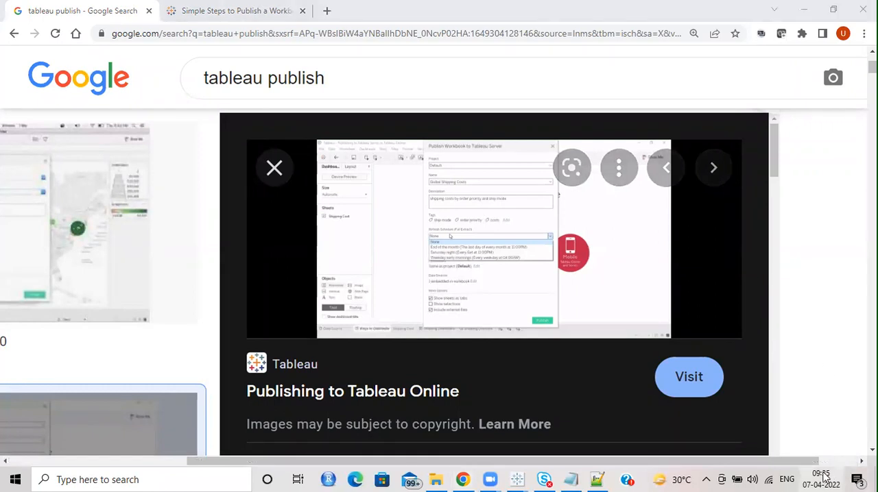
pyautogui.click(806, 478)
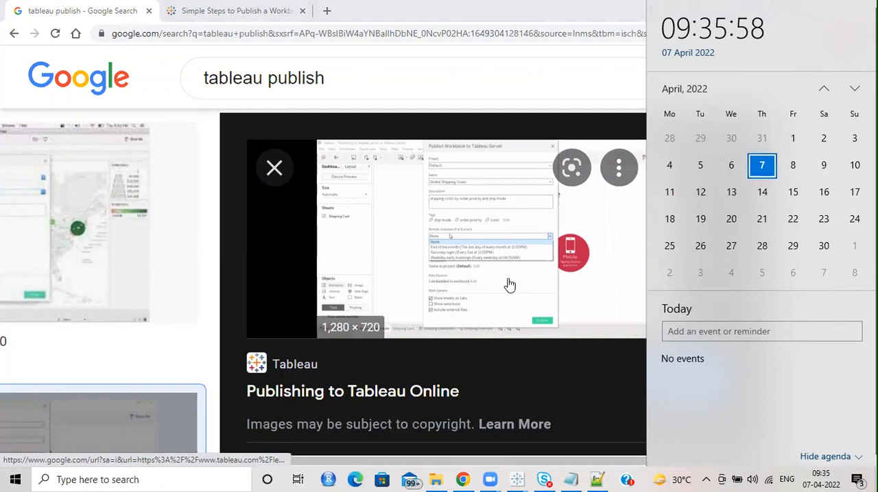
pyautogui.click(539, 79)
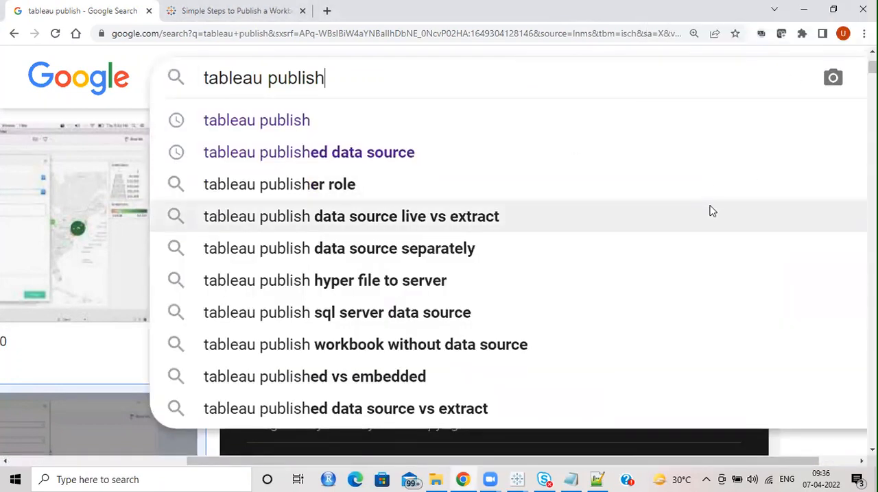
# Step: Restore the image results page to 100% zoom and close the search suggestions
pyautogui.keyDown('ctrl'); pyautogui.scroll(-5, 711, 211); pyautogui.keyUp('ctrl')
pyautogui.keyDown('ctrl'); pyautogui.scroll(1, 612, 236); pyautogui.keyUp('ctrl')
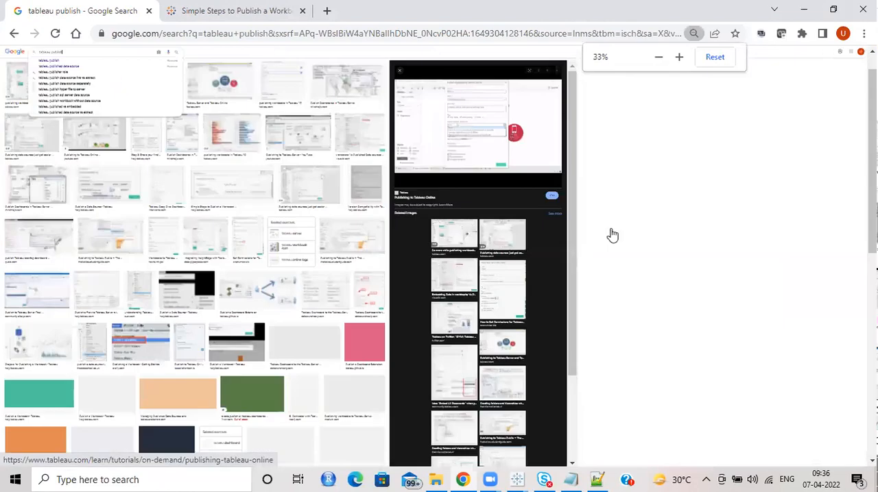
pyautogui.keyDown('ctrl'); pyautogui.scroll(2, 613, 235); pyautogui.keyUp('ctrl')
pyautogui.click(678, 58)
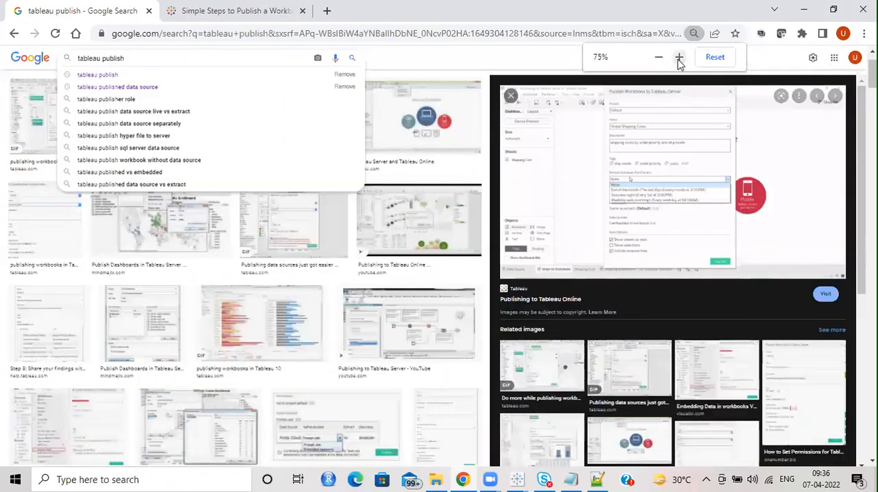
pyautogui.click(679, 59)
pyautogui.click(679, 59)
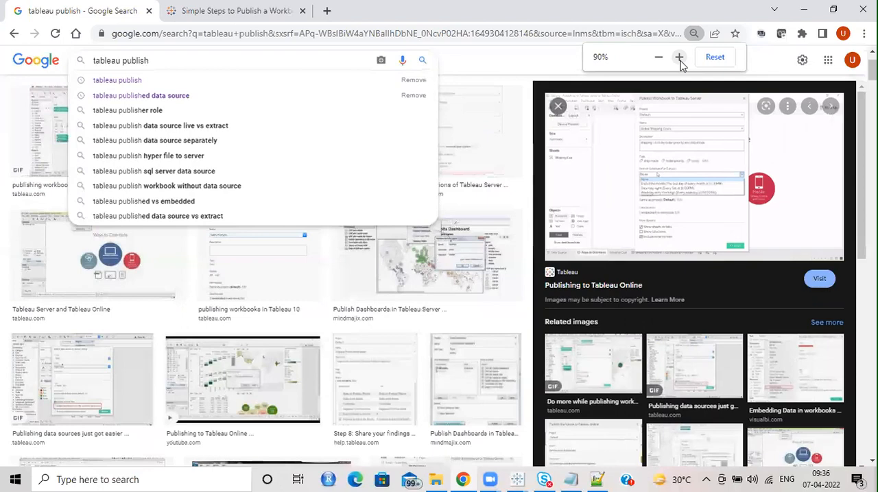
pyautogui.click(679, 58)
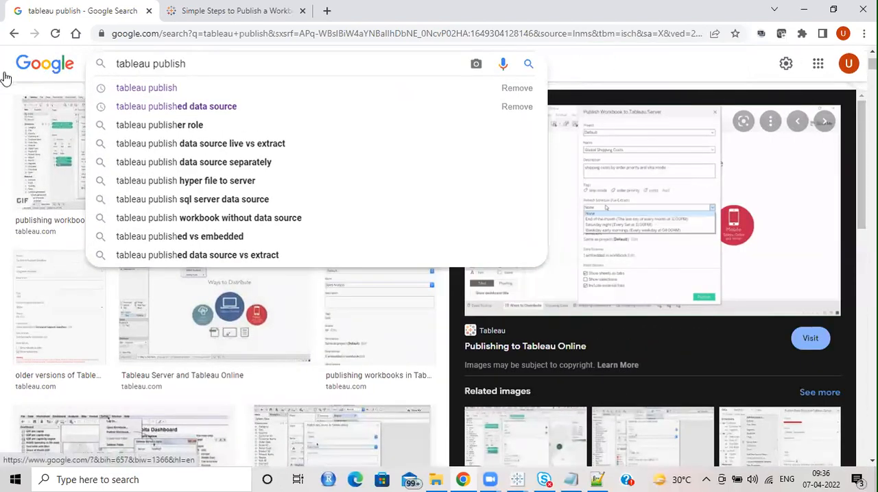
pyautogui.click(644, 69)
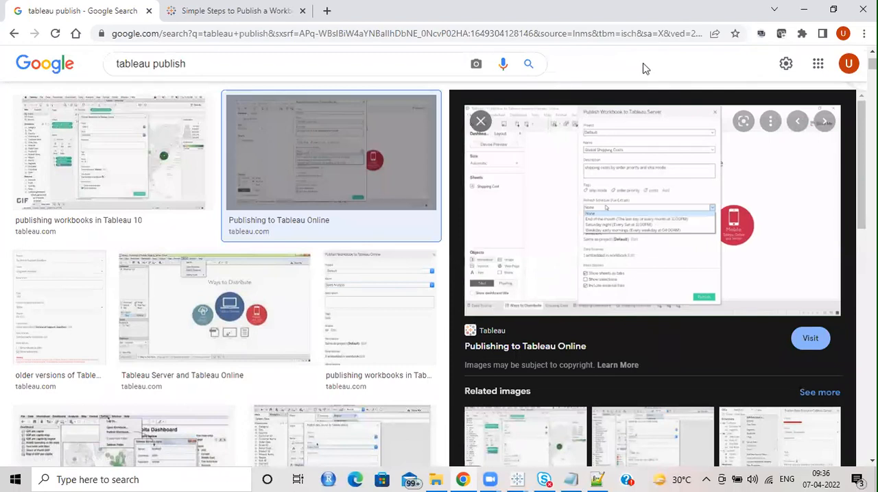
# Step: Revisit the start of the "Simple Steps to Publish a Workbook" article and switch back to the Book2 workbook in Tableau
pyautogui.click(200, 8)
pyautogui.scroll(5, 448, 306)
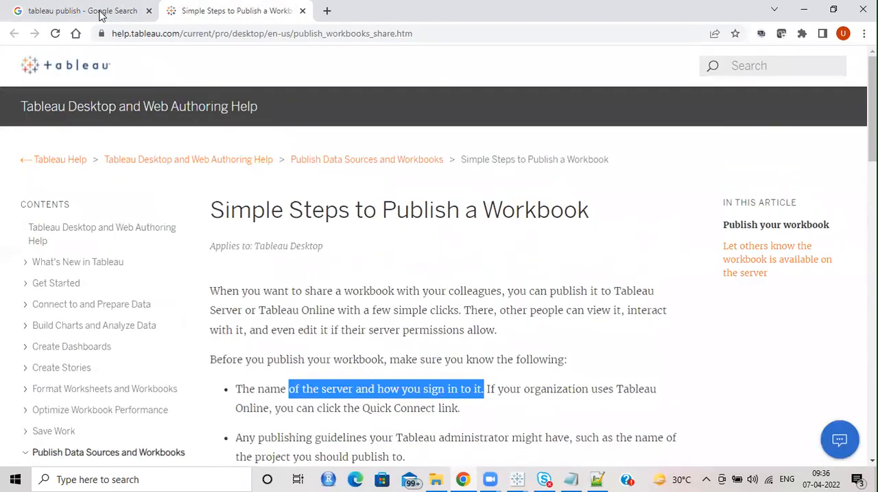
pyautogui.click(82, 11)
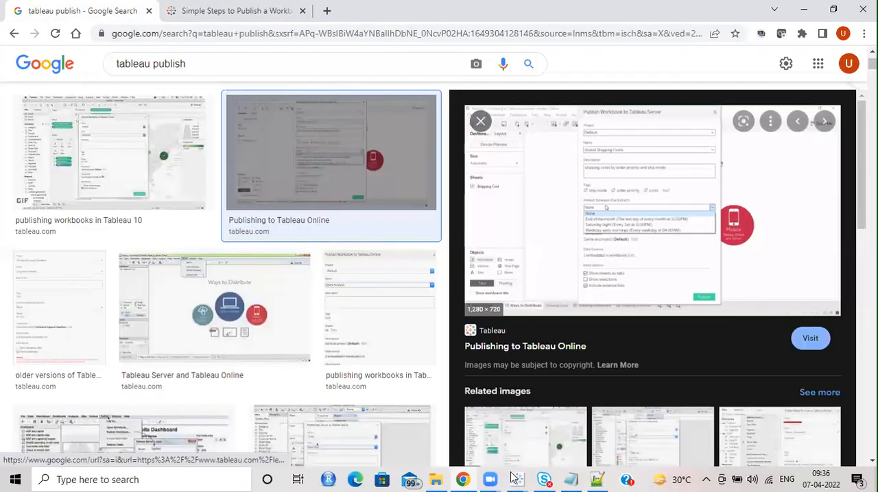
pyautogui.moveTo(517, 480)
pyautogui.click(568, 432)
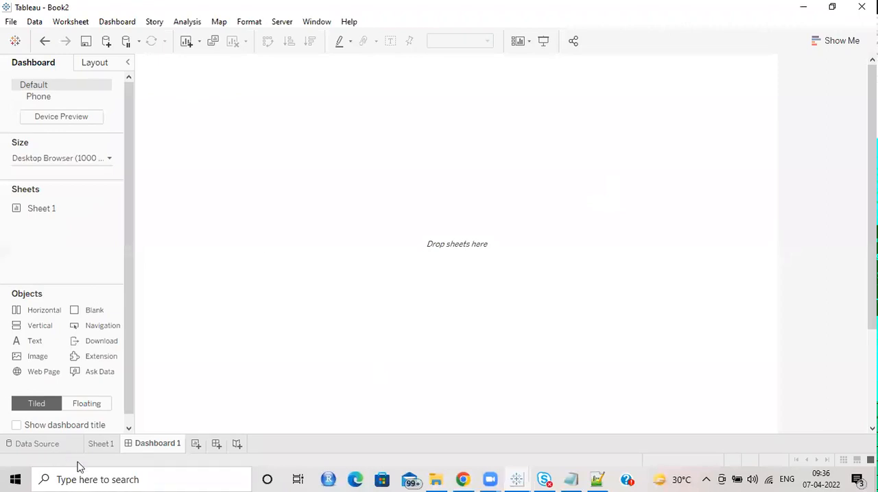
# Step: Show the Sample - Superstore data source page of Book2, and start Excel 2013 with a blank workbook
pyautogui.click(97, 446)
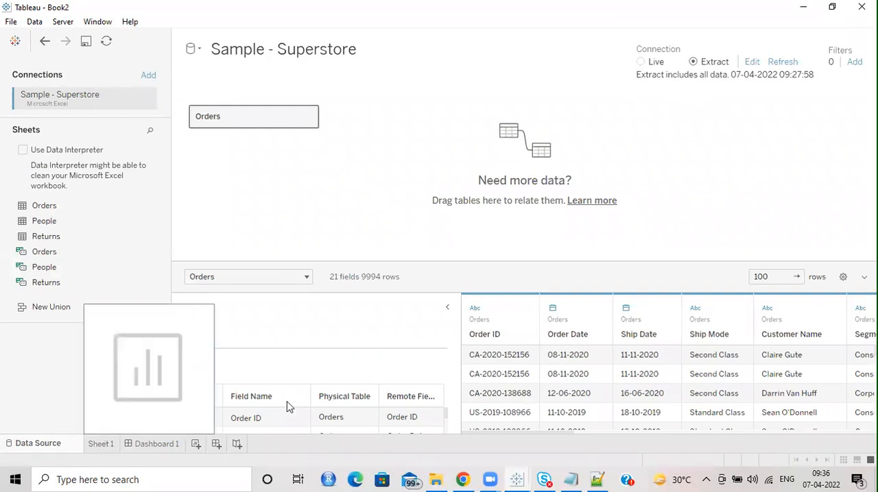
pyautogui.click(15, 480)
pyautogui.scroll(-10, 131, 302)
pyautogui.scroll(-8, 134, 317)
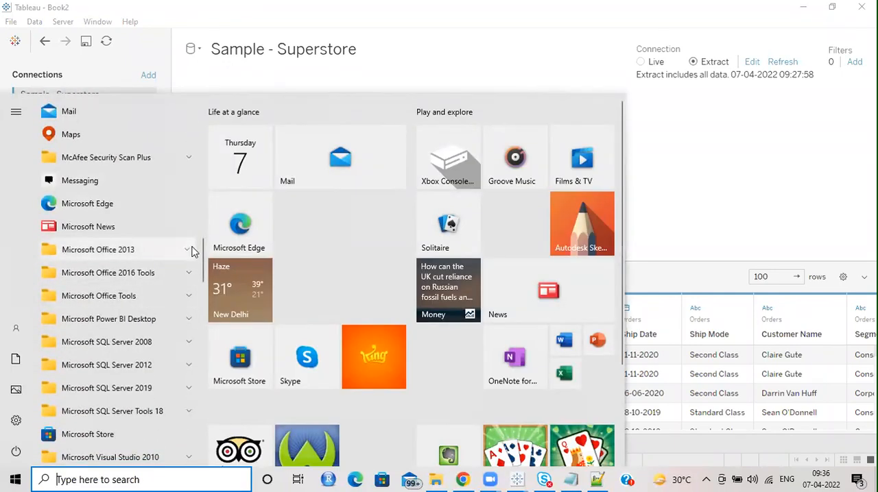
pyautogui.click(189, 250)
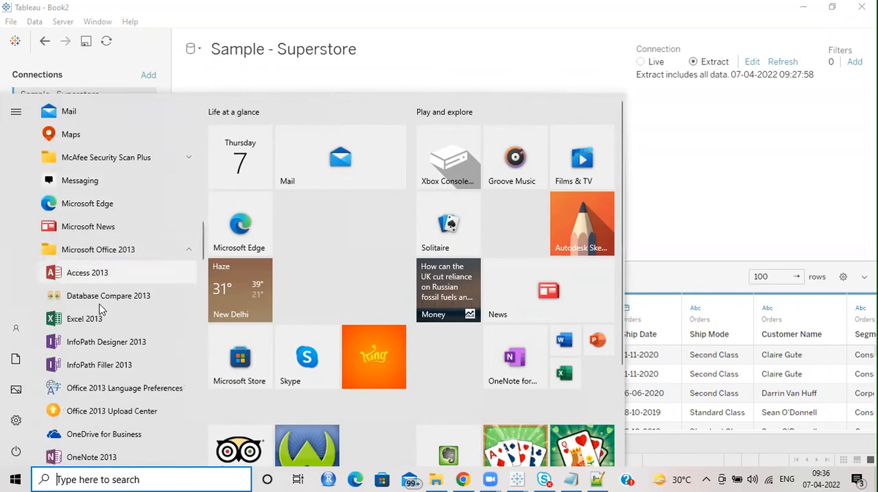
pyautogui.click(652, 159)
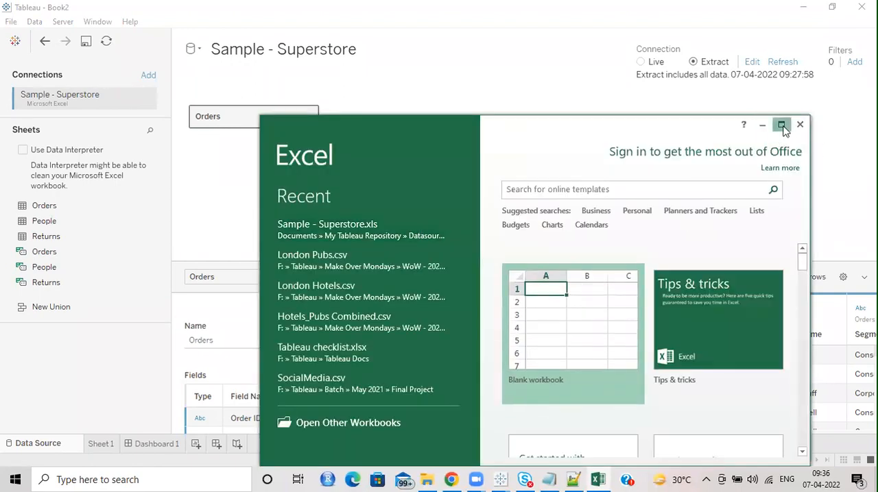
pyautogui.click(780, 125)
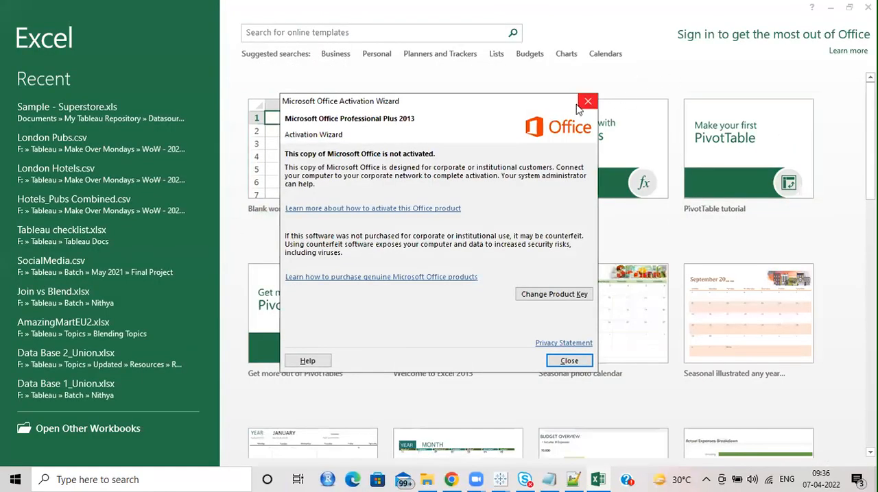
pyautogui.click(587, 103)
pyautogui.click(362, 147)
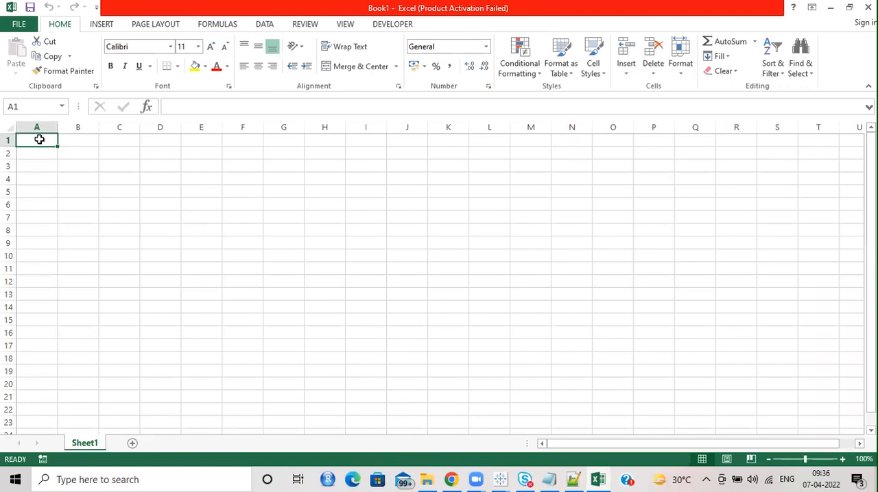
# Step: Enter the column headers ProdID in A1 and Sales in B1 of the blank workbook
pyautogui.write('ProdID')
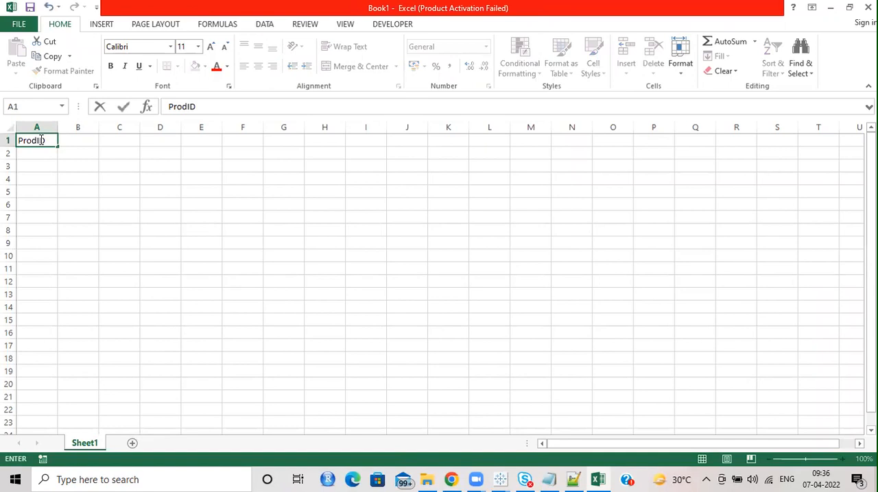
pyautogui.press('Tab')
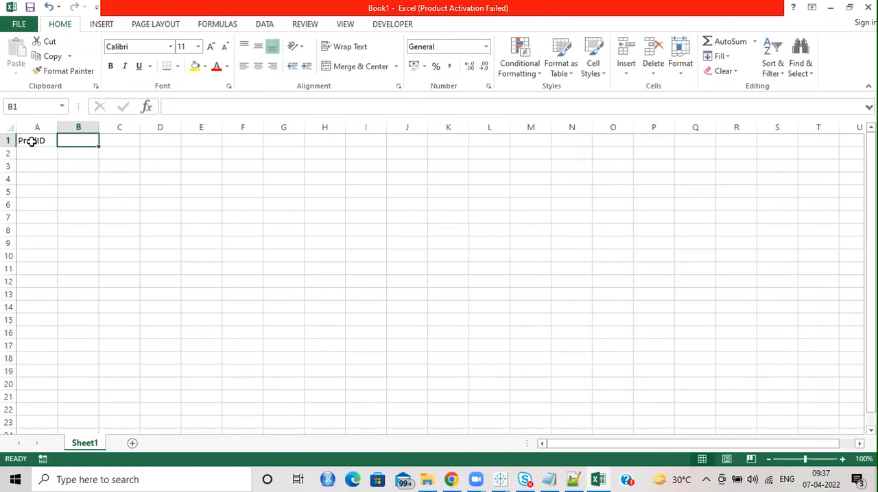
pyautogui.write('Sales')
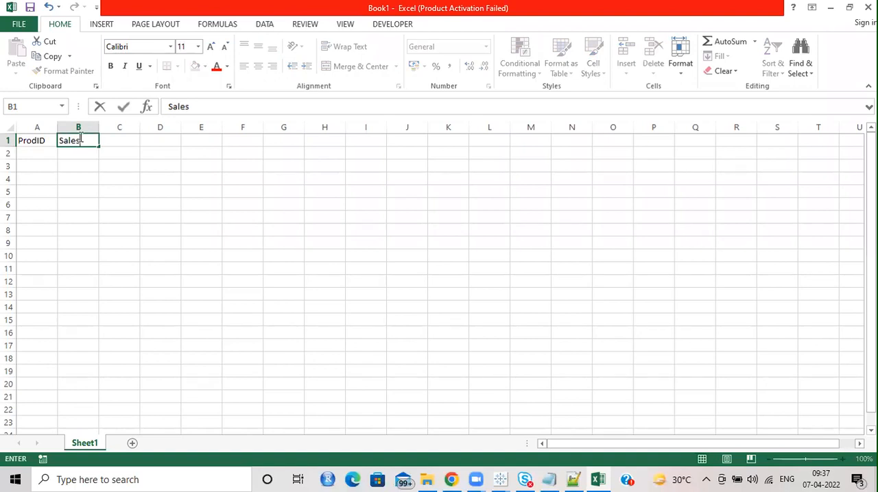
pyautogui.press('Return')
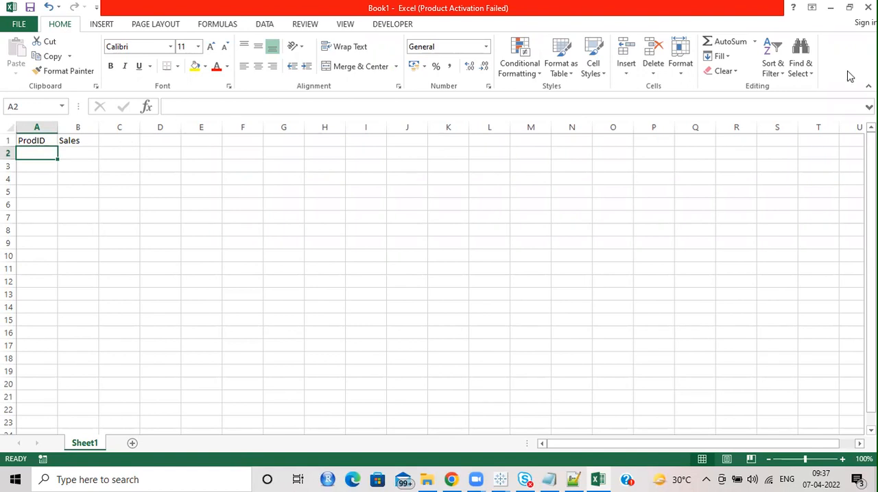
# Step: Switch to File Explorer and open Incremental.xlsx from the earlier student's folder inside F:\Tableau\Batch
pyautogui.click(427, 480)
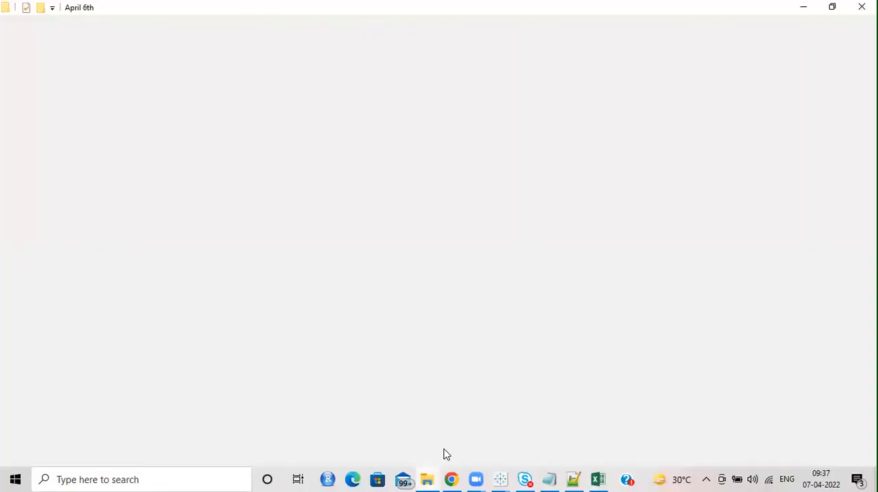
pyautogui.click(251, 103)
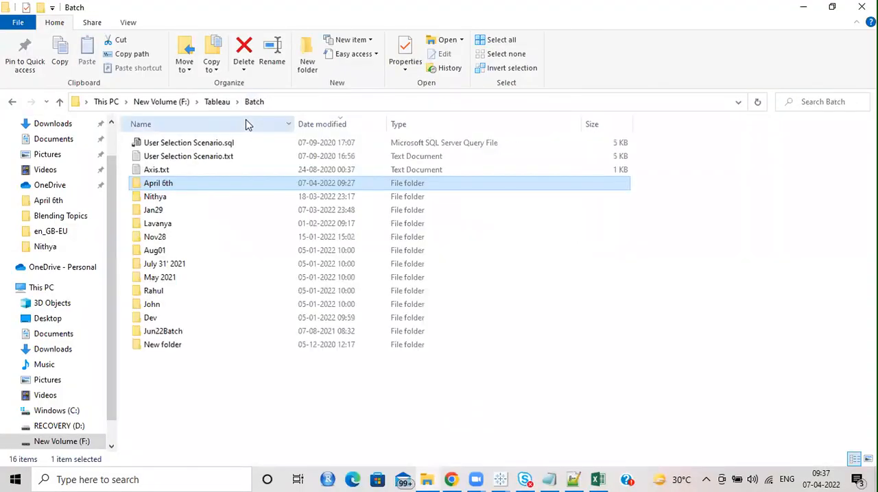
pyautogui.doubleClick(155, 197)
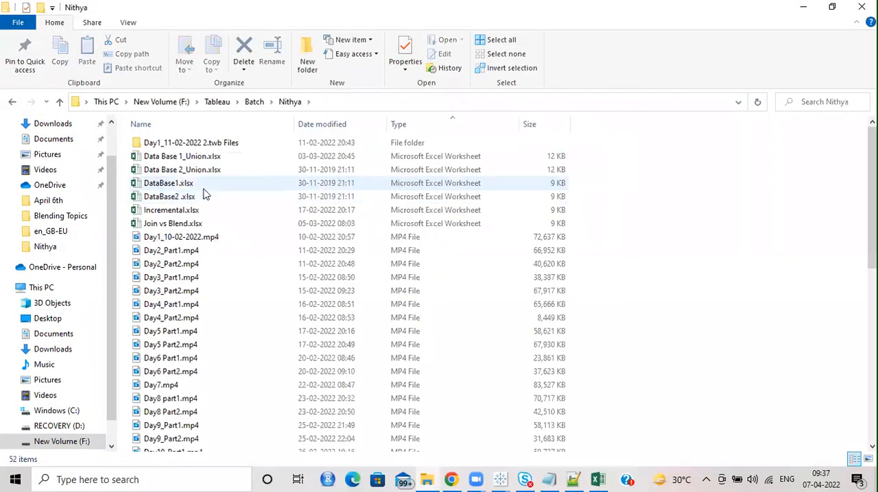
pyautogui.click(184, 212)
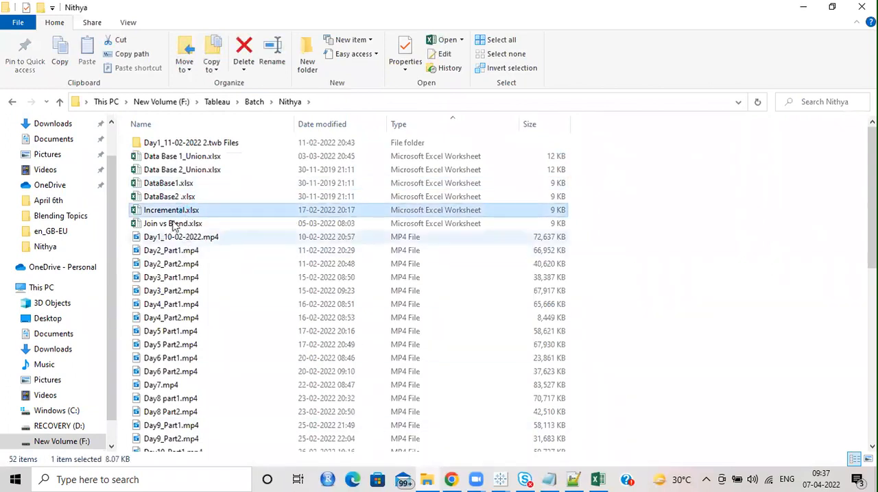
pyautogui.moveTo(168, 212); pyautogui.dragTo(437, 346)
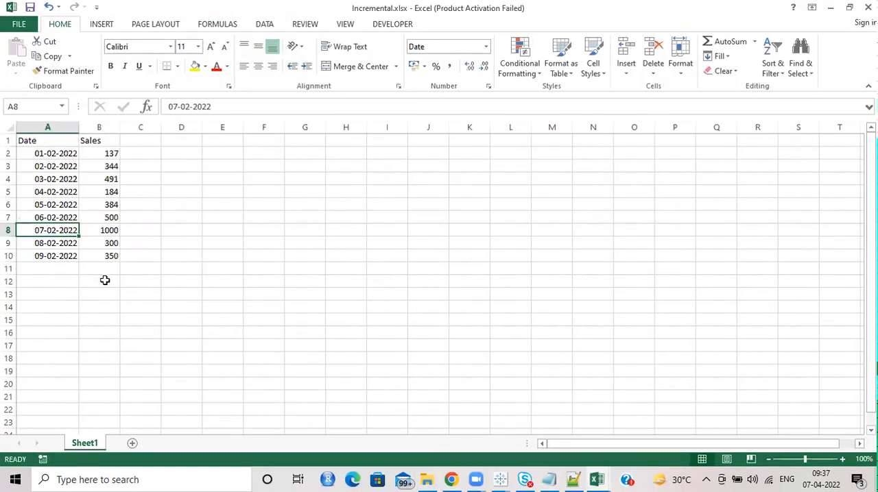
# Step: Examine the Date and Sales columns of Incremental.xlsx, rows 2 to 10, and close the file
pyautogui.click(105, 280)
pyautogui.click(38, 138)
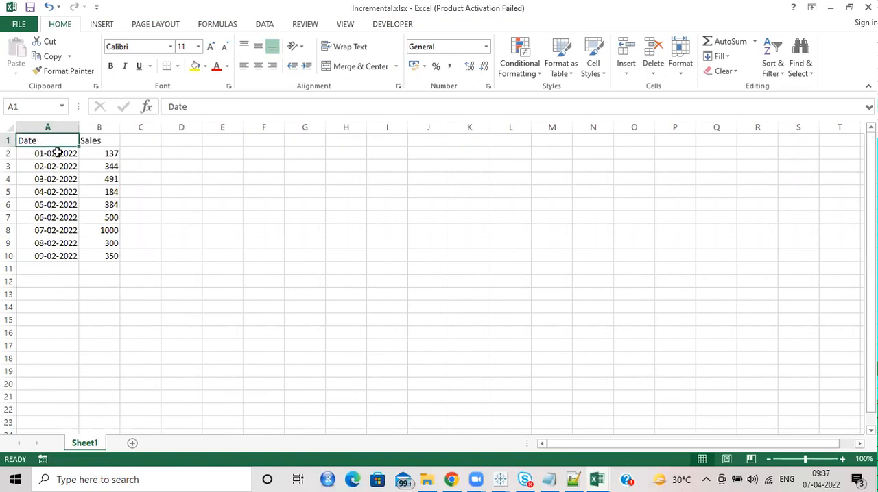
pyautogui.click(104, 140)
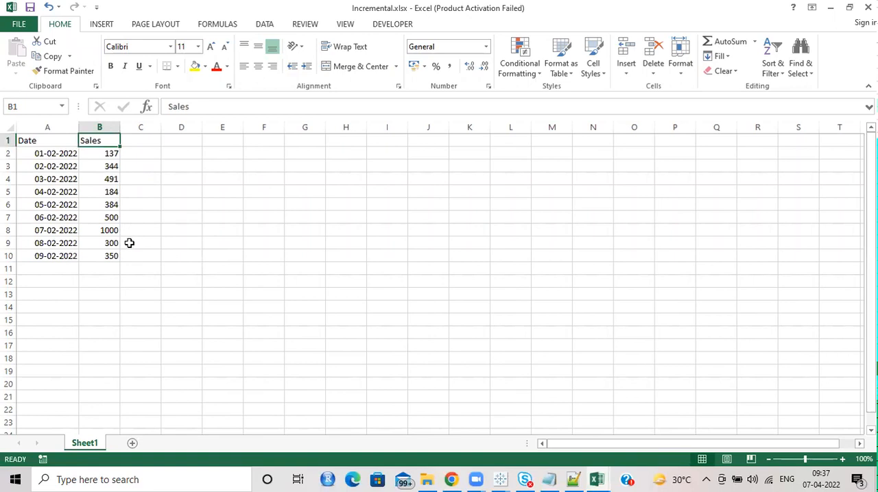
pyautogui.click(178, 228)
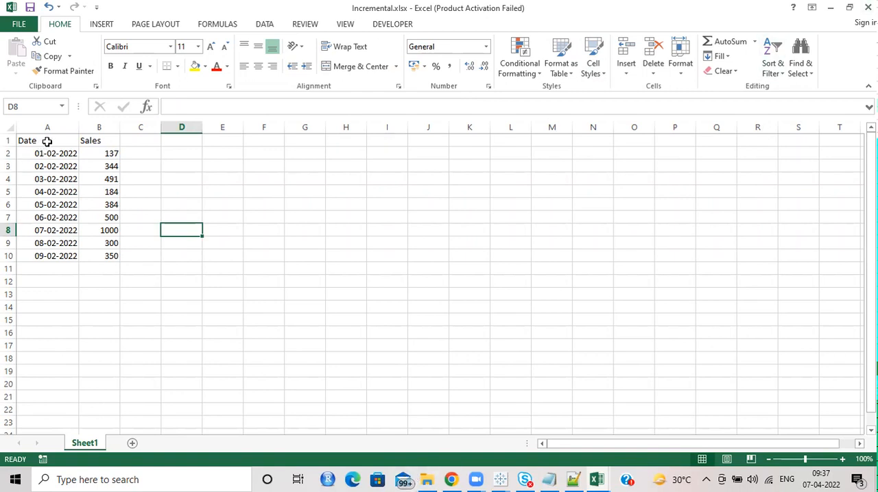
pyautogui.moveTo(53, 153); pyautogui.dragTo(48, 253)
pyautogui.moveTo(110, 154); pyautogui.dragTo(106, 255)
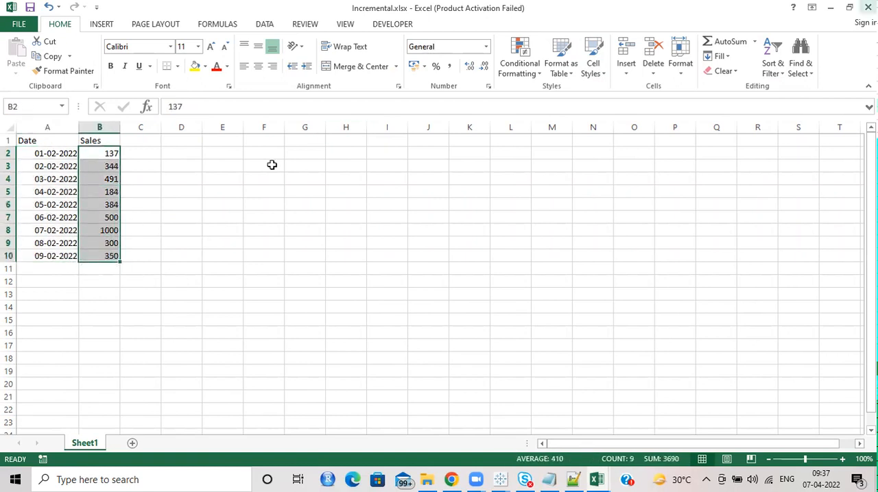
pyautogui.click(868, 7)
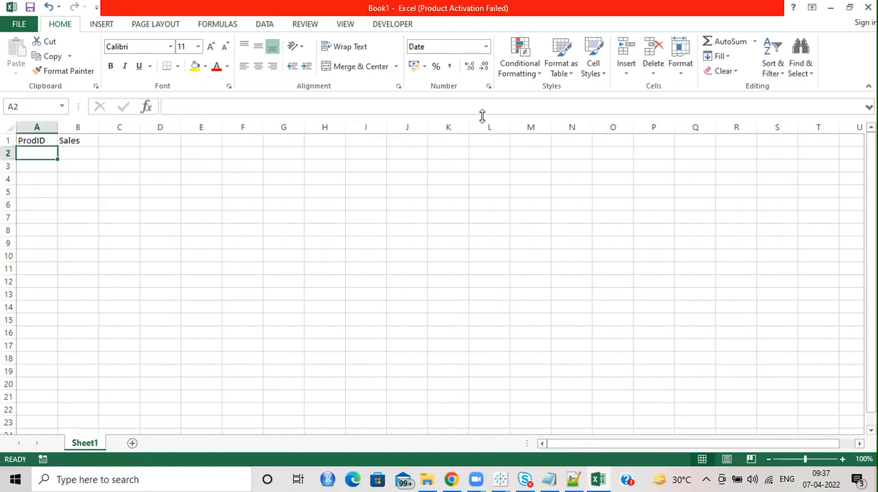
# Step: Try to copy Incremental.xlsx over to the April 6th folder, and close the Book1 workbook in Excel without saving
pyautogui.click(431, 479)
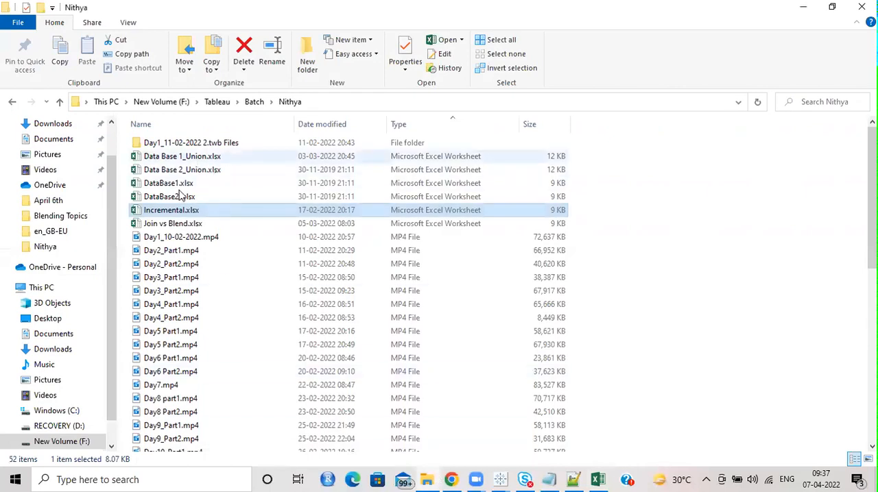
pyautogui.scroll(-5, 214, 257)
pyautogui.click(254, 103)
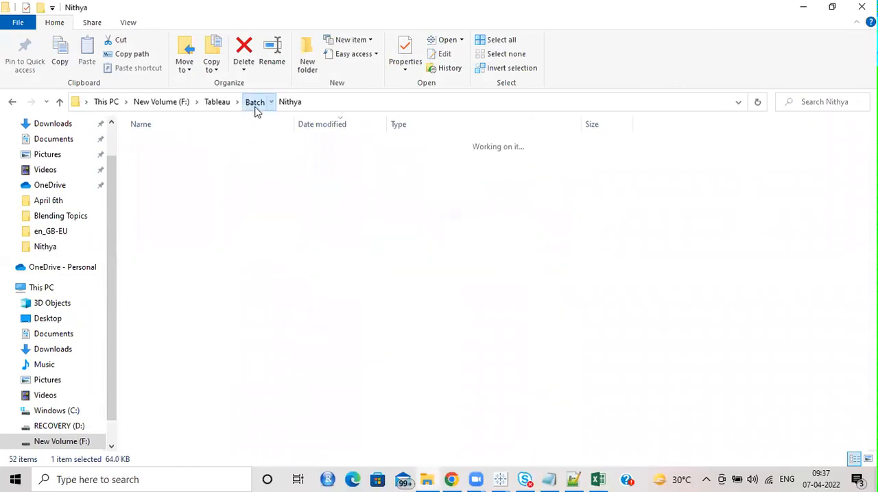
pyautogui.doubleClick(165, 197)
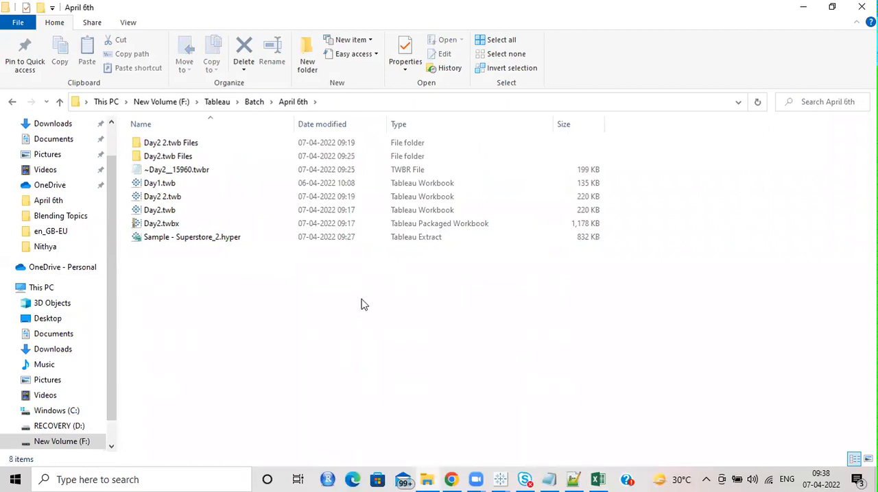
pyautogui.hotkey('alt', 'Tab')
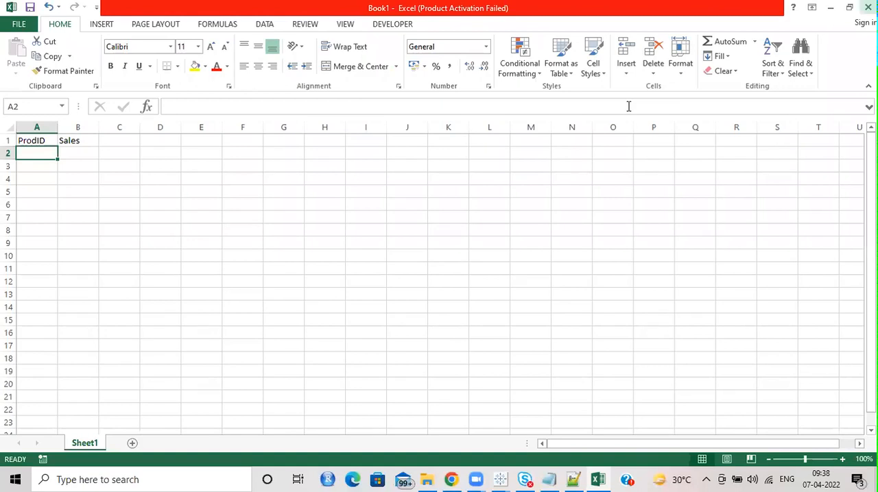
pyautogui.hotkey('alt', 'F4')
pyautogui.click(437, 256)
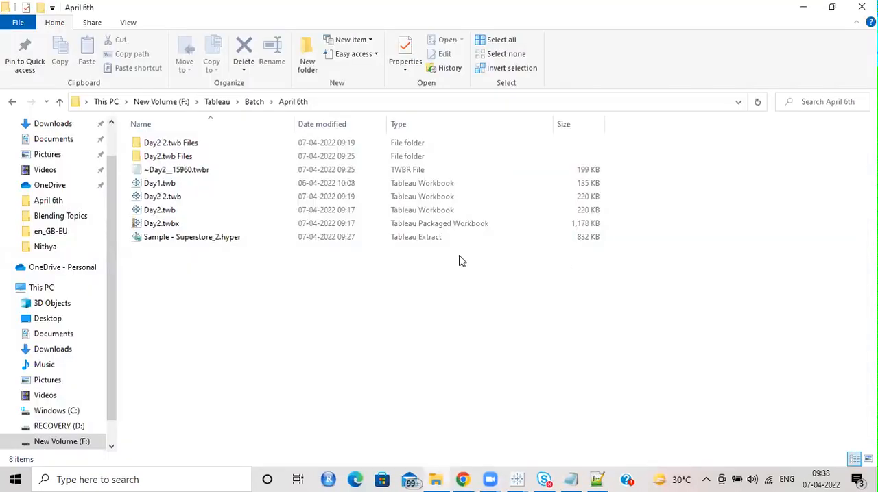
# Step: Copy Incremental.xlsx from the earlier student's batch folder into the F:\Tableau\Batch\April 6th folder
pyautogui.click(254, 103)
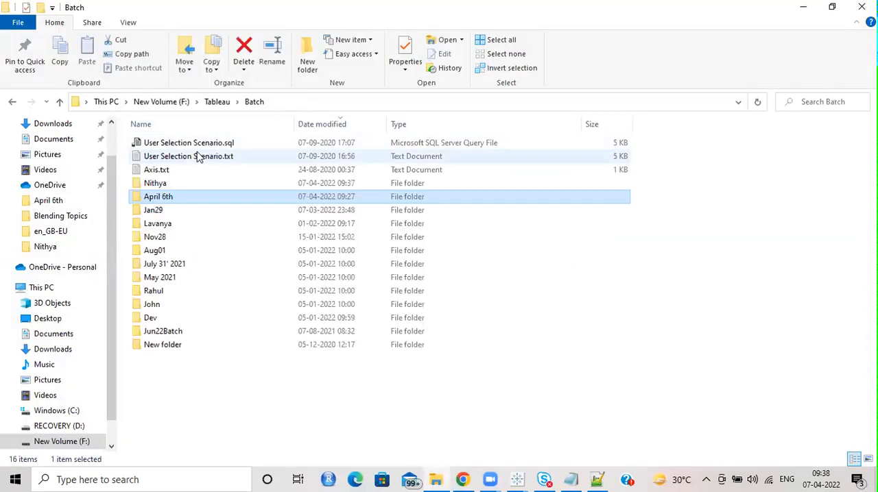
pyautogui.doubleClick(171, 184)
pyautogui.doubleClick(193, 211)
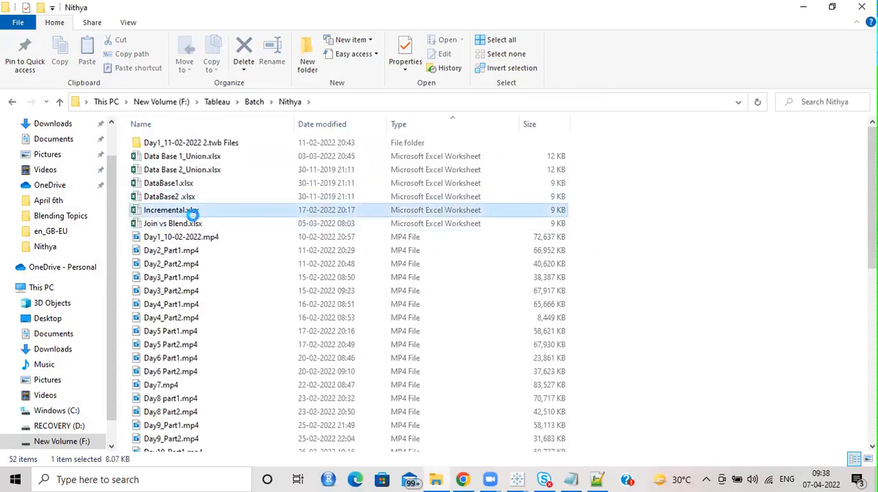
pyautogui.press('c')
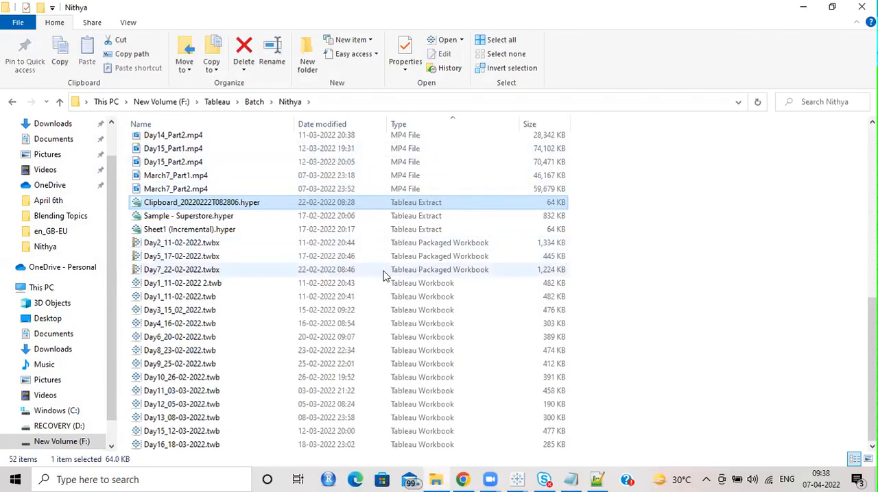
pyautogui.scroll(9, 388, 277)
pyautogui.click(172, 209)
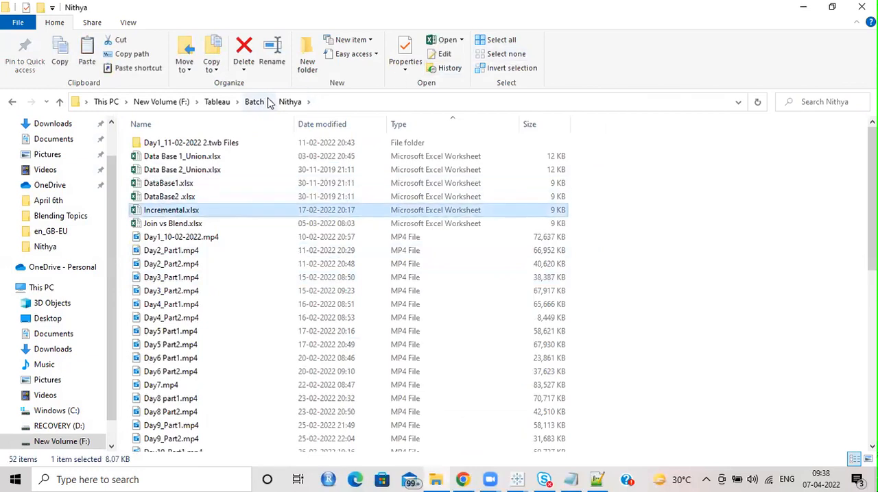
pyautogui.click(264, 102)
pyautogui.doubleClick(172, 198)
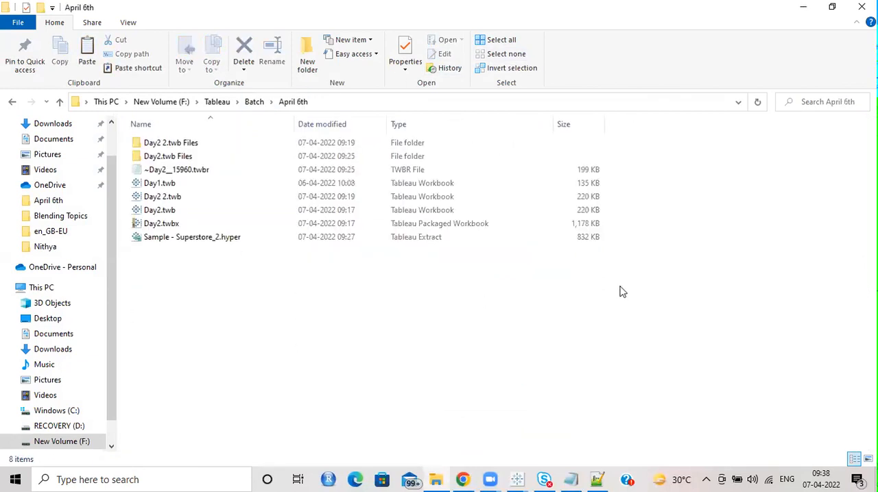
pyautogui.hotkey('ctrl', 'v')
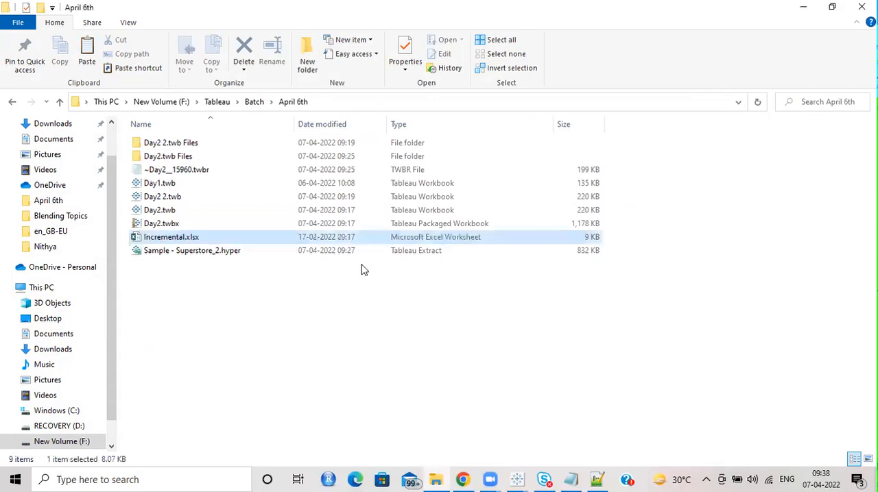
# Step: Select the April 6th folder's full path, switch back to Book2 in Tableau, and open the start page with its data connection choices
pyautogui.click(355, 104)
pyautogui.hotkey('ctrl', 'c')
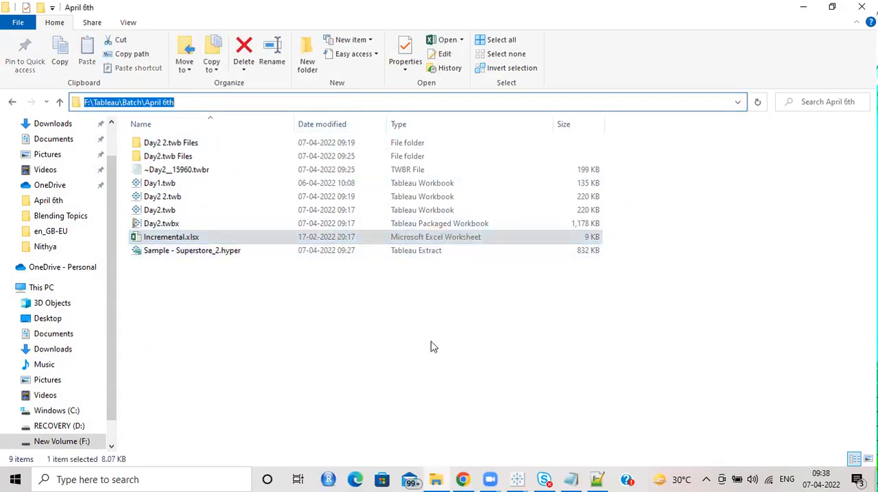
pyautogui.click(517, 479)
pyautogui.click(580, 437)
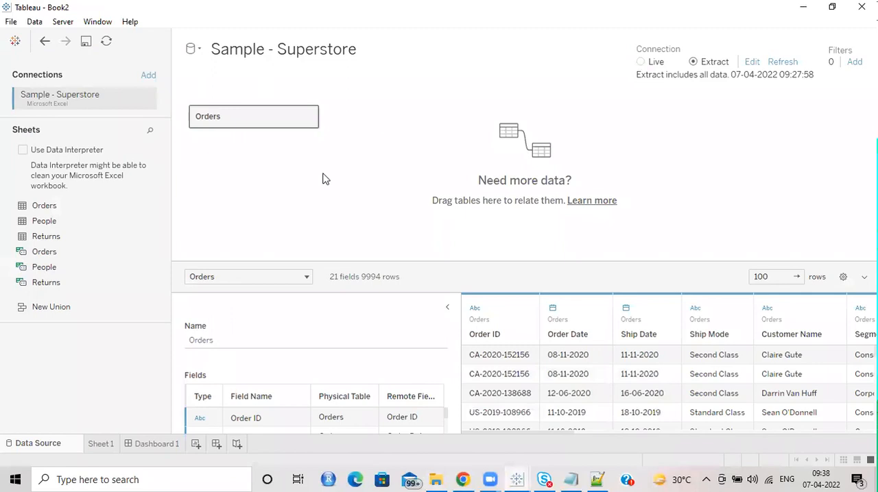
pyautogui.click(102, 445)
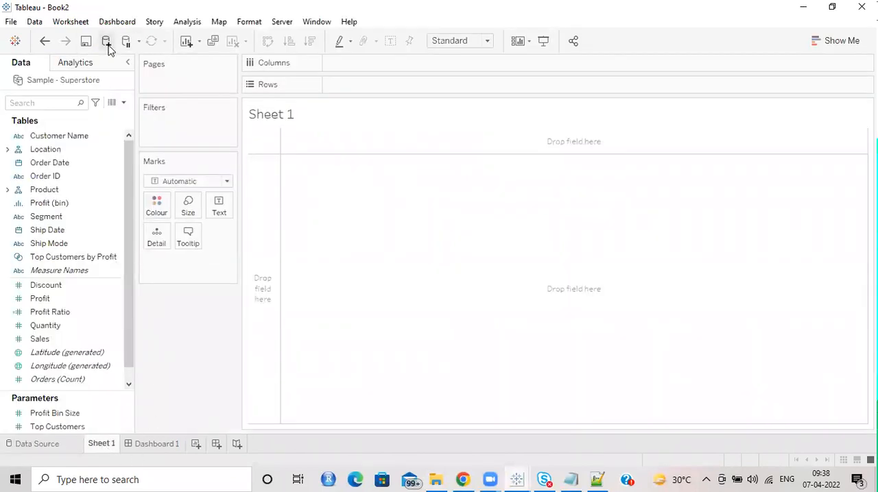
pyautogui.click(15, 42)
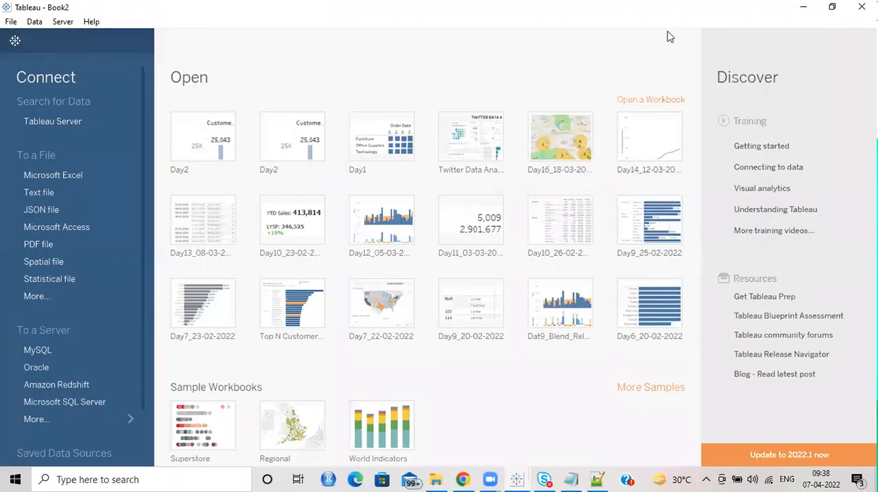
# Step: Connect Book2 to the Excel file Incremental.xlsx in the F:\Tableau\Batch\April 6th folder as an additional data source
pyautogui.click(15, 41)
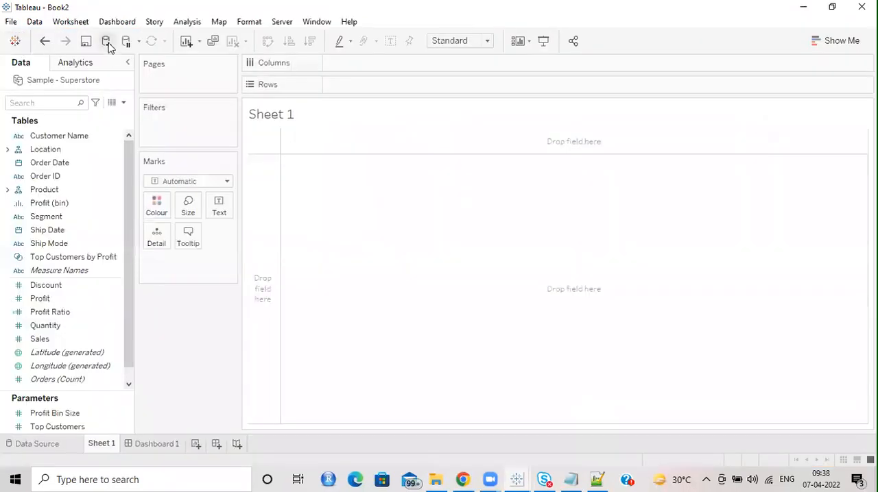
pyautogui.click(107, 42)
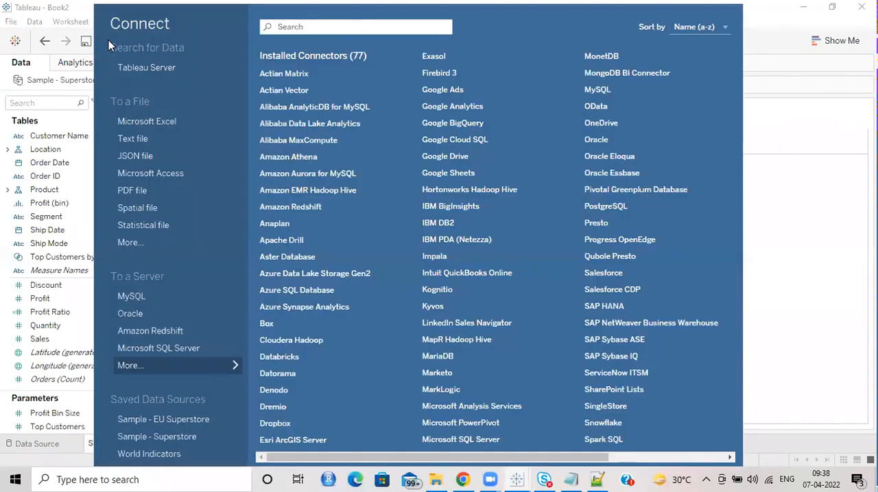
pyautogui.click(151, 121)
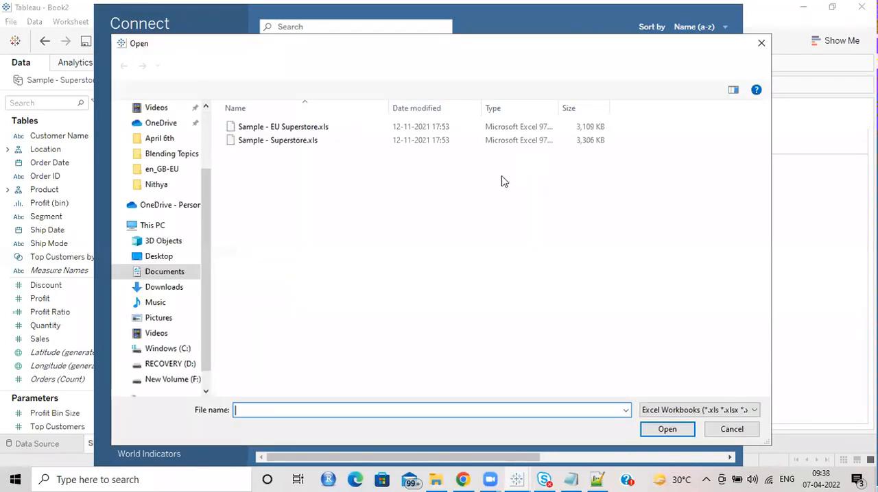
pyautogui.click(548, 65)
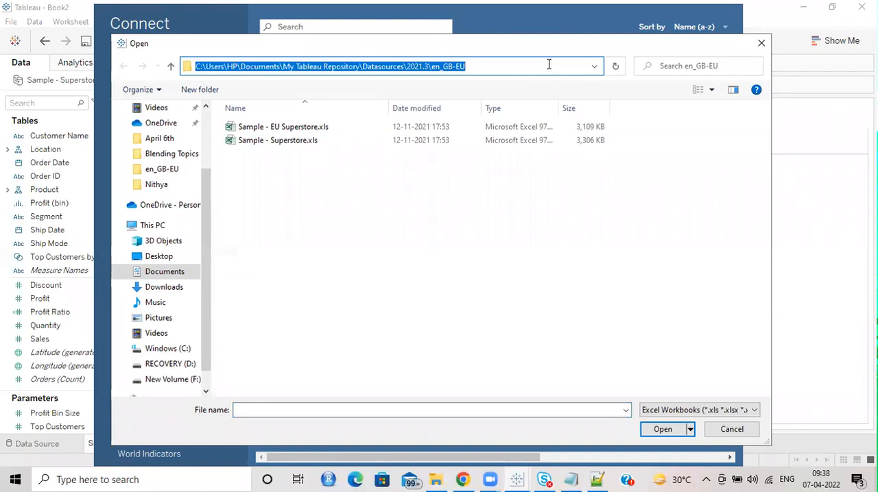
pyautogui.hotkey('ctrl', 'v')
pyautogui.press('Return')
pyautogui.click(274, 154)
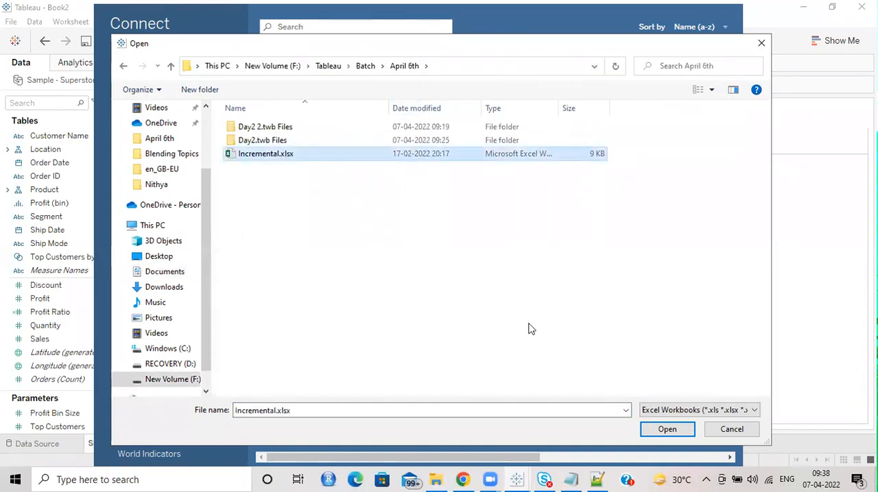
pyautogui.click(669, 429)
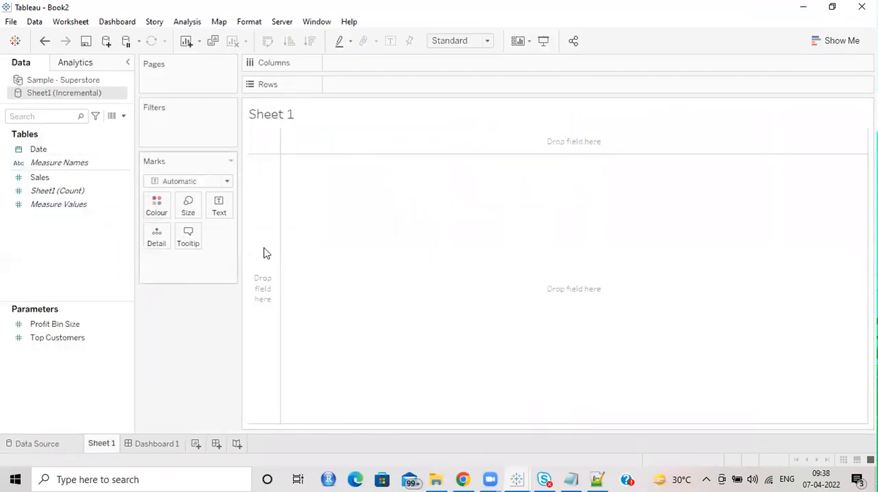
# Step: Build a text table on Sheet 1 with Date in the rows as a discrete exact date and the sum of Sales as text
pyautogui.moveTo(75, 149); pyautogui.dragTo(391, 89)
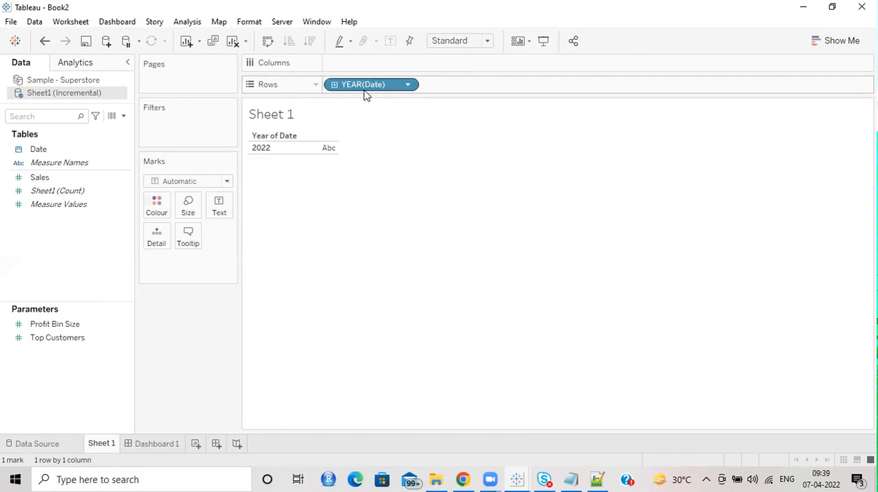
pyautogui.moveTo(51, 180); pyautogui.dragTo(211, 207)
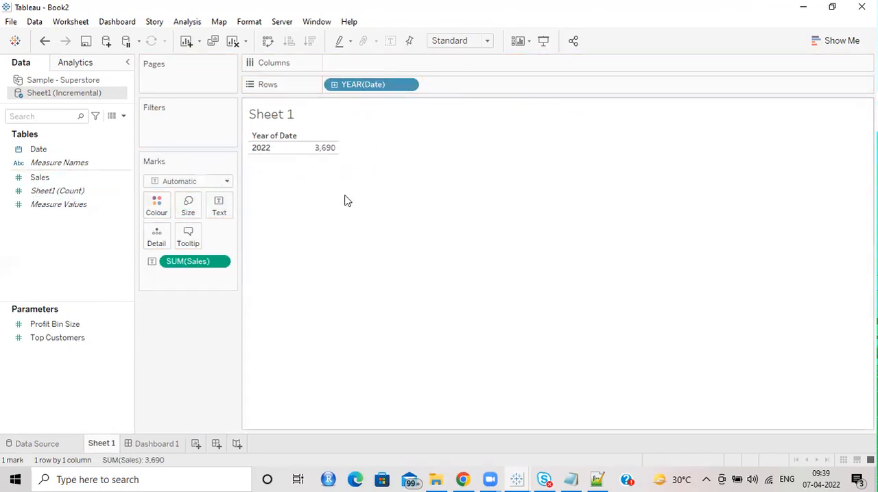
pyautogui.click(408, 86)
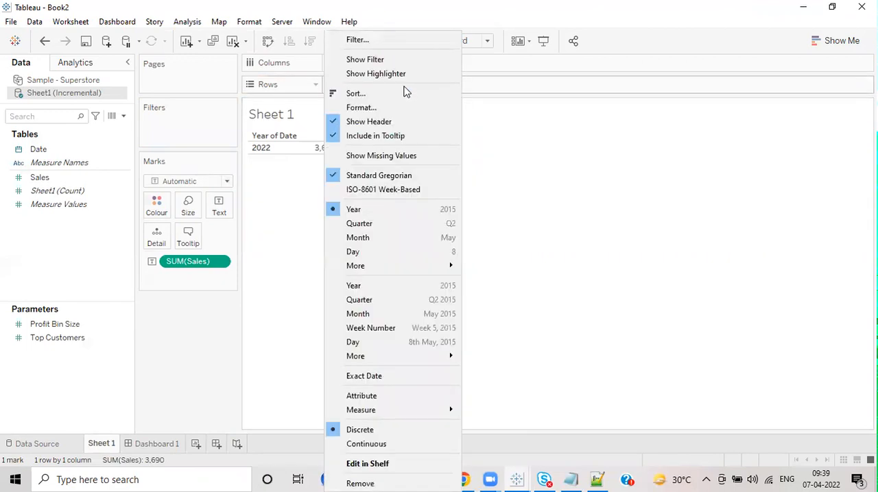
pyautogui.click(388, 376)
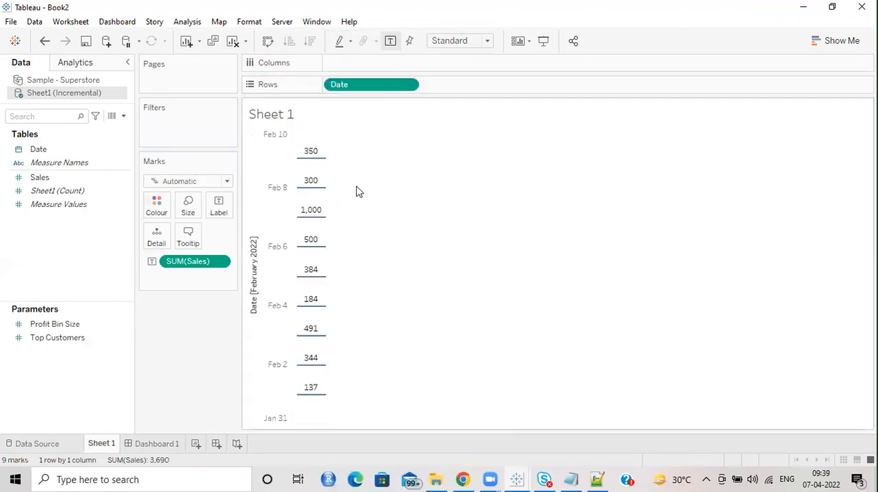
pyautogui.click(411, 86)
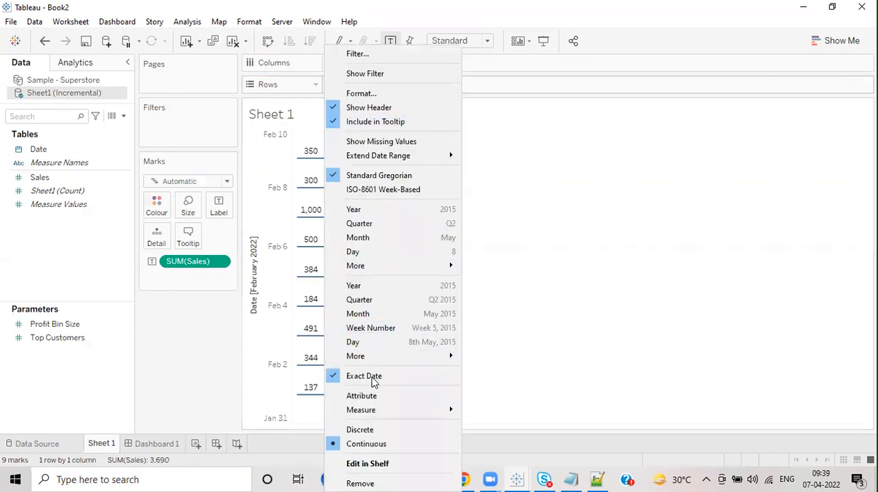
pyautogui.click(364, 429)
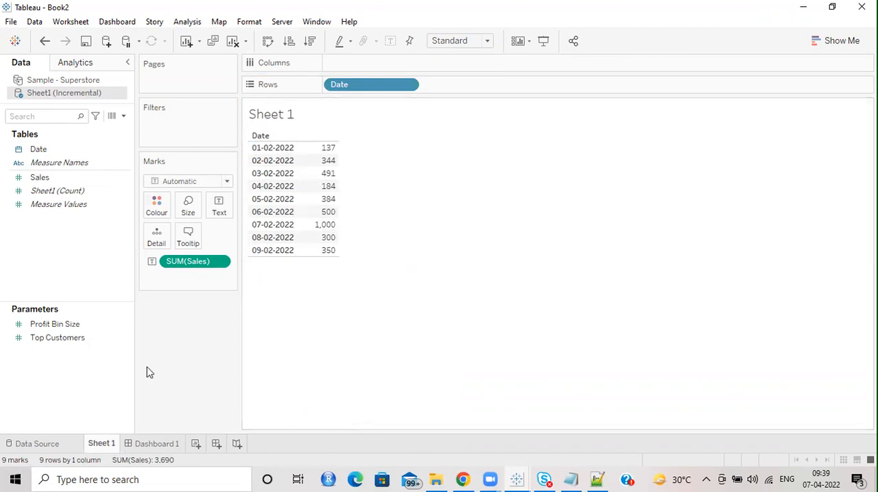
# Step: Start Excel, dismiss the activation wizard, and open Incremental.xlsx from File Explorer
pyautogui.click(20, 478)
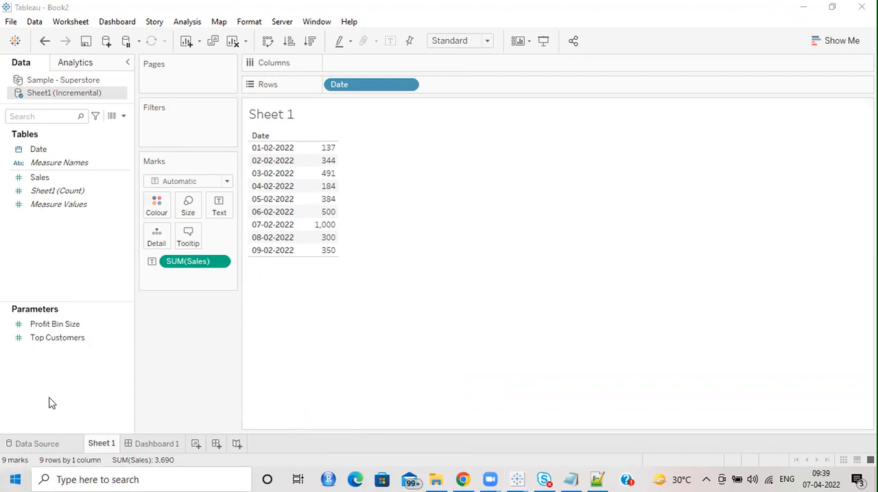
pyautogui.click(101, 254)
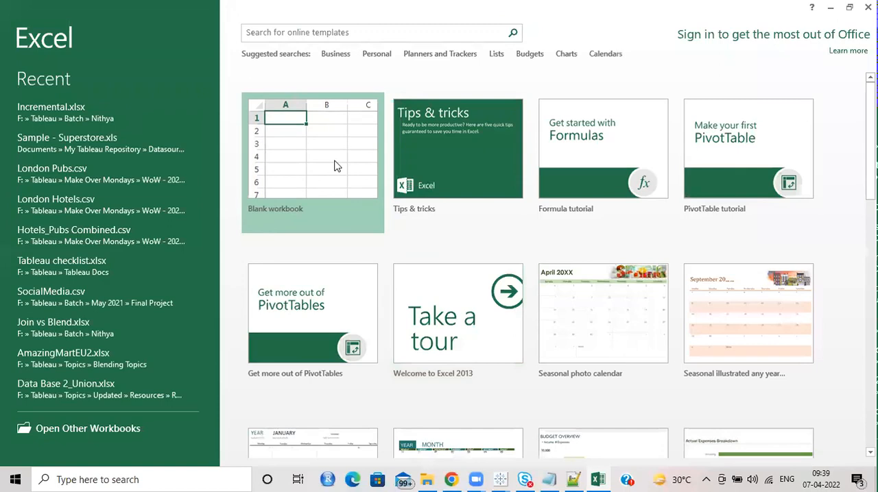
pyautogui.click(336, 166)
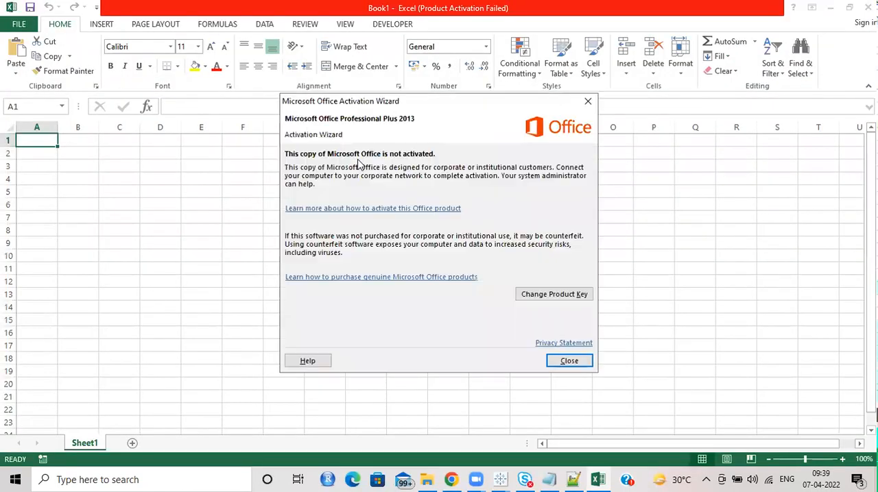
pyautogui.click(588, 96)
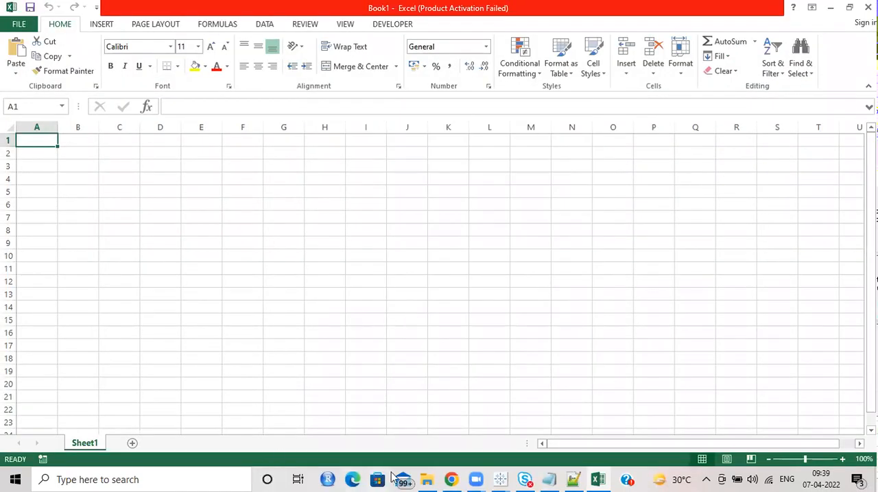
pyautogui.click(427, 480)
pyautogui.moveTo(195, 241); pyautogui.dragTo(323, 300)
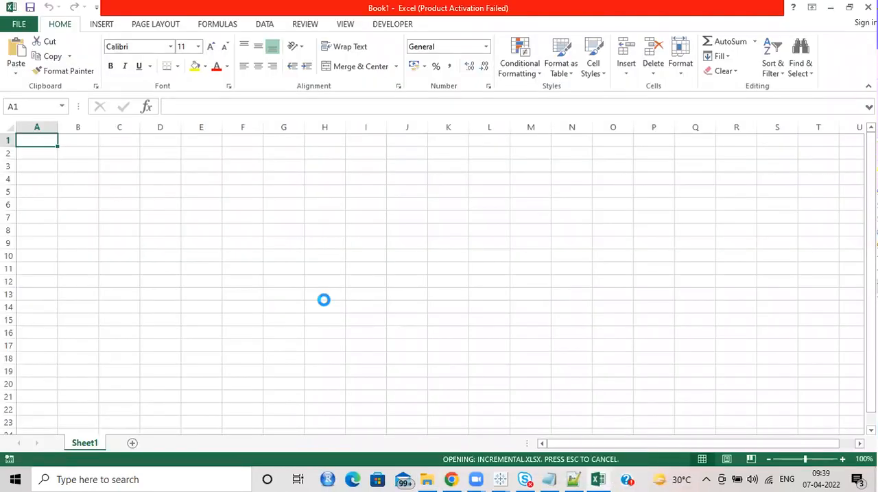
# Step: Add a row 11 to Incremental.xlsx by extending the dates to 10-02-2022 and entering 650 as its sales
pyautogui.click(49, 269)
pyautogui.moveTo(59, 245); pyautogui.dragTo(81, 275)
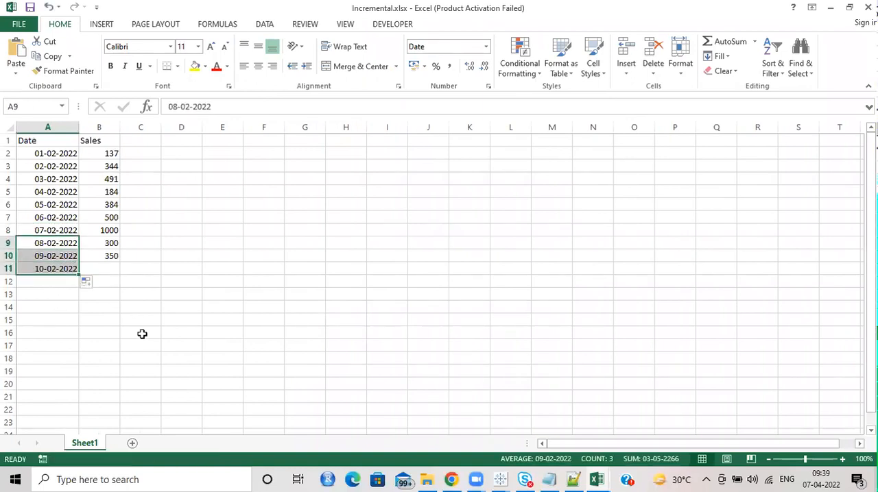
pyautogui.click(141, 334)
pyautogui.click(113, 269)
pyautogui.write('650')
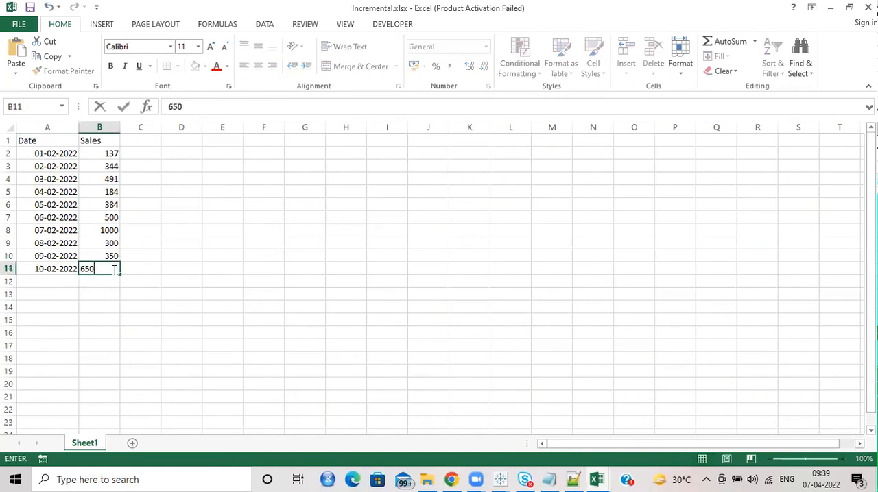
pyautogui.press('Return')
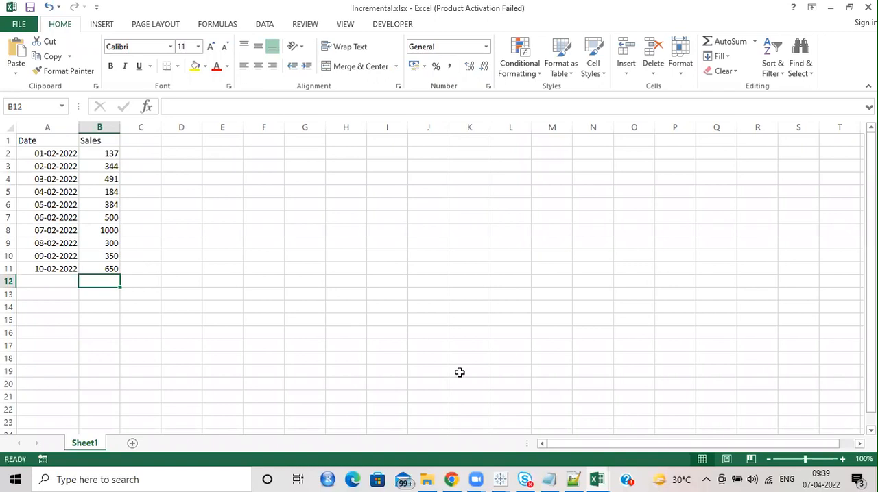
# Step: Switch back to Book2 in Tableau and refresh the live Sheet1 (Incremental) data source
pyautogui.click(510, 478)
pyautogui.click(563, 384)
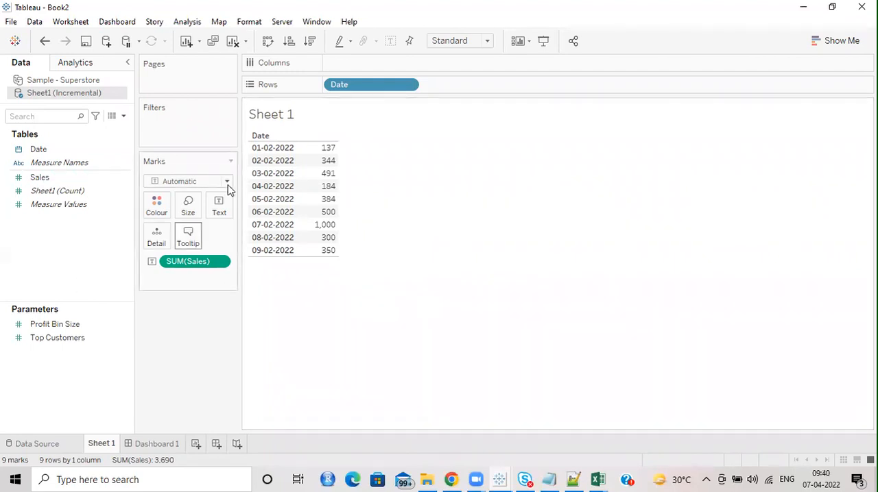
pyautogui.moveTo(359, 84)
pyautogui.mouseDown()
pyautogui.moveTo(336, 61)
pyautogui.moveTo(365, 76)
pyautogui.moveTo(358, 83)
pyautogui.mouseUp()
pyautogui.rightClick(81, 94)
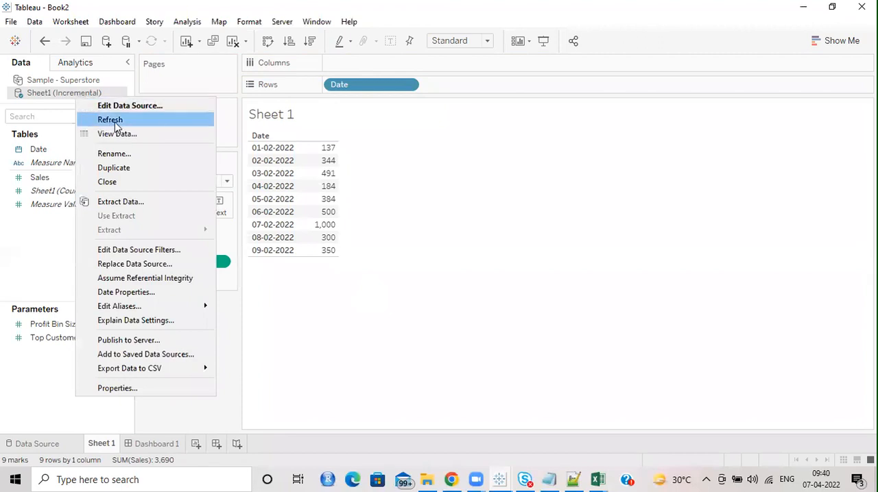
pyautogui.click(526, 178)
pyautogui.moveTo(188, 268)
pyautogui.mouseDown()
pyautogui.moveTo(221, 243)
pyautogui.moveTo(157, 267)
pyautogui.moveTo(190, 268)
pyautogui.mouseUp()
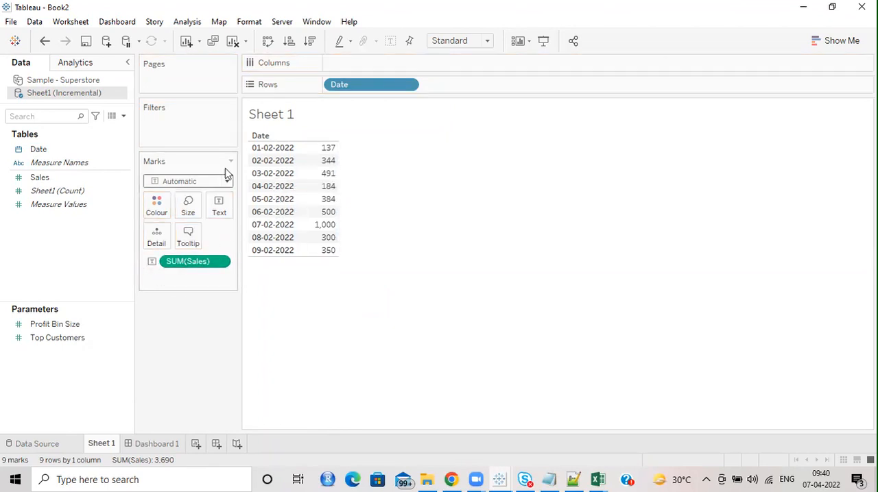
pyautogui.rightClick(81, 94)
pyautogui.click(110, 115)
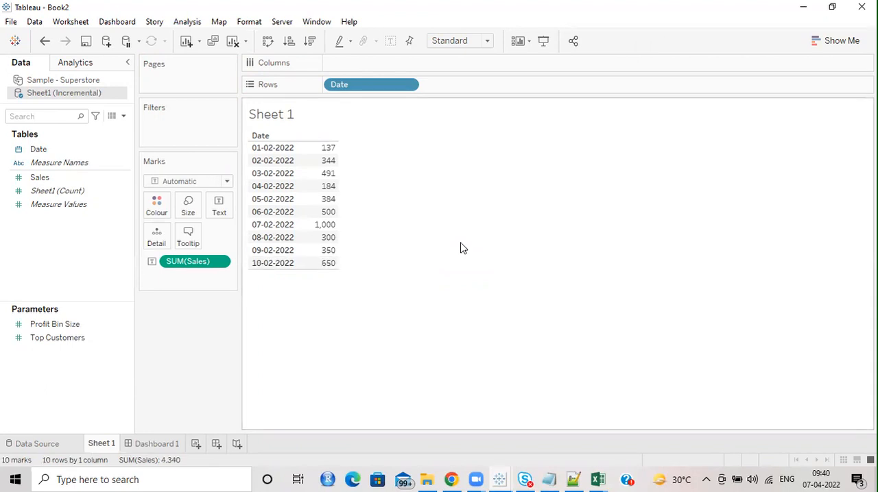
# Step: Extract all rows of the Sheet1 (Incremental) data source and save it as Sheet1 (Incremental).hyper in the April 6th folder
pyautogui.moveTo(330, 271)
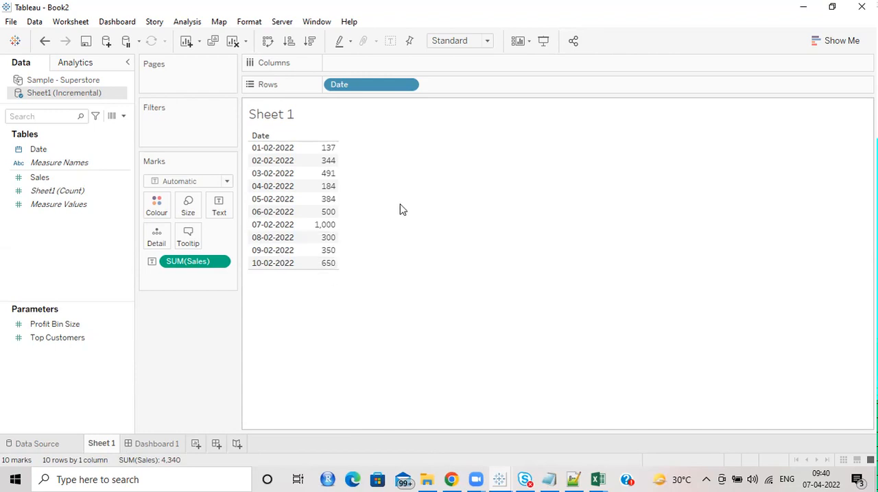
pyautogui.rightClick(80, 97)
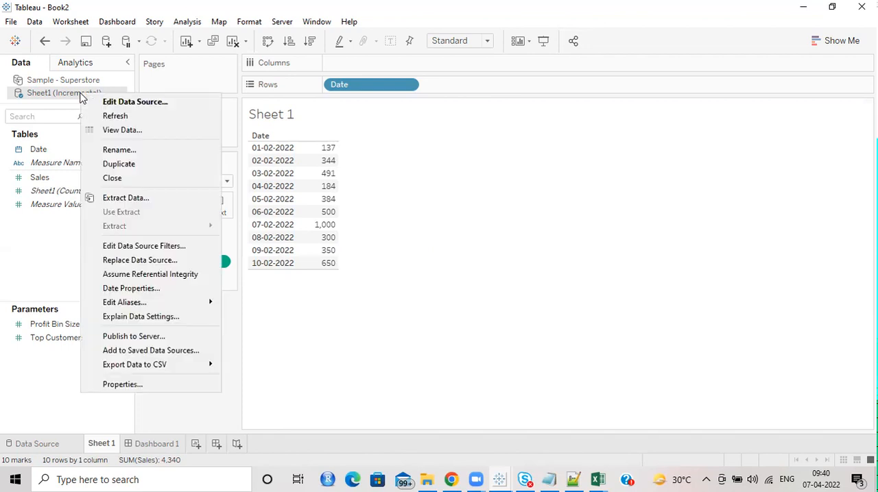
pyautogui.click(134, 200)
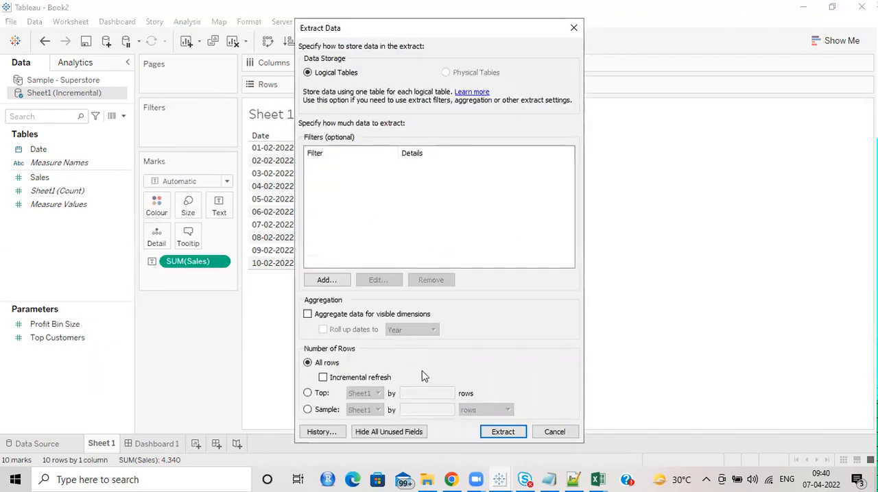
pyautogui.click(515, 434)
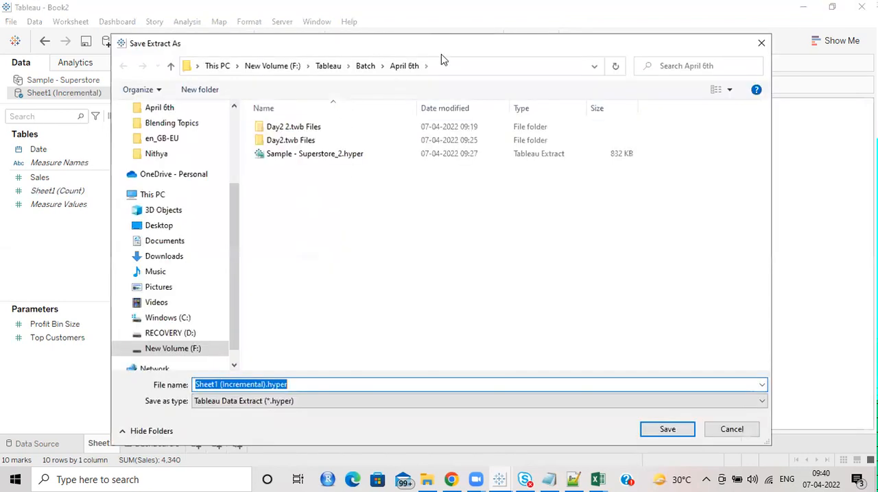
pyautogui.click(663, 429)
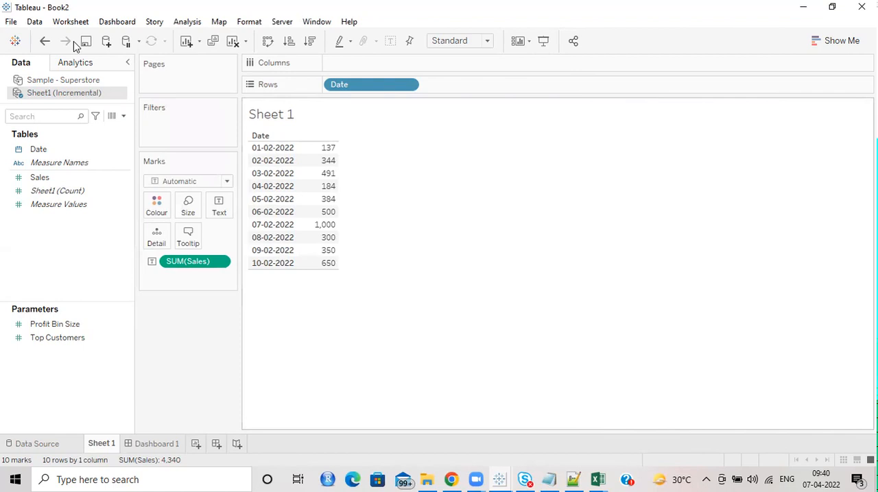
# Step: Switch to Incremental.xlsx in Excel and add a row 12 with the date 11-02-2022 and sales of 700
pyautogui.click(596, 479)
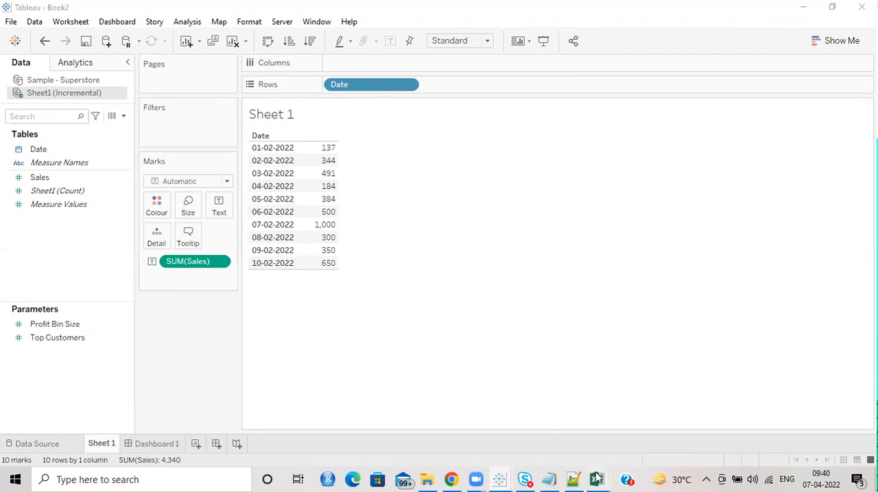
pyautogui.click(633, 437)
pyautogui.moveTo(54, 252); pyautogui.dragTo(79, 288)
pyautogui.click(99, 282)
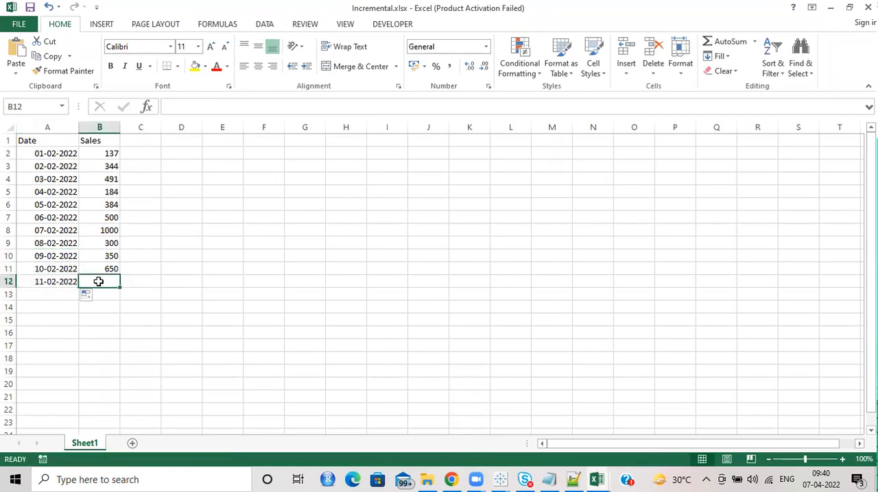
pyautogui.write('700')
pyautogui.press('Return')
pyautogui.click(99, 281)
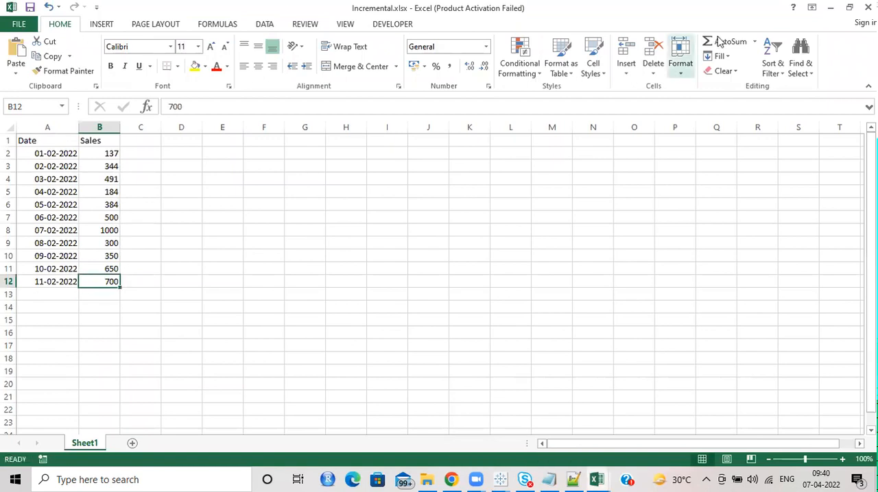
# Step: Return to Book2 in Tableau and run a plain refresh of the extracted Sheet1 (Incremental) data source
pyautogui.click(831, 7)
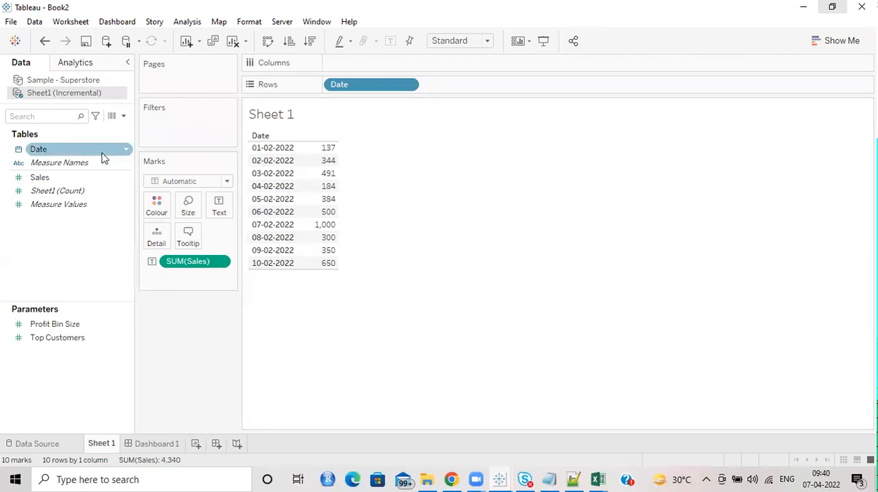
pyautogui.rightClick(69, 96)
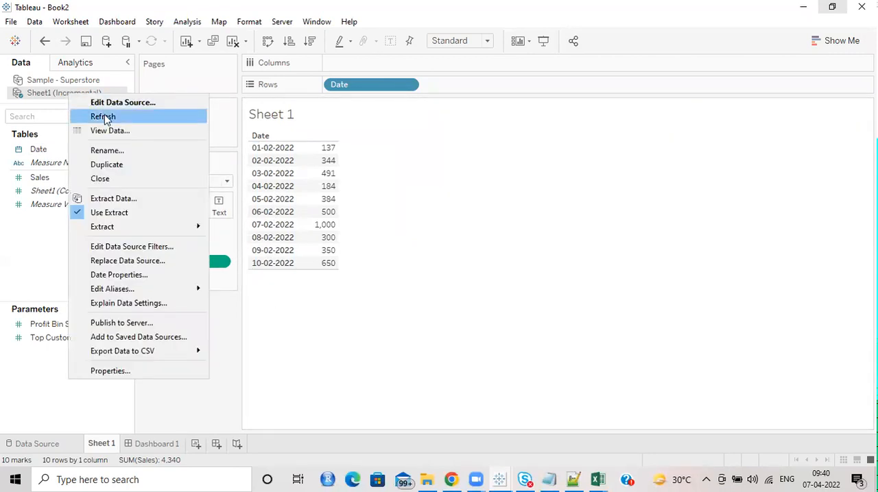
pyautogui.click(105, 116)
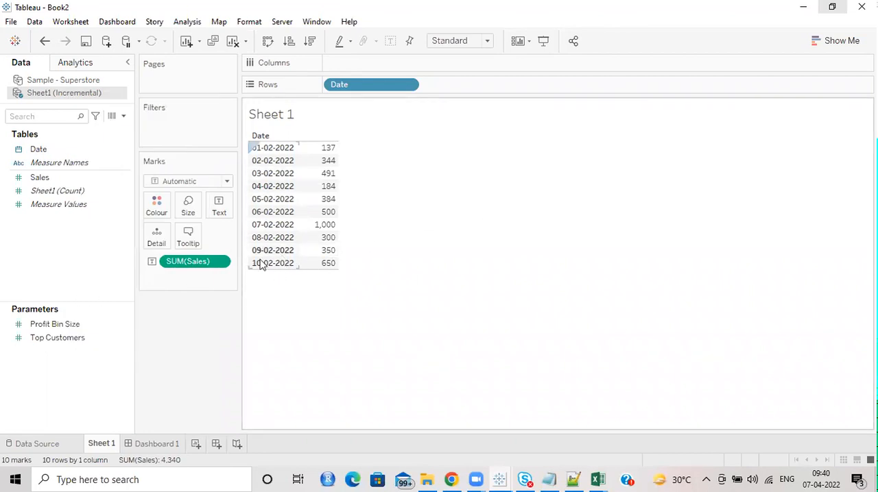
# Step: Refresh the extract of the Sheet1 (Incremental) data source, accepting that its entire contents are replaced
pyautogui.click(306, 265)
pyautogui.click(288, 212)
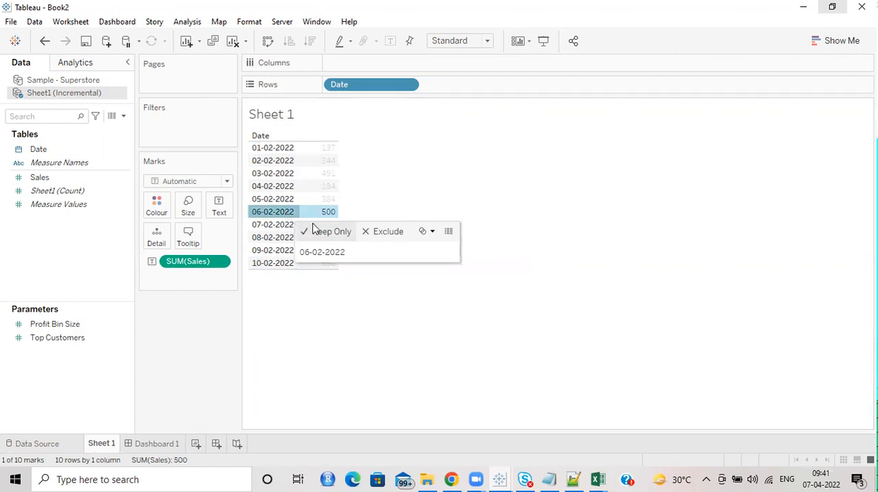
pyautogui.click(327, 328)
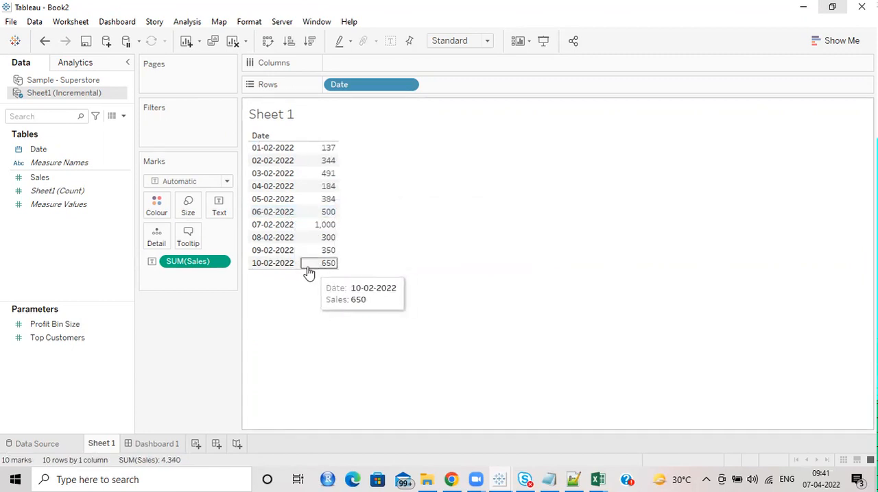
pyautogui.rightClick(77, 96)
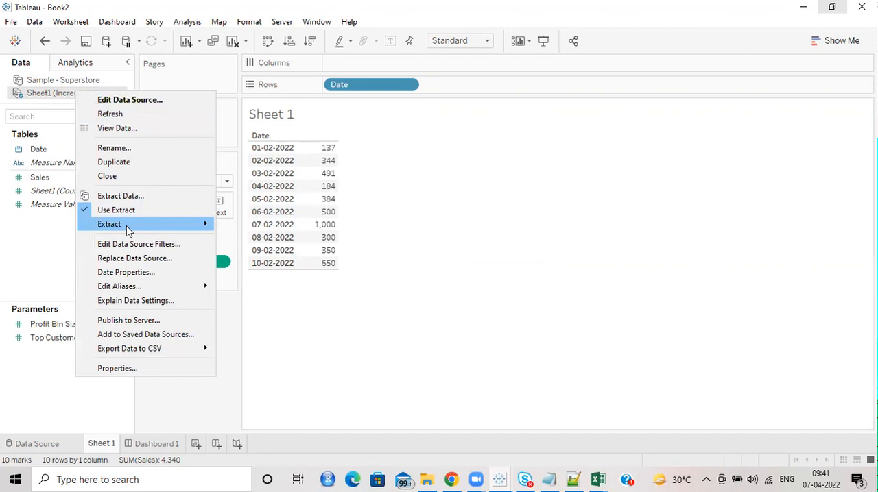
pyautogui.moveTo(128, 231)
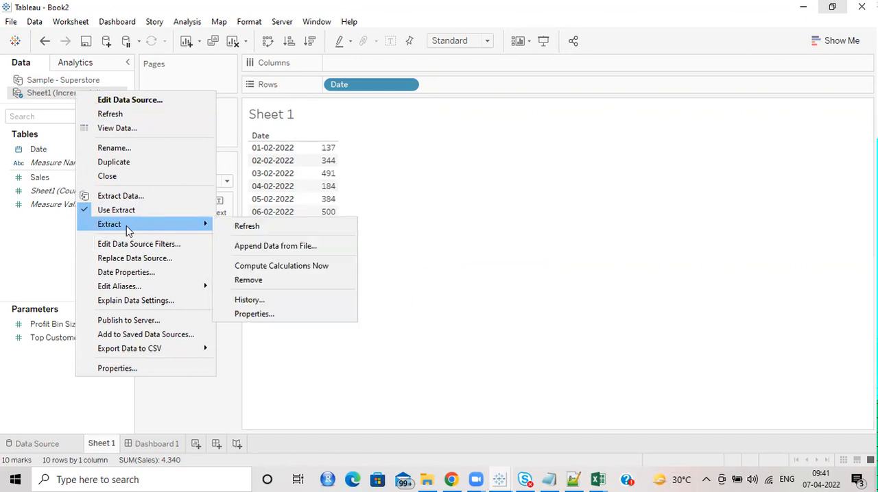
pyautogui.click(278, 232)
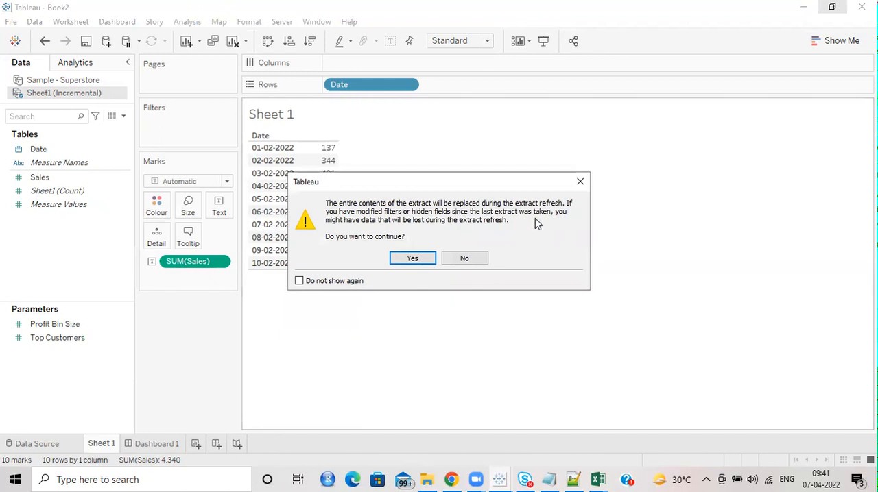
pyautogui.click(414, 258)
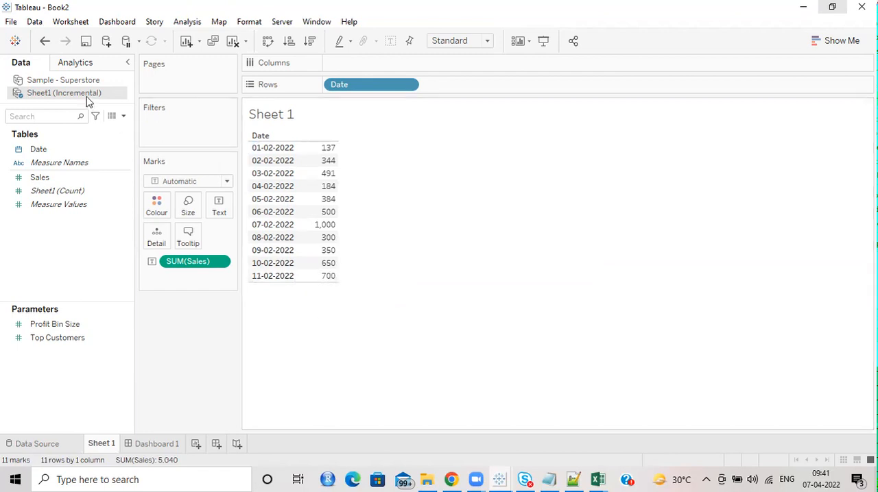
pyautogui.rightClick(68, 94)
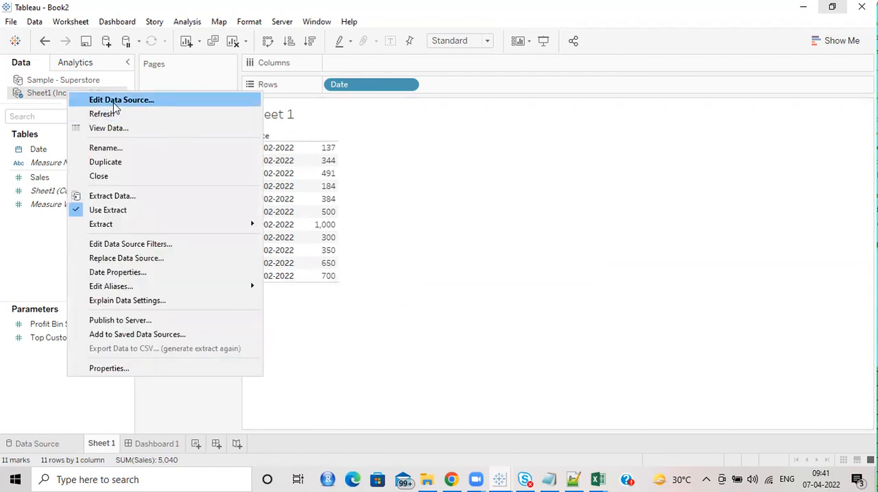
pyautogui.click(127, 195)
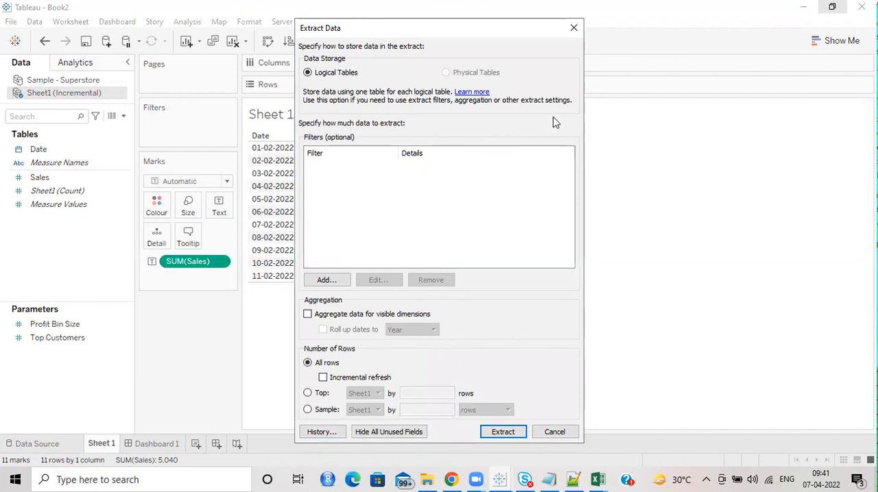
pyautogui.click(575, 28)
pyautogui.rightClick(59, 93)
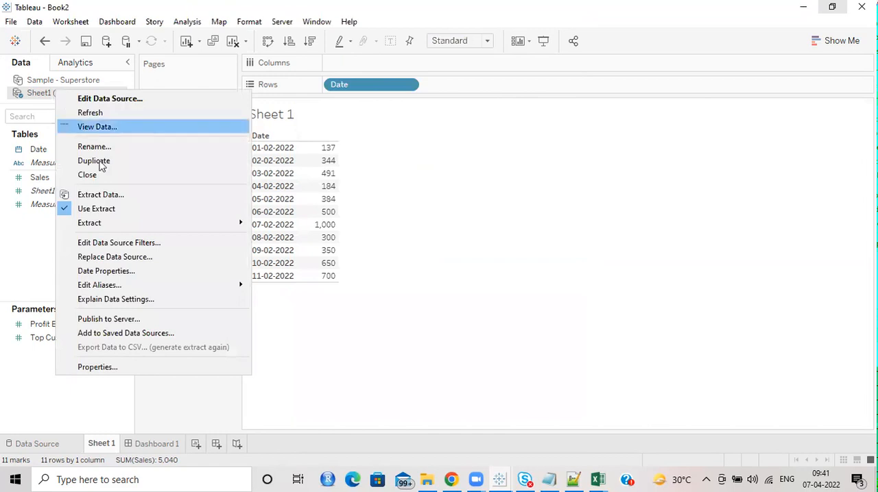
pyautogui.moveTo(154, 226)
pyautogui.click(285, 225)
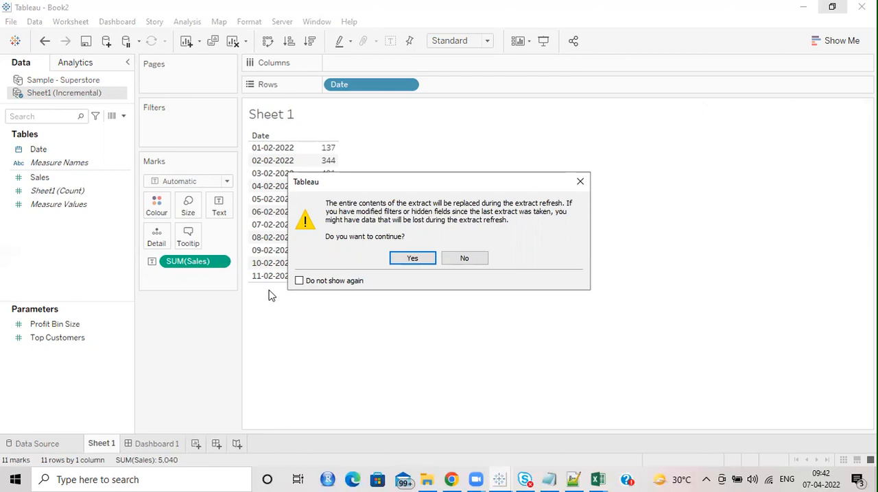
pyautogui.click(448, 262)
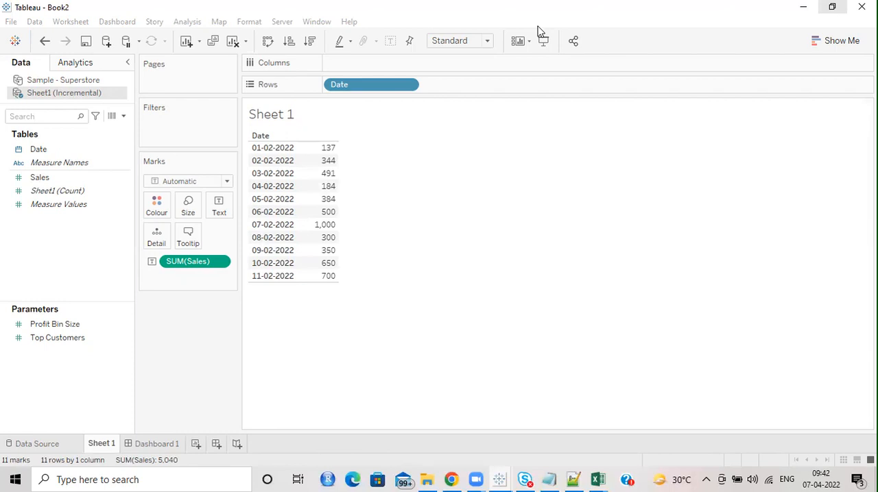
# Step: Open the extract settings of the Sheet1 (Incremental) data source and look through the filter options for the Date field
pyautogui.rightClick(80, 92)
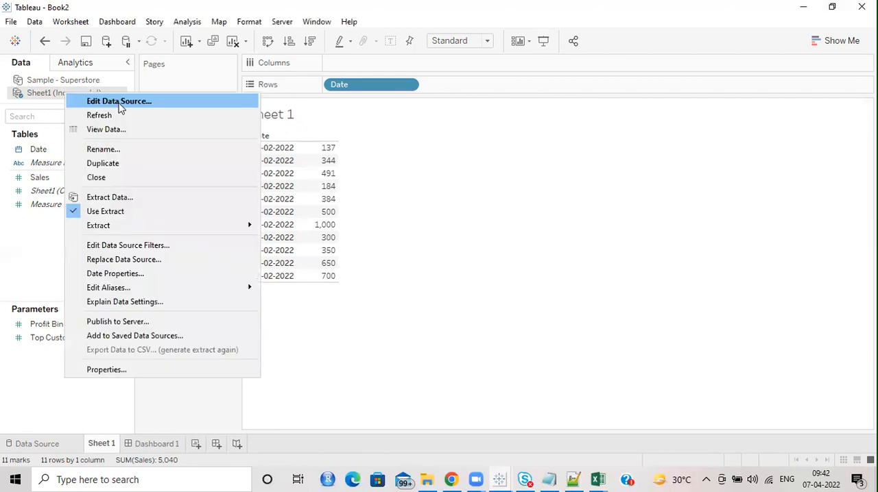
pyautogui.click(119, 196)
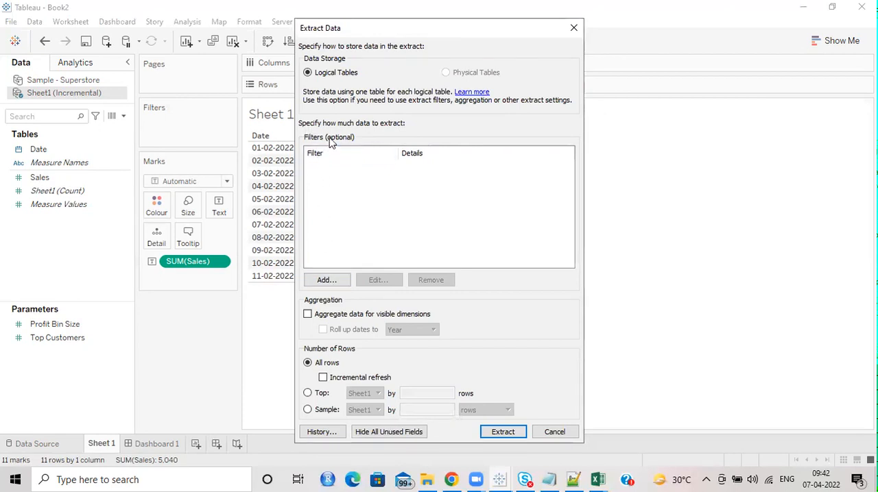
pyautogui.click(333, 281)
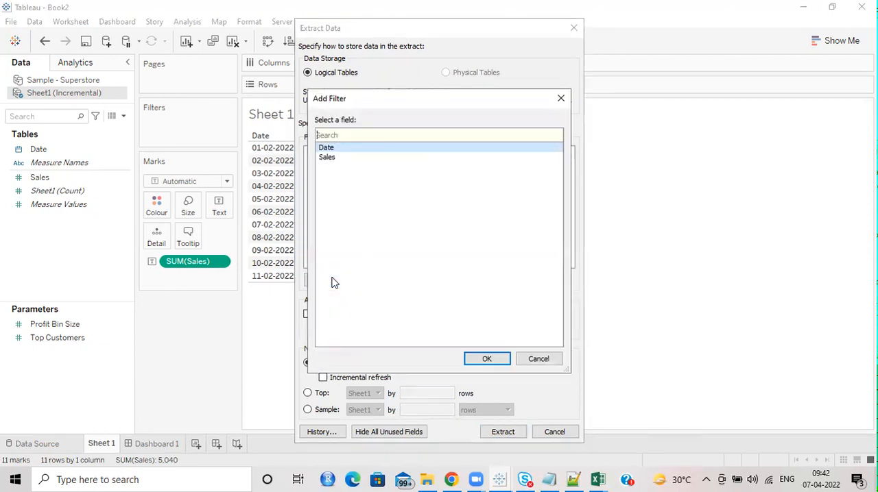
pyautogui.doubleClick(341, 152)
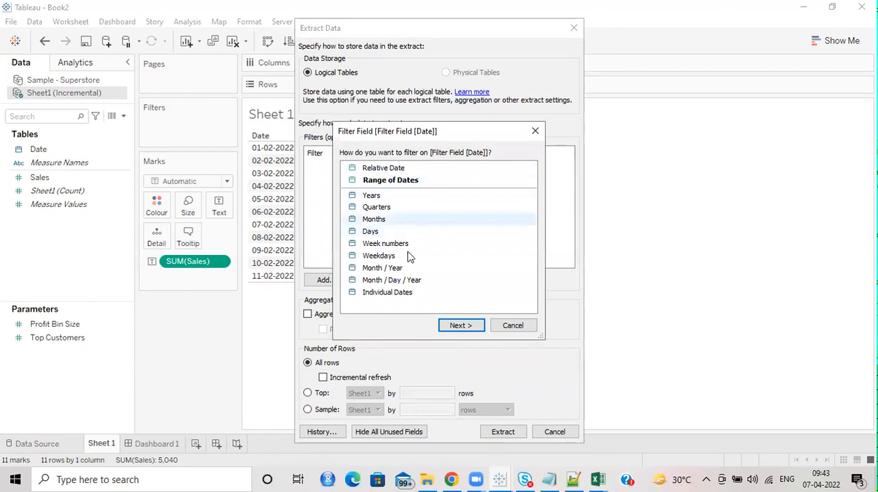
pyautogui.click(511, 325)
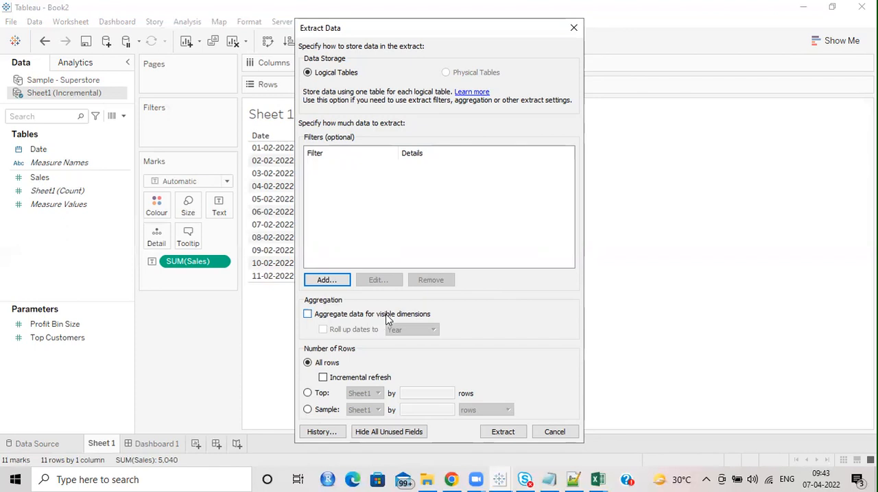
pyautogui.click(308, 315)
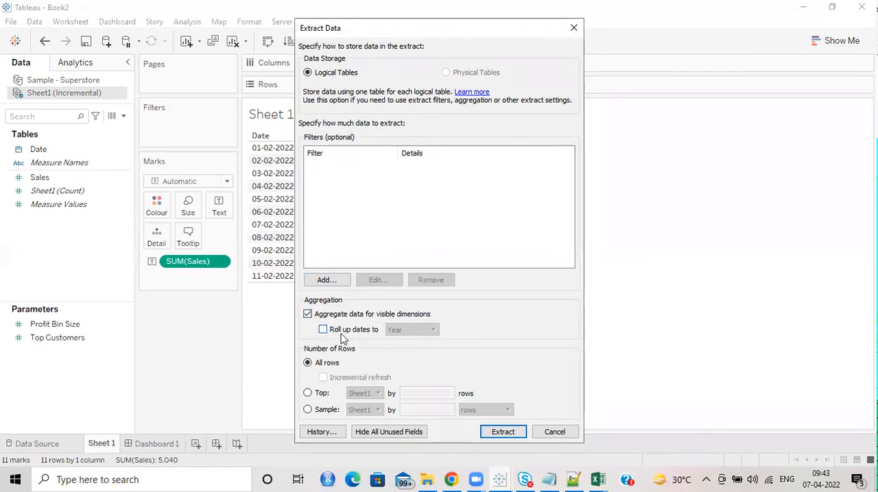
pyautogui.click(323, 330)
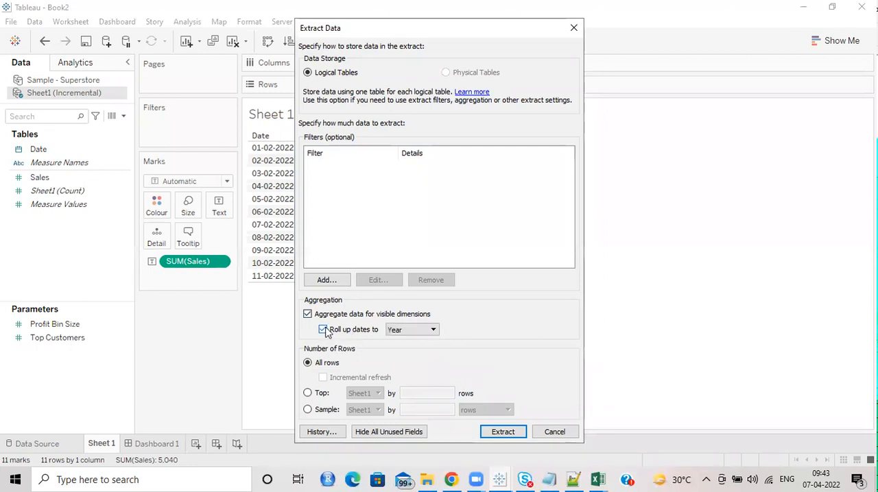
pyautogui.click(434, 331)
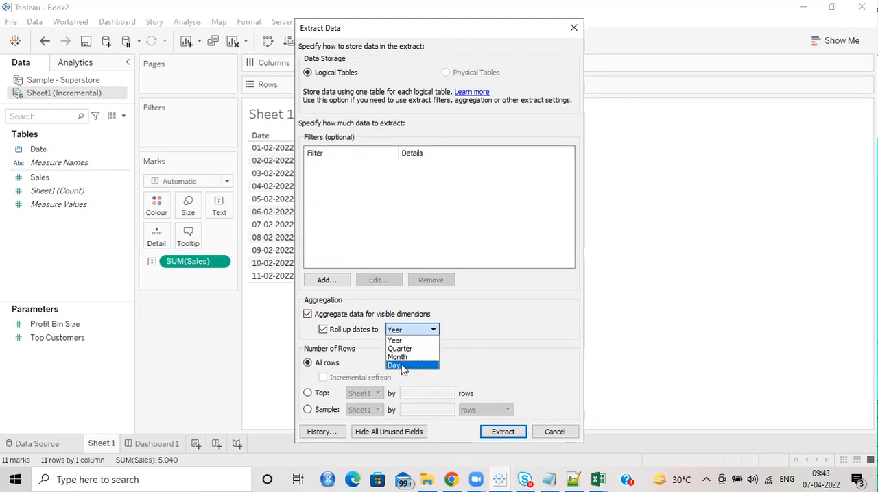
pyautogui.click(308, 315)
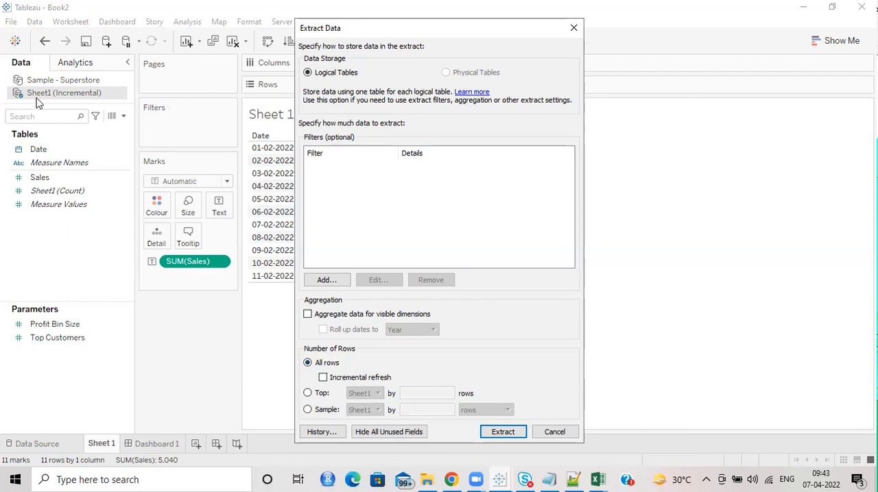
# Step: Enable incremental refresh on all rows of the extract, with table Sheet1 and the Date column identifying new rows, and apply the settings
pyautogui.click(323, 378)
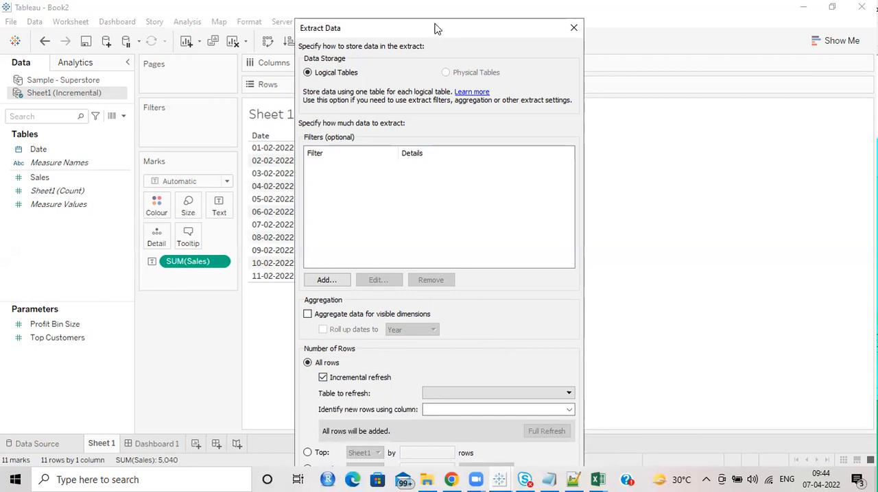
pyautogui.moveTo(437, 28); pyautogui.dragTo(419, 11)
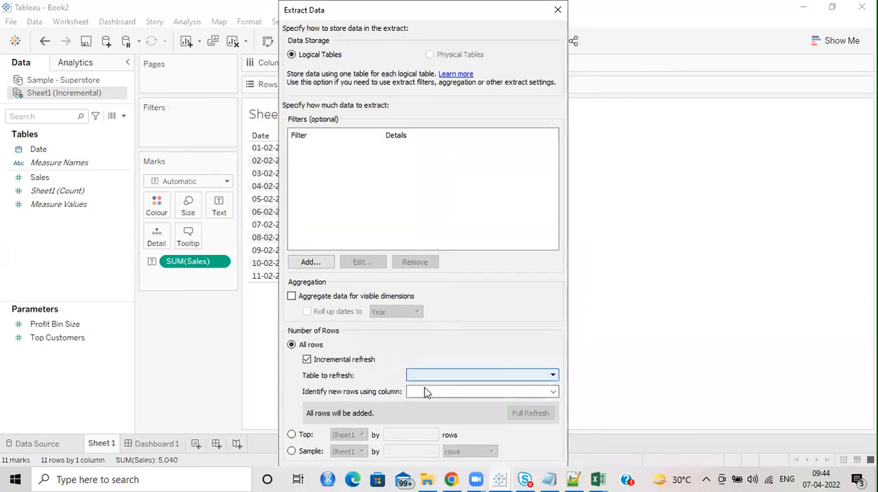
pyautogui.click(539, 375)
pyautogui.click(463, 387)
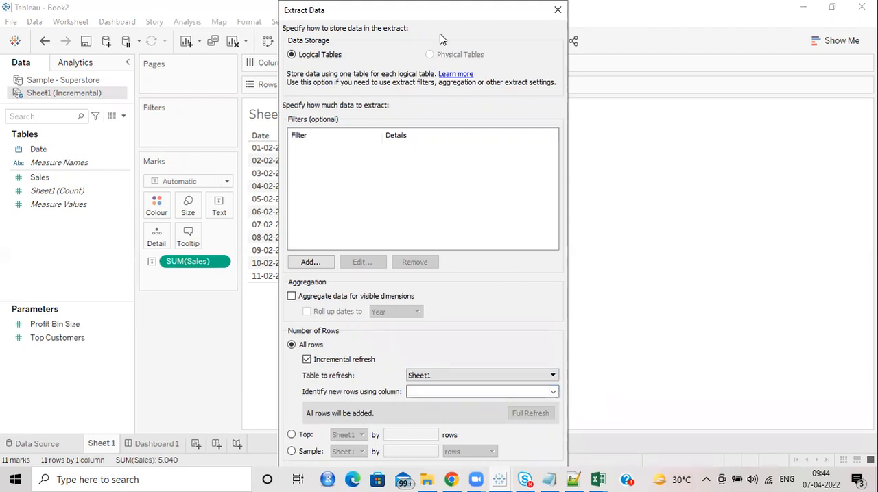
pyautogui.moveTo(435, 11); pyautogui.dragTo(442, 40)
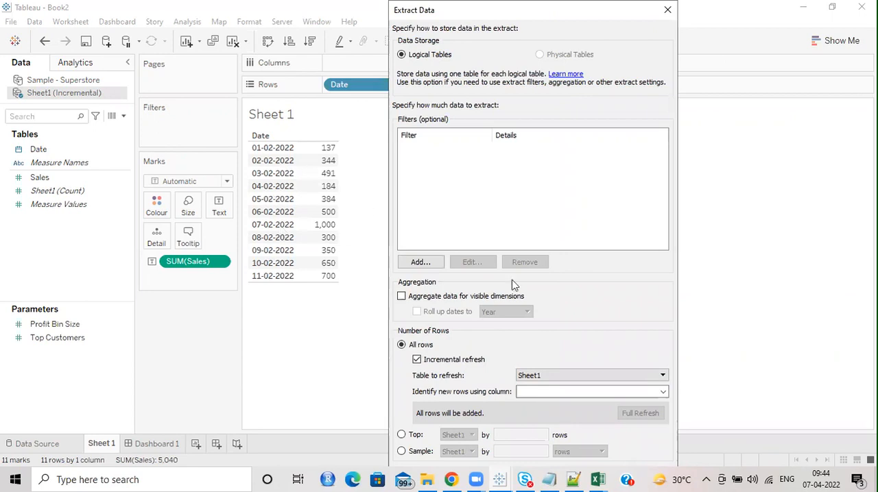
pyautogui.click(662, 391)
pyautogui.click(562, 405)
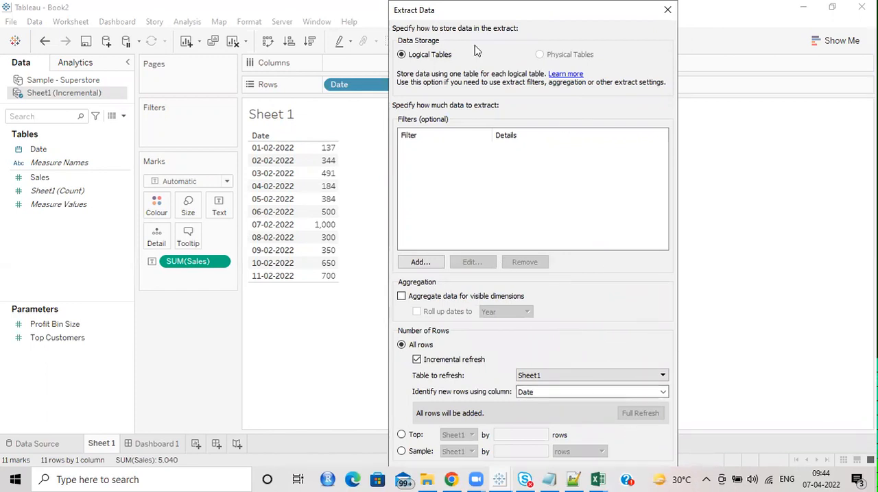
pyautogui.moveTo(453, 10); pyautogui.dragTo(428, 8)
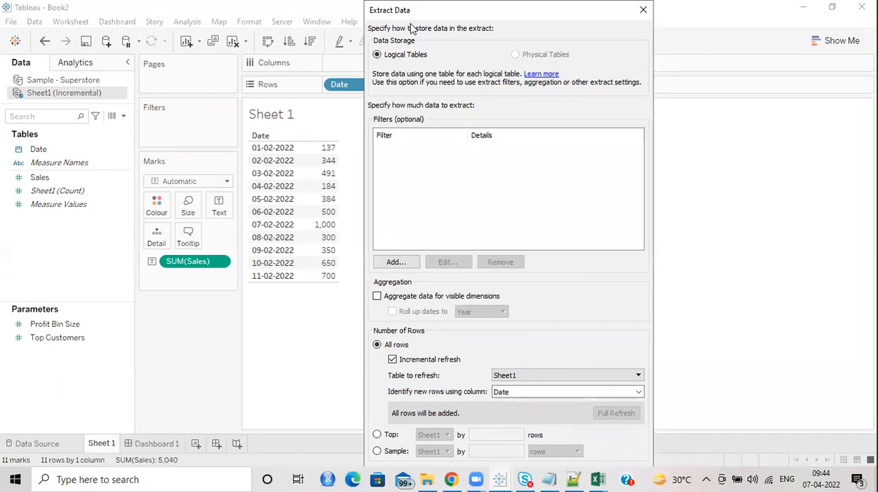
pyautogui.moveTo(411, 11); pyautogui.dragTo(400, 10)
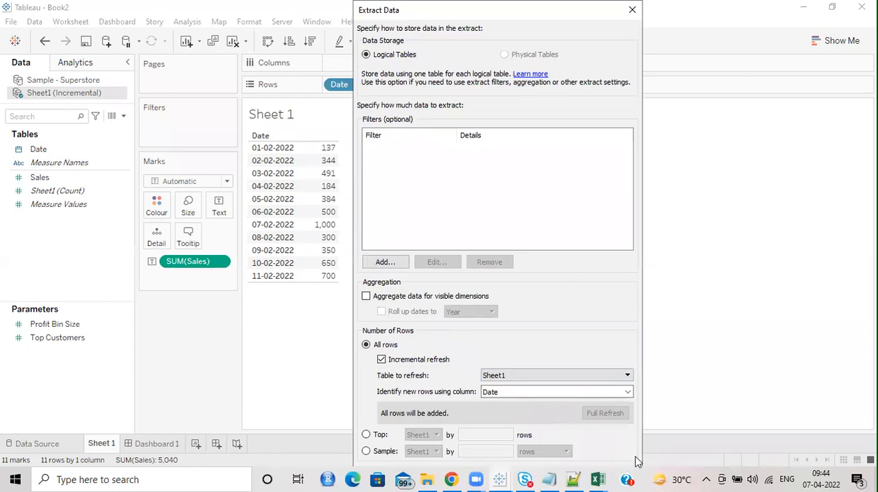
pyautogui.press('Escape')
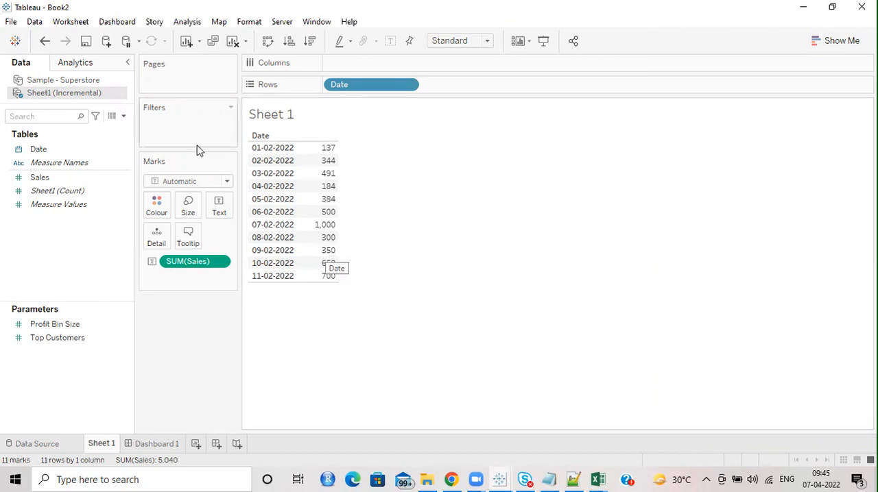
# Step: Run an incremental refresh of the Sheet1 (Incremental) extract
pyautogui.rightClick(60, 92)
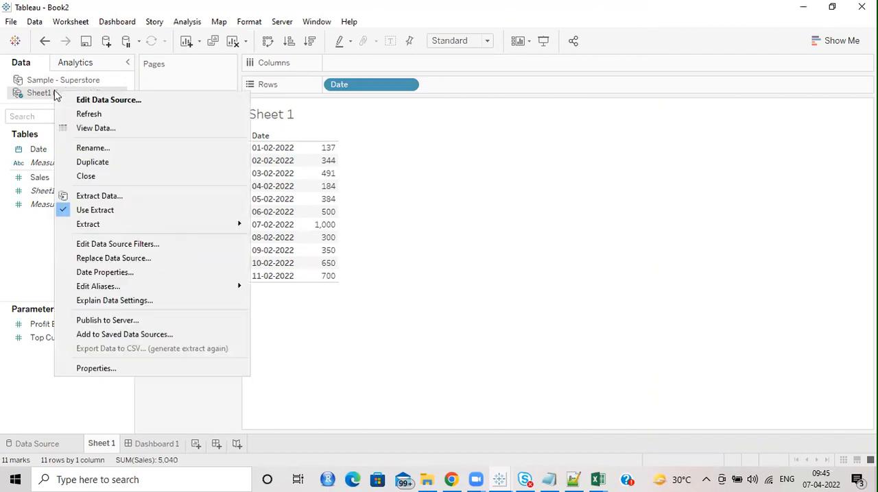
pyautogui.moveTo(114, 224)
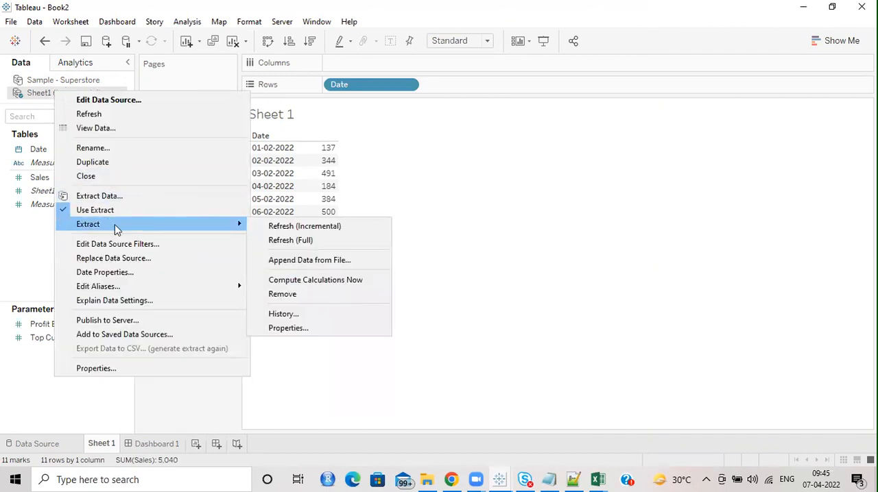
pyautogui.click(333, 228)
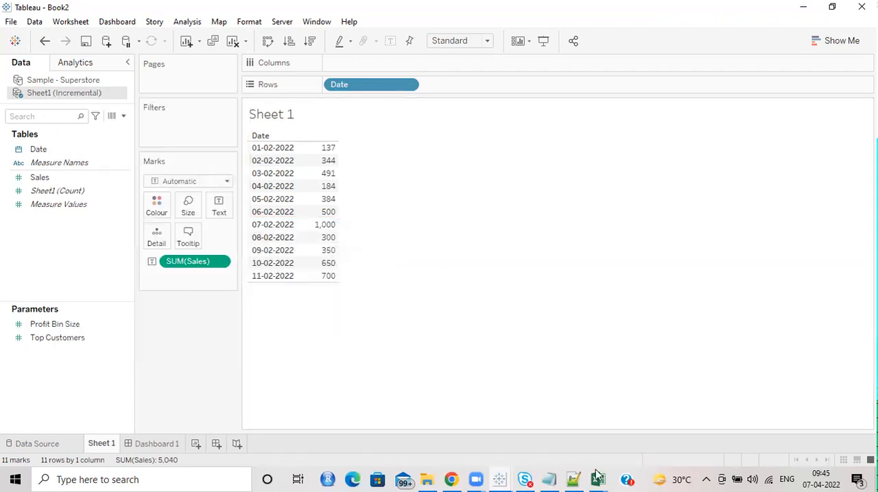
# Step: Switch to Incremental.xlsx in Excel and add a row dated 12-02-2022 with Sales of 750 below the existing data
pyautogui.moveTo(599, 478)
pyautogui.click(648, 439)
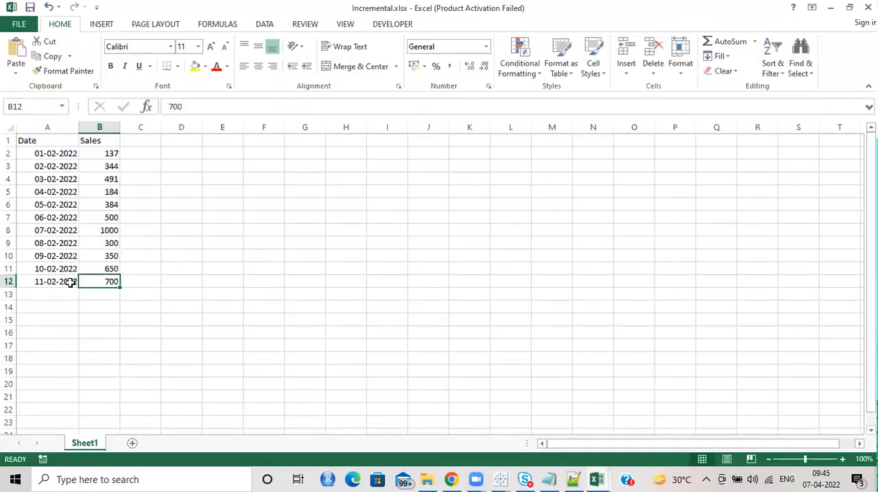
pyautogui.click(52, 285)
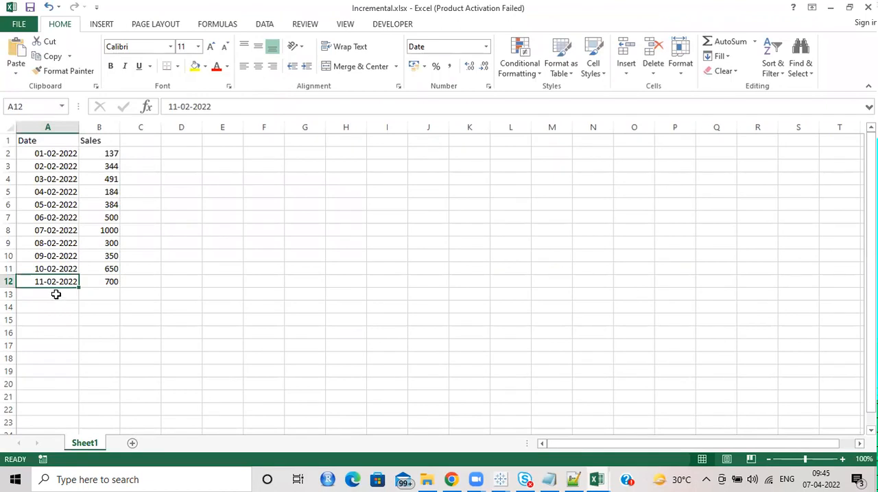
pyautogui.click(56, 294)
pyautogui.moveTo(66, 269); pyautogui.dragTo(79, 296)
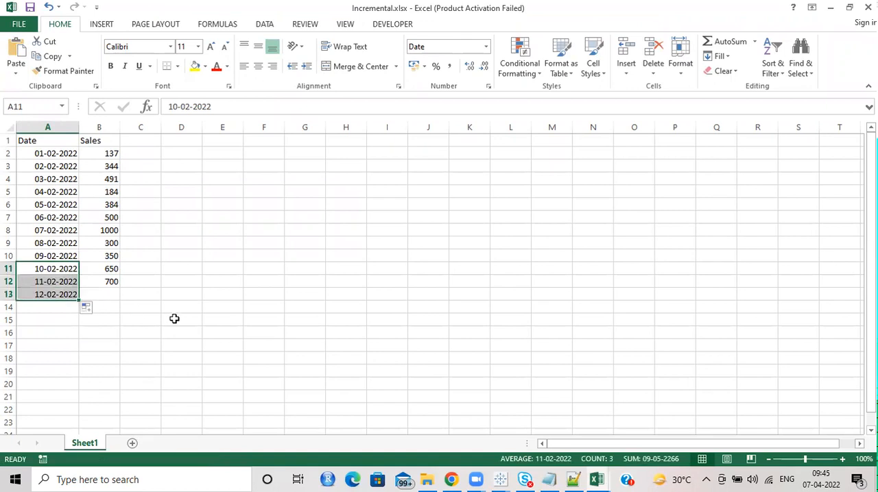
pyautogui.click(112, 292)
pyautogui.write('750')
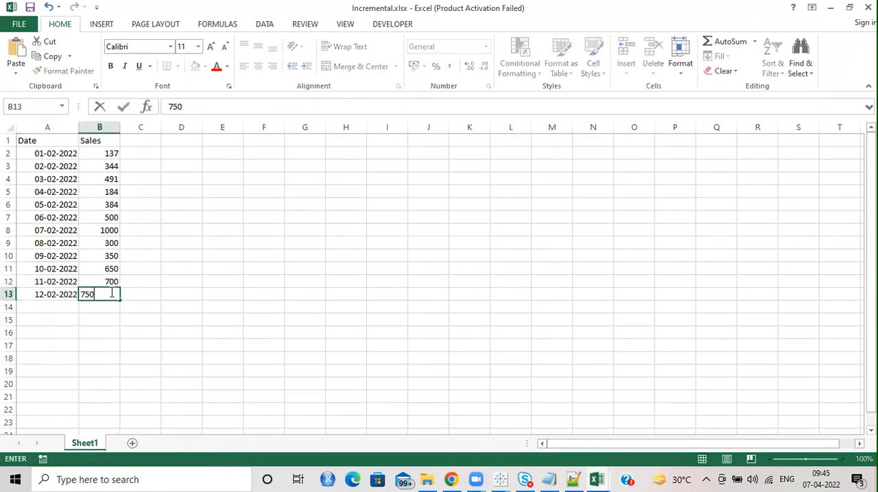
pyautogui.press('Return')
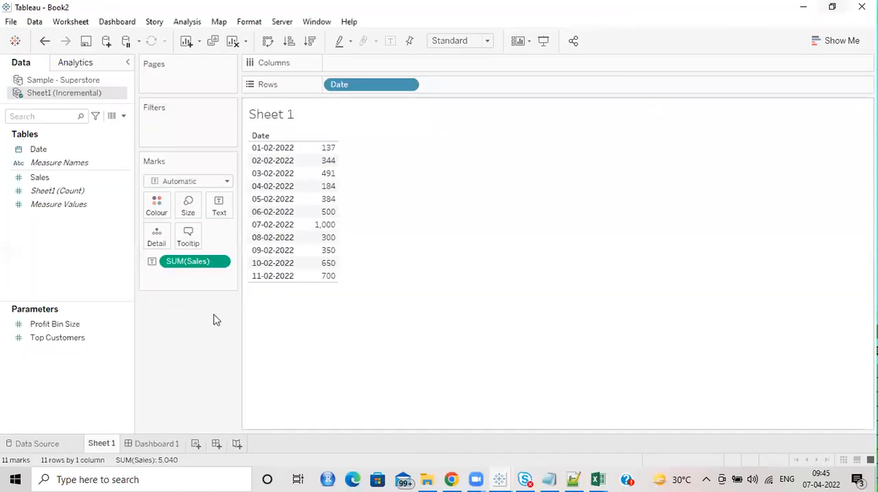
pyautogui.rightClick(101, 100)
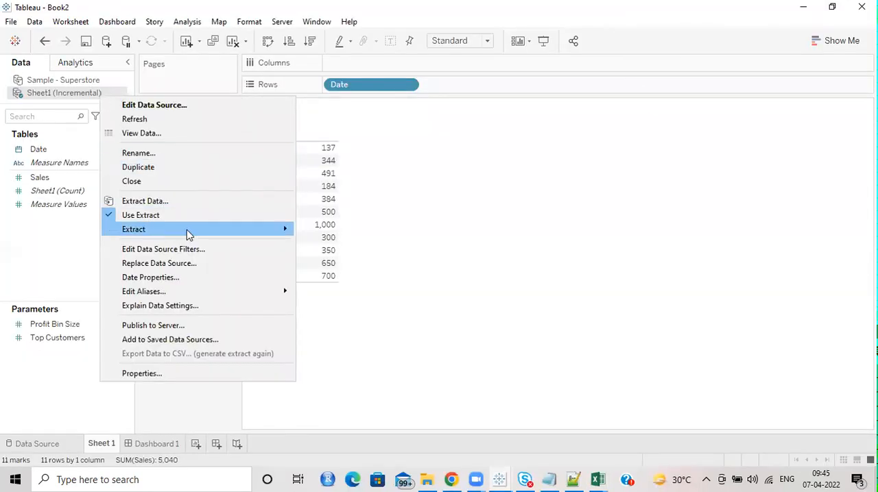
pyautogui.moveTo(188, 236)
pyautogui.click(623, 240)
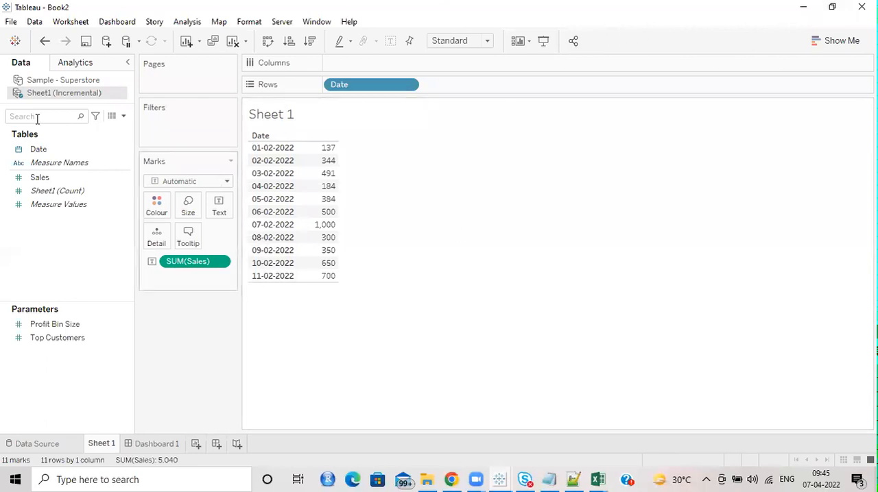
# Step: Run an incremental refresh of the Sheet1 (Incremental) extract to bring in the new 12-02-2022 row
pyautogui.rightClick(34, 95)
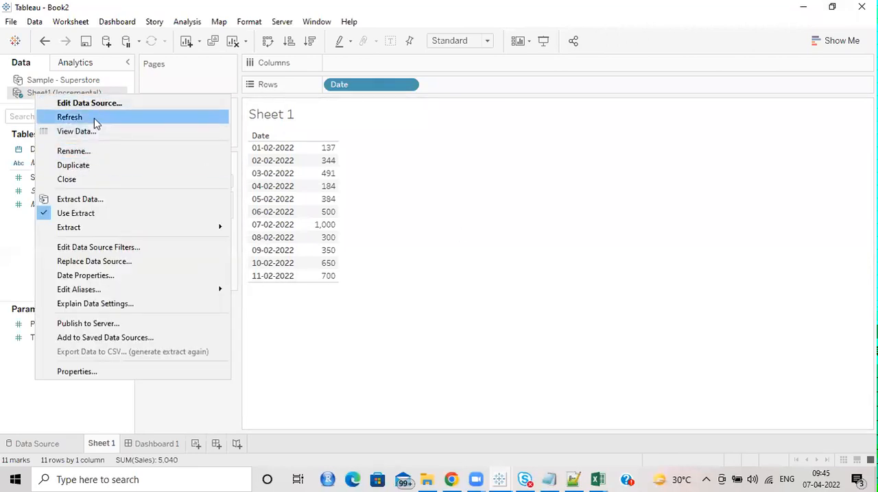
pyautogui.moveTo(114, 229)
pyautogui.click(261, 233)
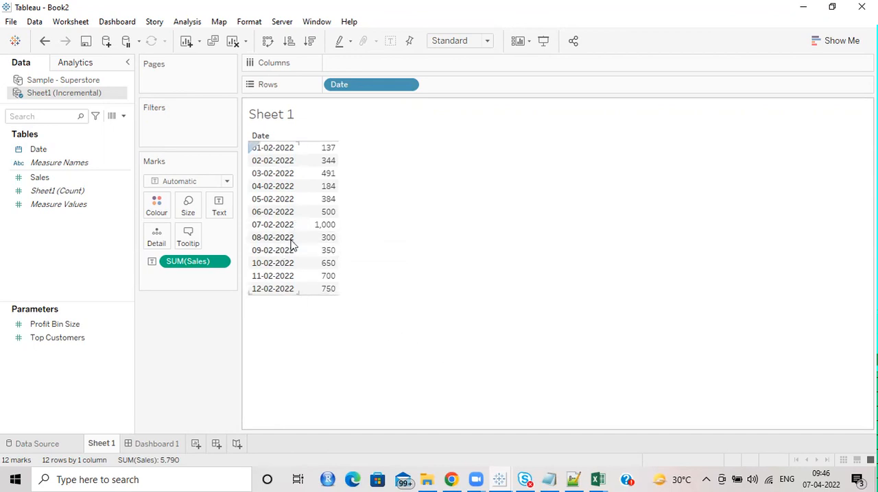
pyautogui.moveTo(329, 231)
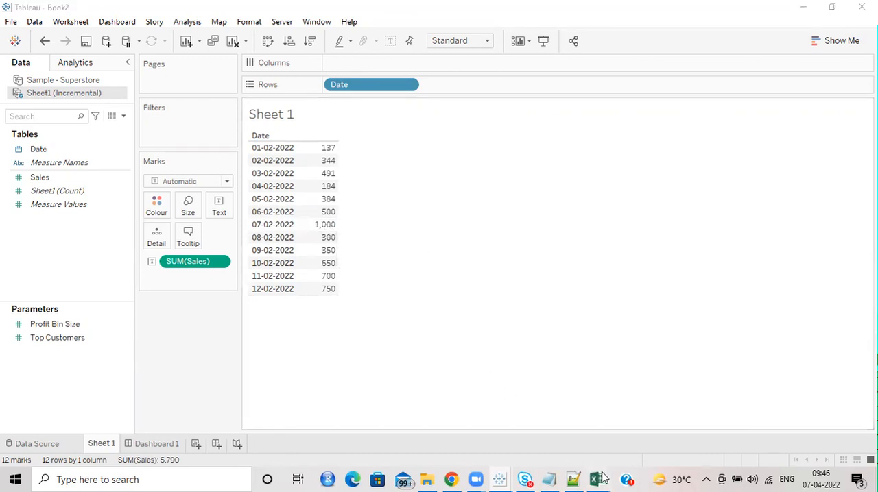
# Step: Switch to Incremental.xlsx in Excel and set the Sales value for 07-02-2022 to 900
pyautogui.moveTo(597, 480)
pyautogui.click(654, 431)
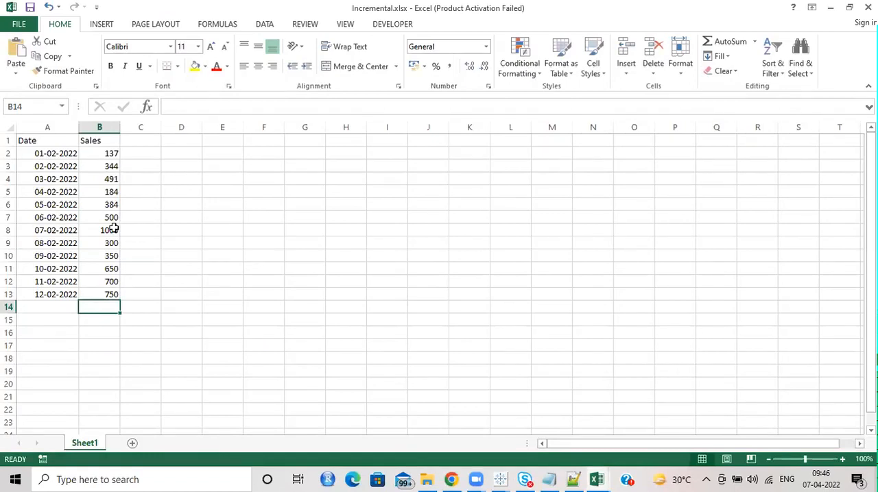
pyautogui.click(114, 230)
pyautogui.write('900')
pyautogui.press('Return')
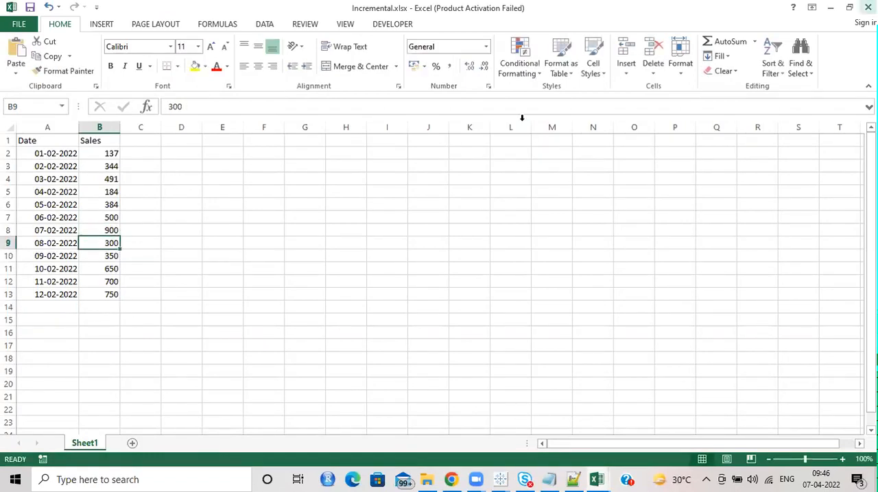
# Step: Switch back to Tableau, refresh the Sheet1 (Incremental) extract incrementally and check the Sales value for 07-02-2022
pyautogui.hotkey('alt', 'Tab')
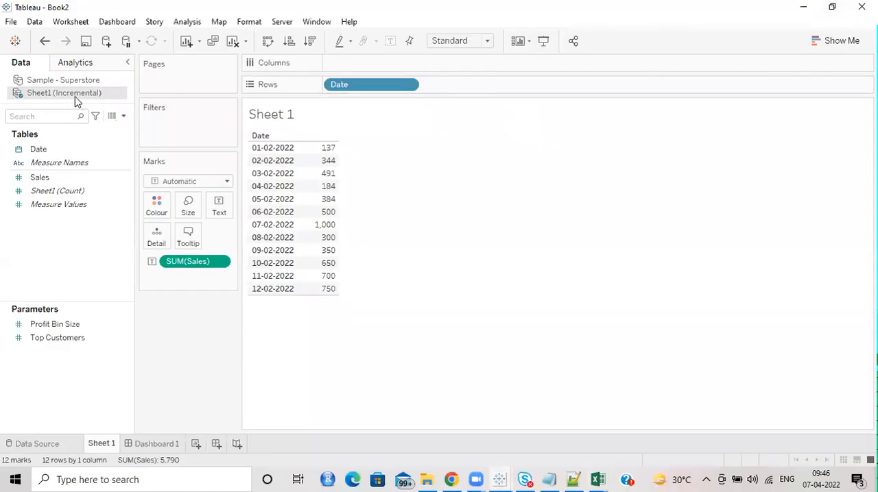
pyautogui.rightClick(76, 96)
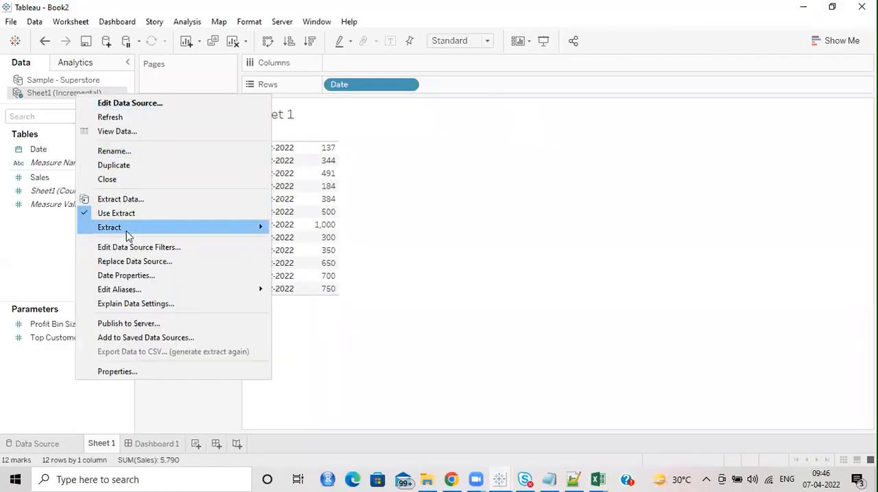
pyautogui.moveTo(129, 233)
pyautogui.click(323, 230)
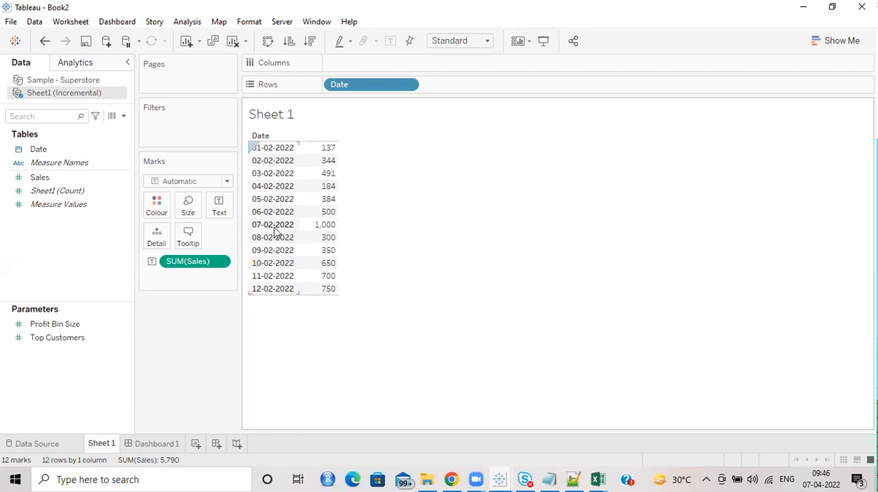
pyautogui.moveTo(329, 229)
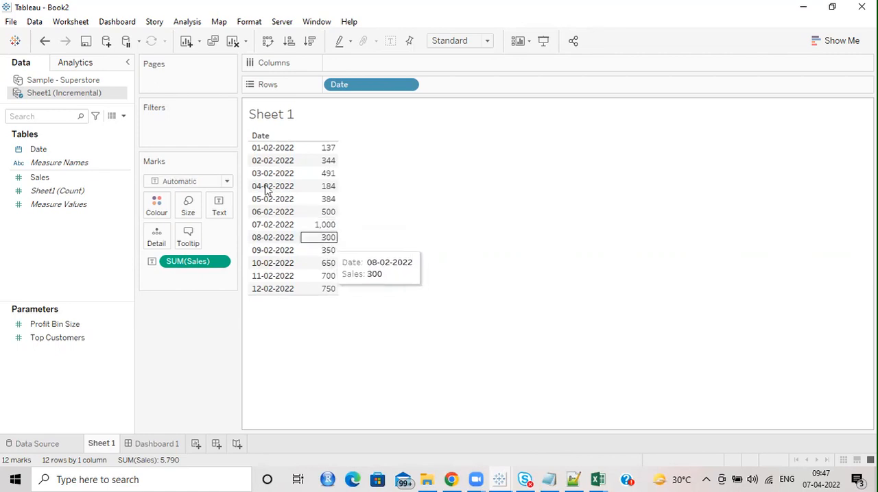
# Step: Run a full refresh of the Sheet1 (Incremental) extract and agree to proceed
pyautogui.rightClick(99, 95)
pyautogui.moveTo(158, 236)
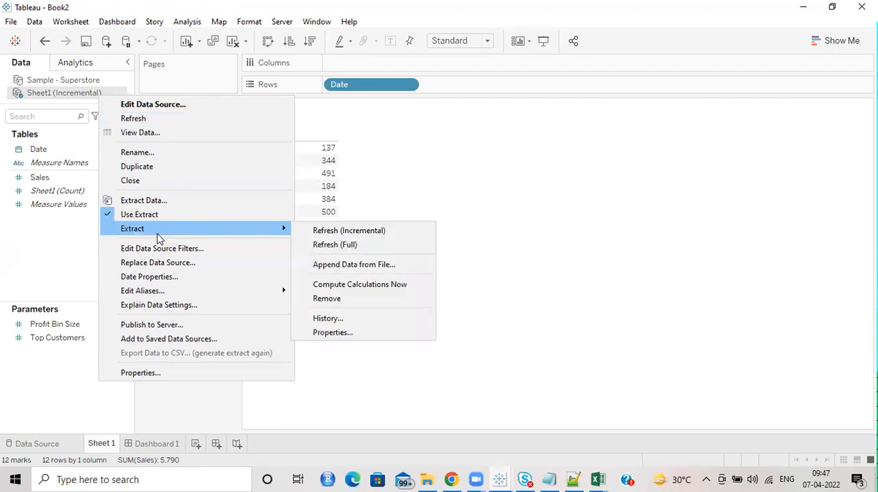
pyautogui.click(364, 252)
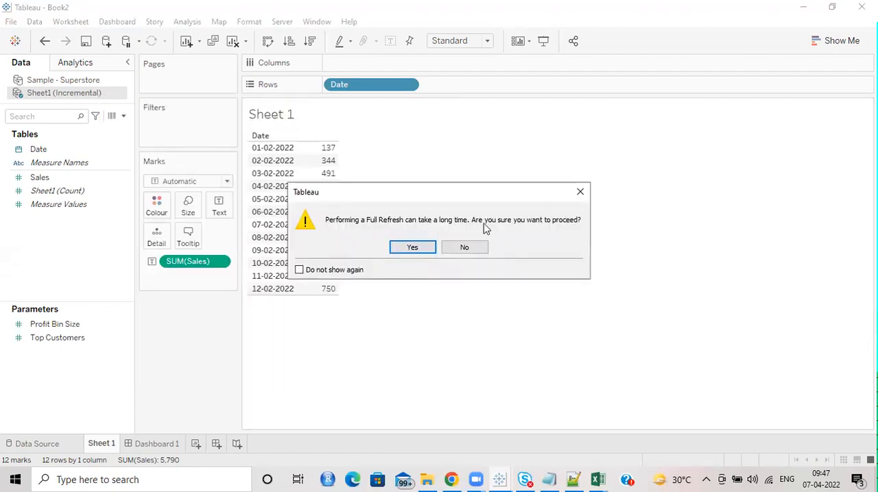
pyautogui.click(406, 248)
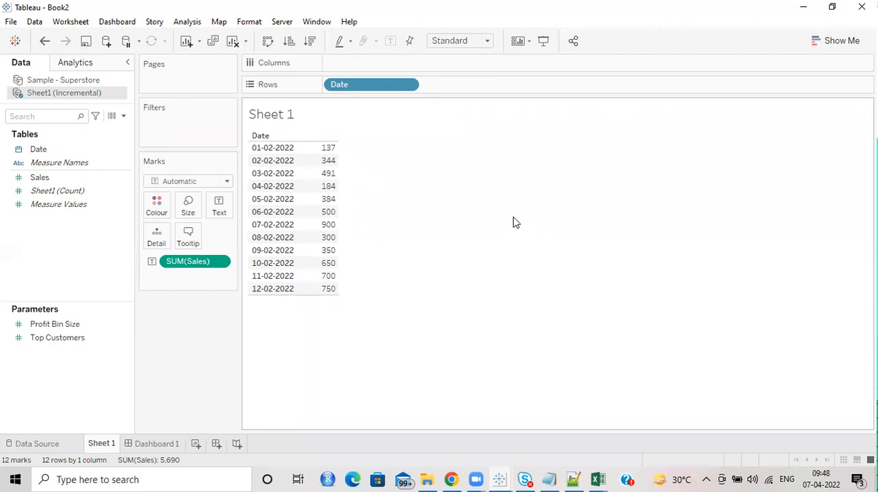
# Step: Switch to Incremental.xlsx in Excel, change the date in cell A8 to 03-02-2022 and compare it with the date in A4
pyautogui.click(597, 479)
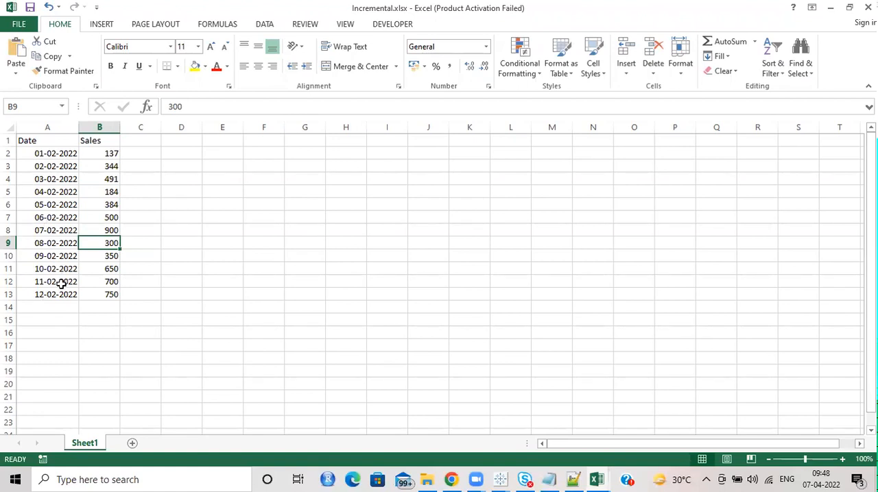
pyautogui.click(45, 231)
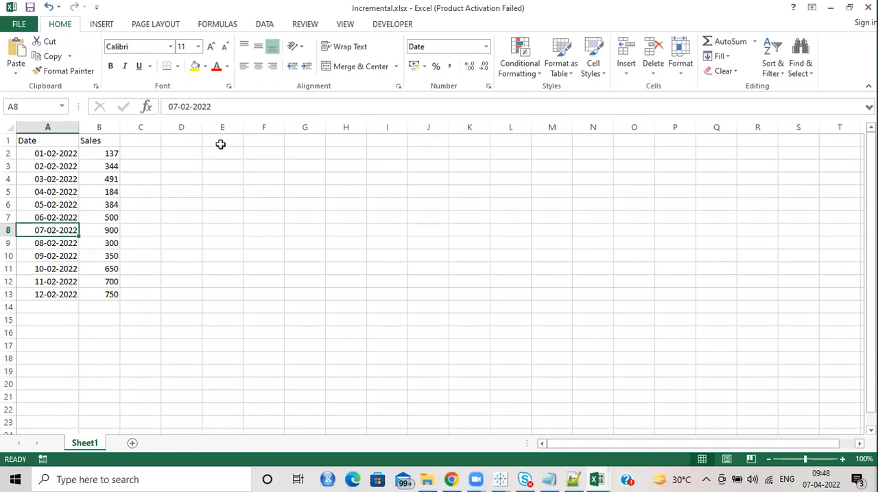
pyautogui.click(177, 107)
pyautogui.press('BackSpace')
pyautogui.write('3')
pyautogui.press('Return')
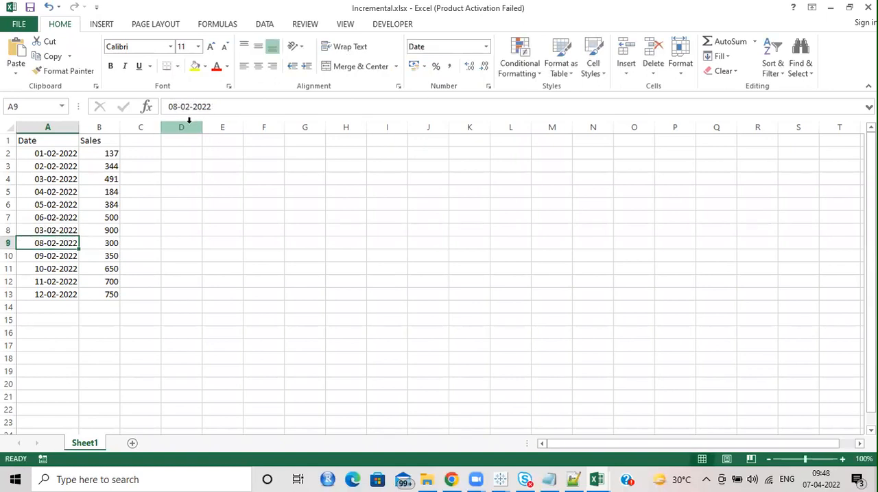
pyautogui.click(57, 230)
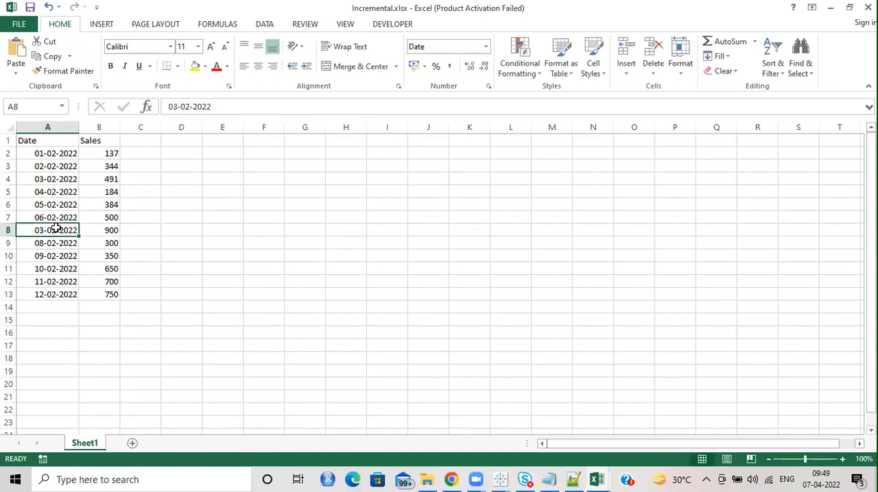
pyautogui.click(45, 179)
pyautogui.click(52, 229)
pyautogui.moveTo(502, 478)
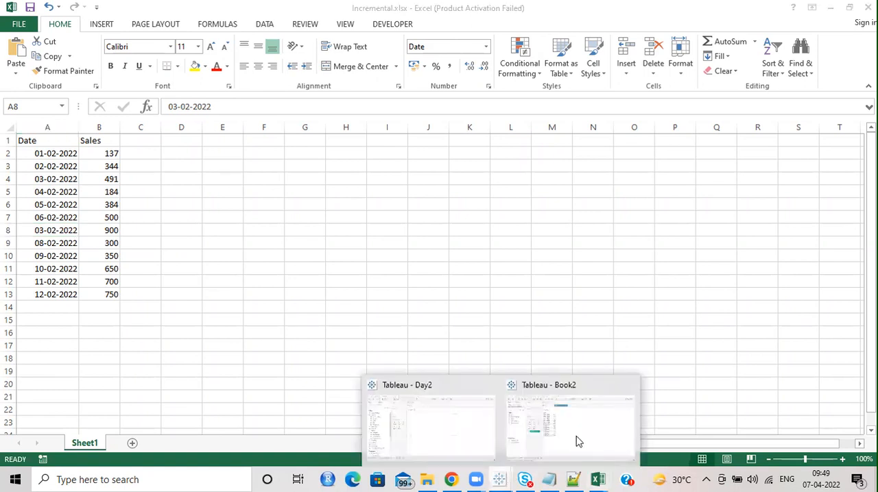
pyautogui.click(578, 439)
pyautogui.rightClick(41, 94)
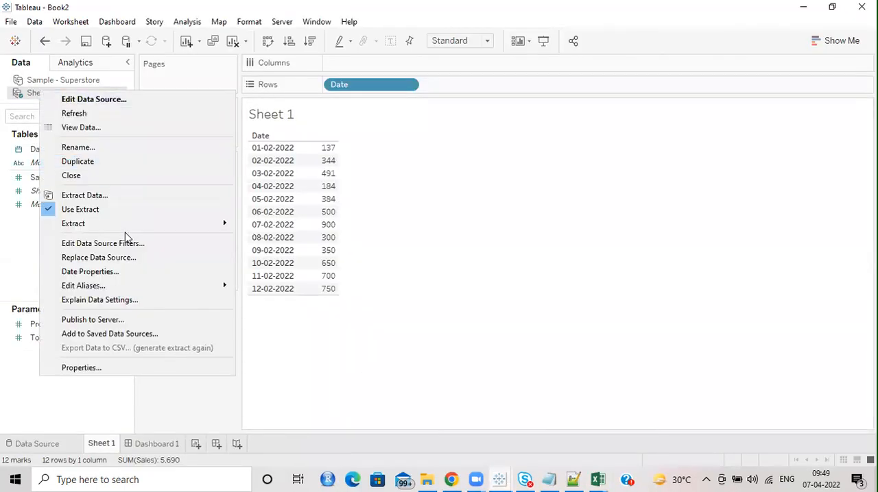
pyautogui.moveTo(129, 226)
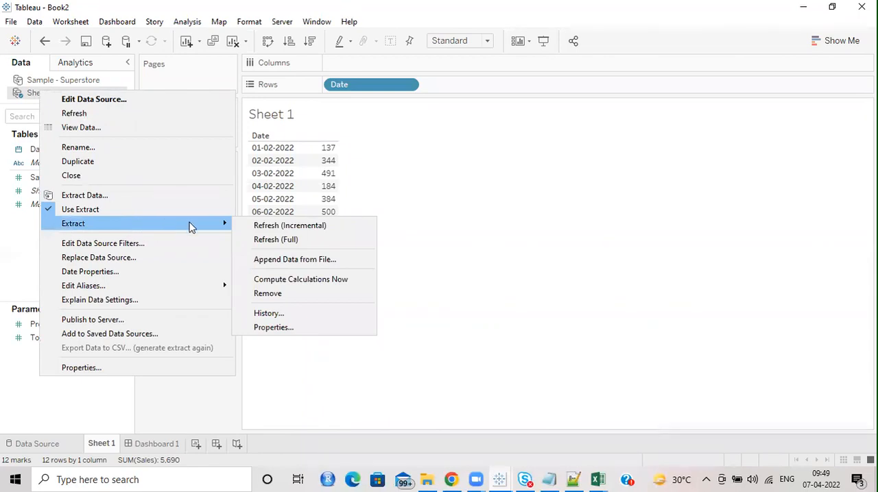
pyautogui.click(587, 211)
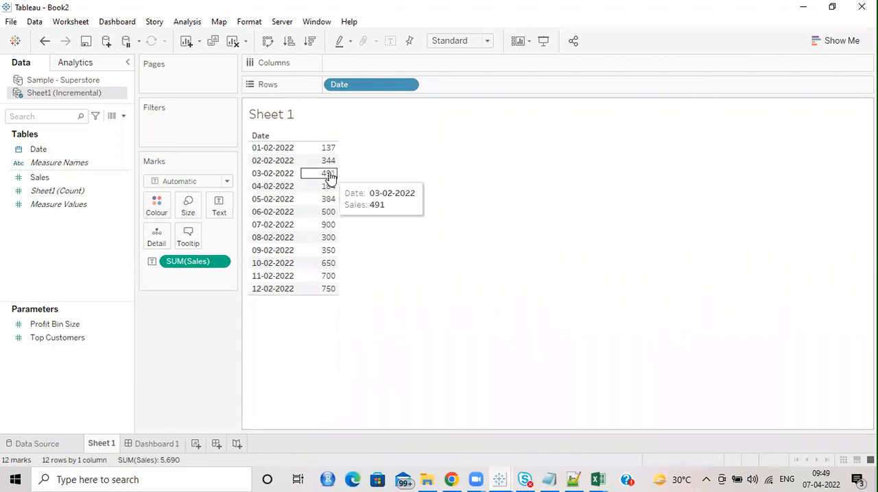
pyautogui.moveTo(597, 479)
pyautogui.click(686, 429)
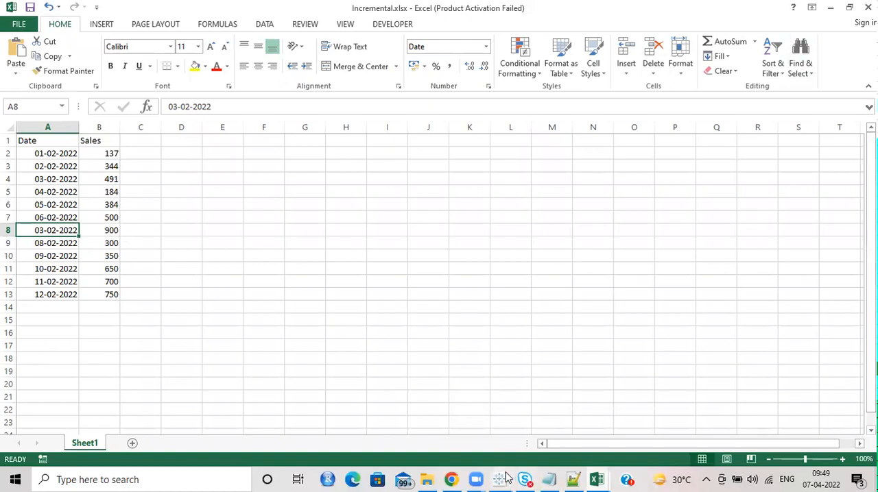
# Step: Switch to the Book2 workbook in Tableau and run an incremental refresh of the Sheet1 (Incremental) extract
pyautogui.moveTo(508, 480)
pyautogui.click(588, 443)
pyautogui.rightClick(84, 94)
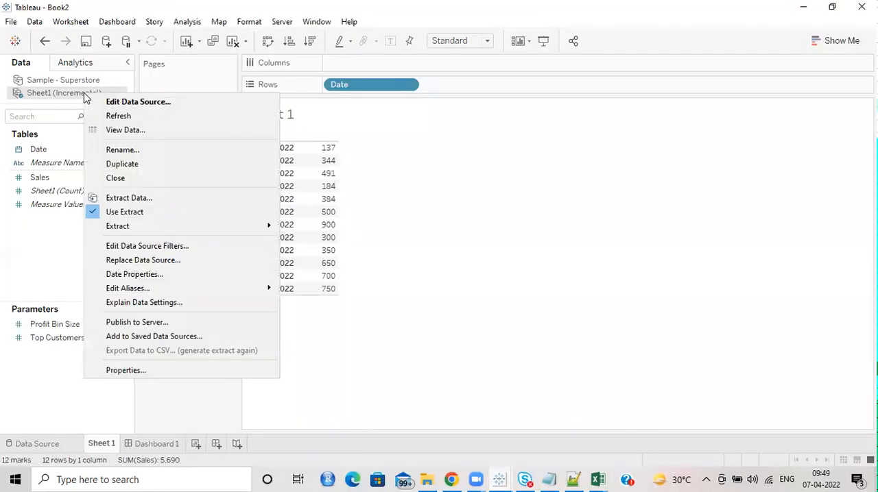
pyautogui.moveTo(175, 226)
pyautogui.click(334, 231)
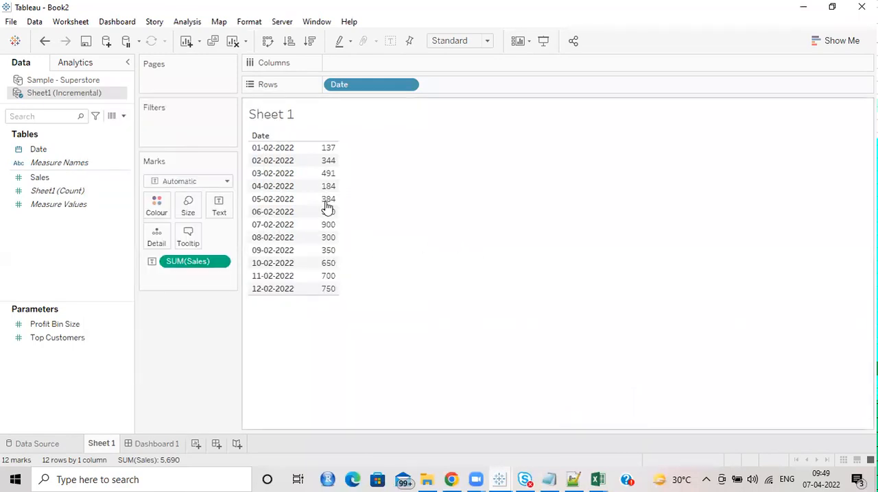
# Step: Perform a full refresh of the Sheet1 (Incremental) extract, confirming it, to pick up the changed date
pyautogui.rightClick(91, 96)
pyautogui.moveTo(151, 227)
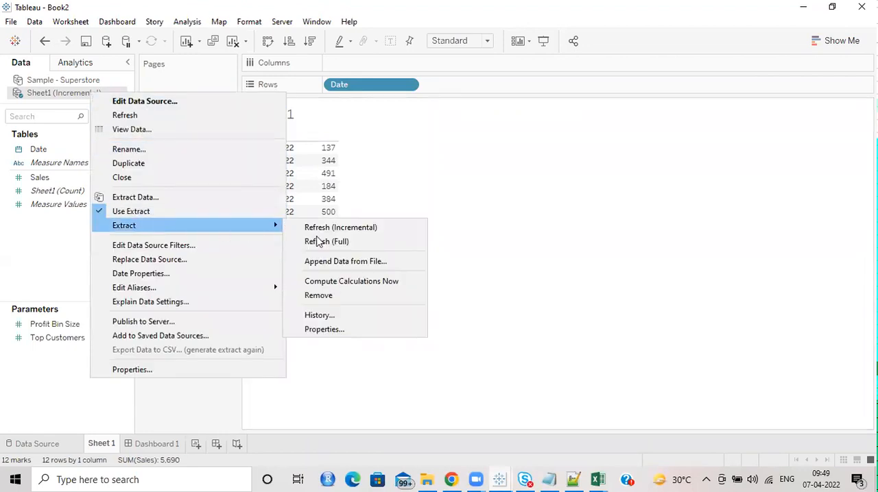
pyautogui.click(325, 243)
pyautogui.click(414, 248)
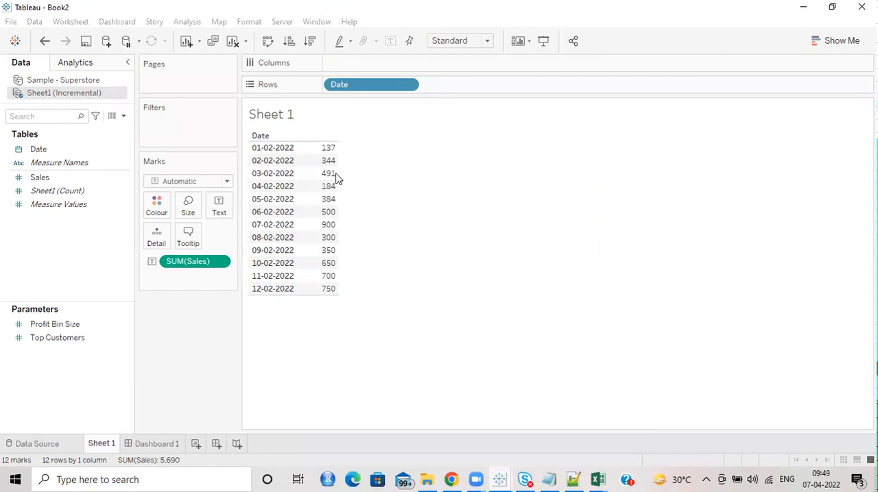
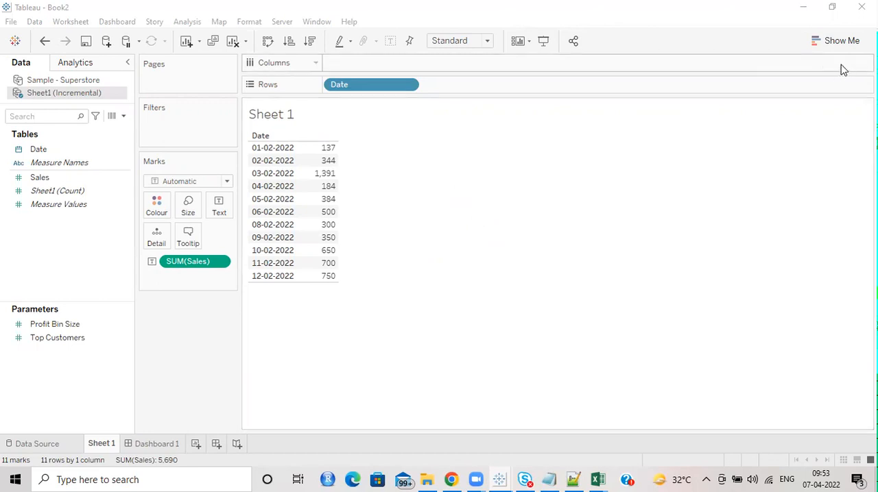
# Step: Show the Show Me chart type options for the Date and SUM(Sales) view on Sheet 1
pyautogui.click(844, 39)
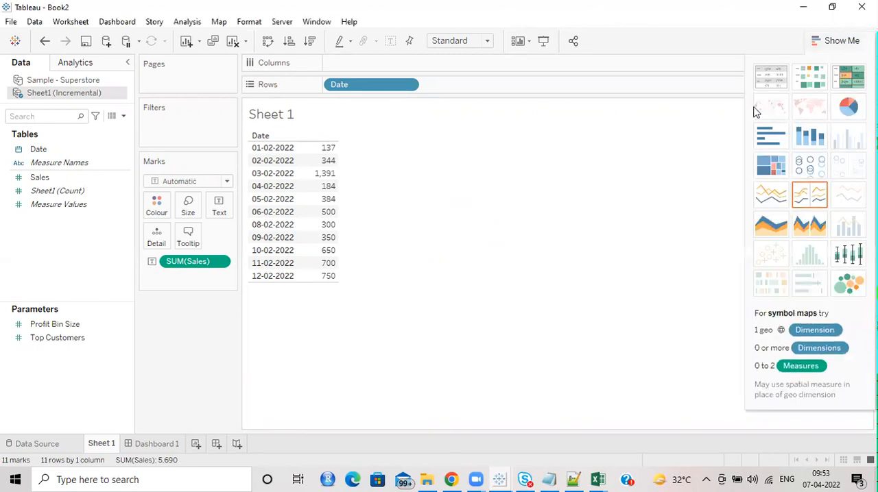